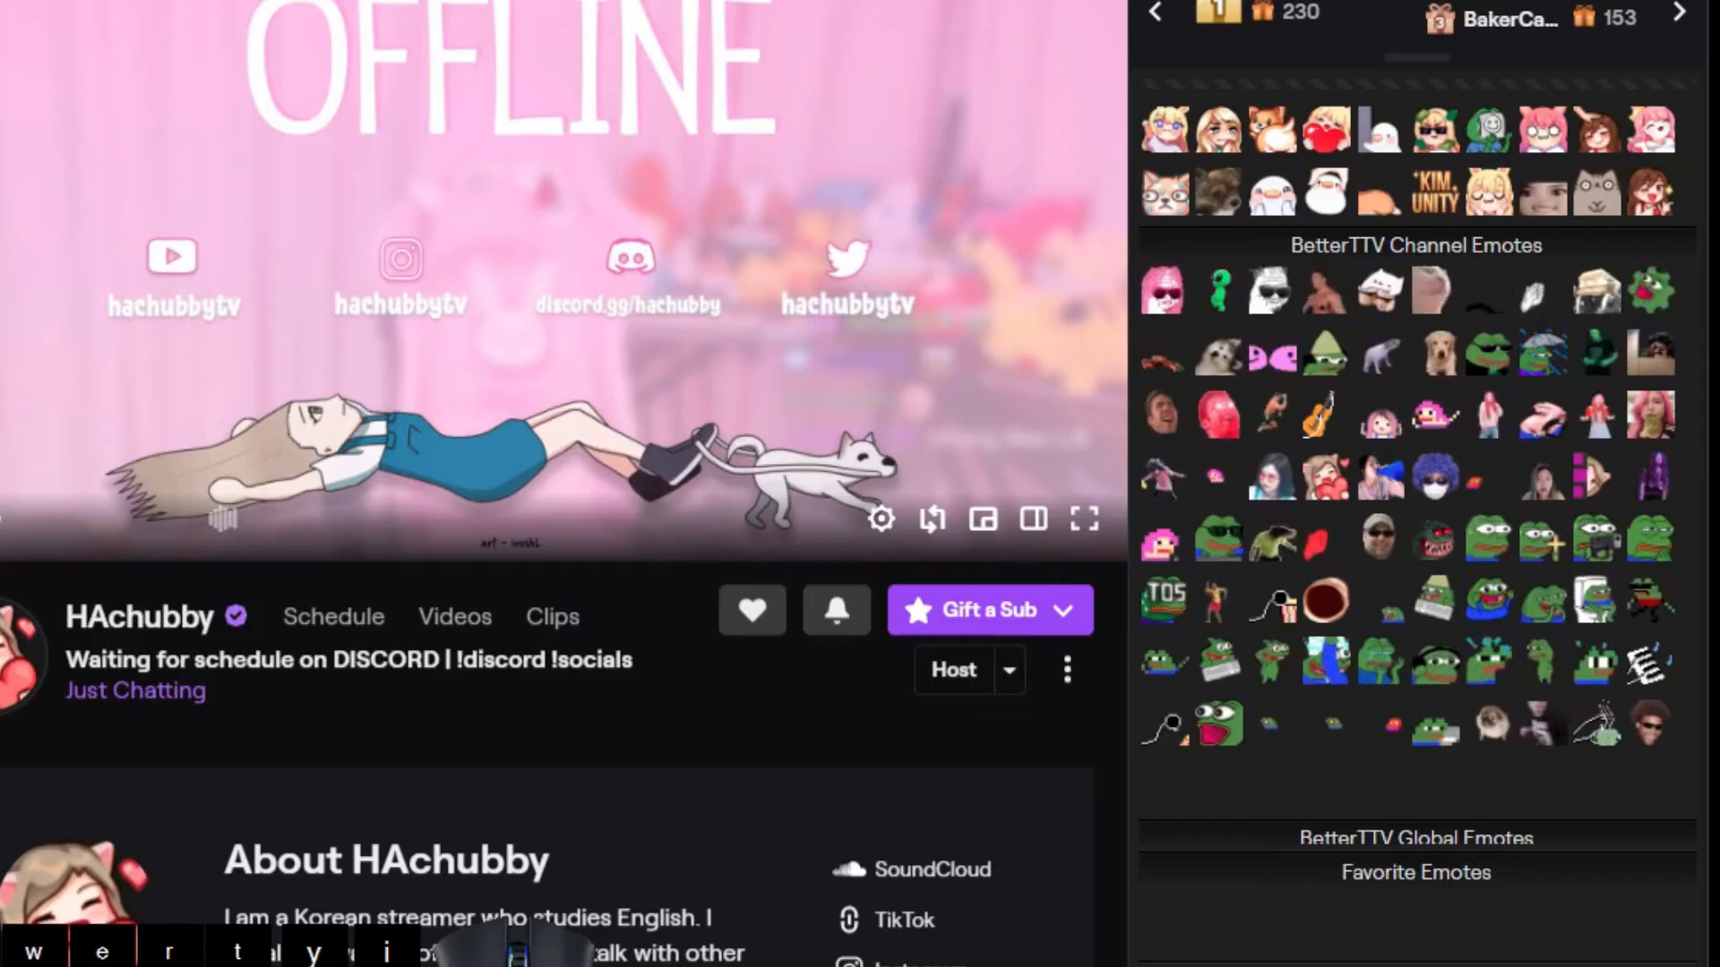
# Step: Open the animated frog emote image from the BetterTTV channel emotes on its own and load its 3x version
pyautogui.rightClick(1170, 673)
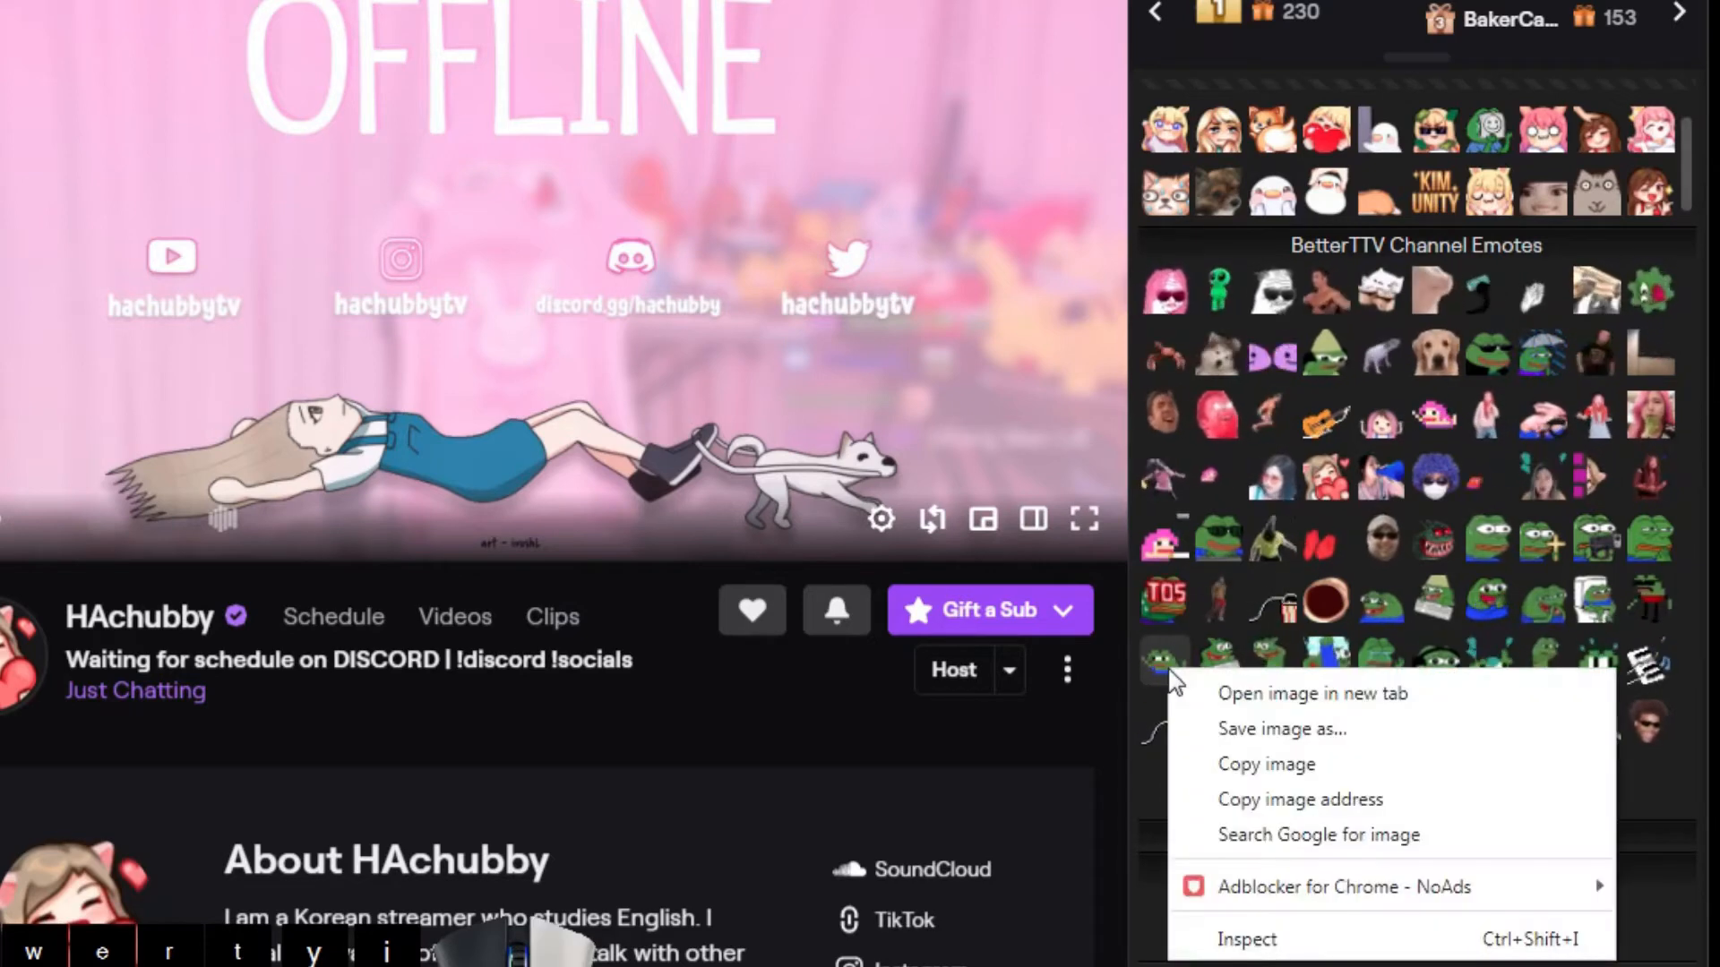
pyautogui.rightClick(1382, 730)
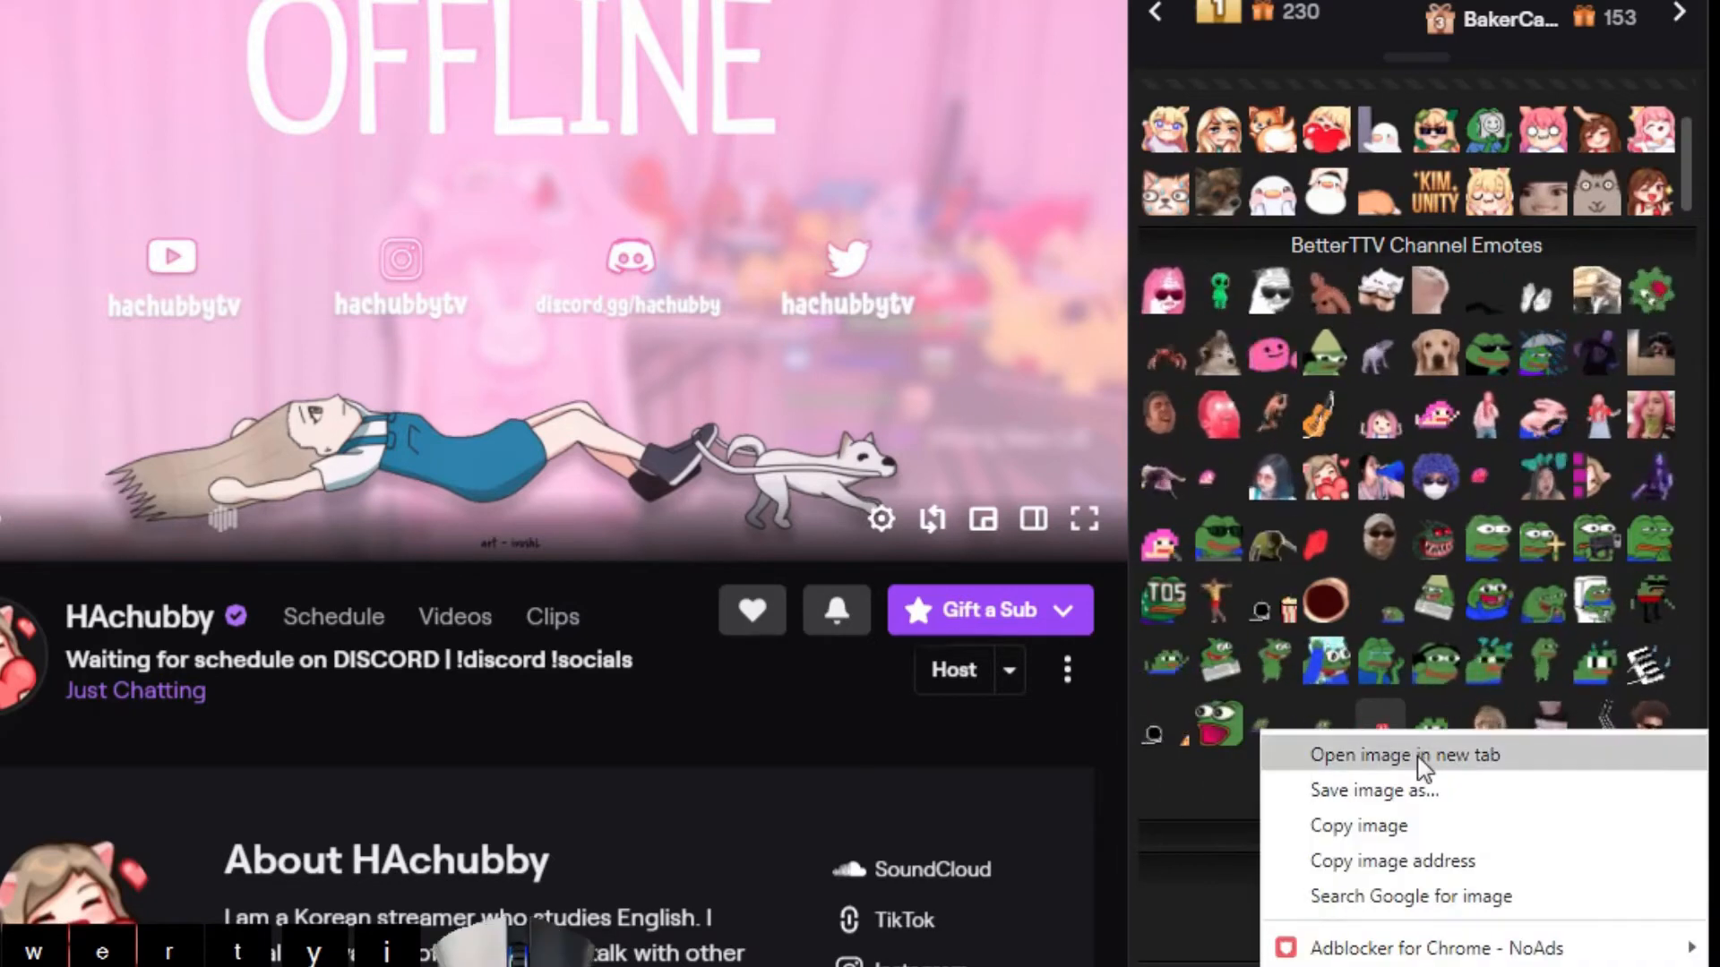
pyautogui.click(1404, 755)
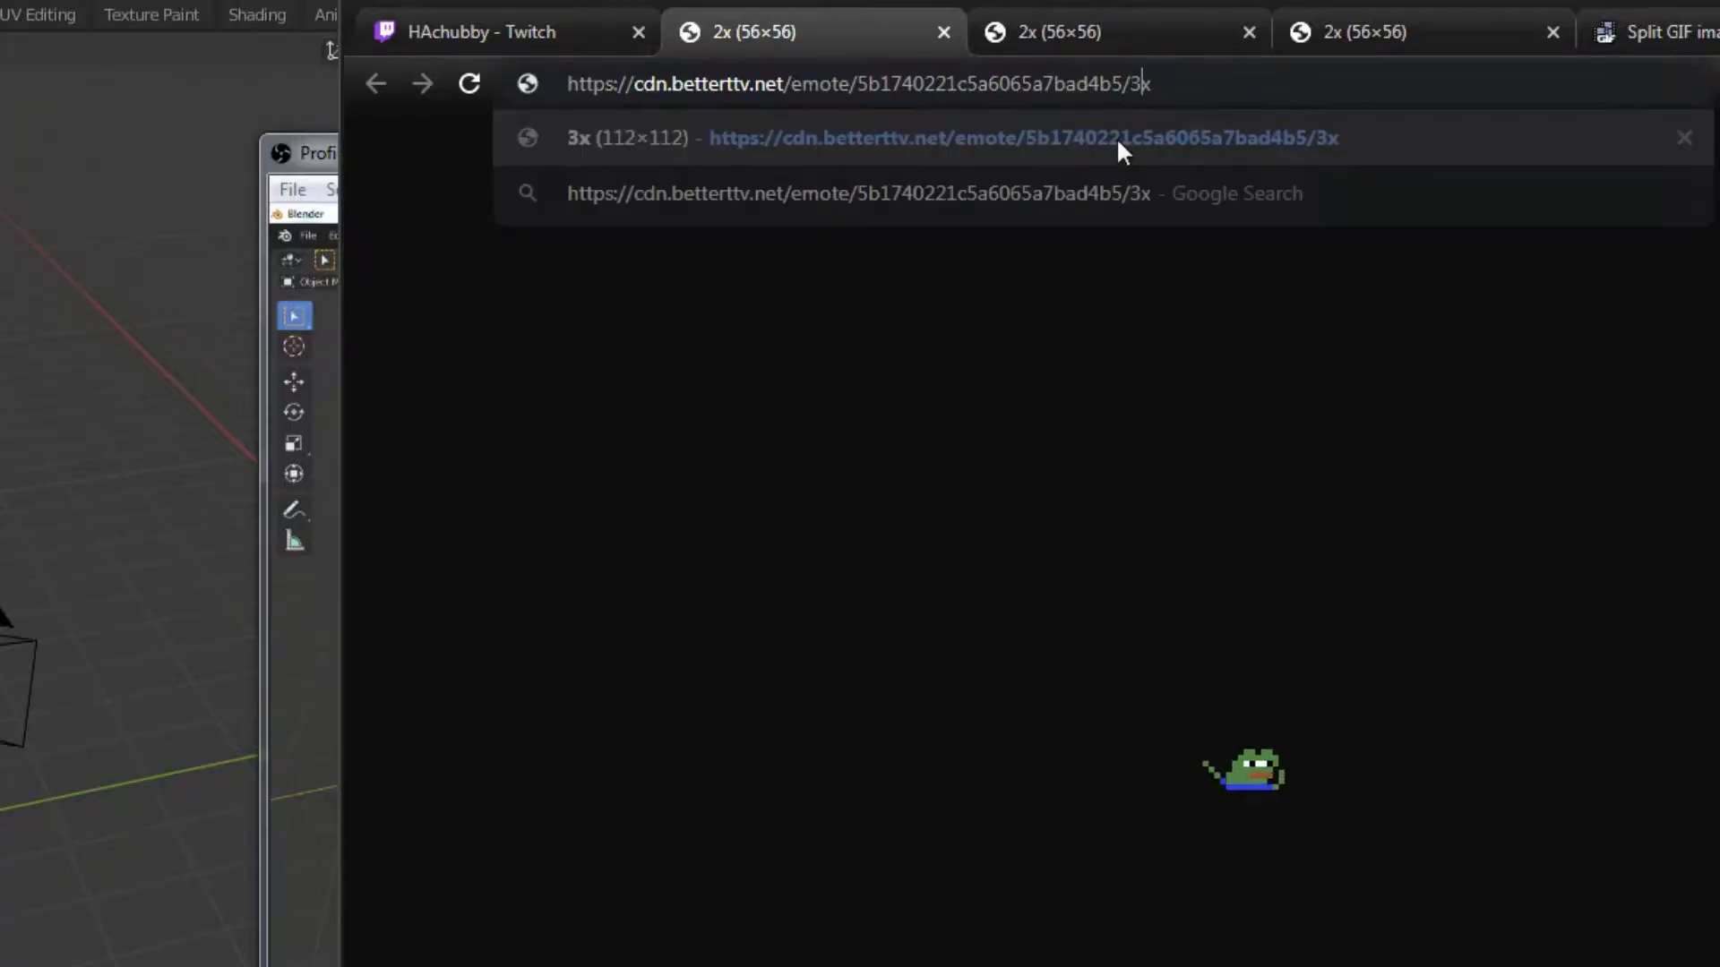
pyautogui.press('Return')
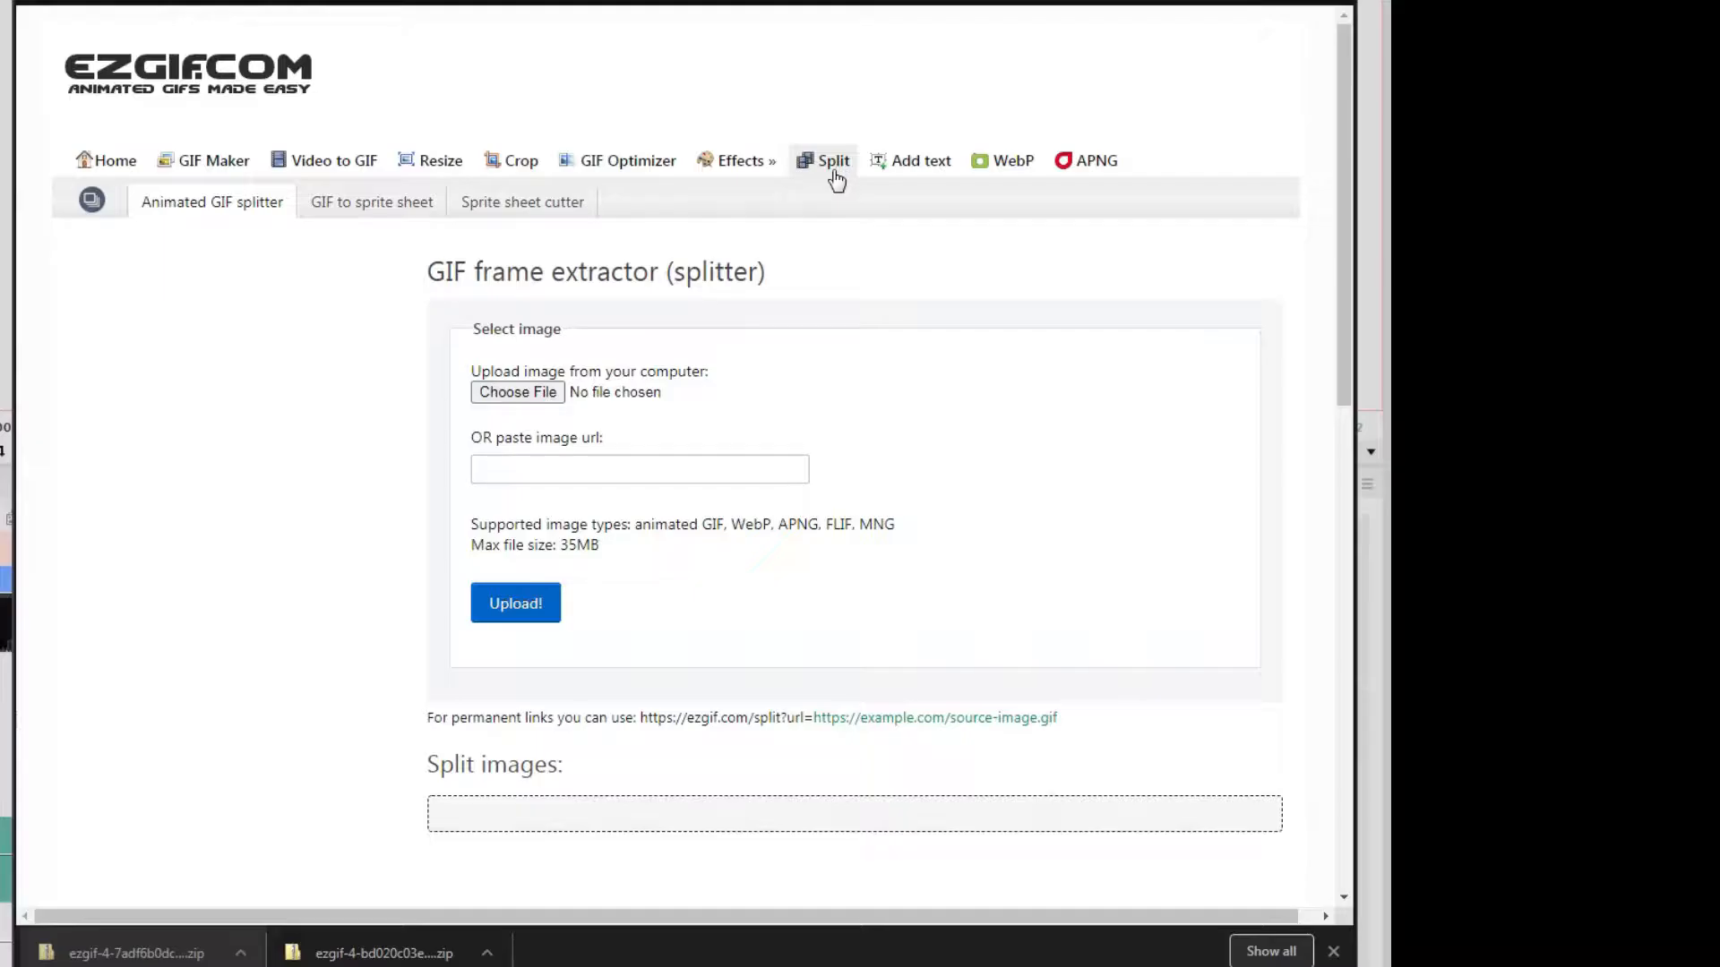
# Step: Load the 3x emote into the ezgif GIF splitter from its copied image URL
pyautogui.click(575, 469)
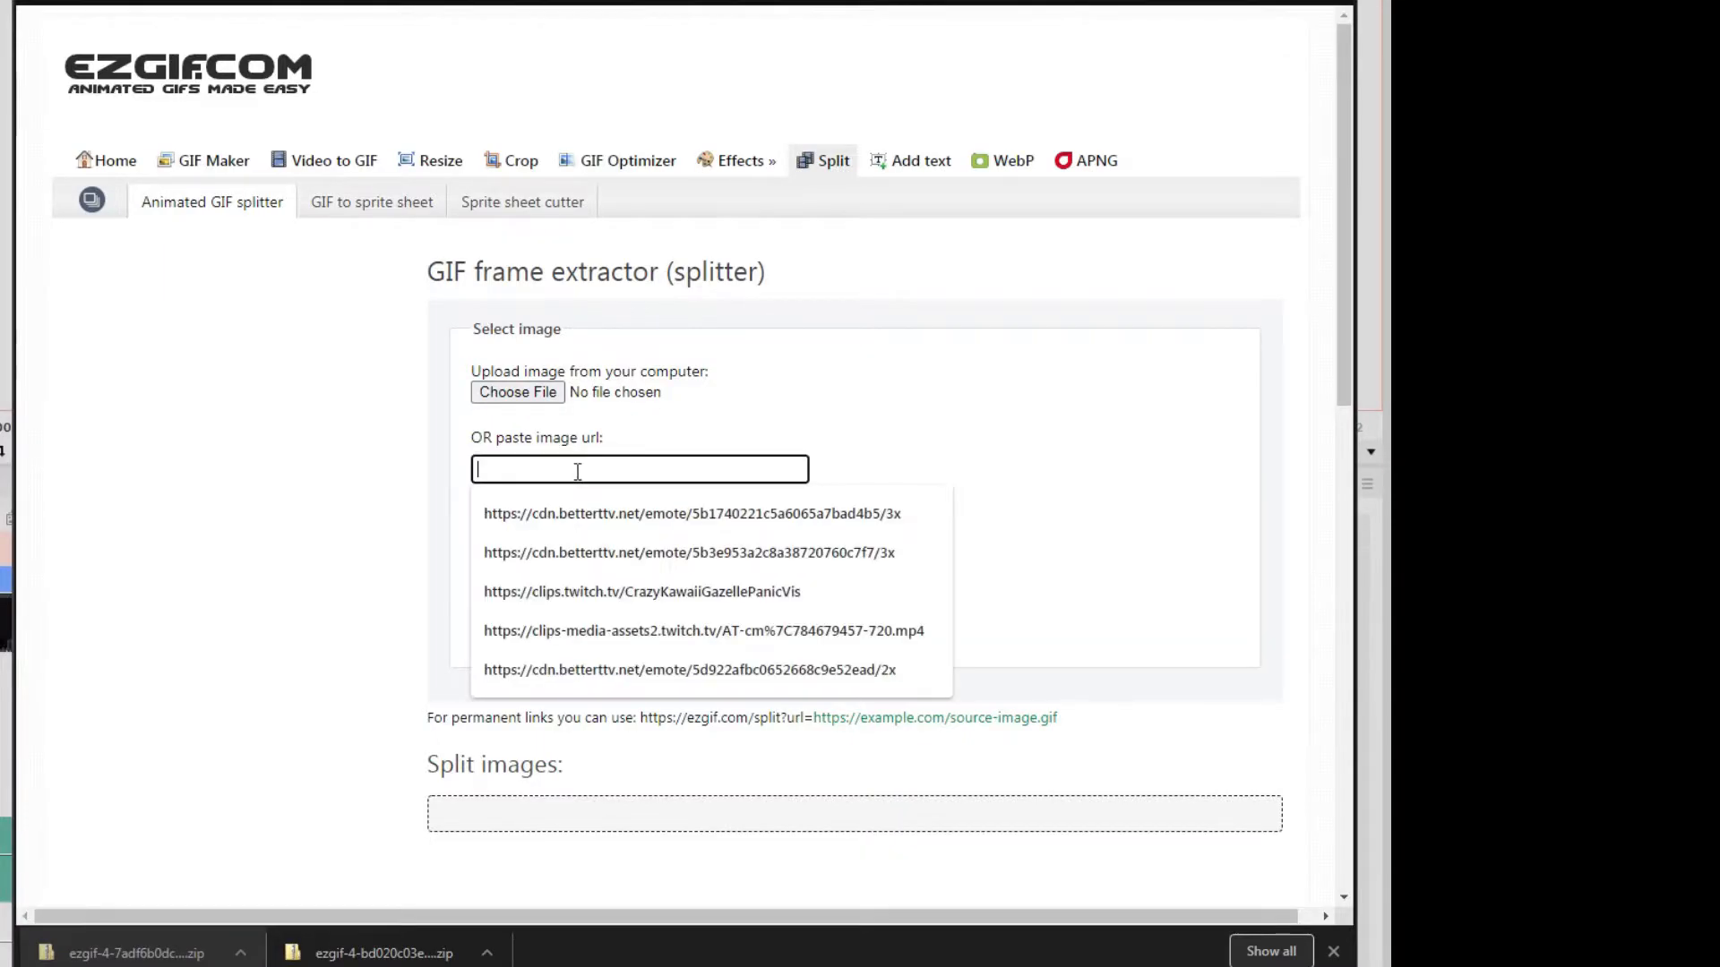
pyautogui.hotkey('ctrl', 'v')
pyautogui.click(515, 603)
pyautogui.scroll(-1, 399, 542)
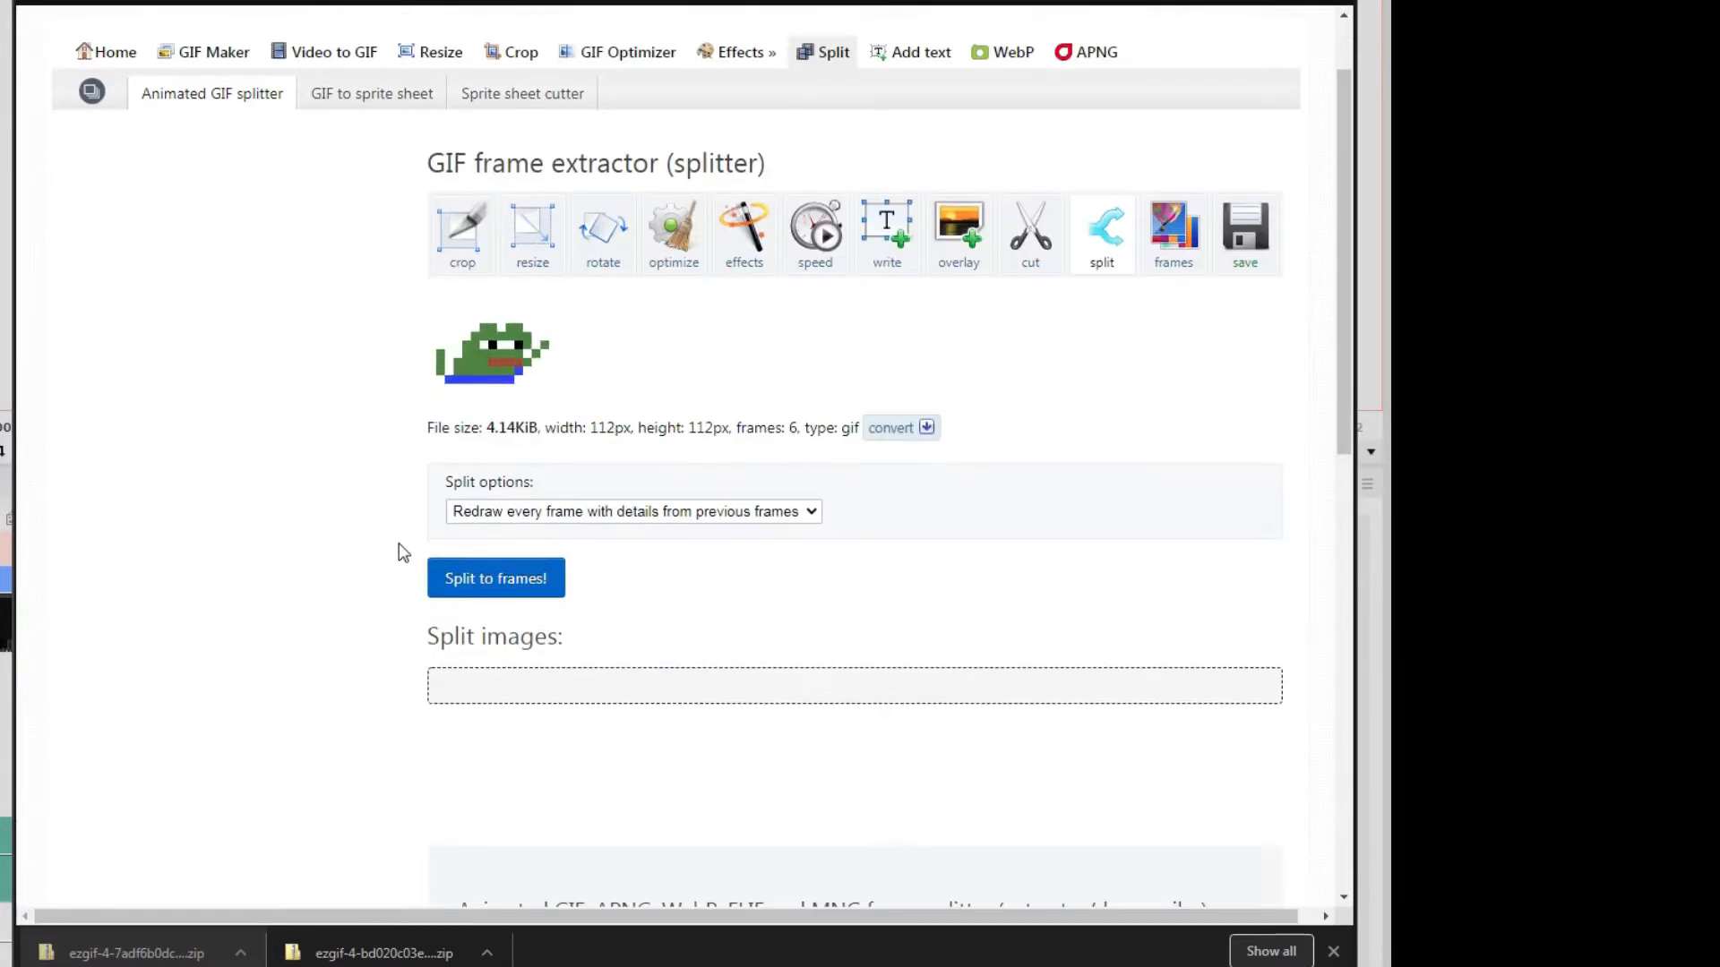
# Step: Split the GIF into frames in PNG format and download the frames as a ZIP
pyautogui.click(797, 512)
pyautogui.click(681, 570)
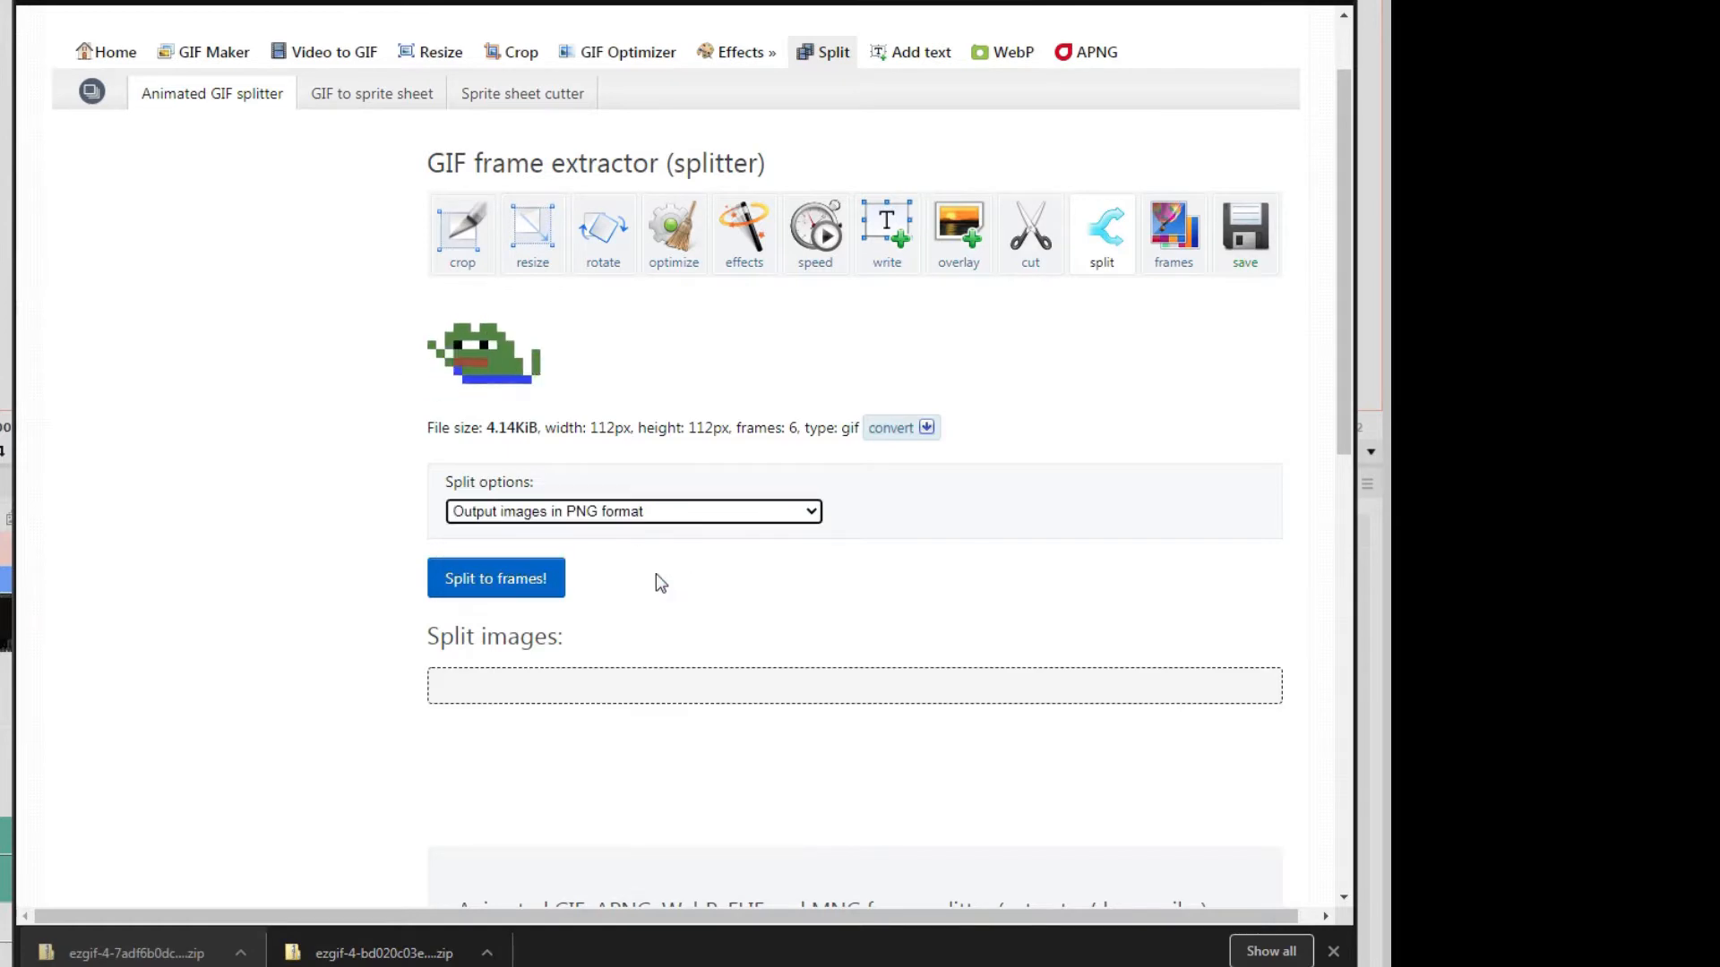
pyautogui.click(496, 578)
pyautogui.scroll(-3, 338, 575)
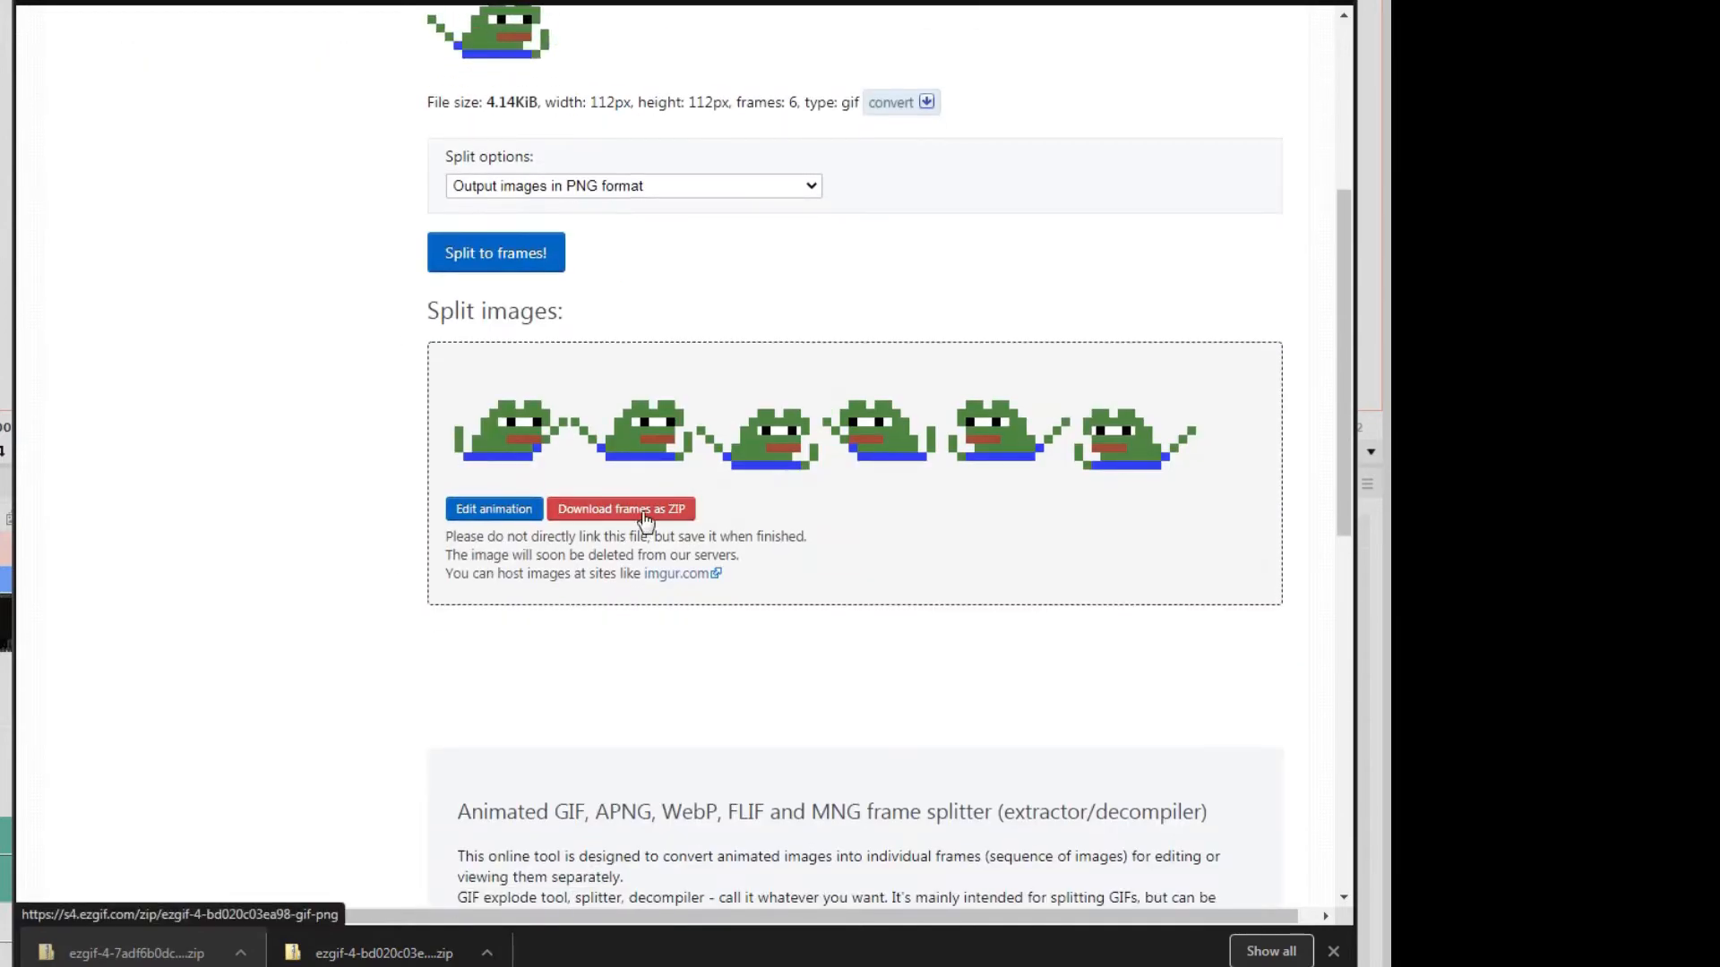
pyautogui.click(645, 518)
# Step: Rename the first two extracted frame images, frame_0 and frame_1, as peped_1 and peped_2
pyautogui.click(343, 330)
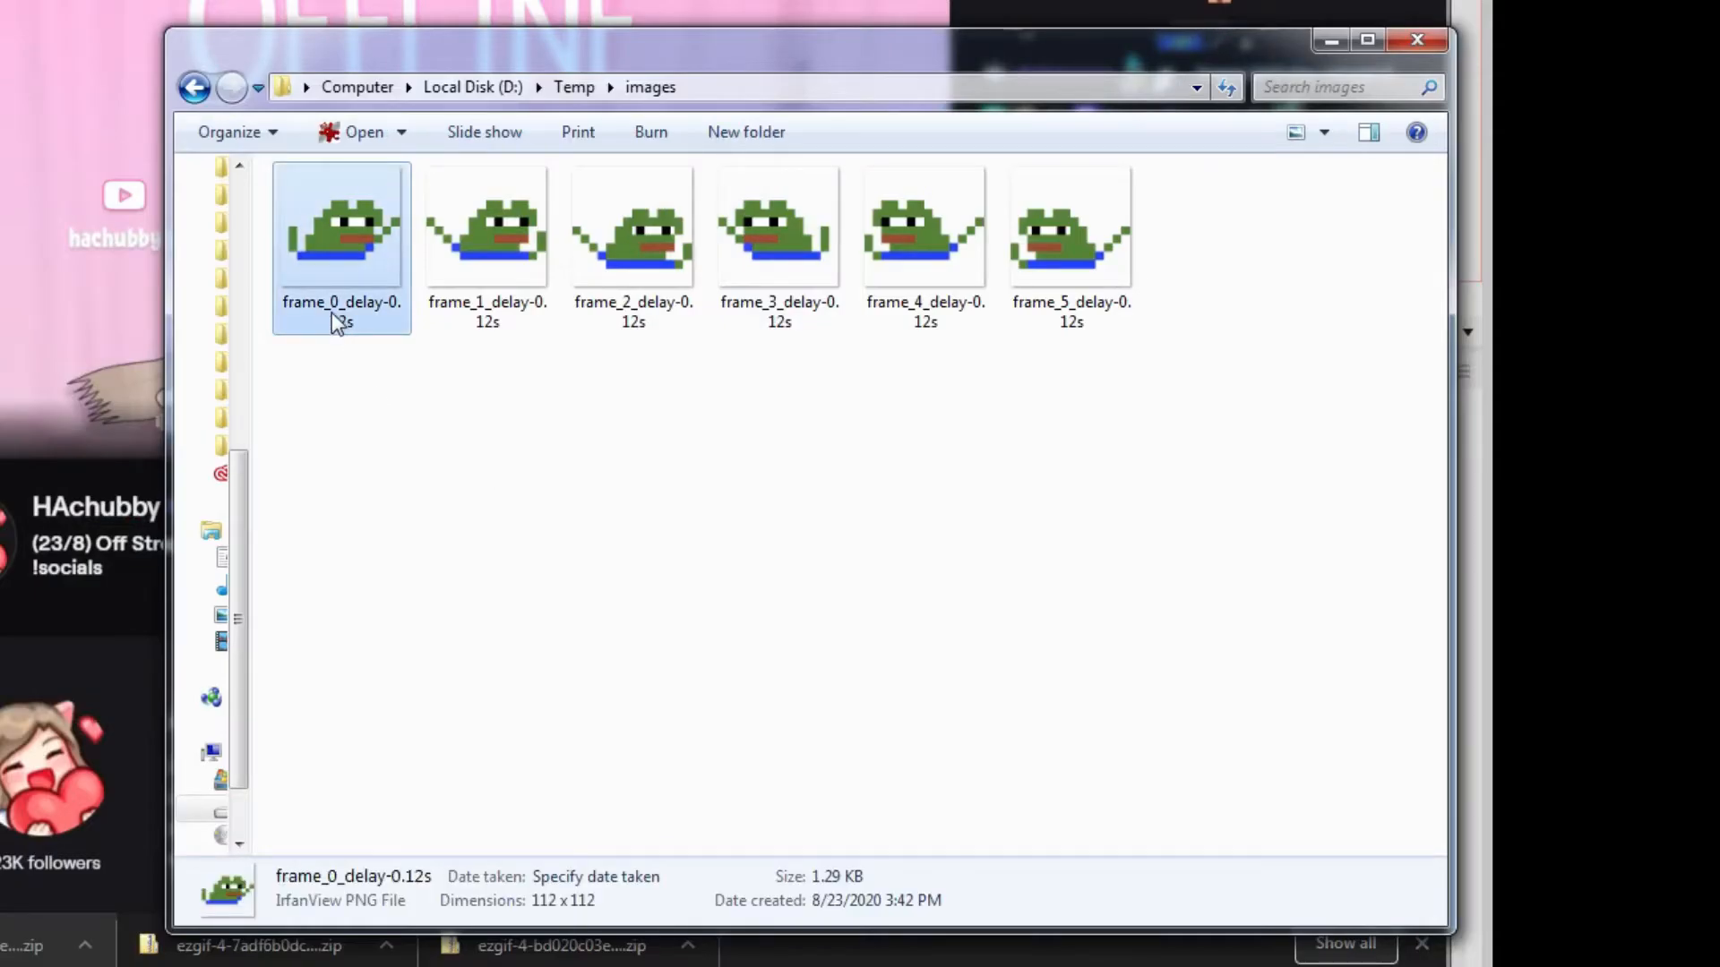
pyautogui.click(333, 316)
pyautogui.write('peped_1')
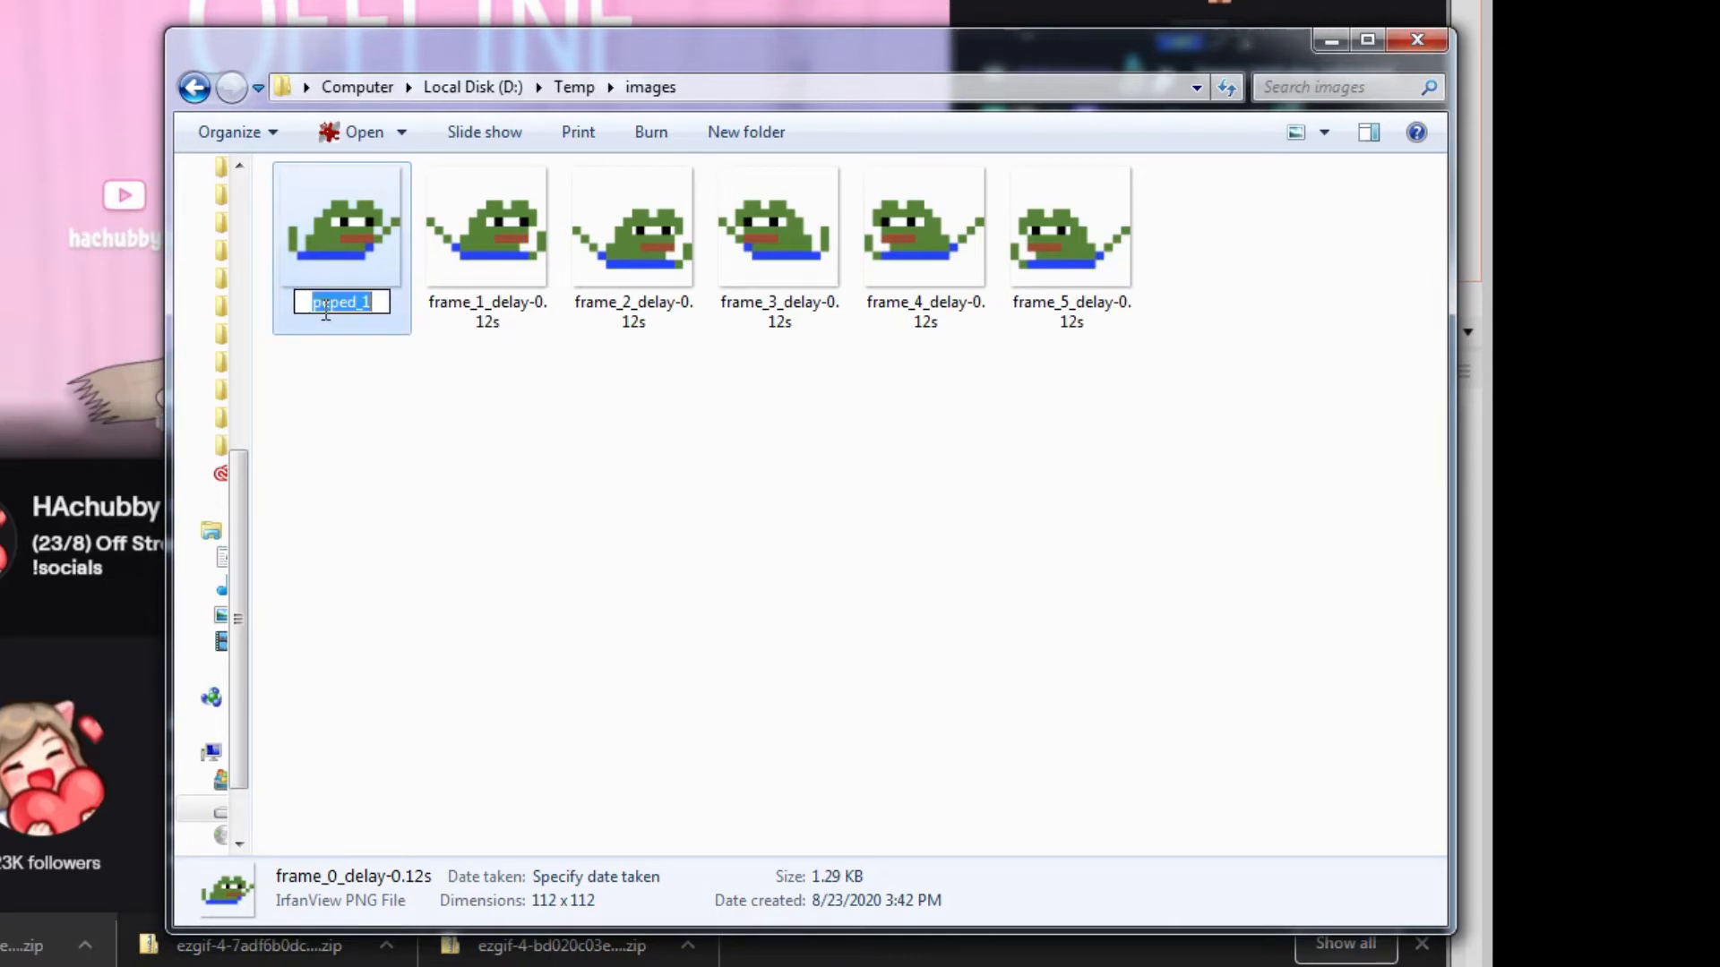
pyautogui.click(508, 400)
pyautogui.doubleClick(367, 313)
pyautogui.write('peped_1')
pyautogui.press('BackSpace')
pyautogui.write('2')
pyautogui.click(380, 358)
# Step: Rename the remaining frame images in order as peped_3, peped_4, peped_5 and peped_6
pyautogui.doubleClick(375, 309)
pyautogui.write('peped_1')
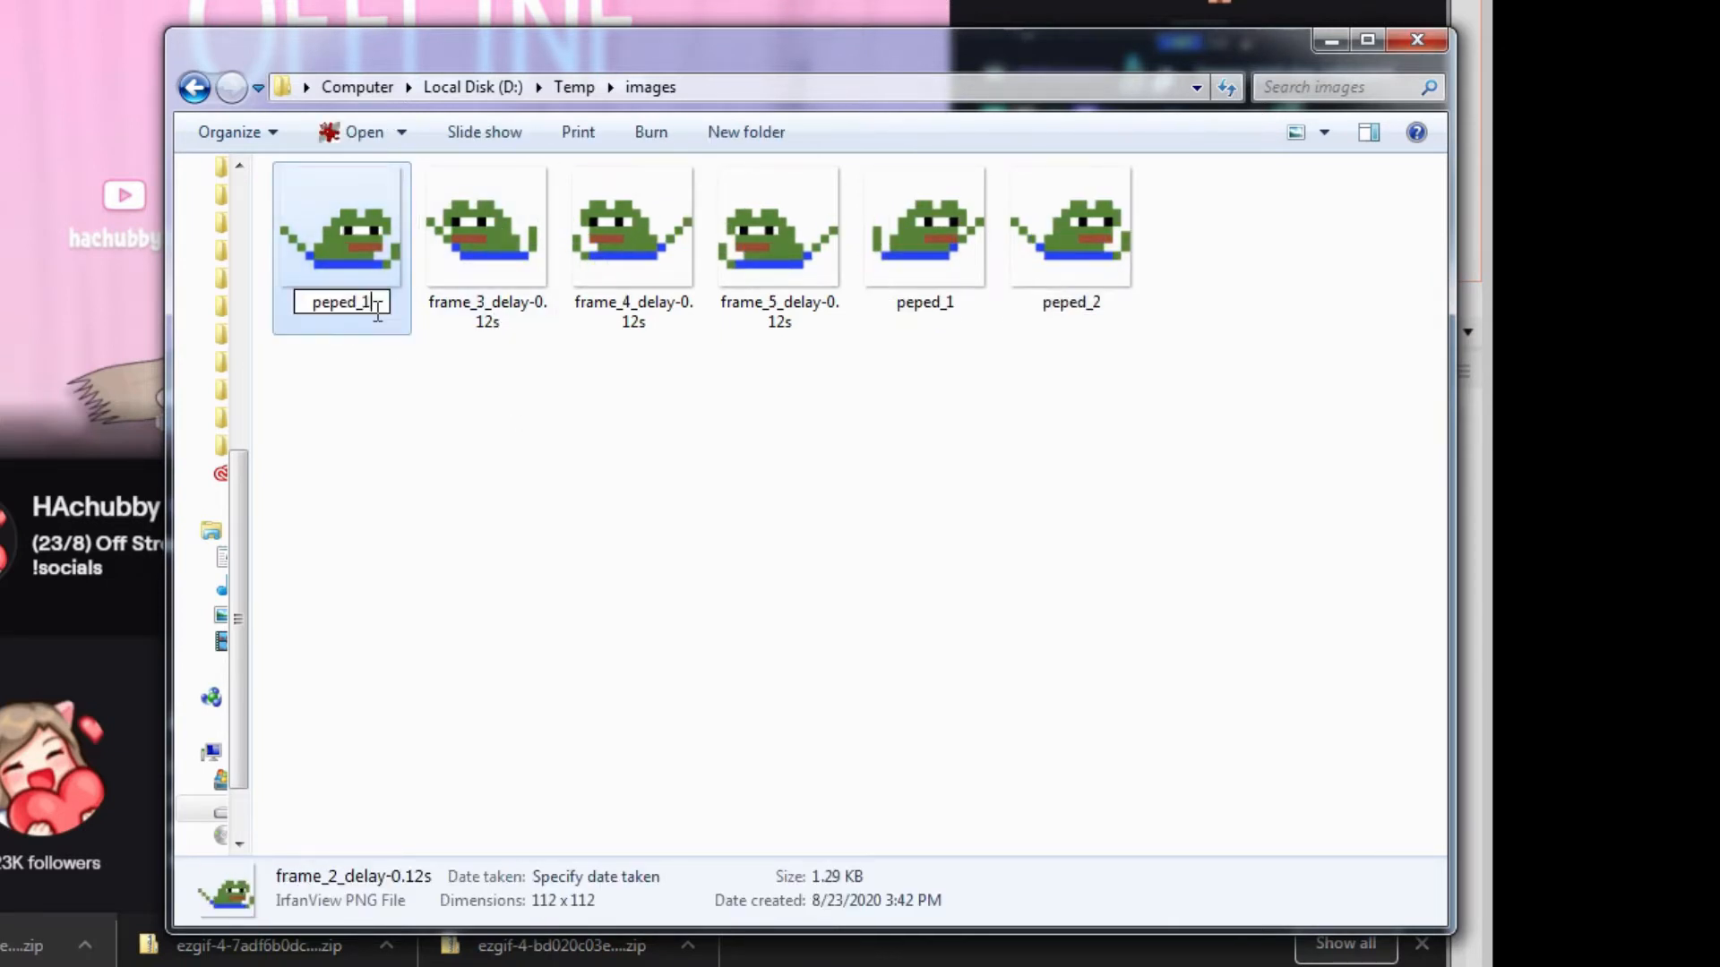
pyautogui.press('BackSpace')
pyautogui.write('3')
pyautogui.click(447, 314)
pyautogui.click(364, 314)
pyautogui.write('peped_1')
pyautogui.press('BackSpace')
pyautogui.write('4')
pyautogui.click(365, 328)
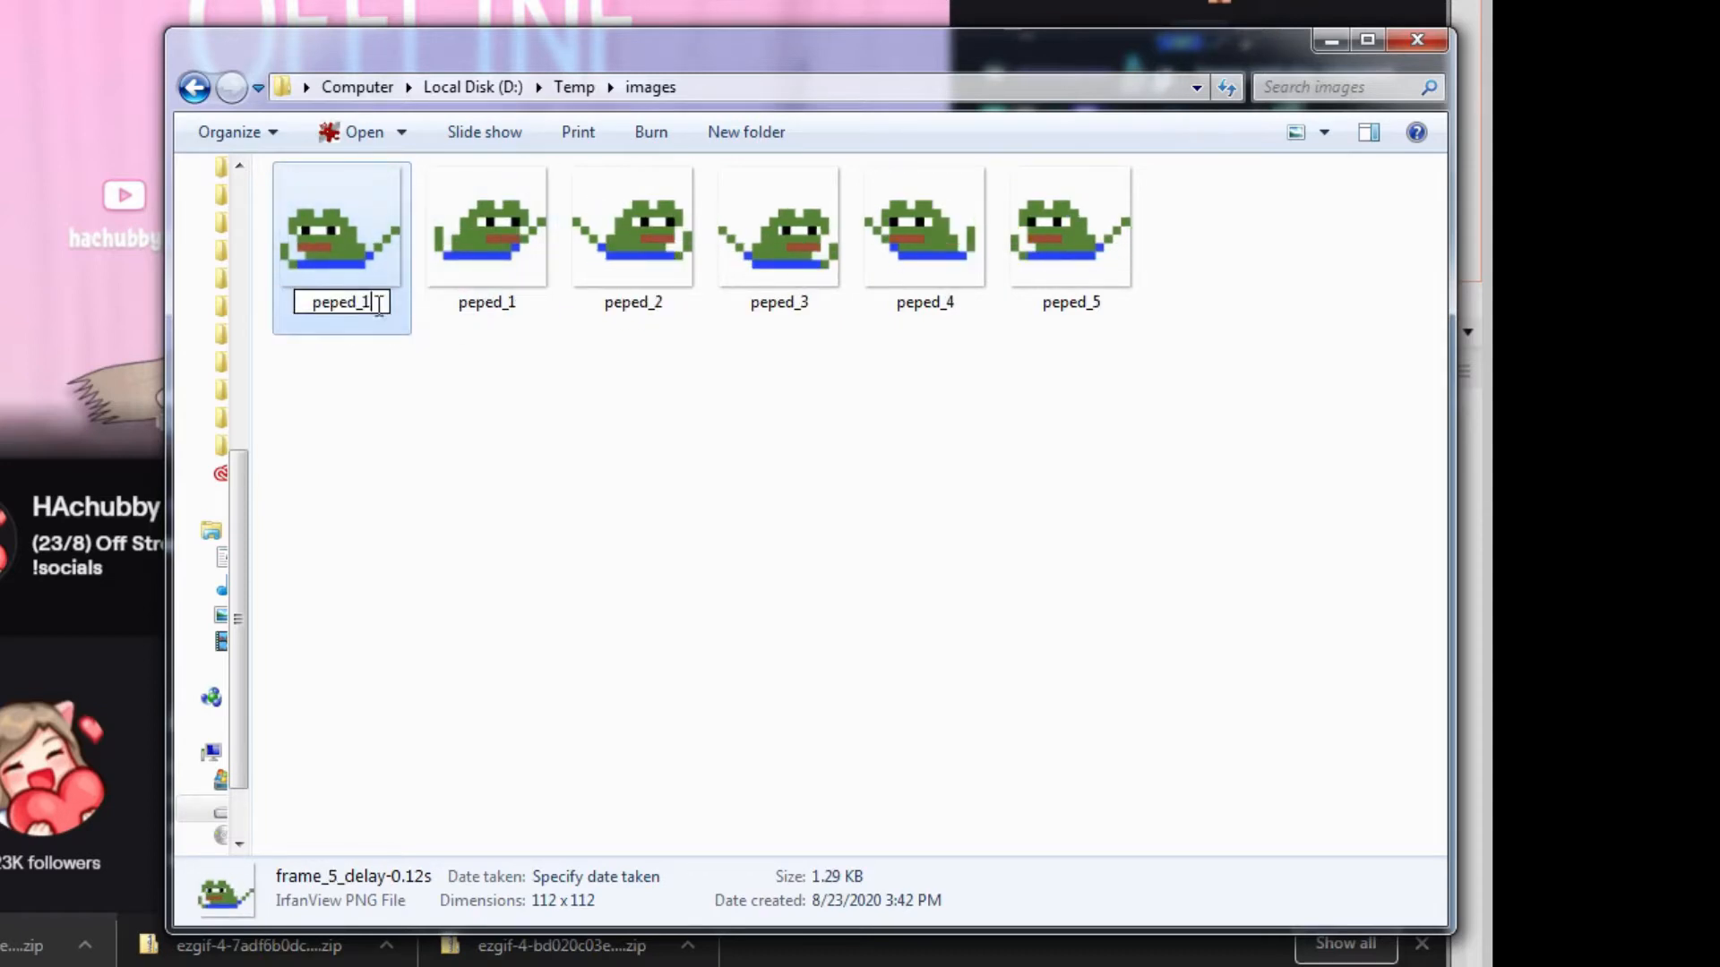
pyautogui.press('BackSpace')
pyautogui.write('6')
pyautogui.click(447, 445)
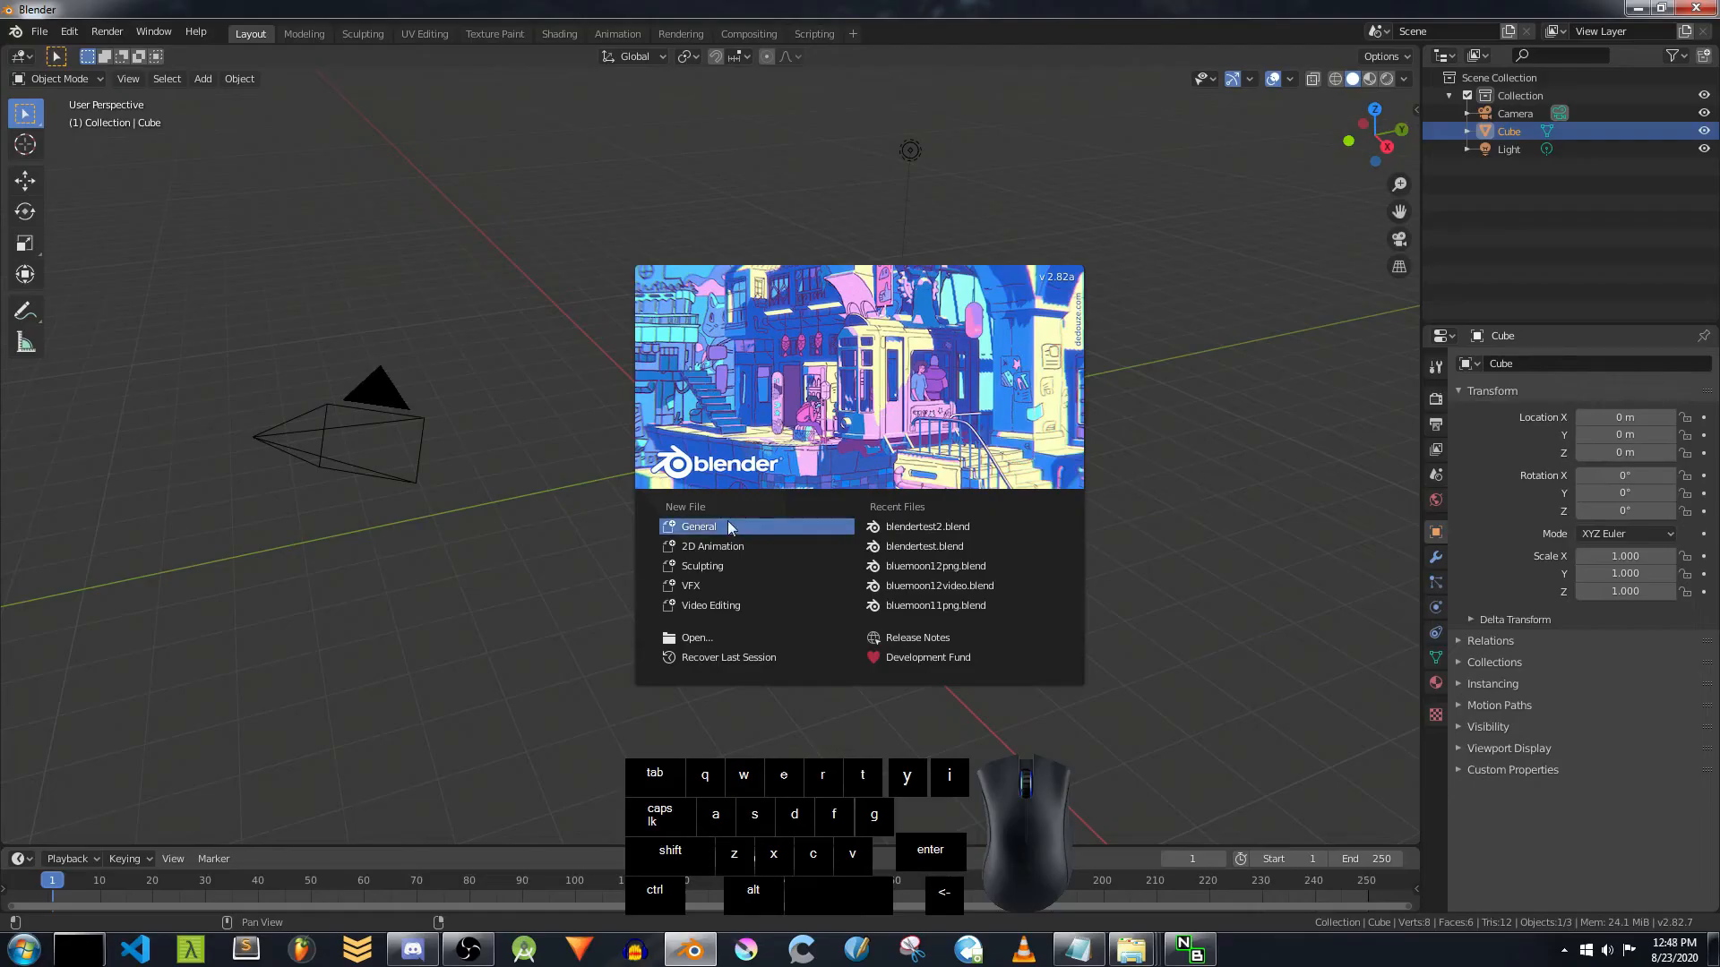
# Step: In Blender, start a new General file and delete the default cube and camera
pyautogui.click(727, 525)
pyautogui.press('x')
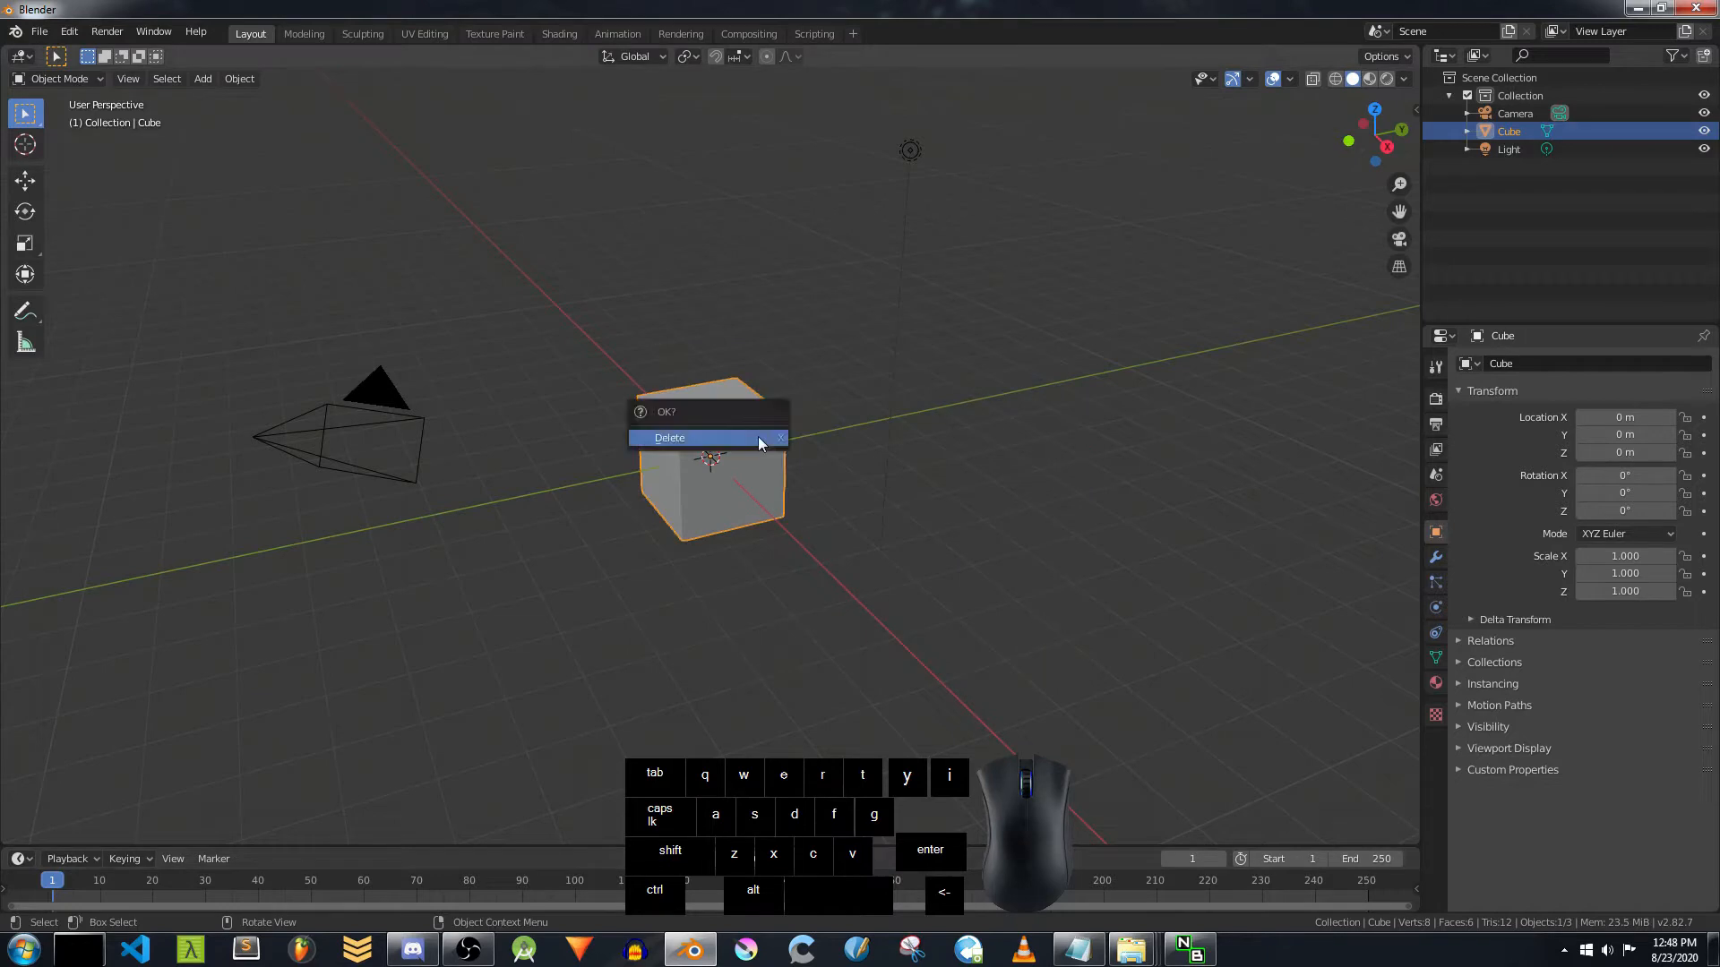
pyautogui.click(729, 434)
pyautogui.click(371, 405)
pyautogui.press('x')
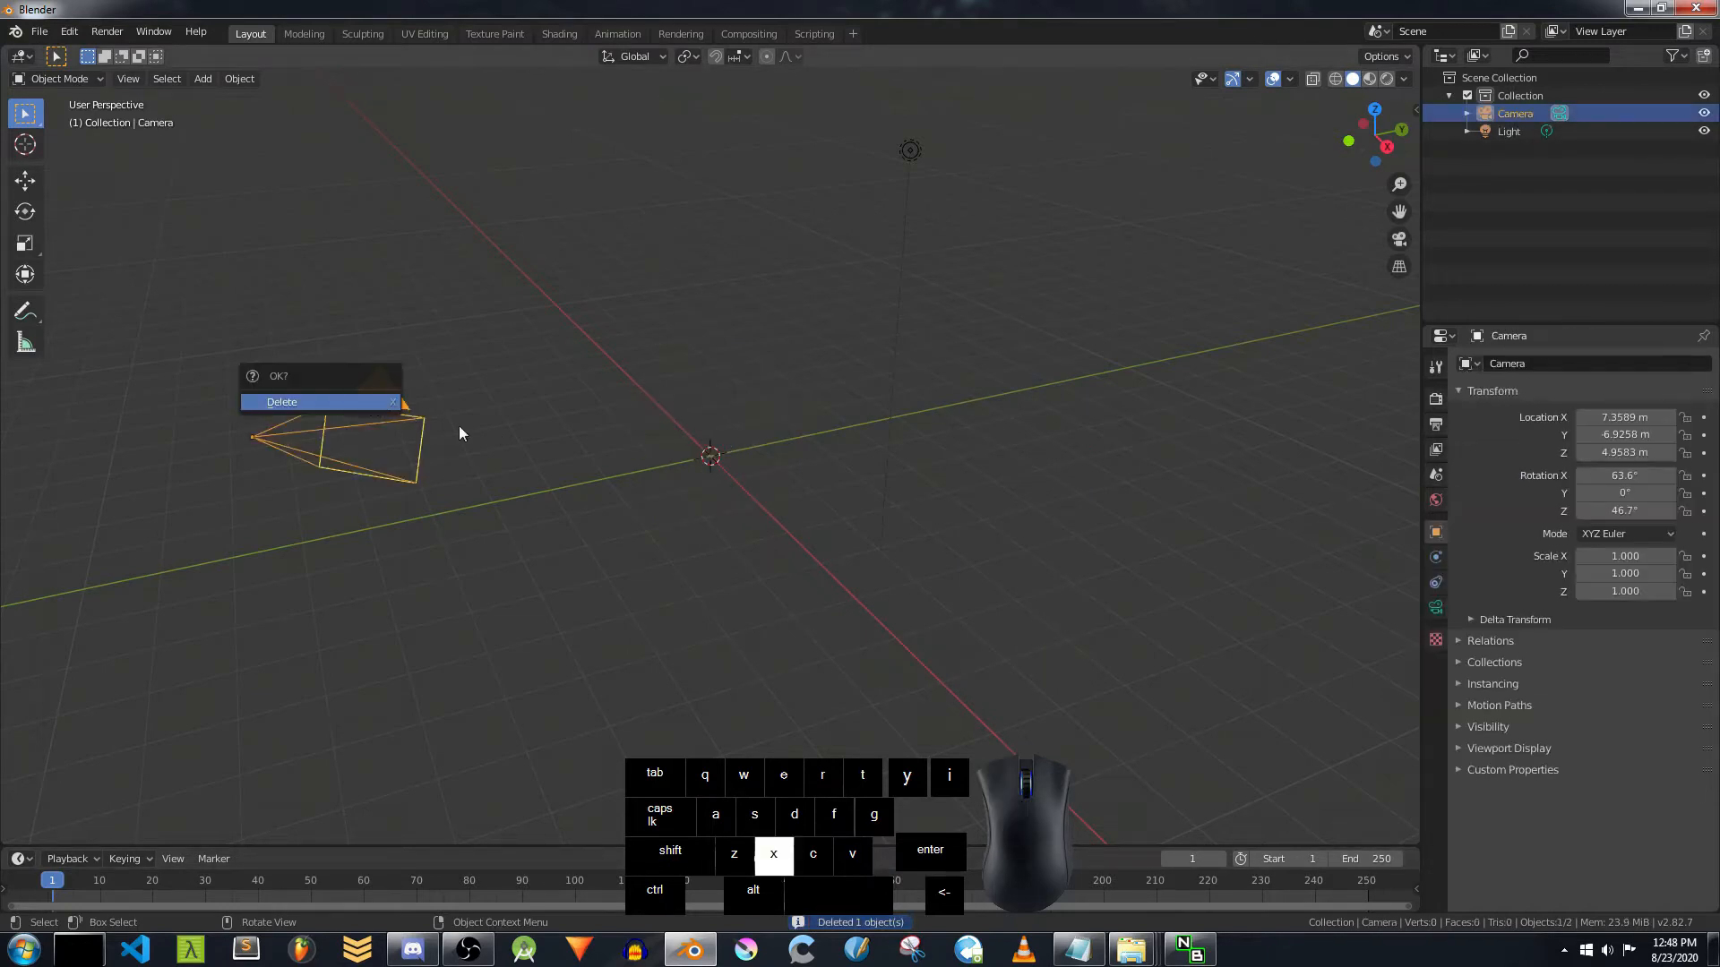
pyautogui.click(380, 402)
# Step: Add a plane mesh at the origin and scale it up to about 7.15 as the ground
pyautogui.scroll(-4, 627, 460)
pyautogui.hotkey('shift', 'a')
pyautogui.moveTo(741, 474)
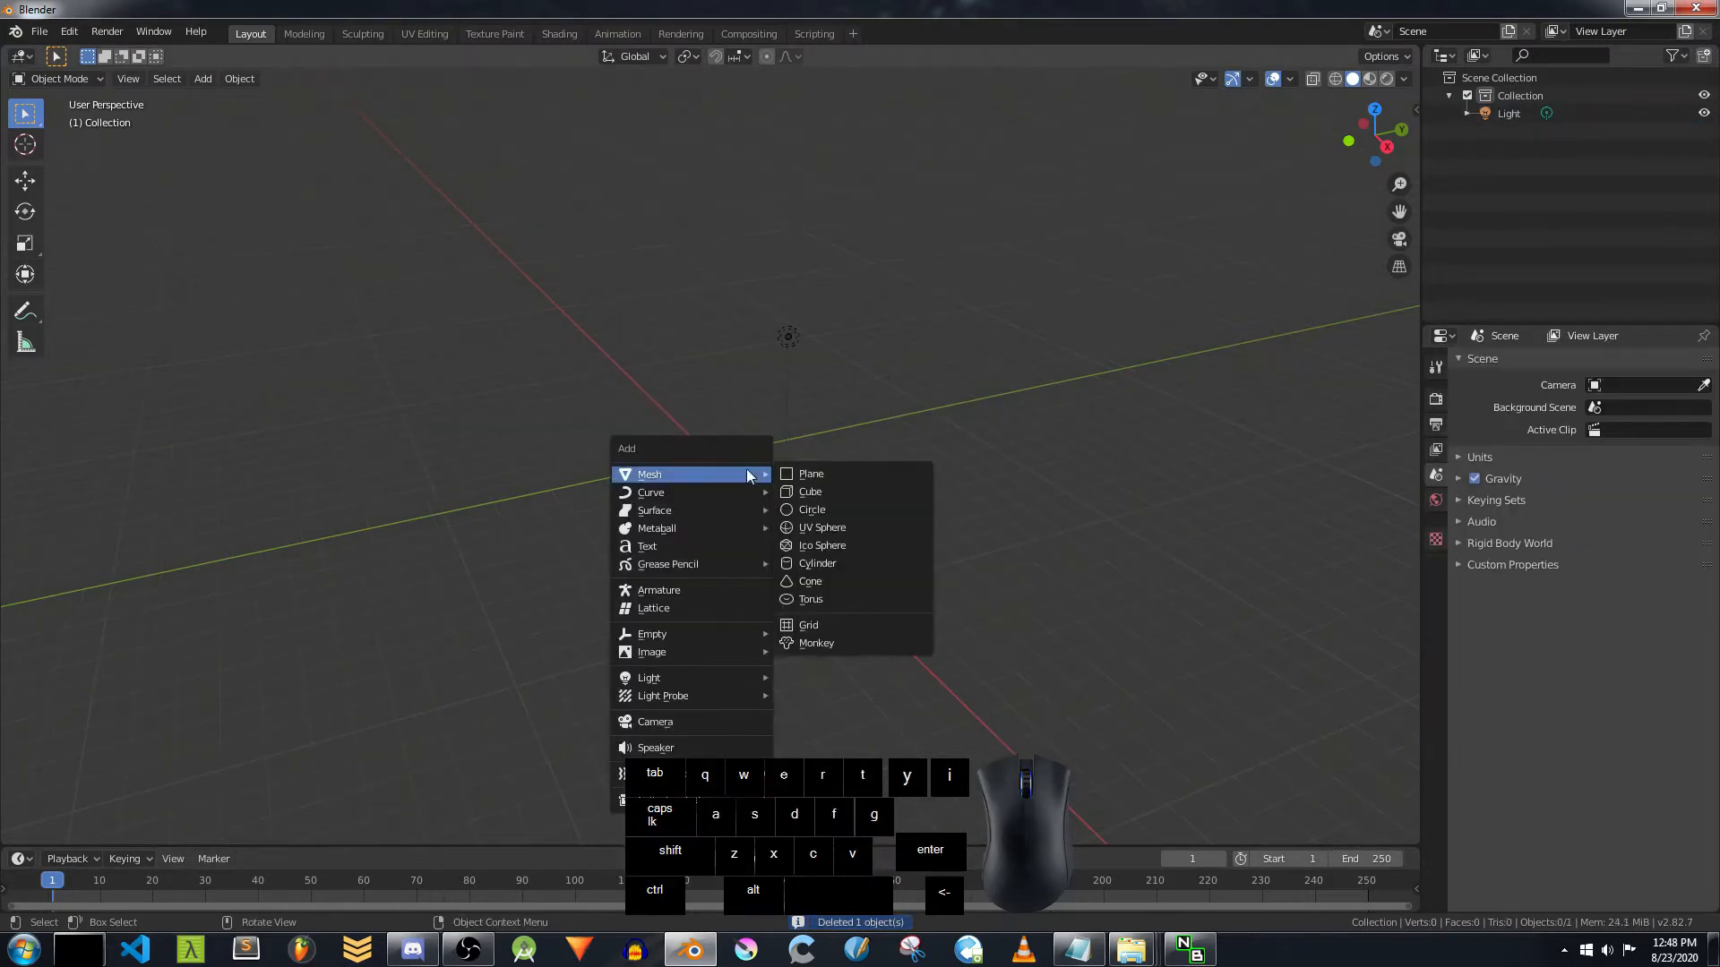
pyautogui.click(858, 475)
pyautogui.press('s')
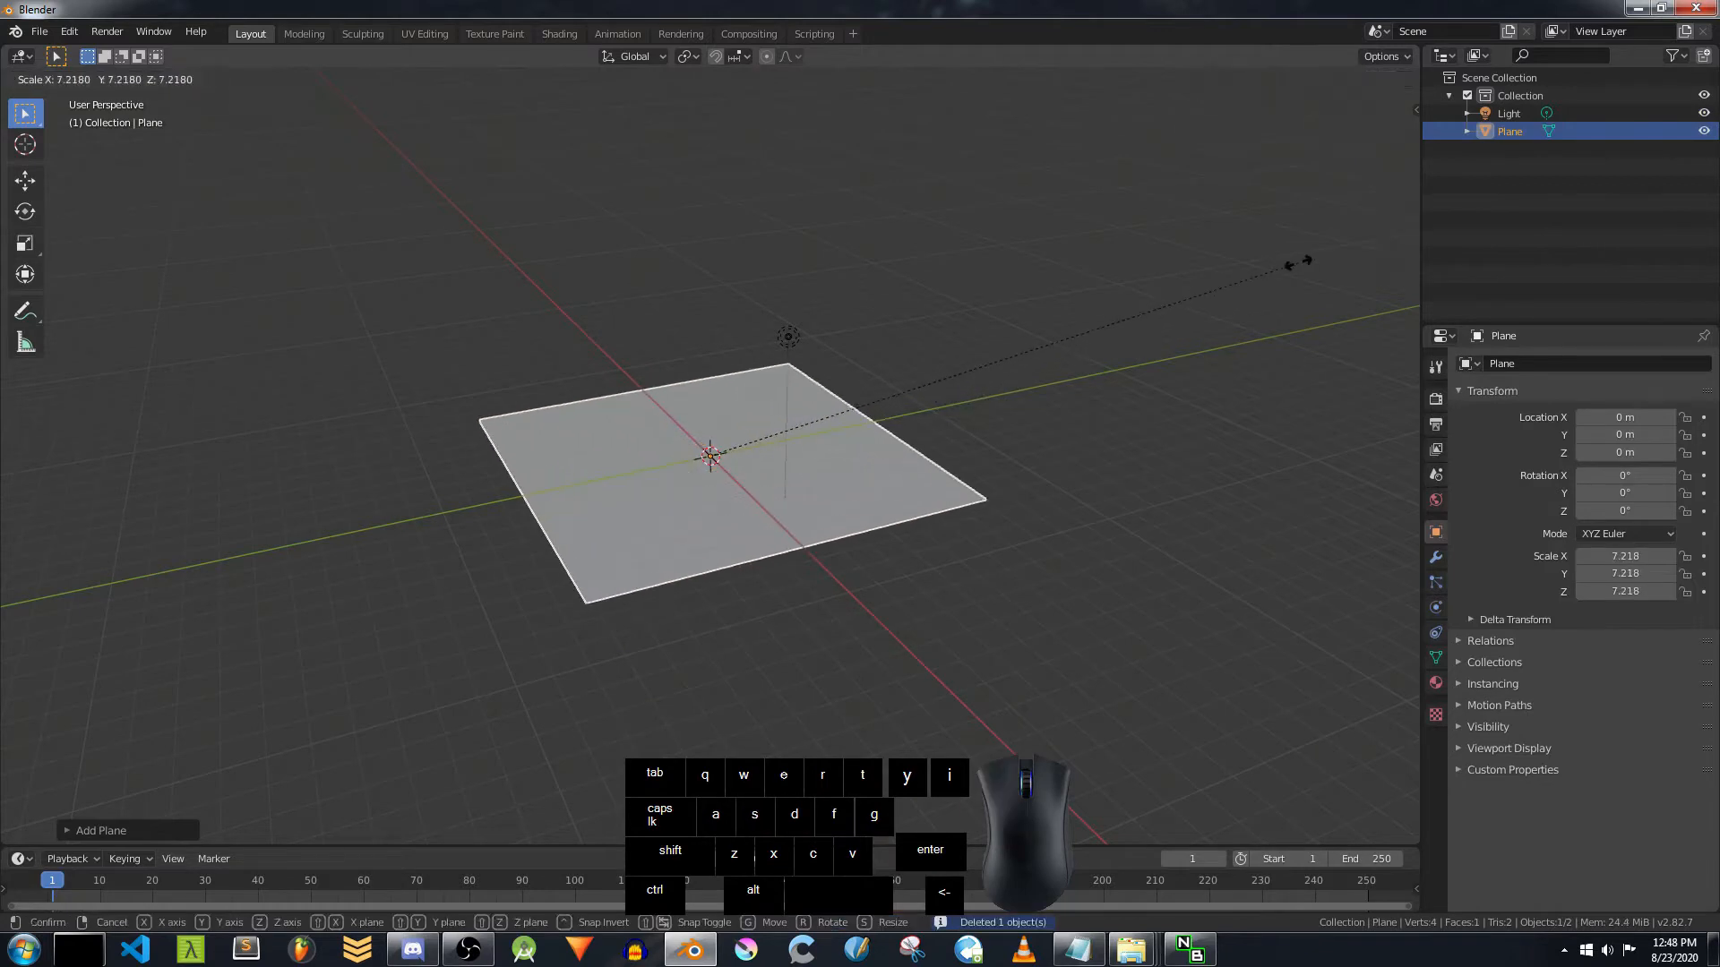
pyautogui.click(806, 356)
# Step: Switch to the front viewpoint and add a camera at the origin
pyautogui.click(131, 82)
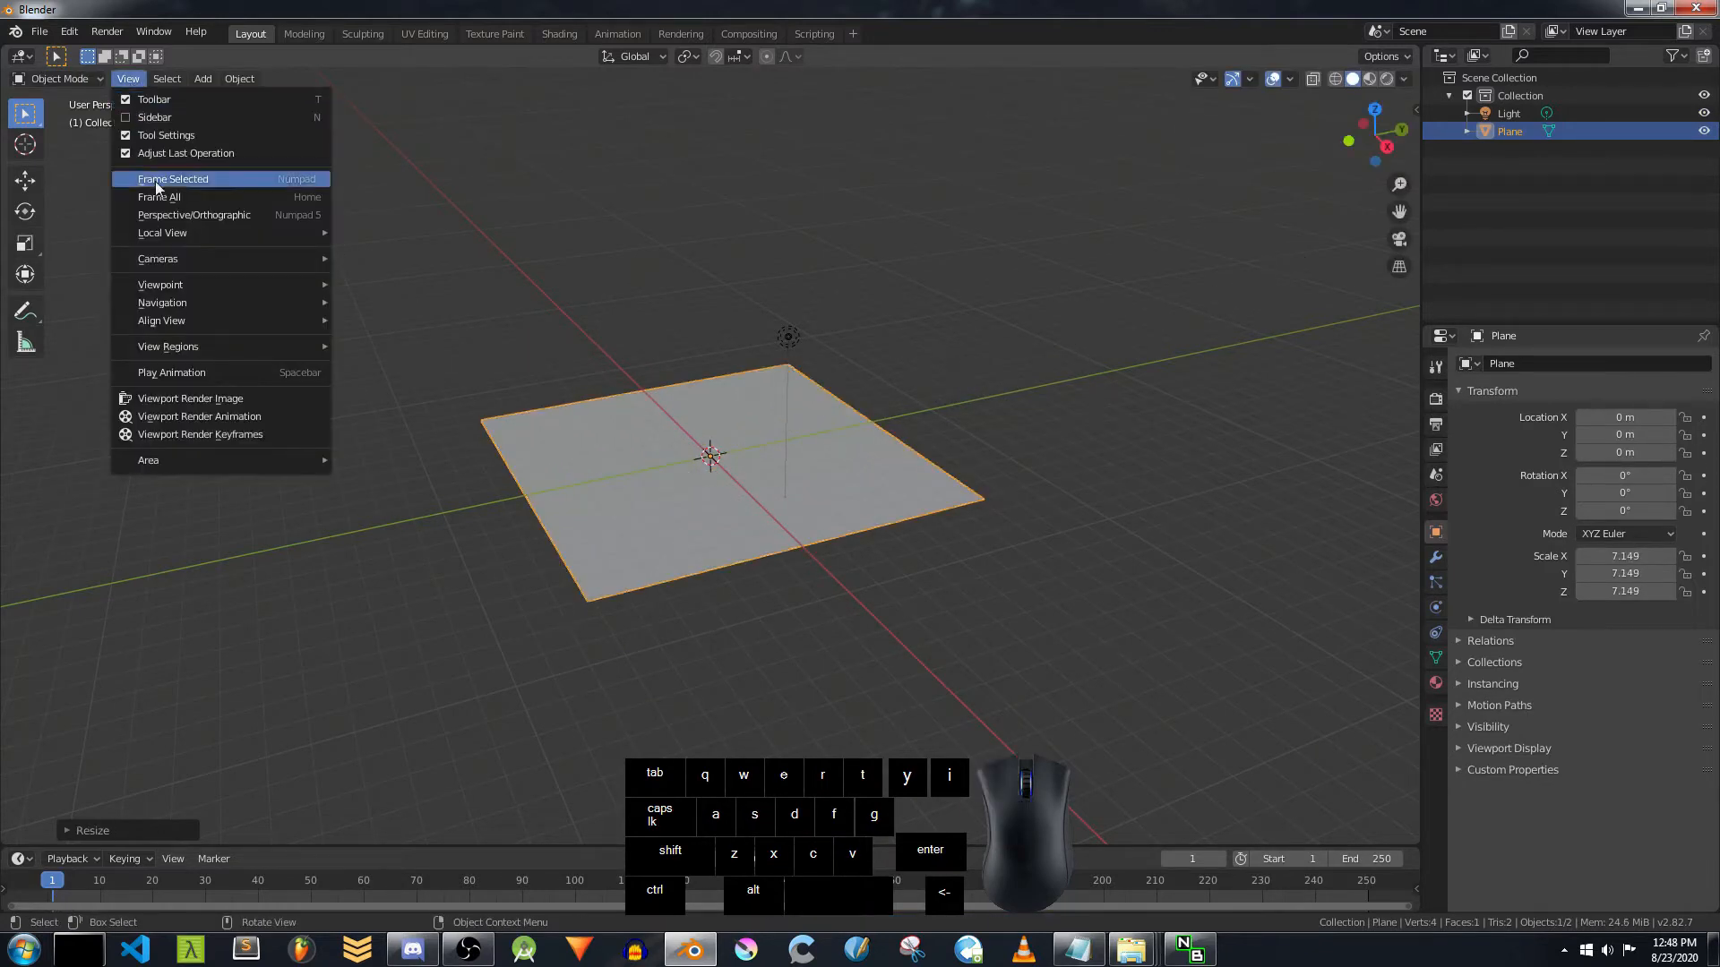
pyautogui.moveTo(190, 286)
pyautogui.click(381, 359)
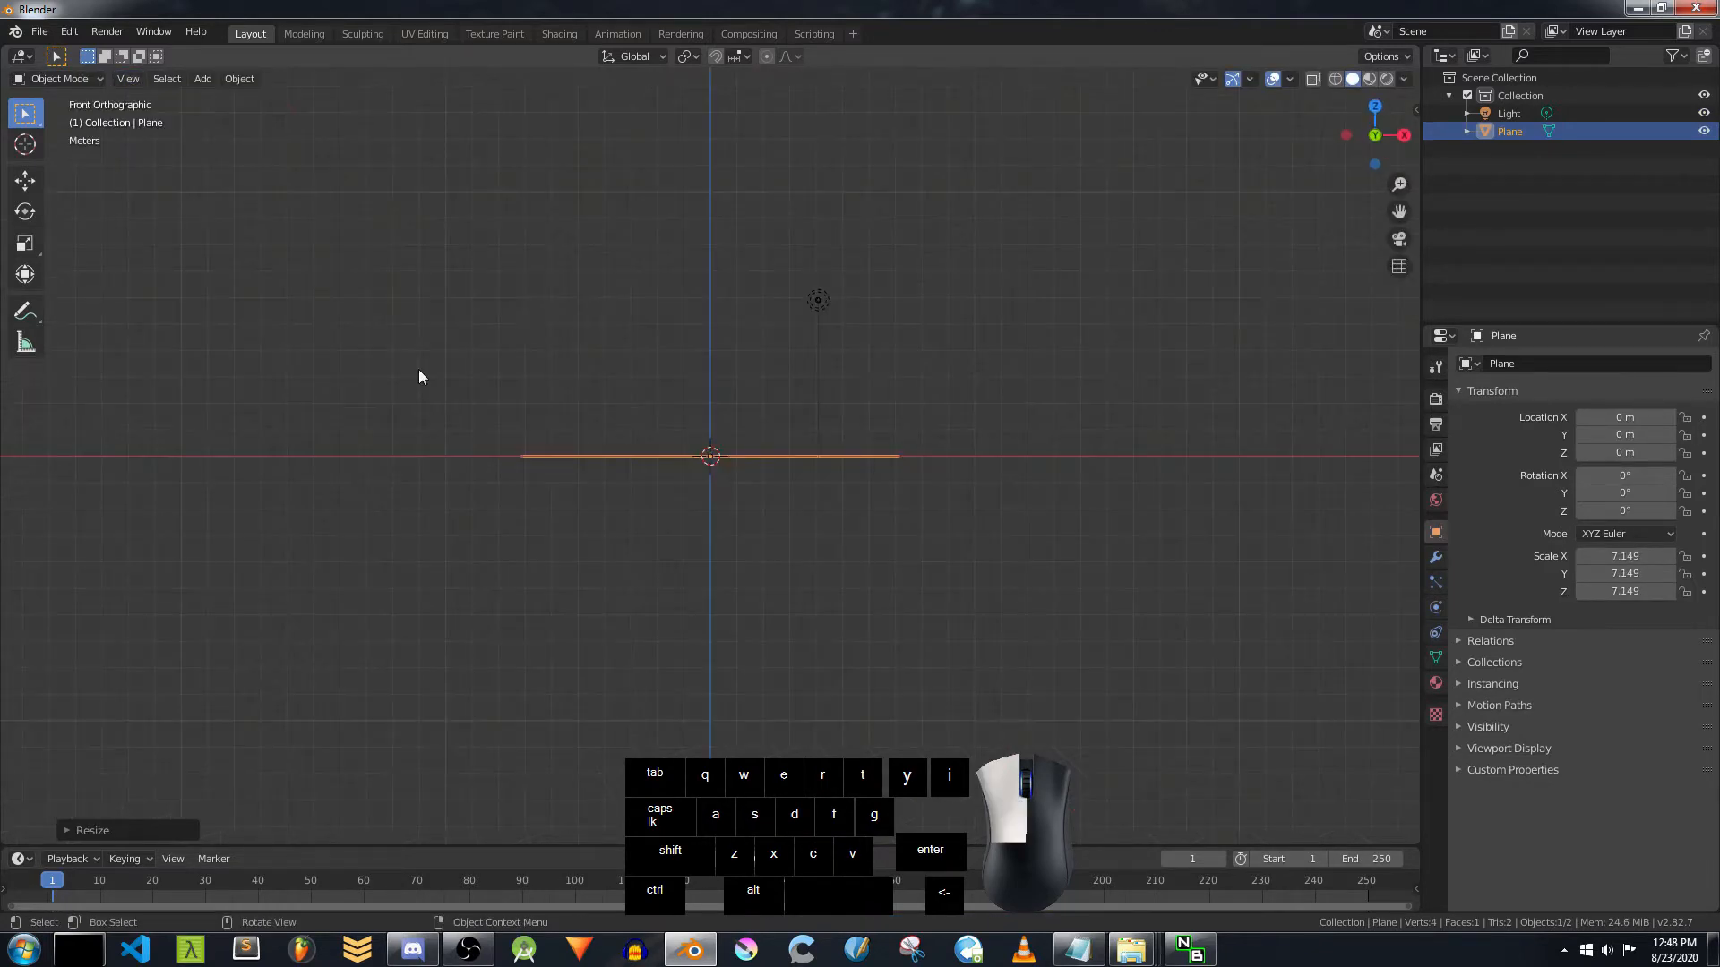
pyautogui.hotkey('shift', 'a')
pyautogui.moveTo(722, 428)
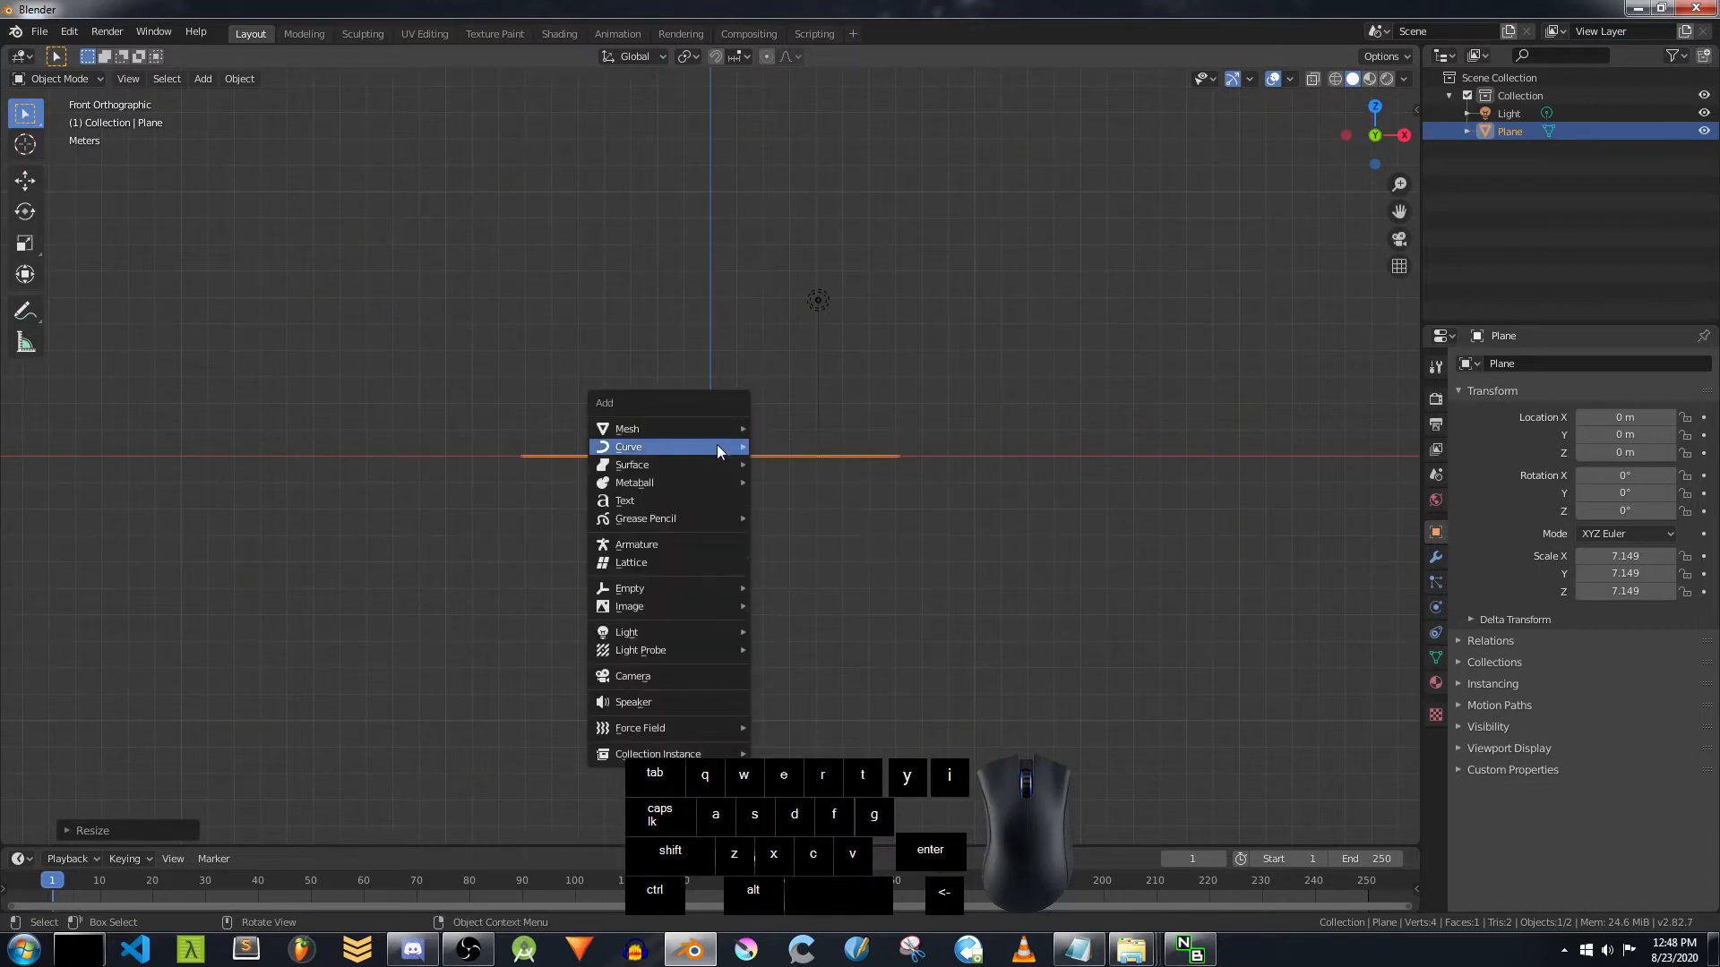
pyautogui.click(689, 679)
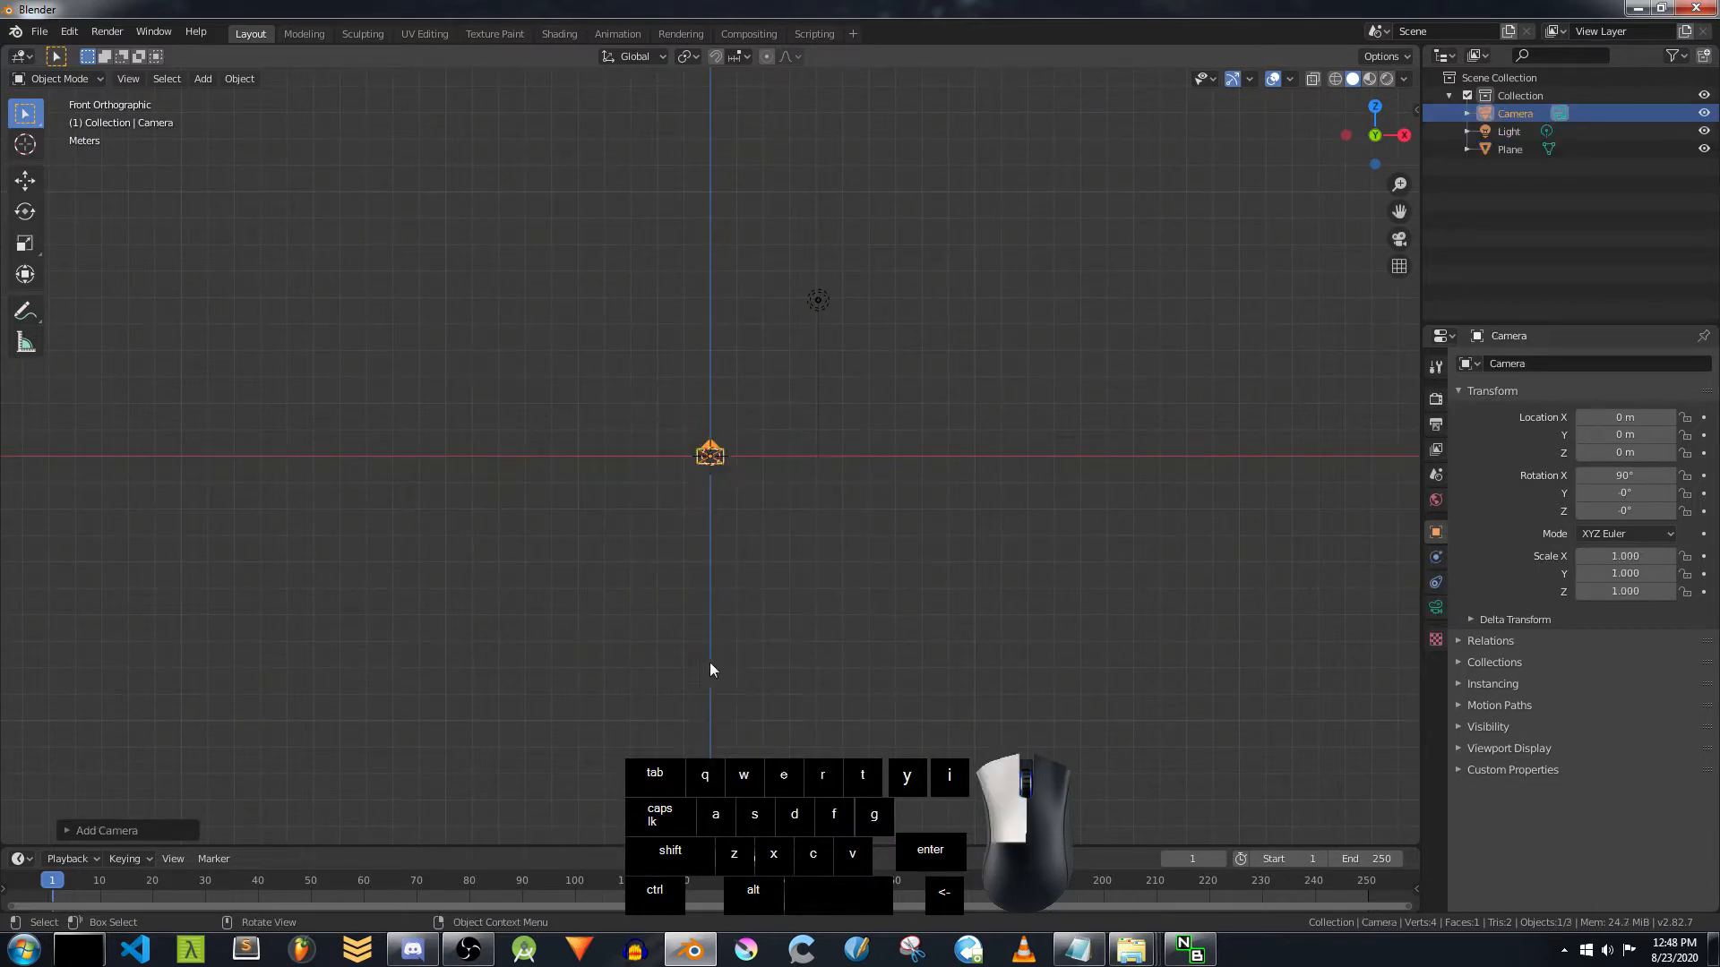
# Step: Move the camera along Y to about -9.98 m and raise it along Z to about 2.78 m
pyautogui.moveTo(710, 662); pyautogui.dragTo(906, 556, button='middle')
pyautogui.press('g')
pyautogui.press('y')
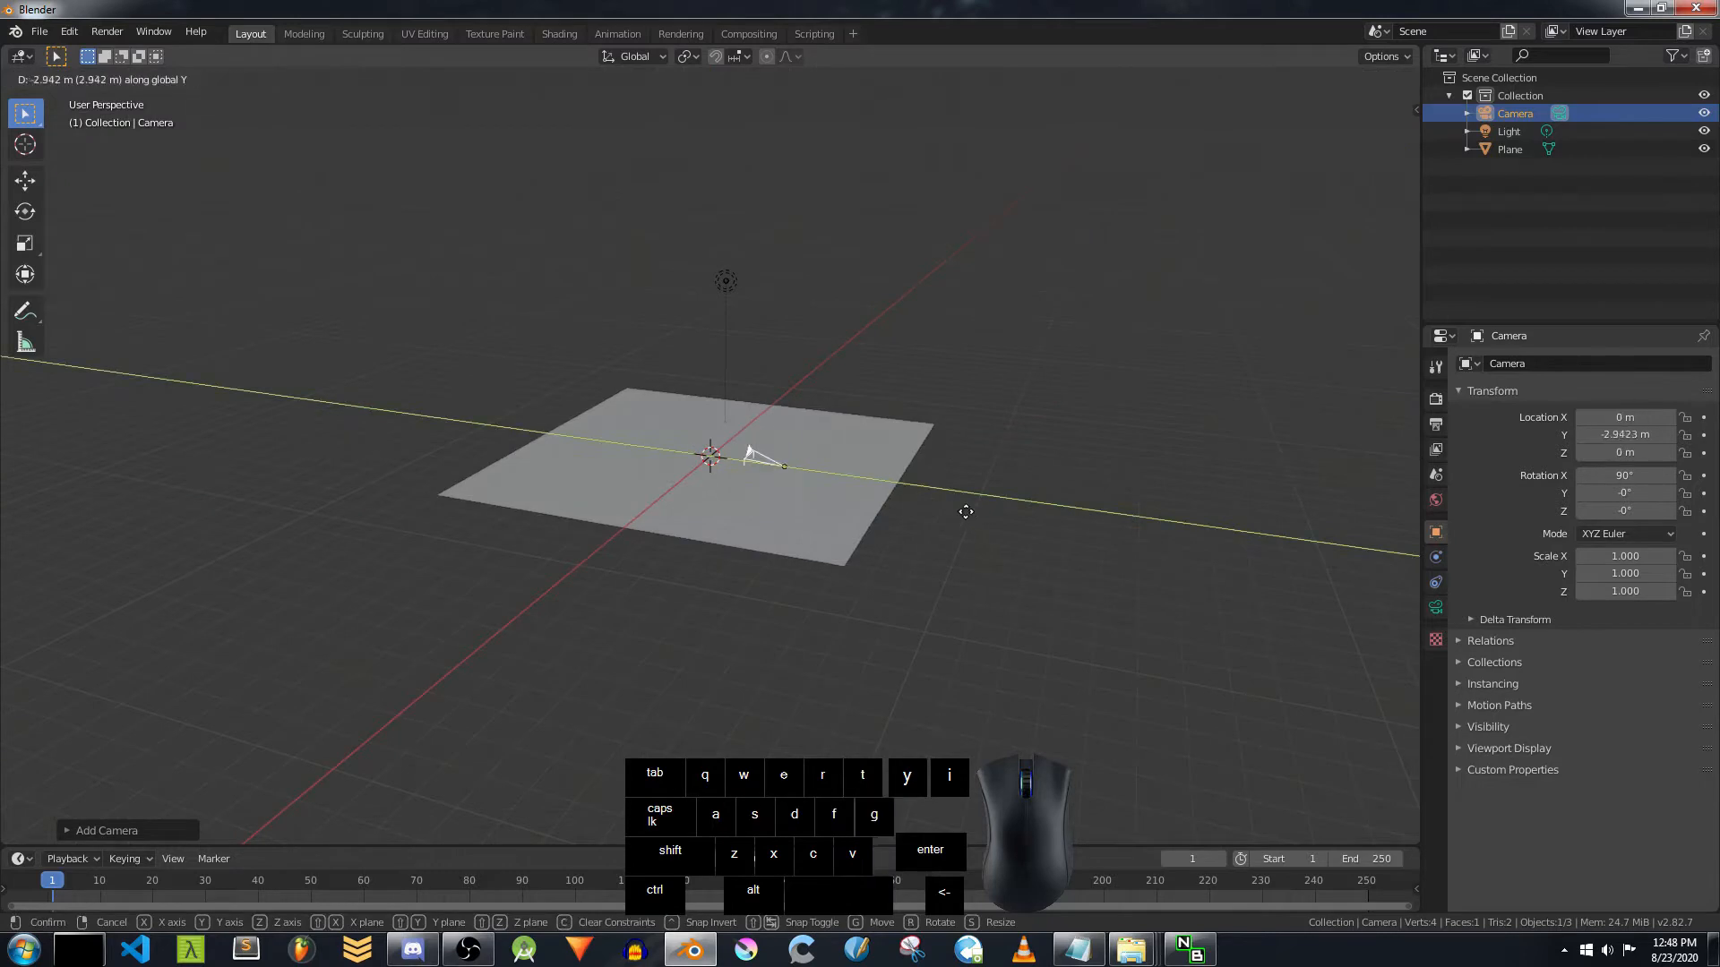
pyautogui.click(1141, 541)
pyautogui.press('g')
pyautogui.press('z')
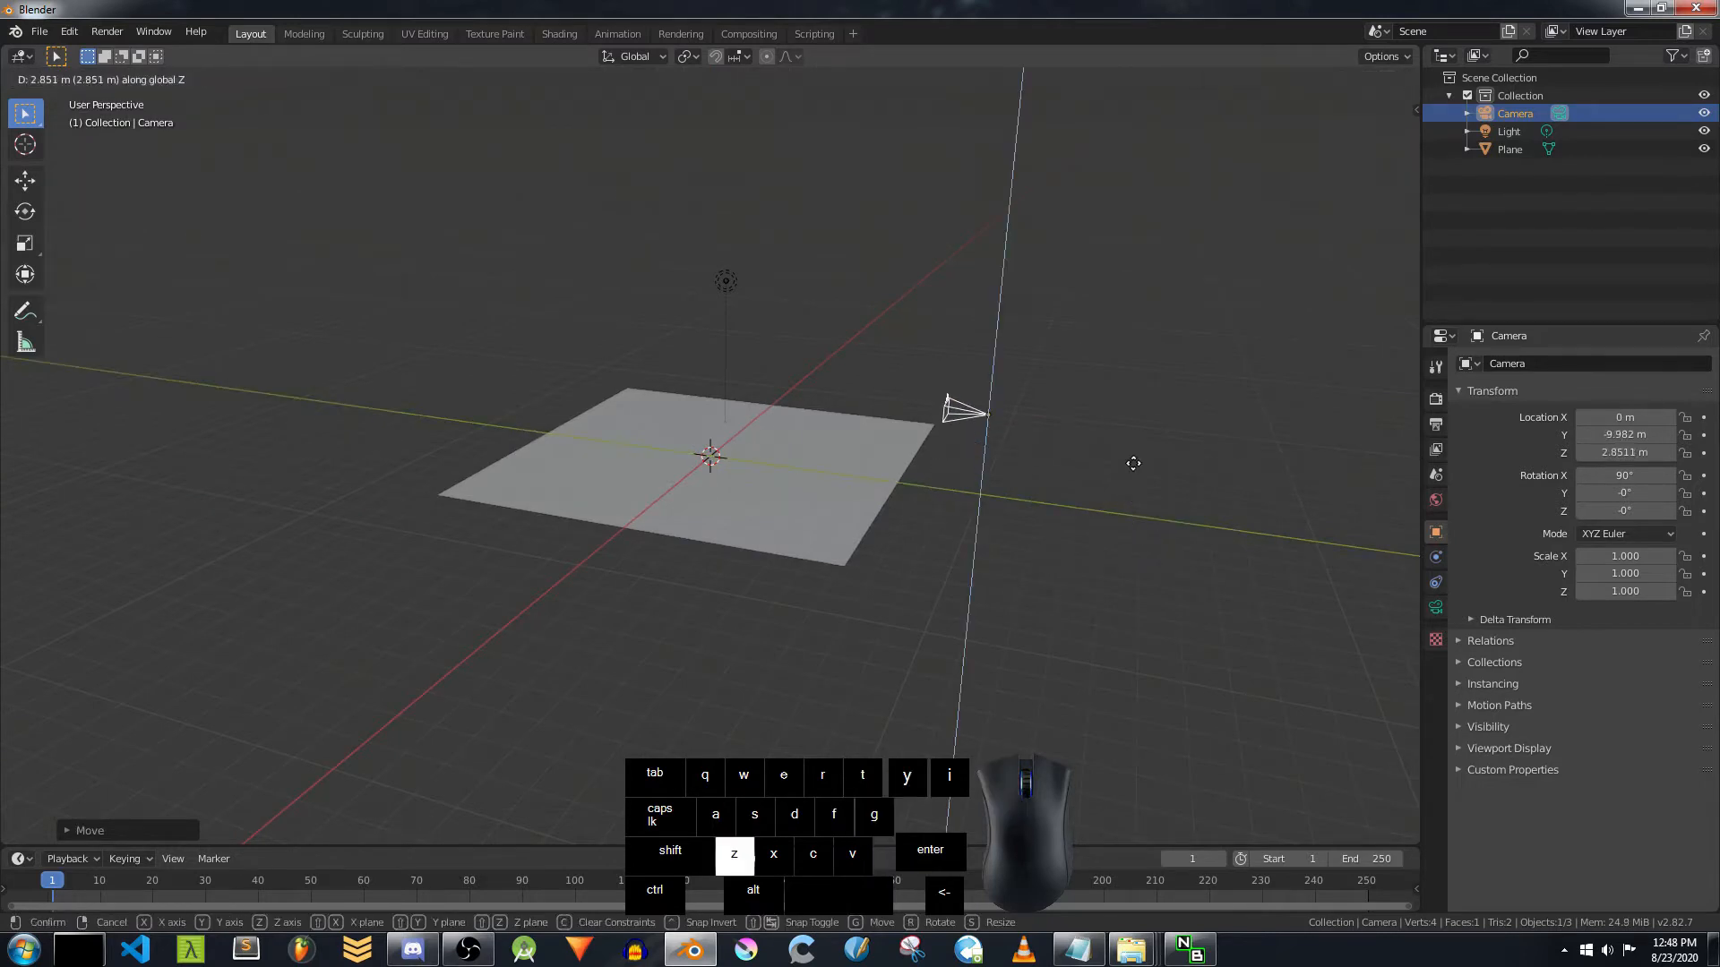
pyautogui.click(1130, 473)
# Step: Look through the camera and tilt it down by about 8° around the X axis
pyautogui.click(1405, 241)
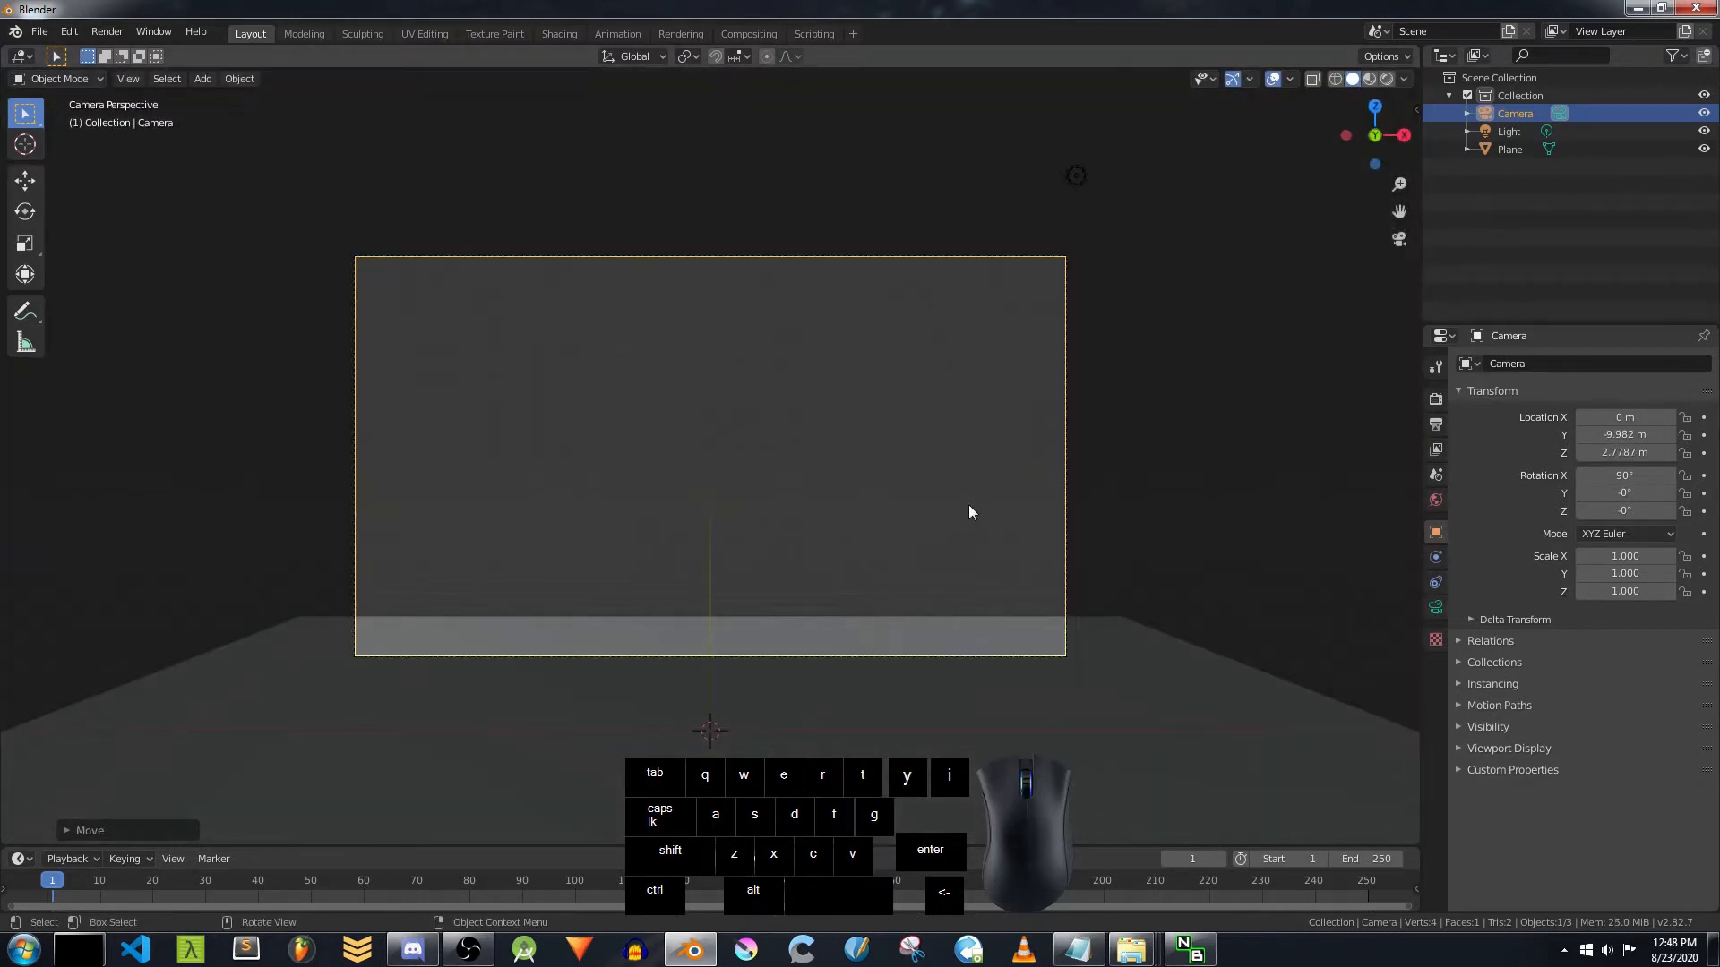
pyautogui.press('r')
pyautogui.press('x')
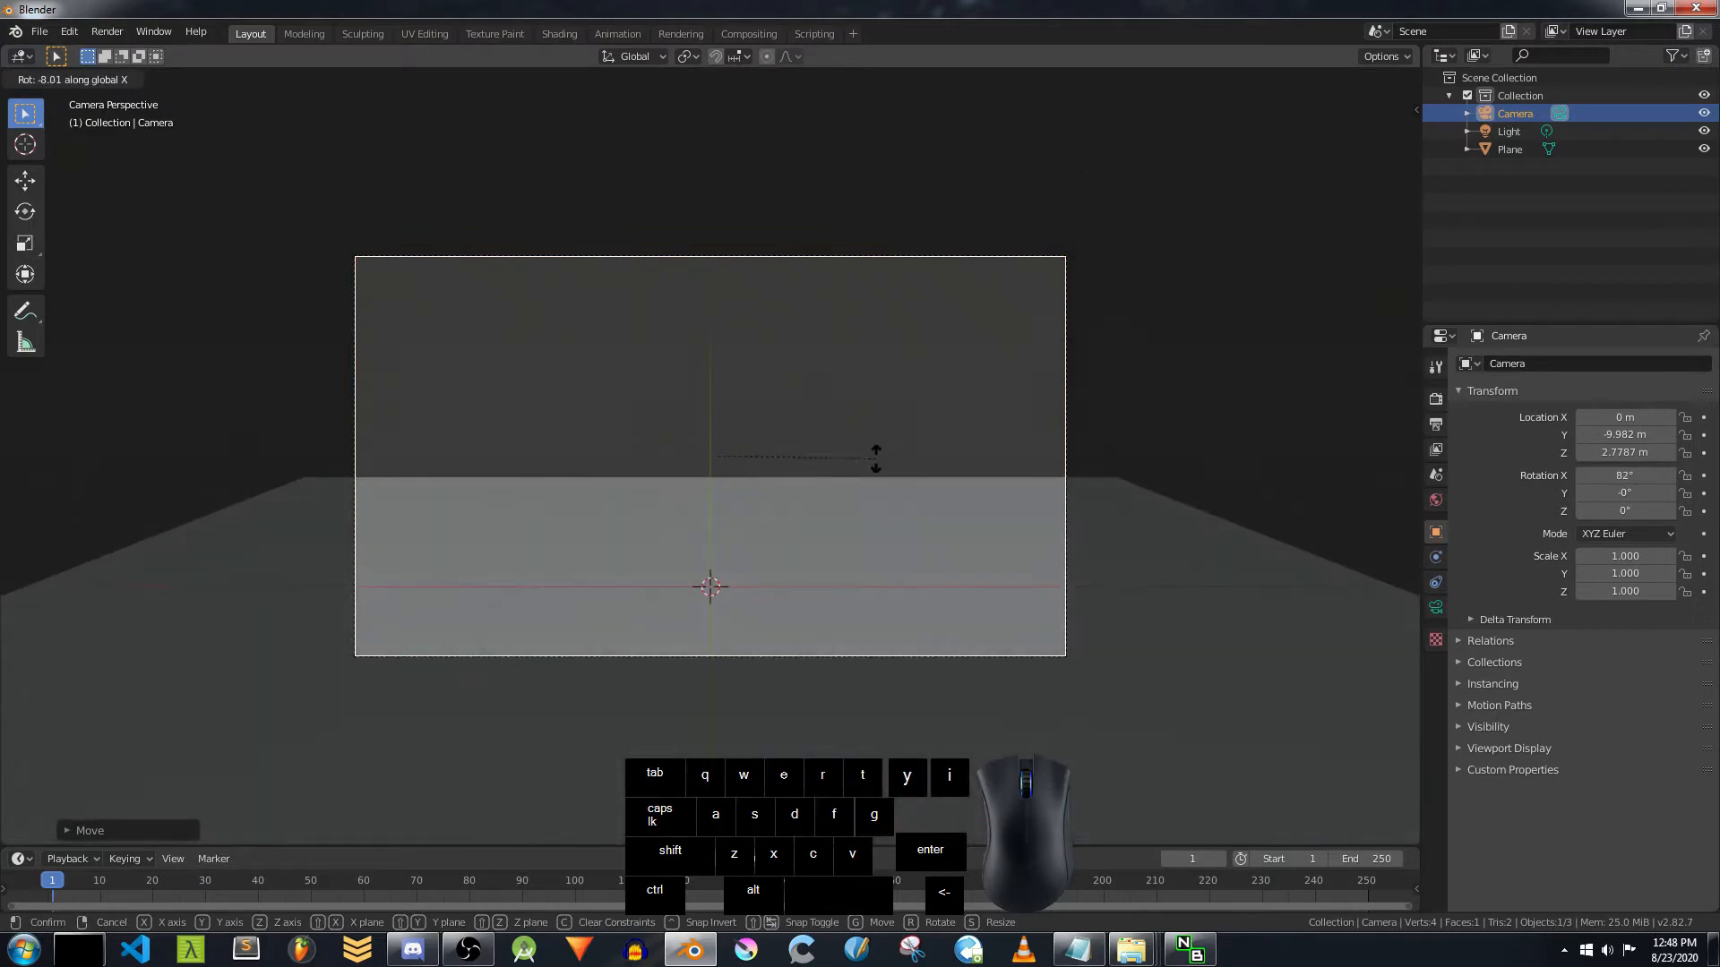
pyautogui.click(761, 484)
# Step: Add a UV sphere and move it along Y to about 8.99 m, behind the ground plane
pyautogui.moveTo(761, 484); pyautogui.dragTo(1021, 523, button='middle')
pyautogui.click(960, 427)
pyautogui.hotkey('shift', 'a')
pyautogui.moveTo(919, 179)
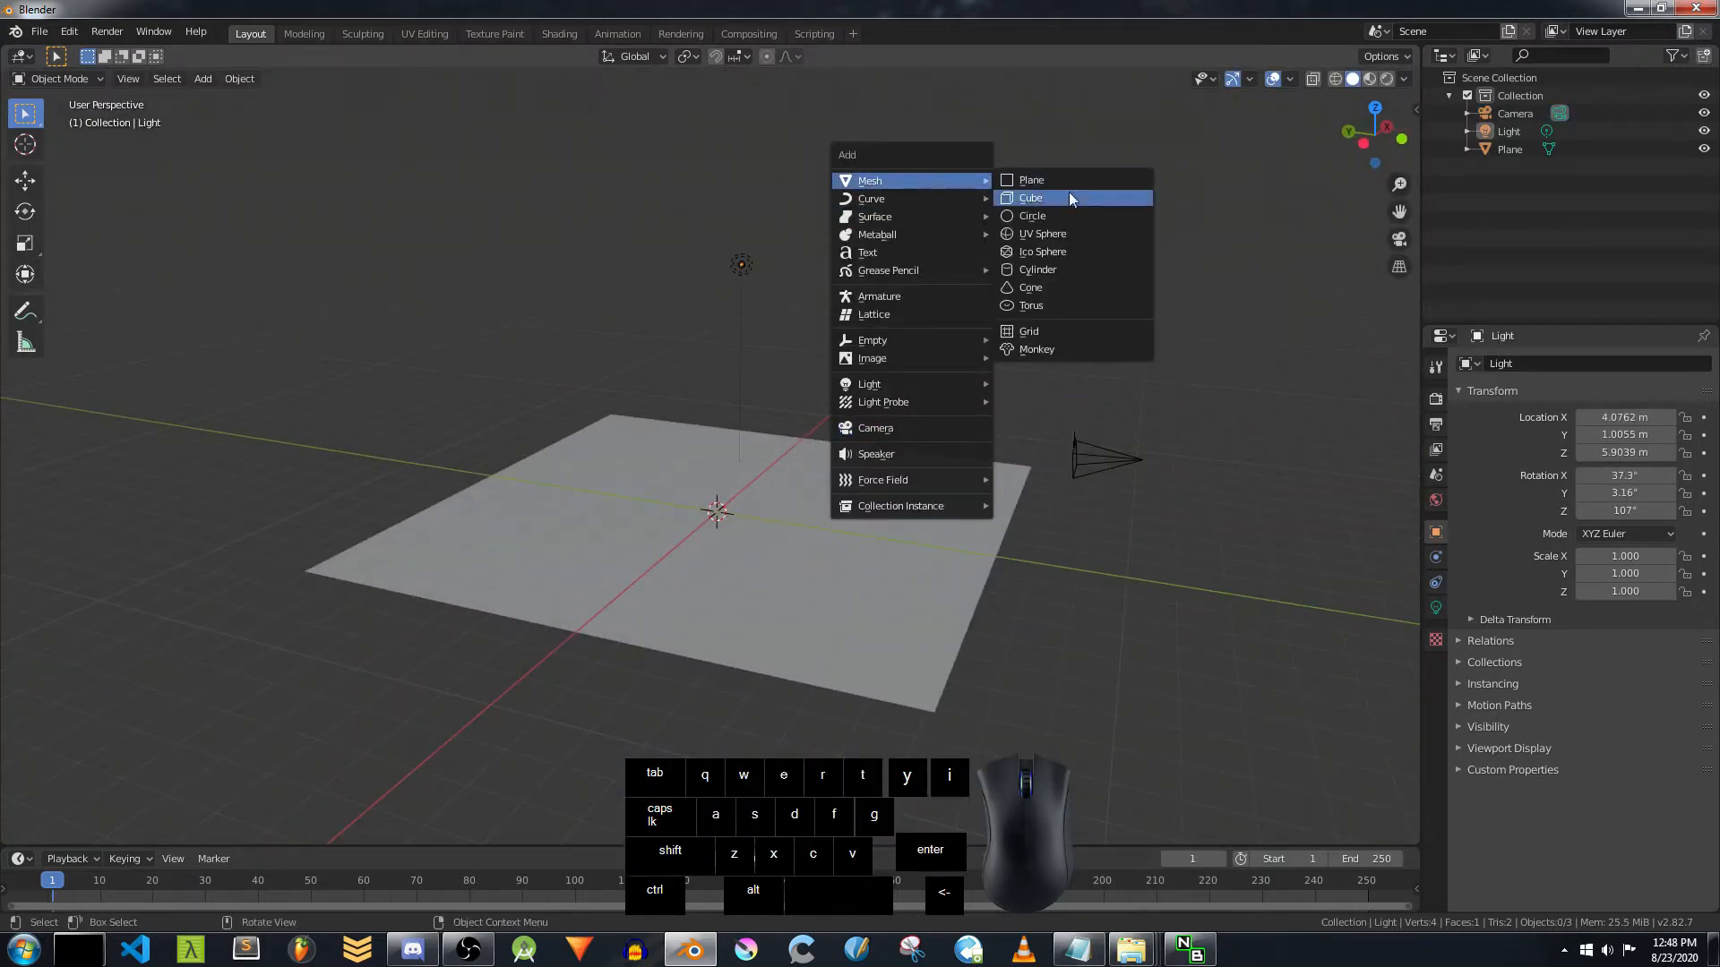
pyautogui.click(1068, 234)
pyautogui.press('g')
pyautogui.press('y')
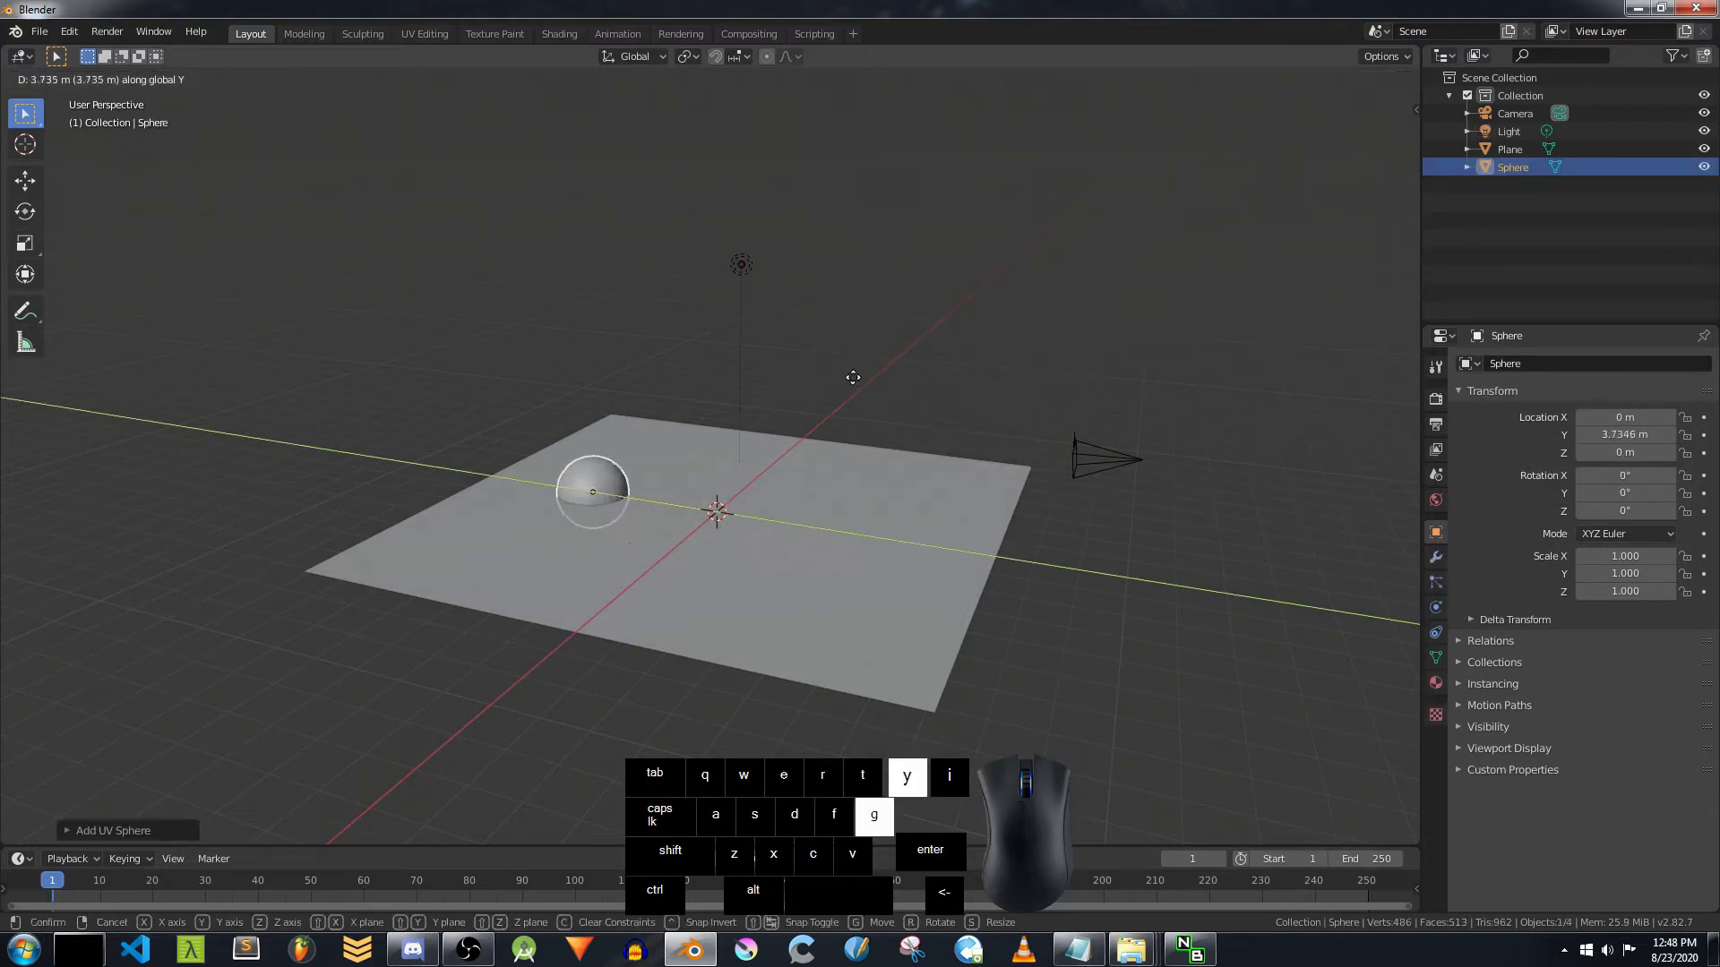
pyautogui.click(703, 364)
# Step: Enlarge the sphere to a scale of about 2.79, judging its size through the camera view
pyautogui.press('s')
pyautogui.click(806, 315)
pyautogui.click(1399, 240)
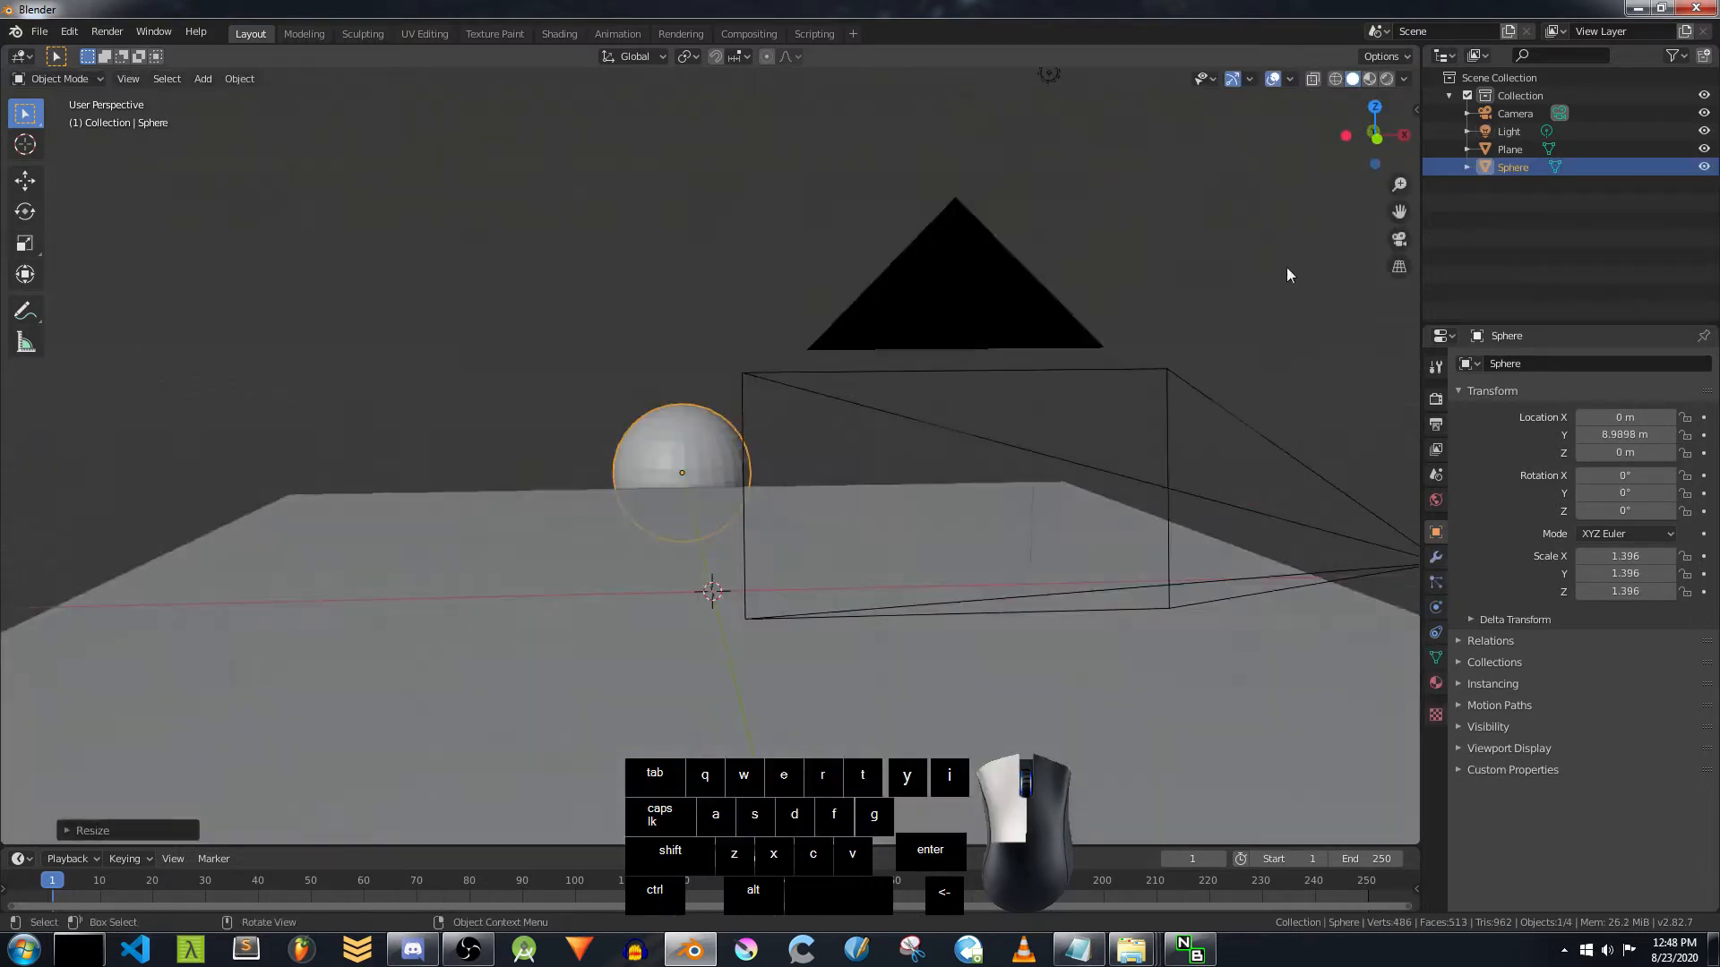
pyautogui.press('s')
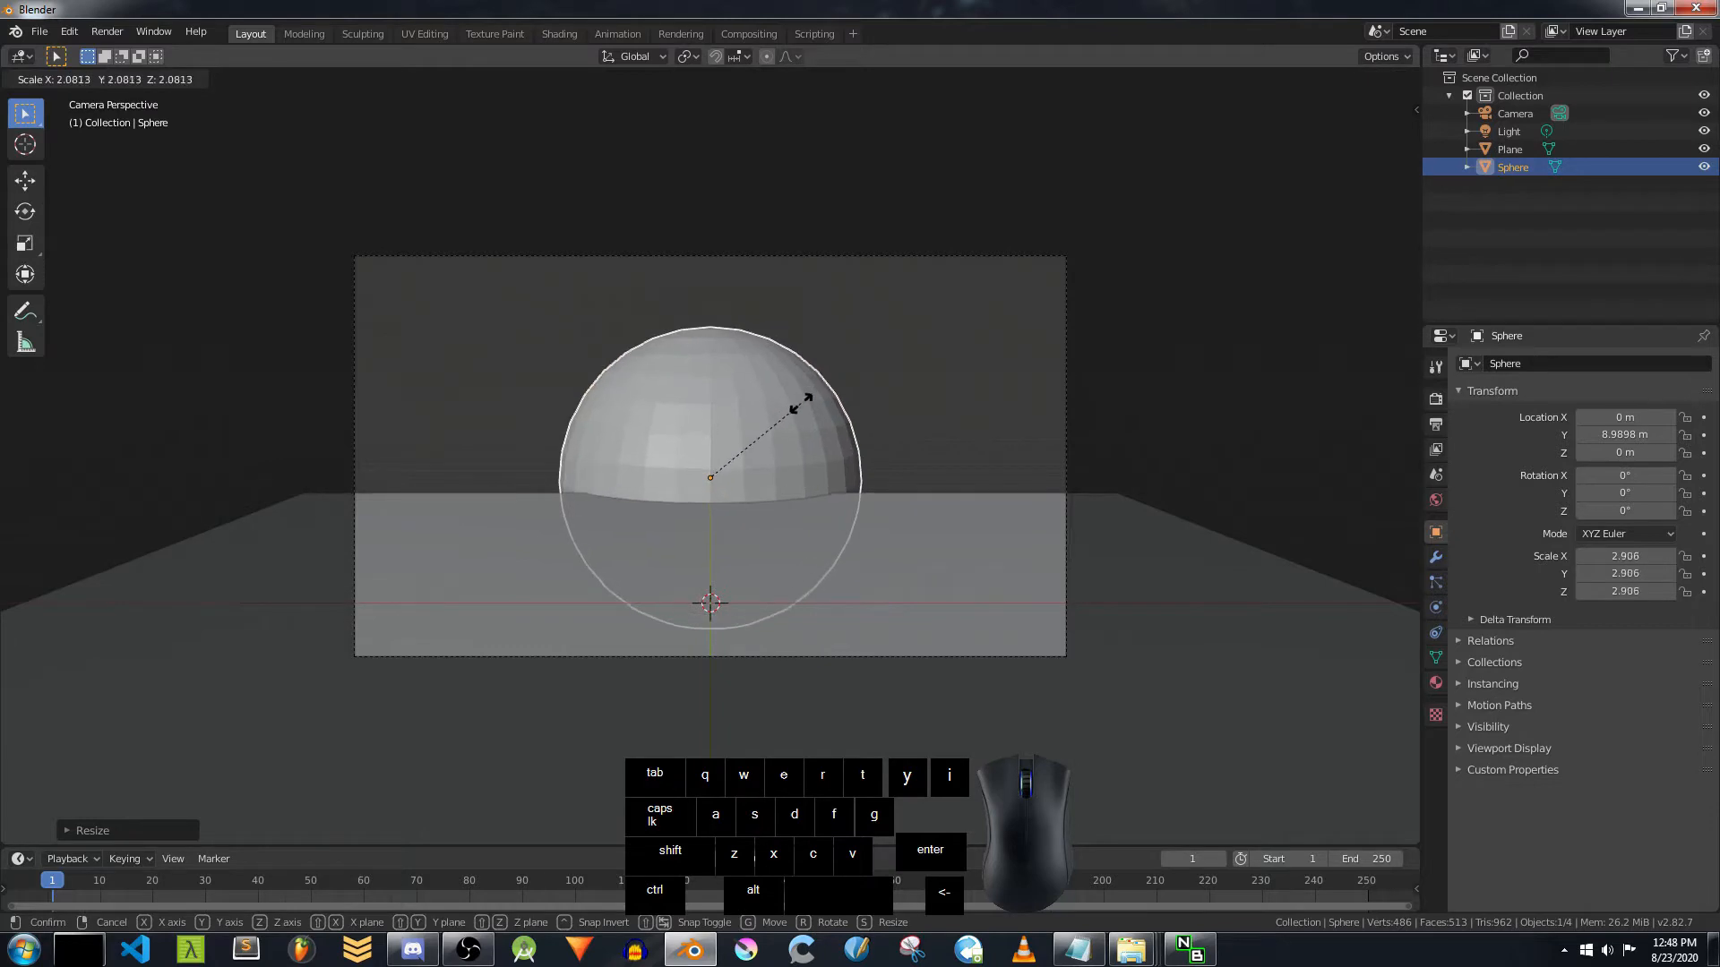
pyautogui.click(798, 413)
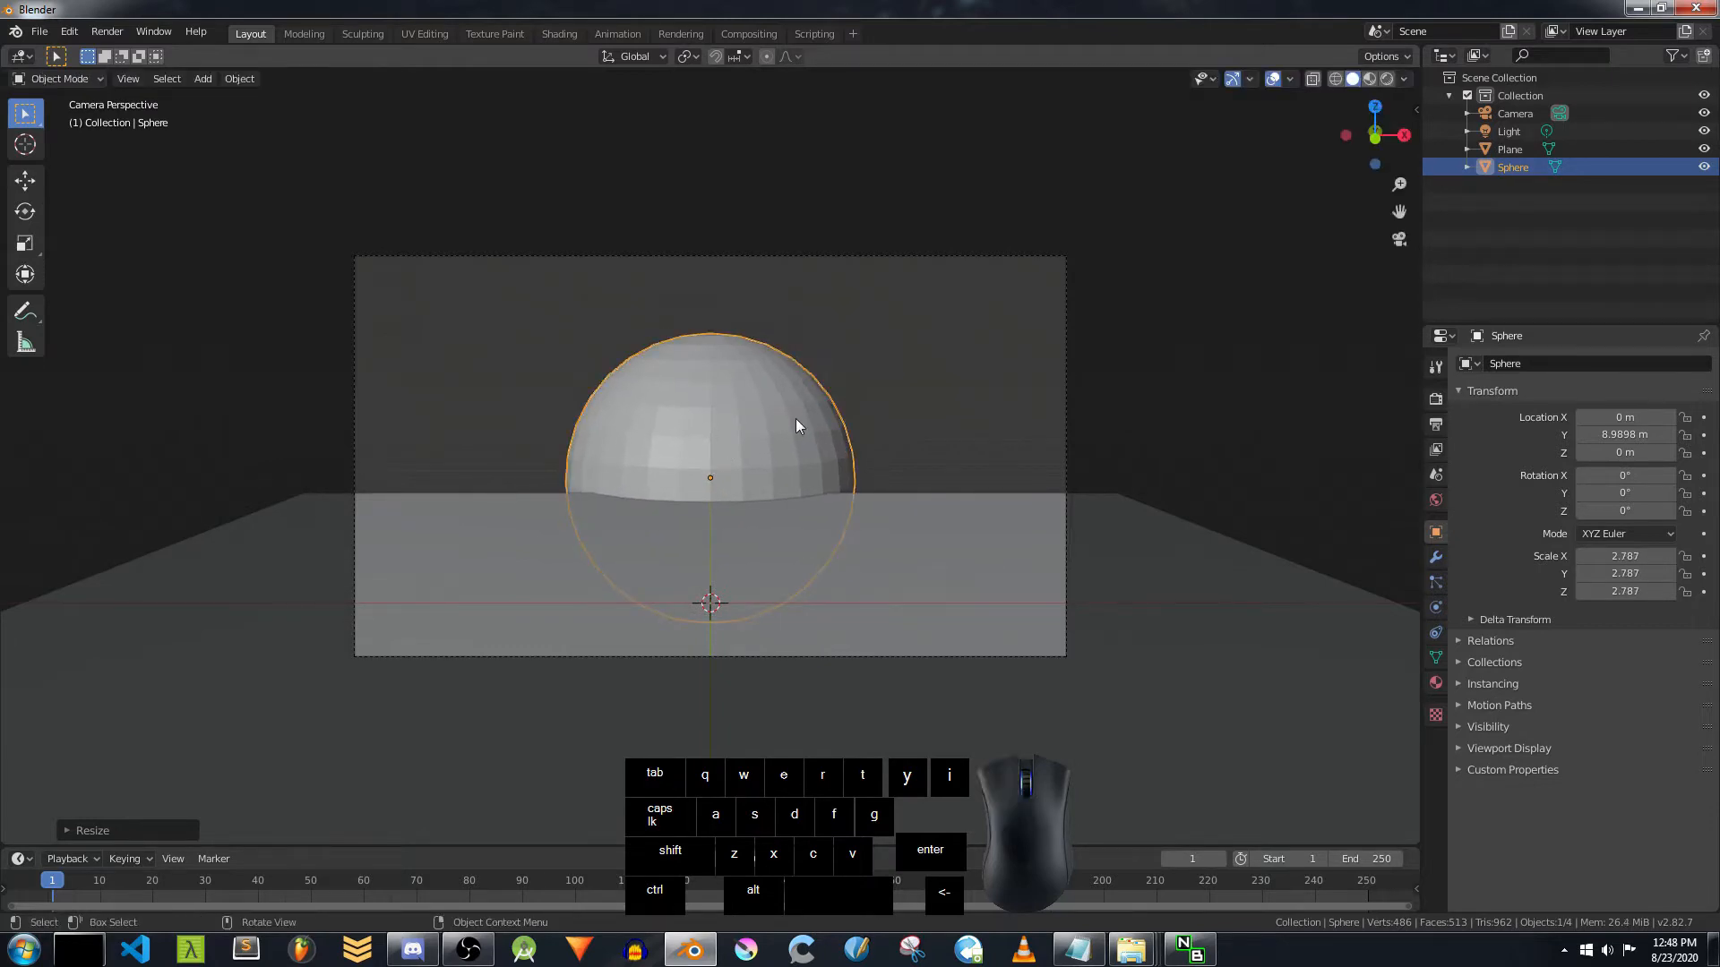
# Step: Subdivide the whole sphere mesh in Edit Mode with 2 cuts and a smoothness of 1
pyautogui.press('Tab')
pyautogui.rightClick(742, 413)
pyautogui.click(727, 413)
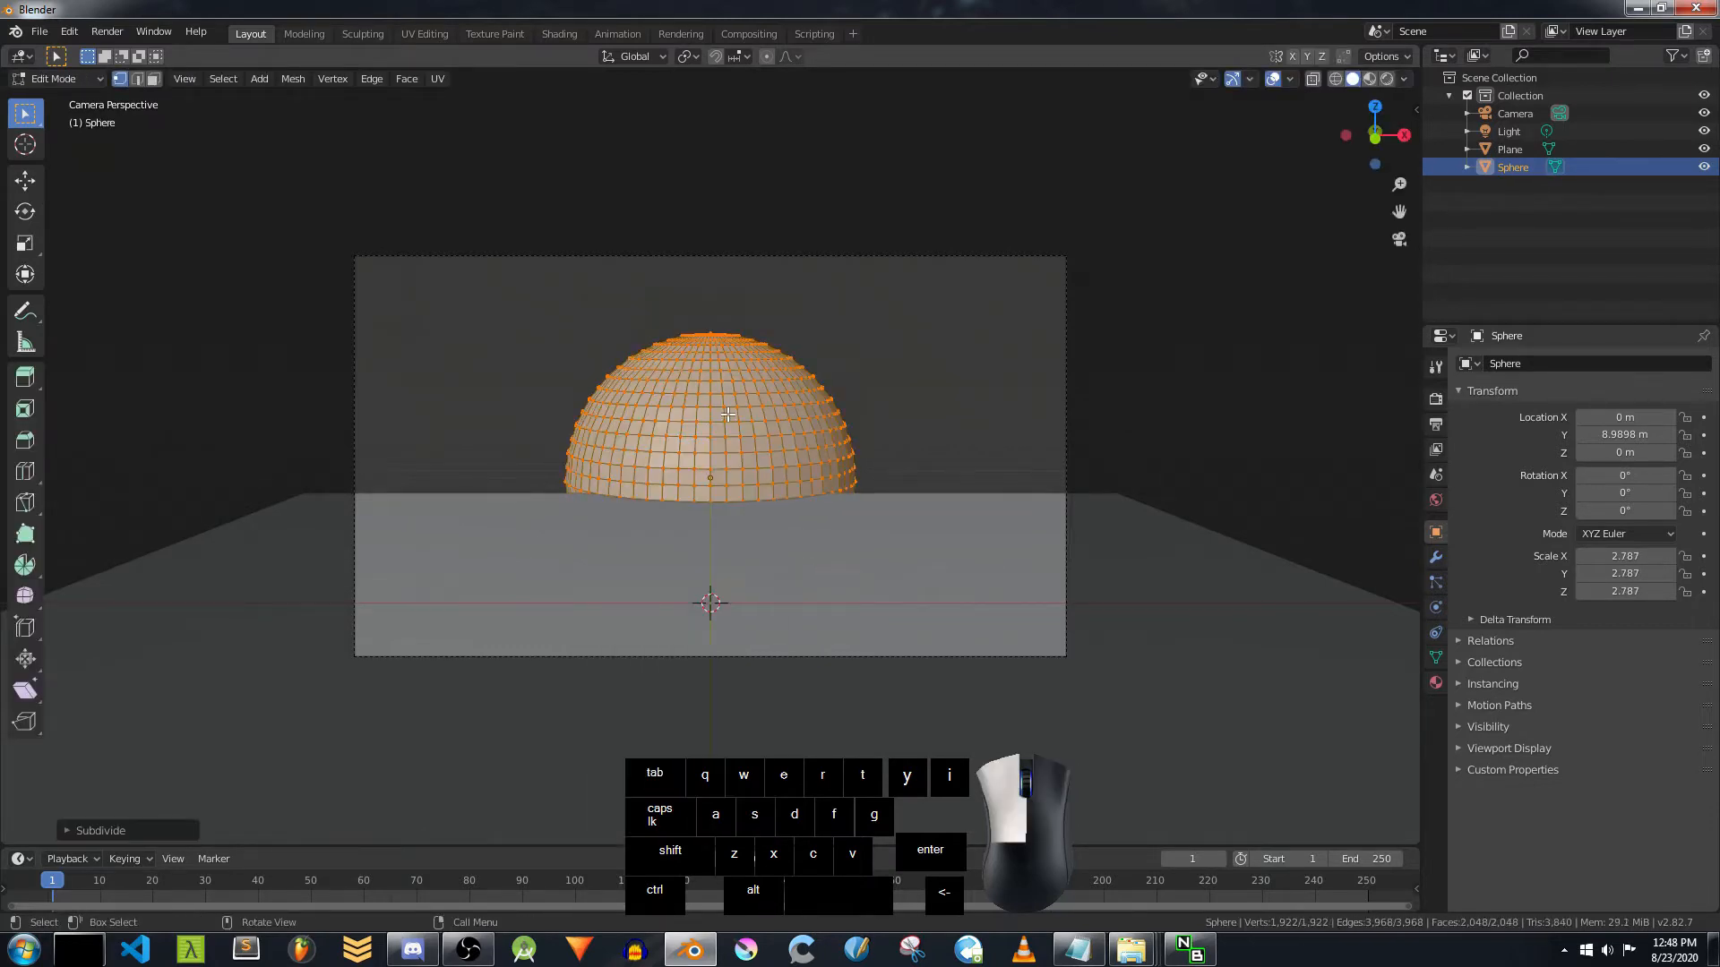
pyautogui.click(65, 831)
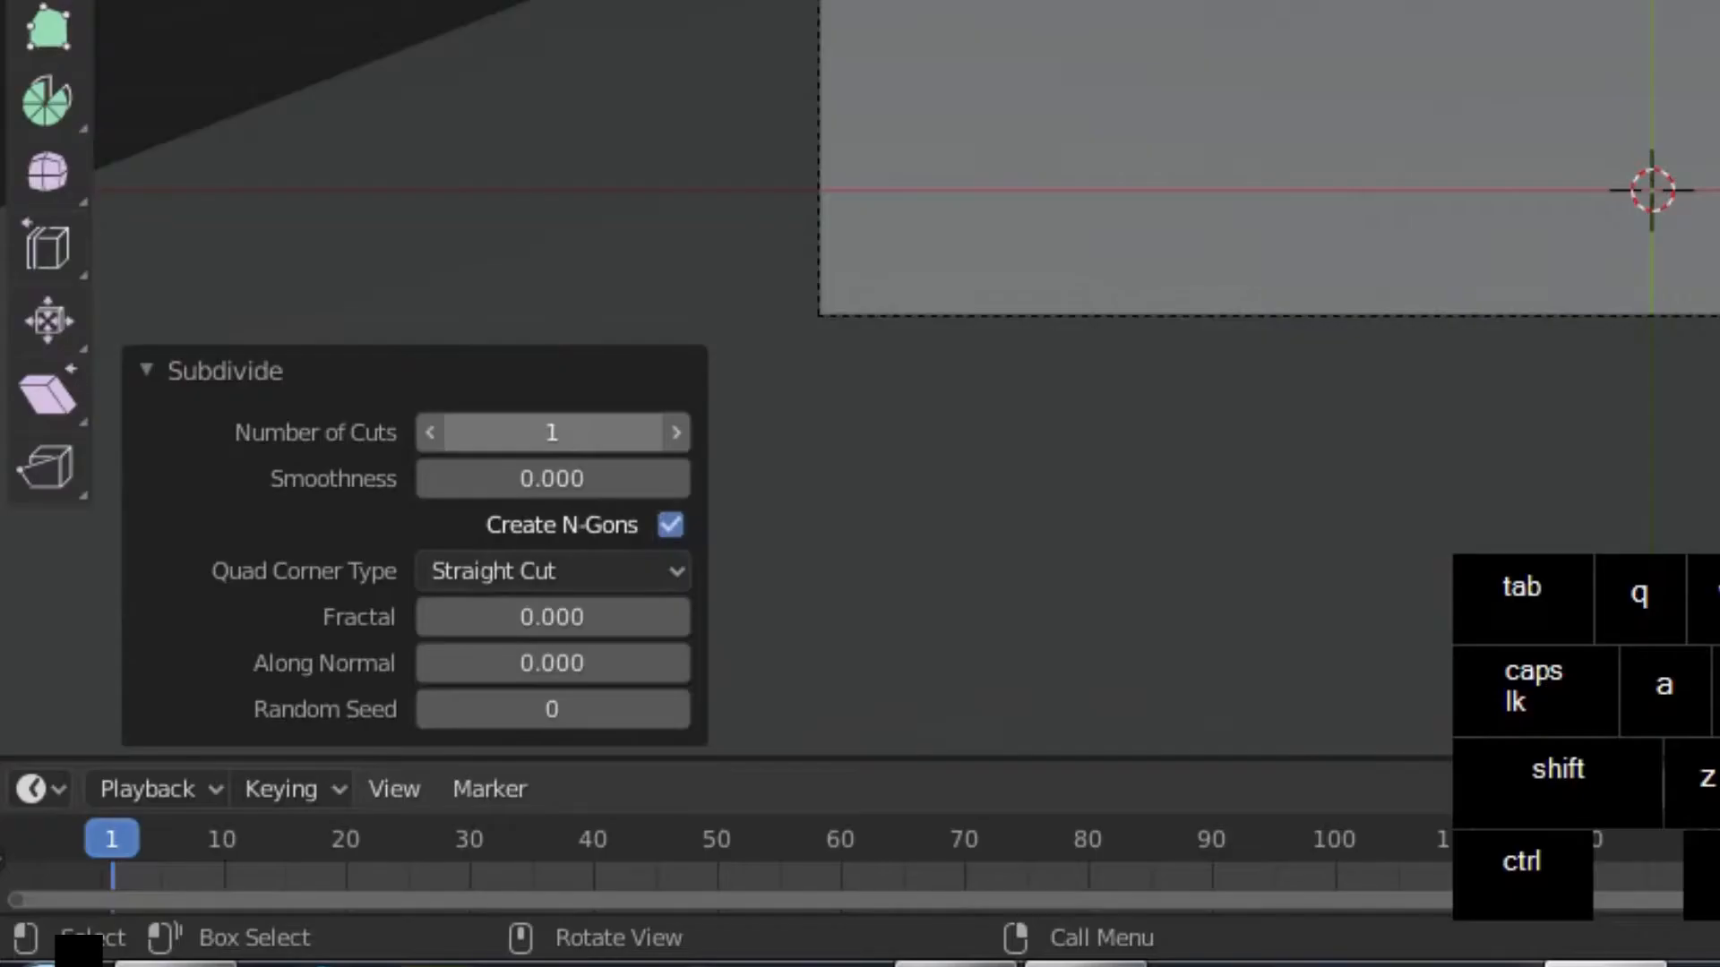
pyautogui.click(241, 706)
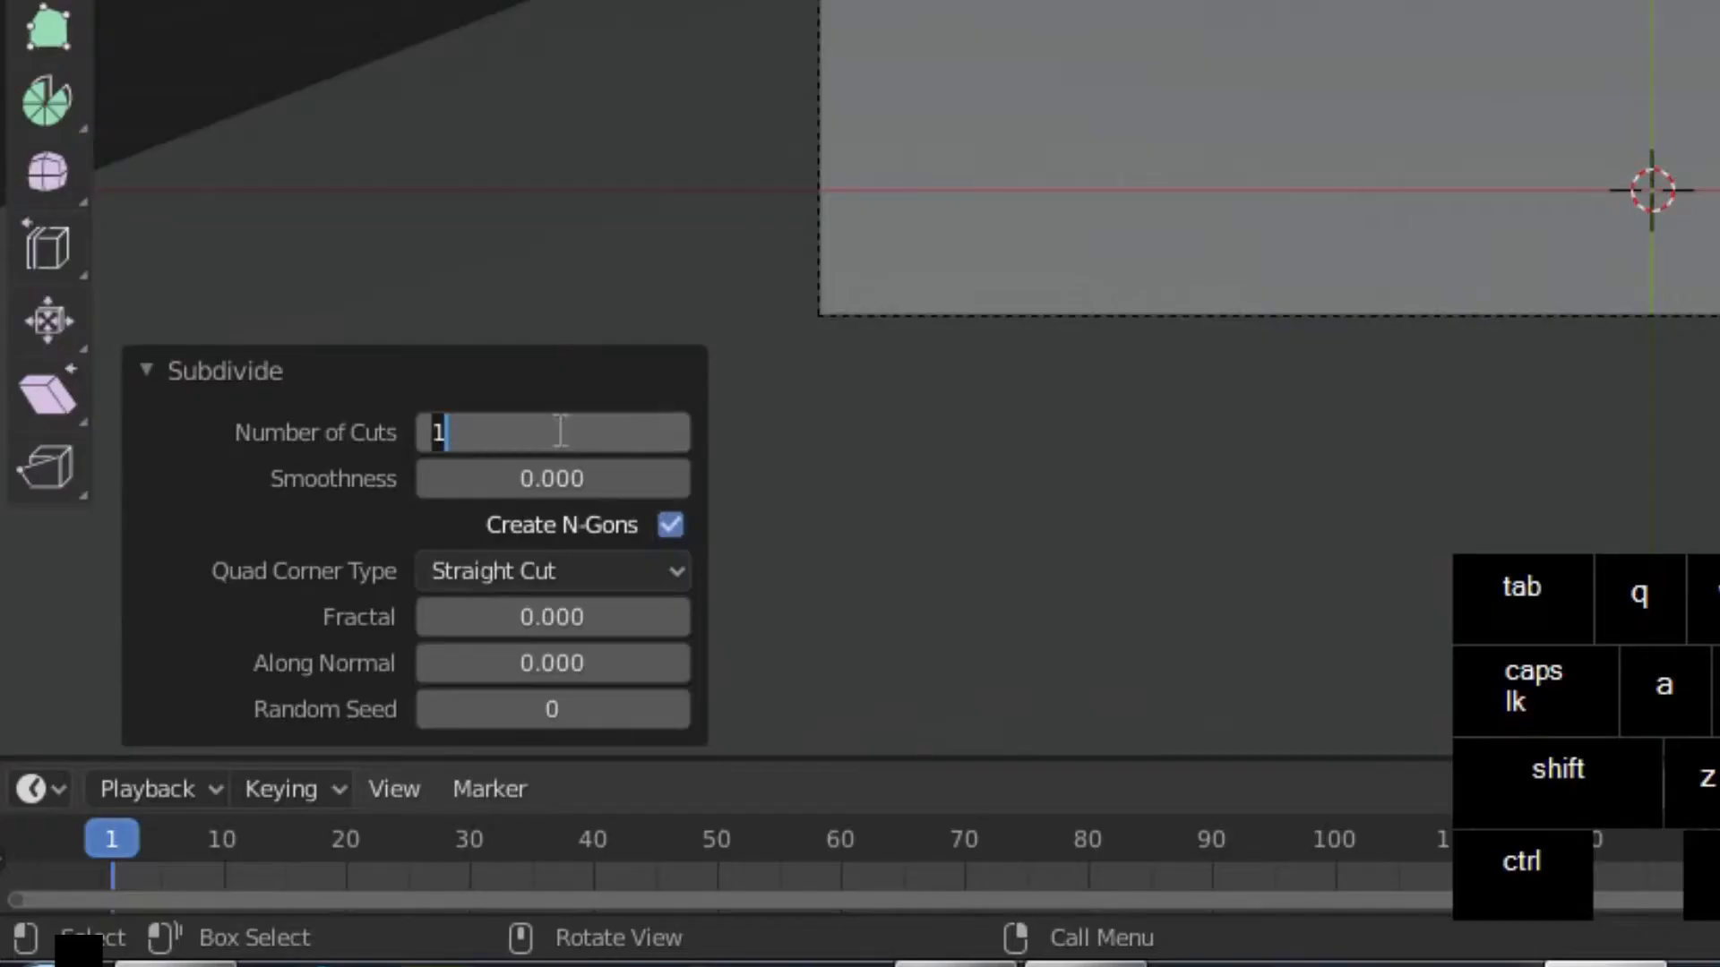
pyautogui.click(679, 434)
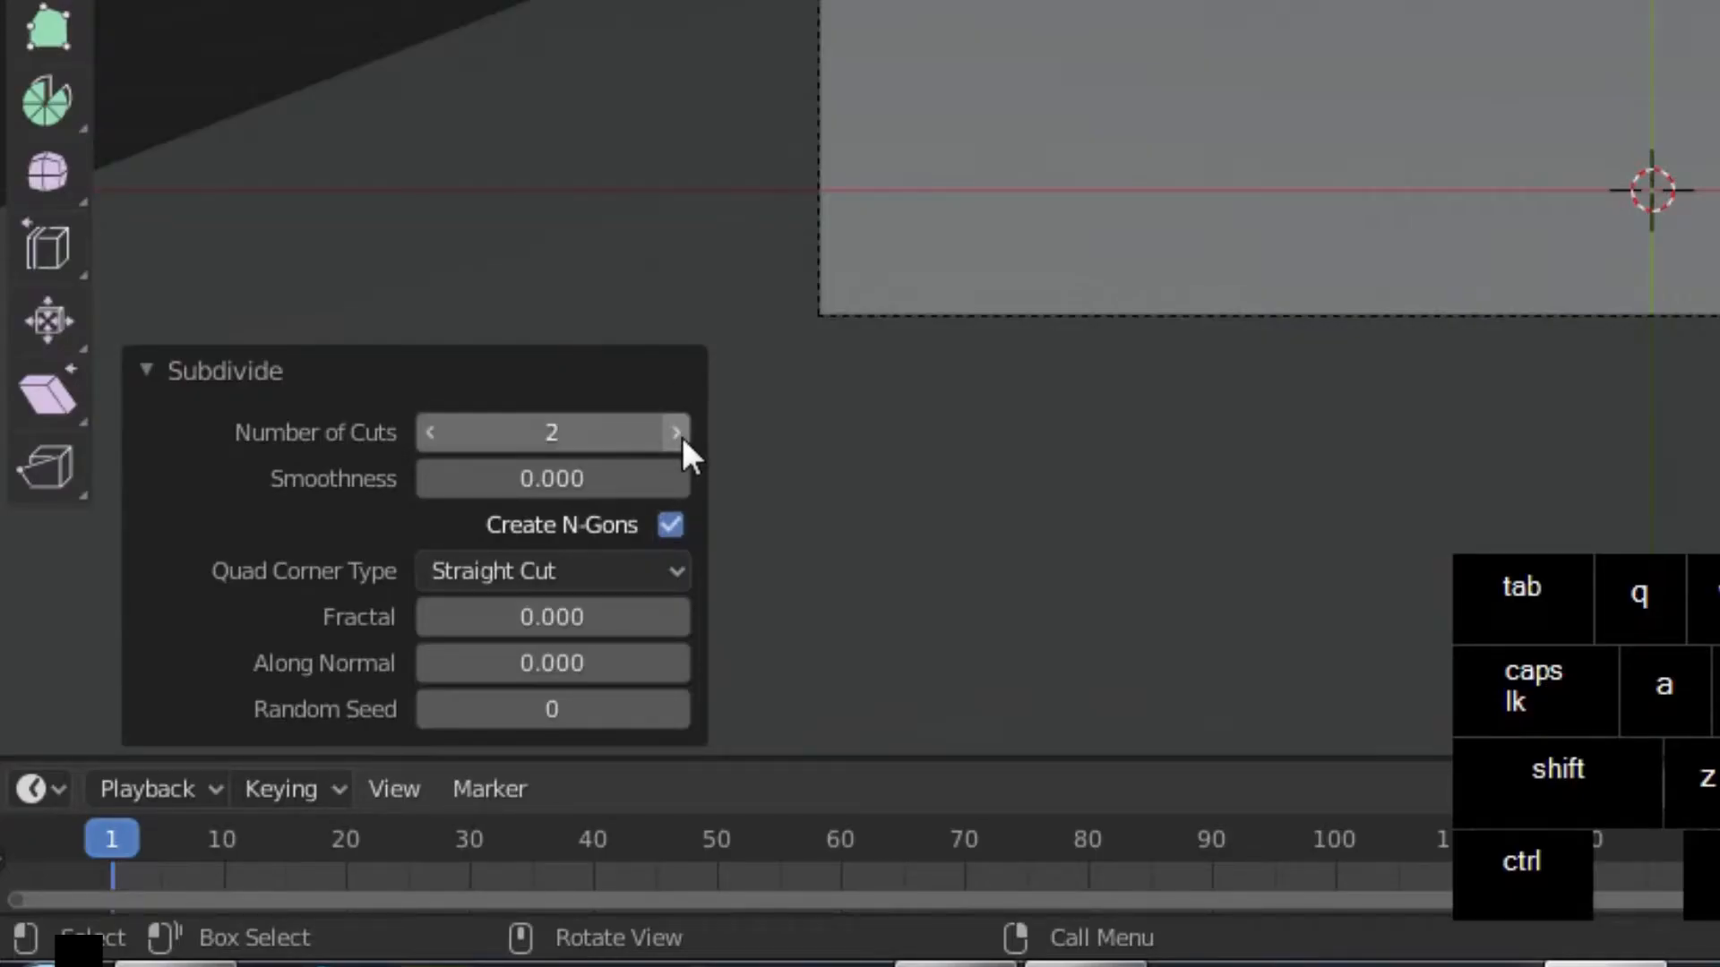
pyautogui.moveTo(510, 481); pyautogui.dragTo(663, 482)
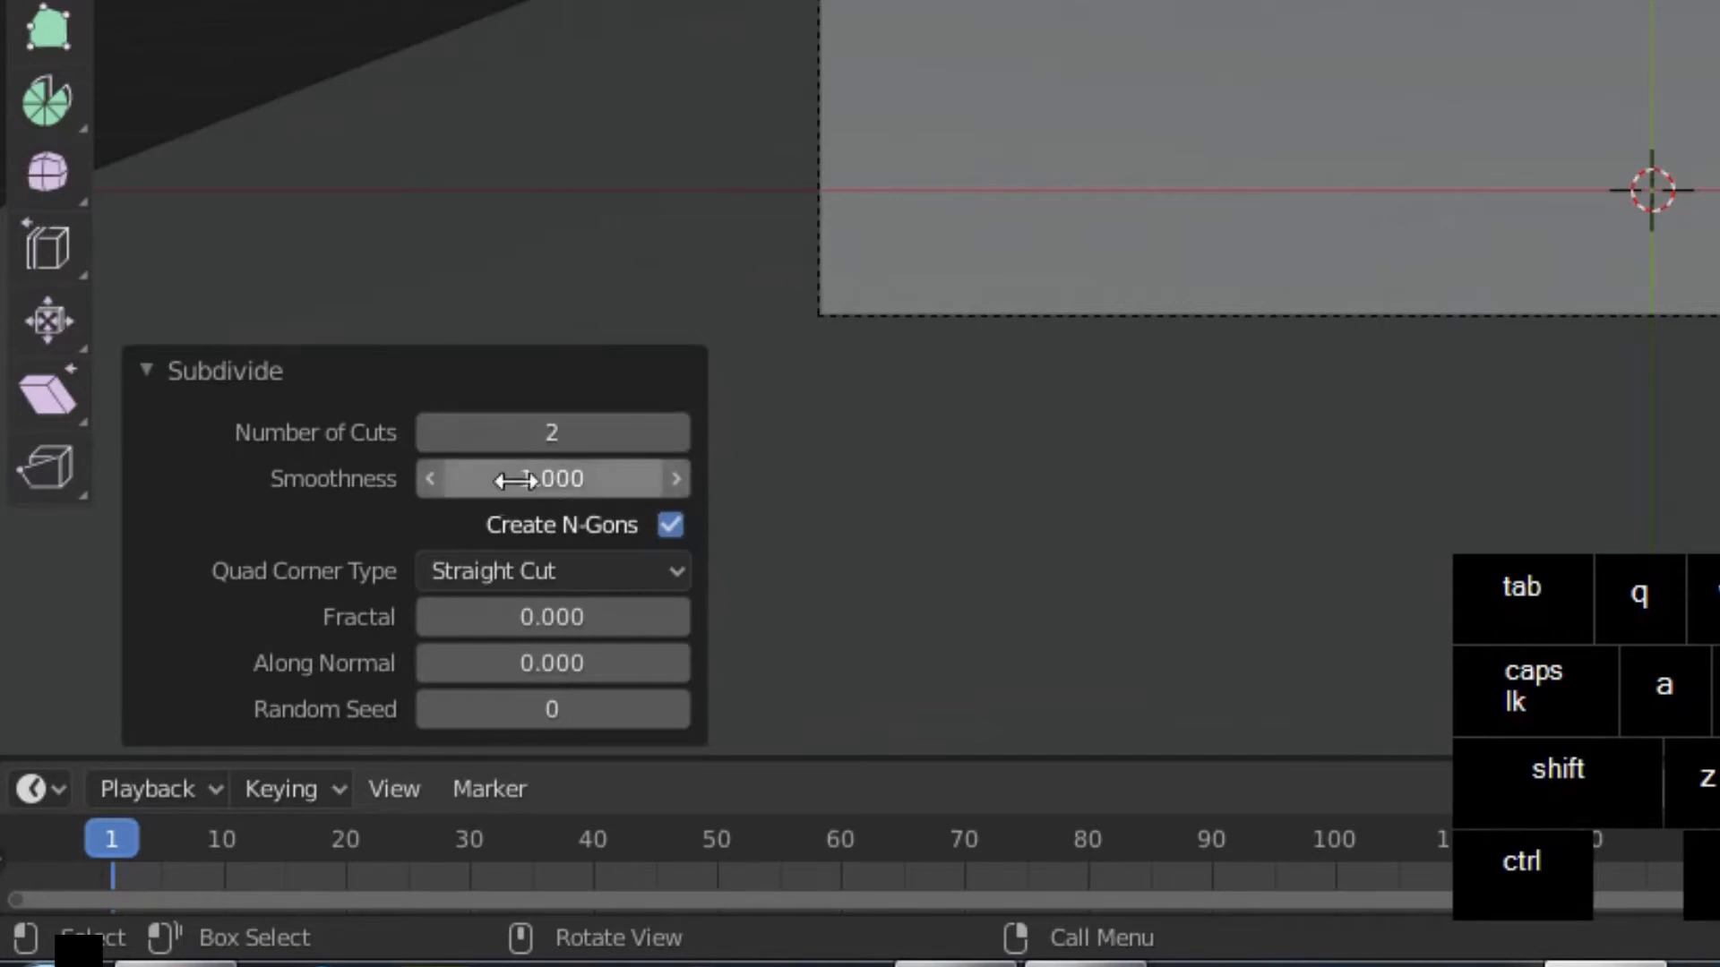
# Step: Return to Object Mode and give the ground plane a new material with a bright light blue base color, hue about 0.56 and saturation about 0.40
pyautogui.click(516, 403)
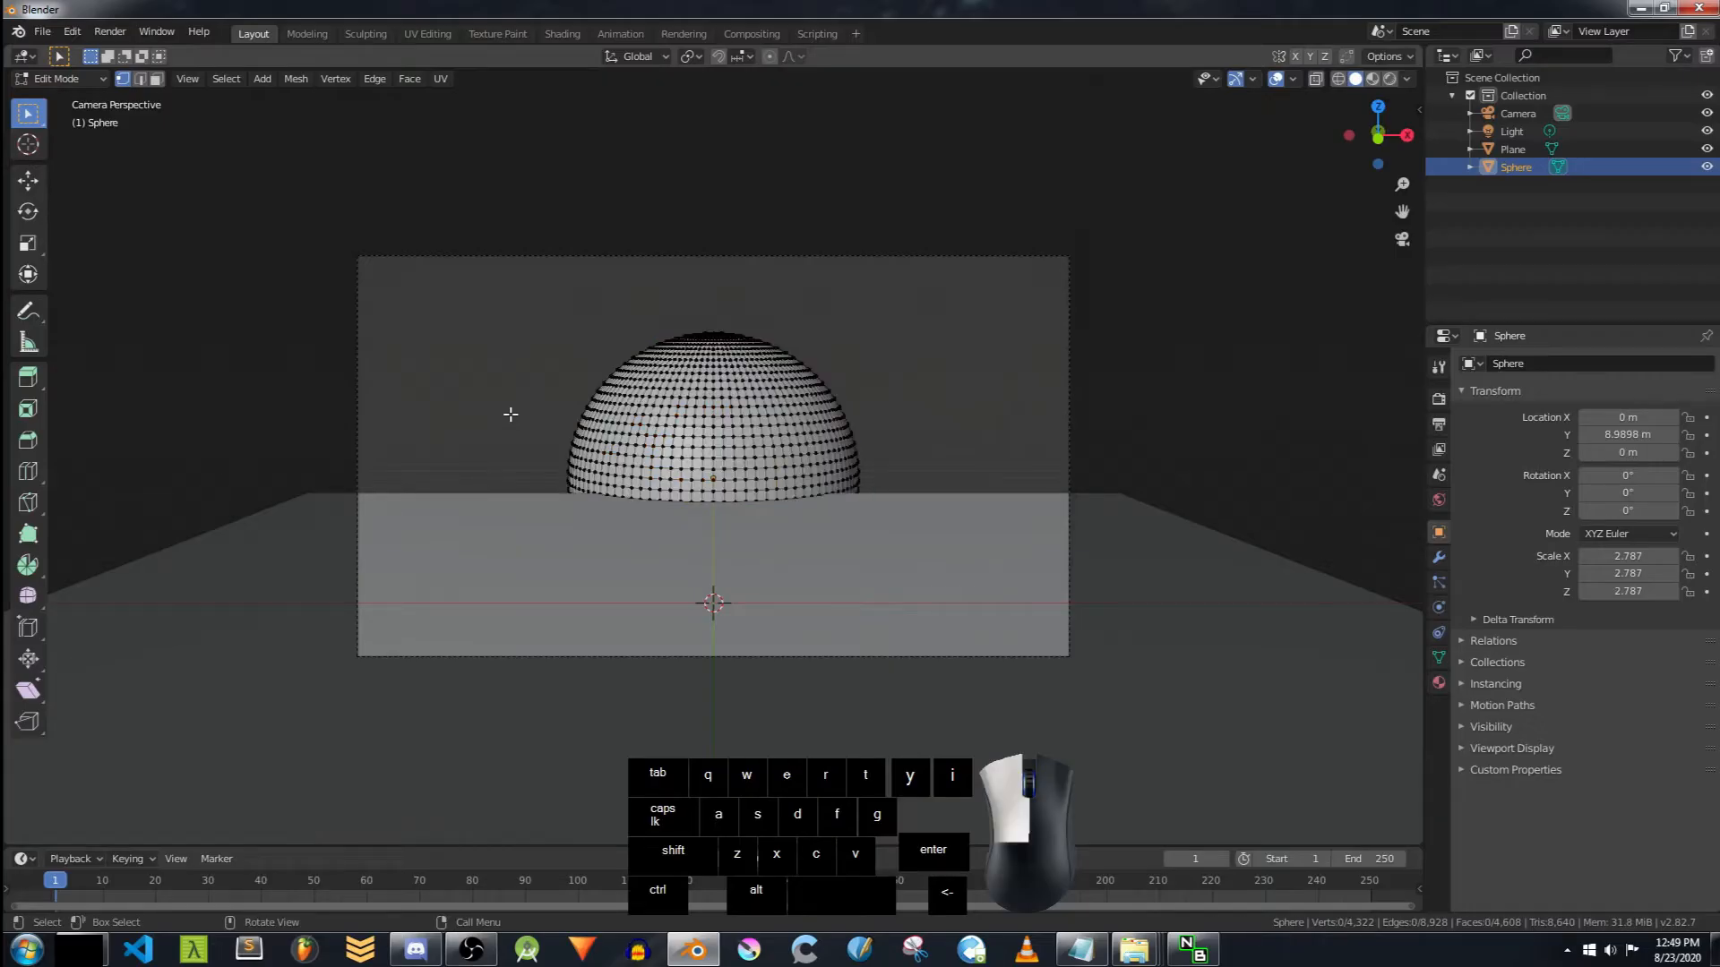
pyautogui.press('Tab')
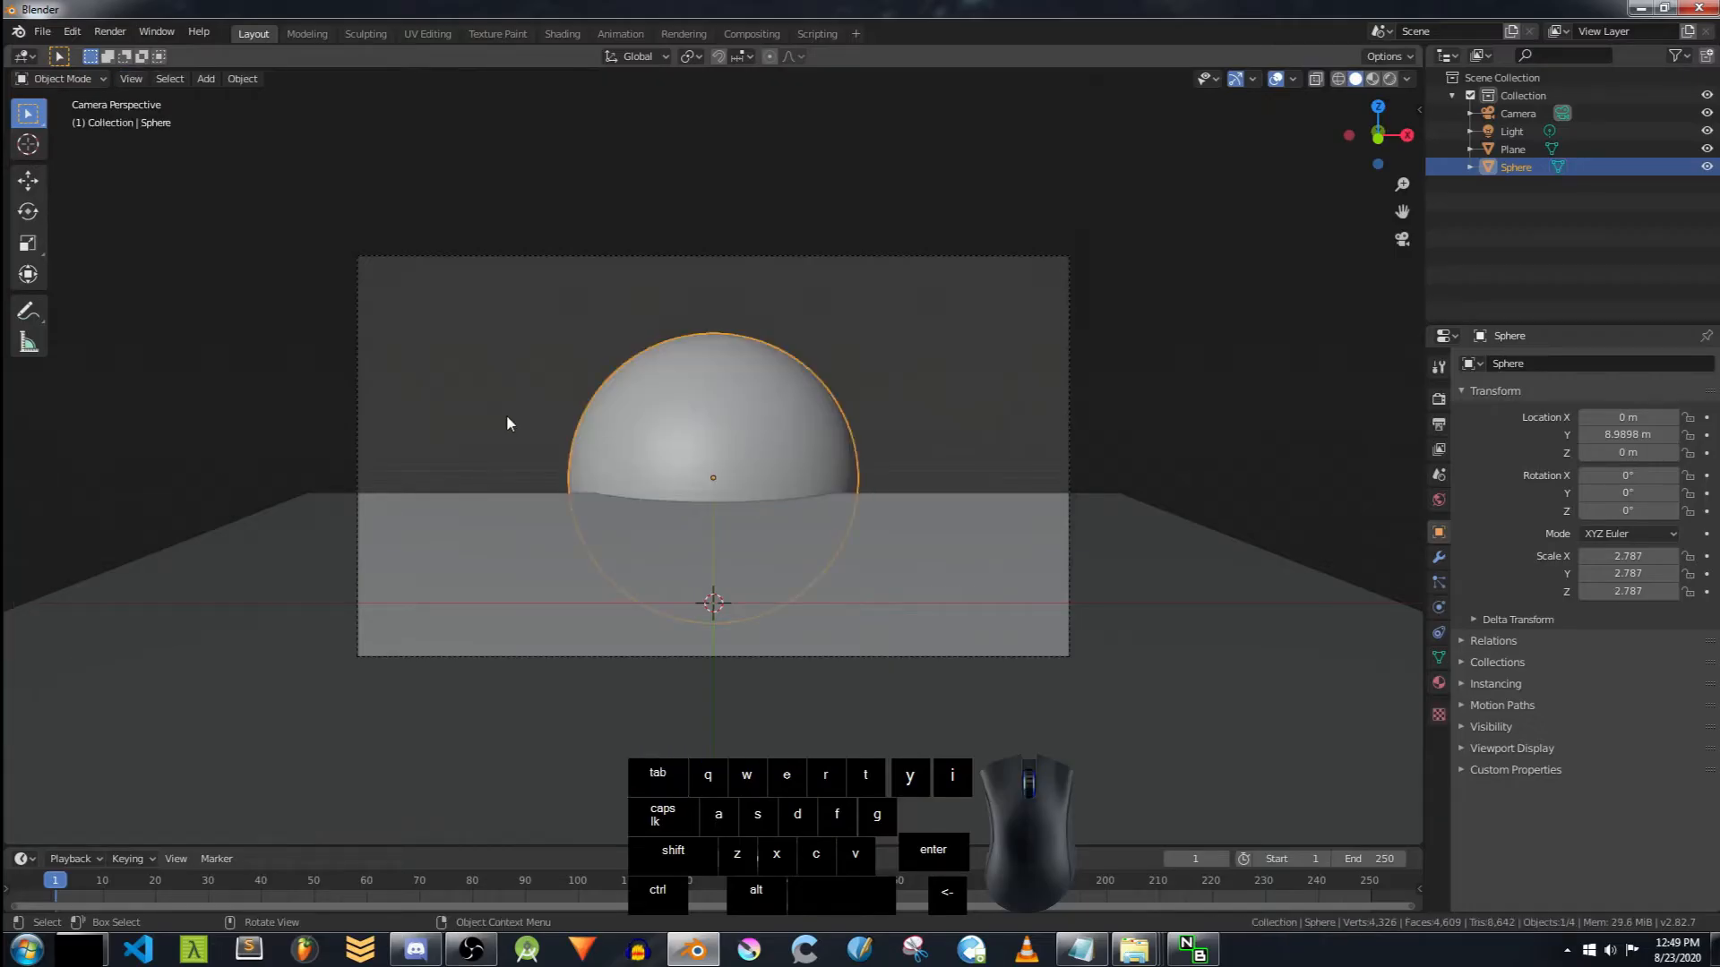
pyautogui.moveTo(473, 448); pyautogui.dragTo(549, 507, button='middle')
pyautogui.click(529, 543)
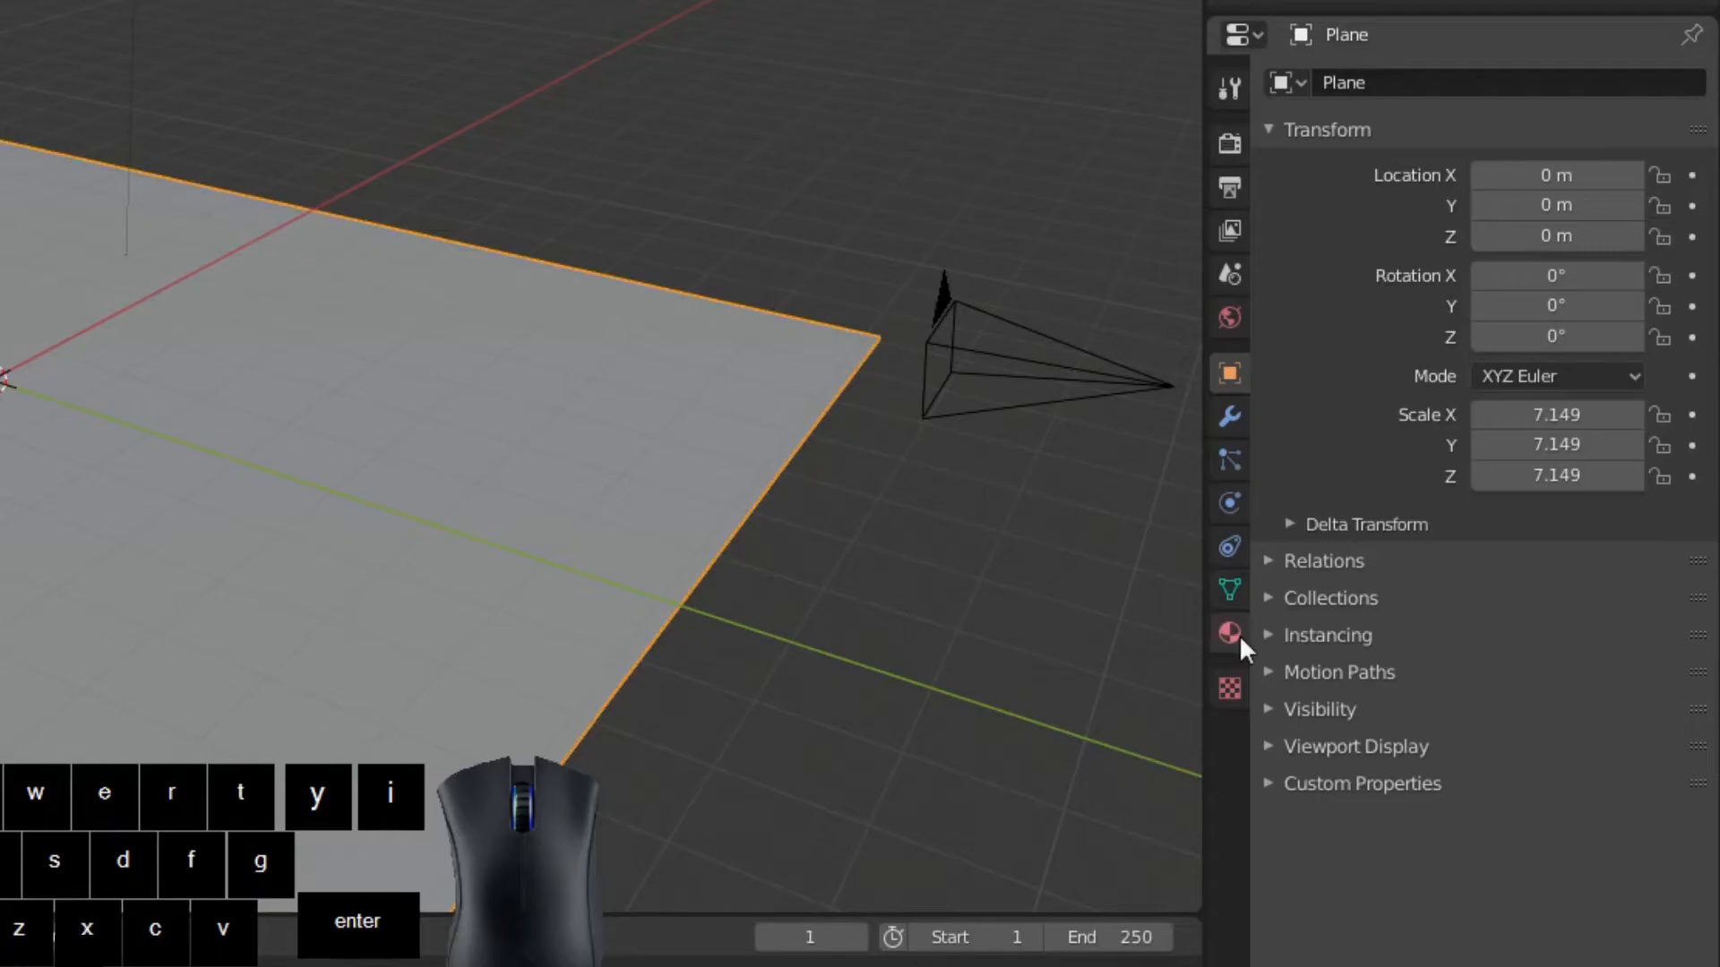
pyautogui.click(1230, 633)
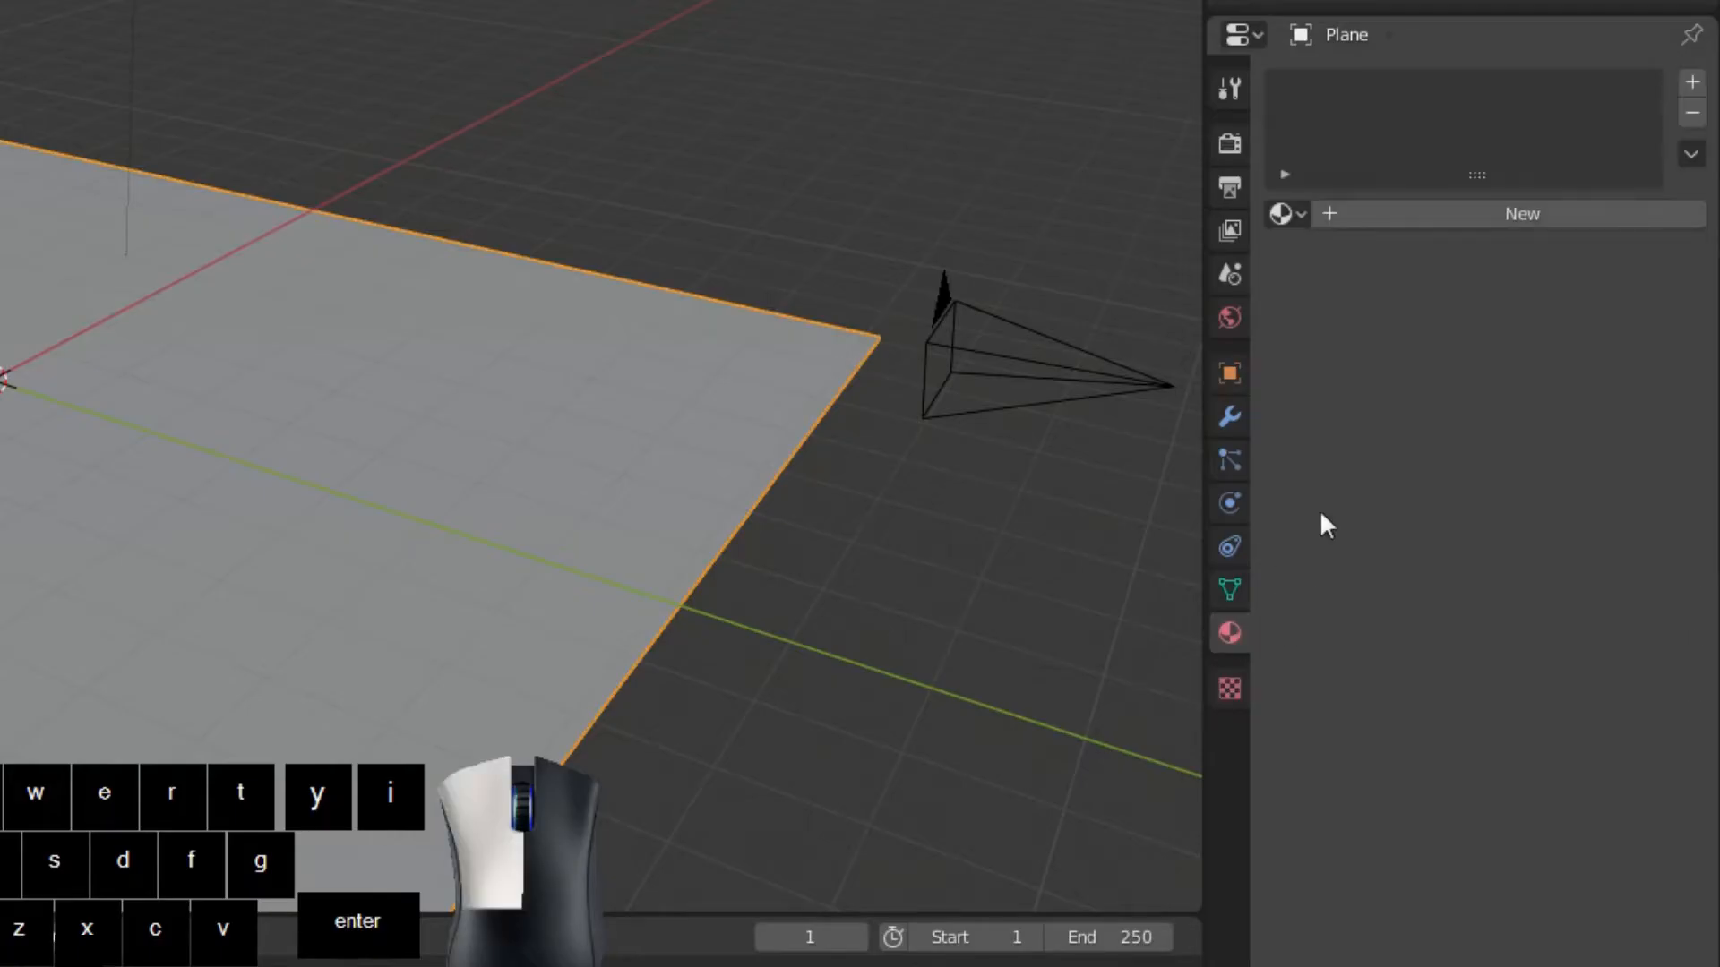
pyautogui.click(1435, 205)
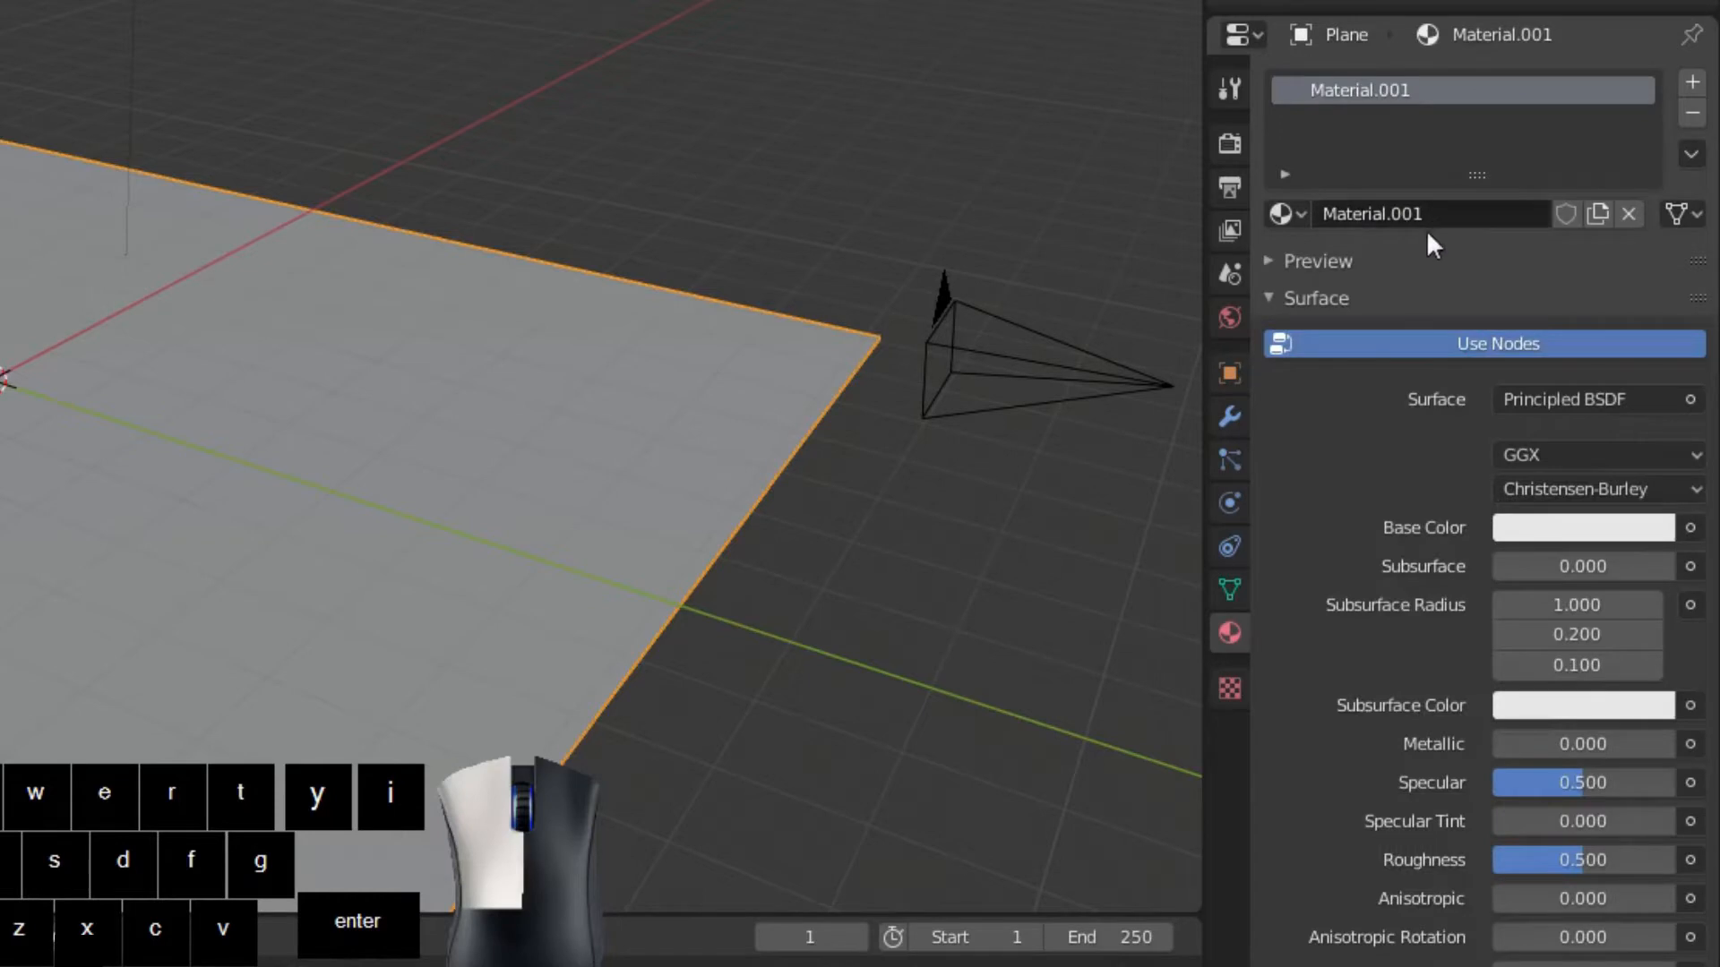
pyautogui.click(1530, 529)
pyautogui.moveTo(1544, 232); pyautogui.dragTo(1530, 153)
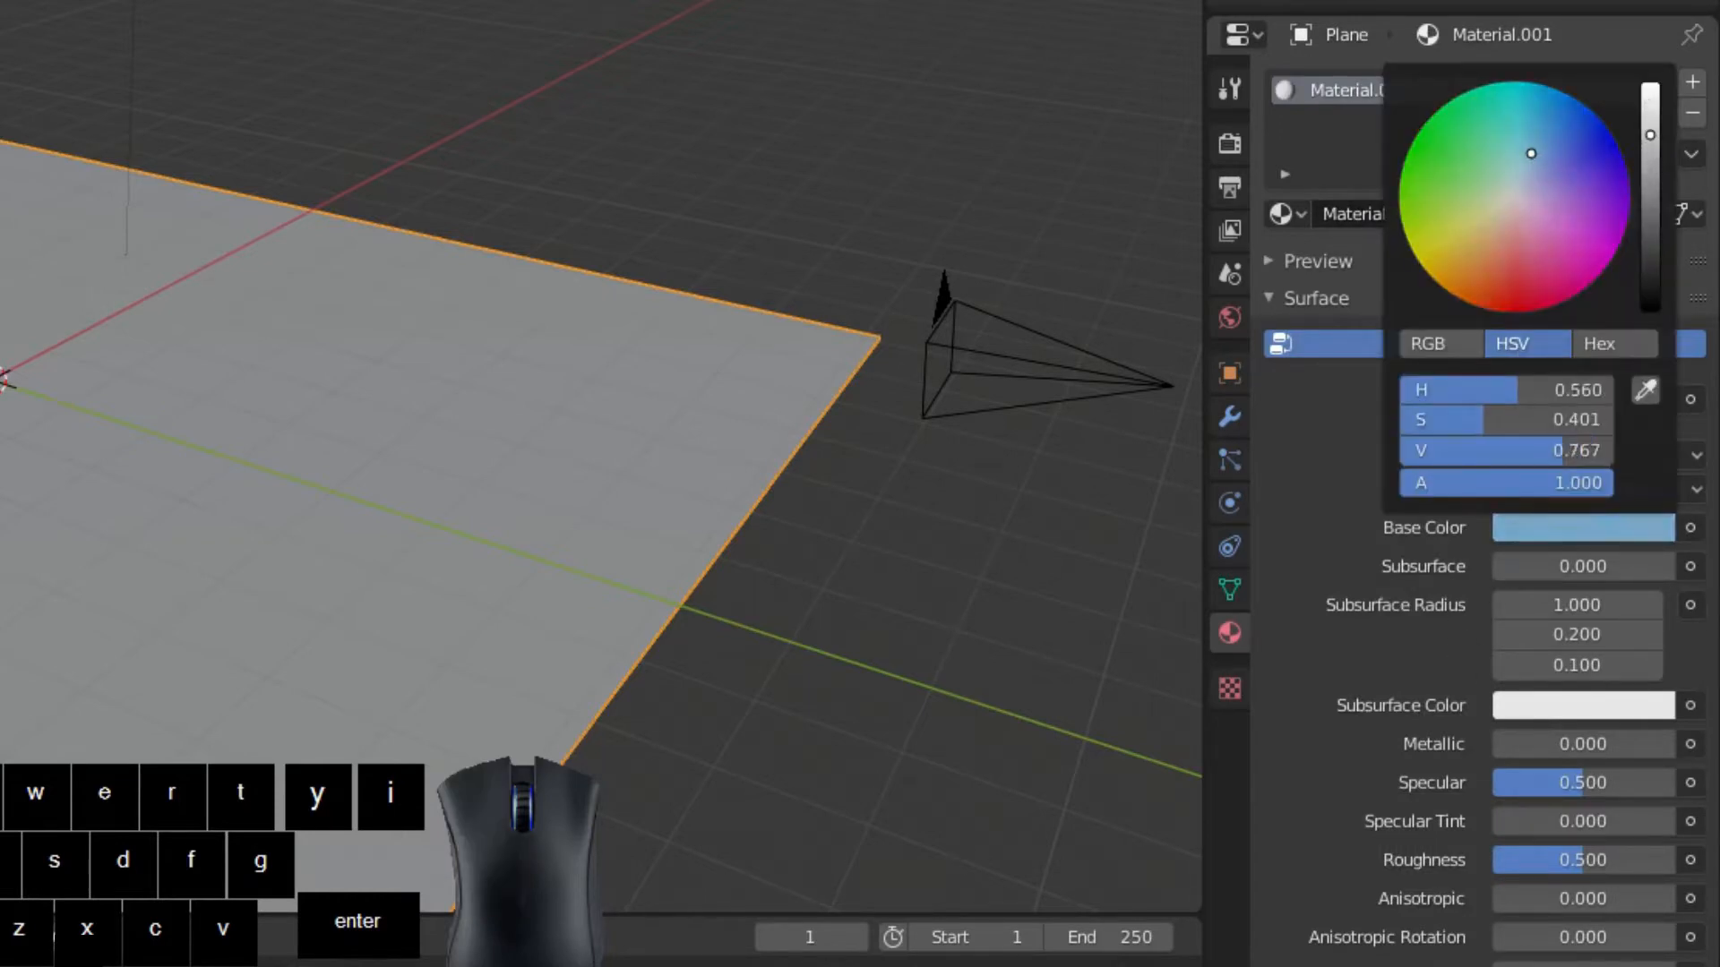
pyautogui.moveTo(1650, 134); pyautogui.dragTo(1650, 108)
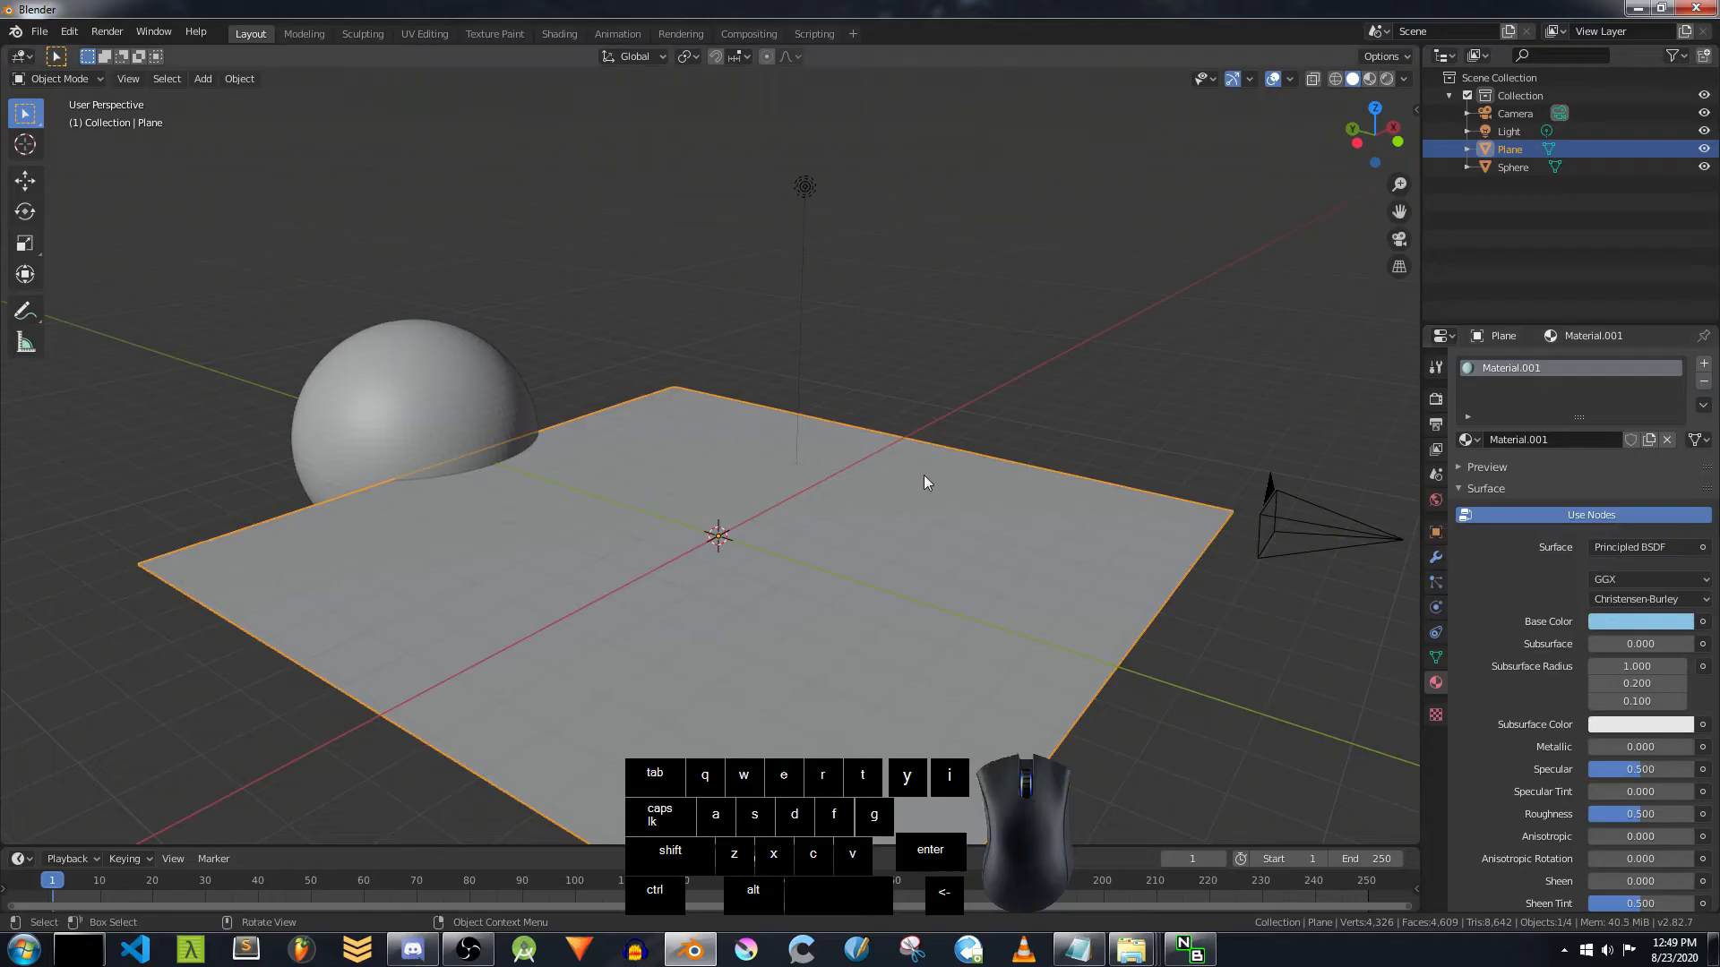
# Step: Display the viewport in rendered shading and give the sphere a new Emission material with a strength of 10
pyautogui.press('z')
pyautogui.click(933, 410)
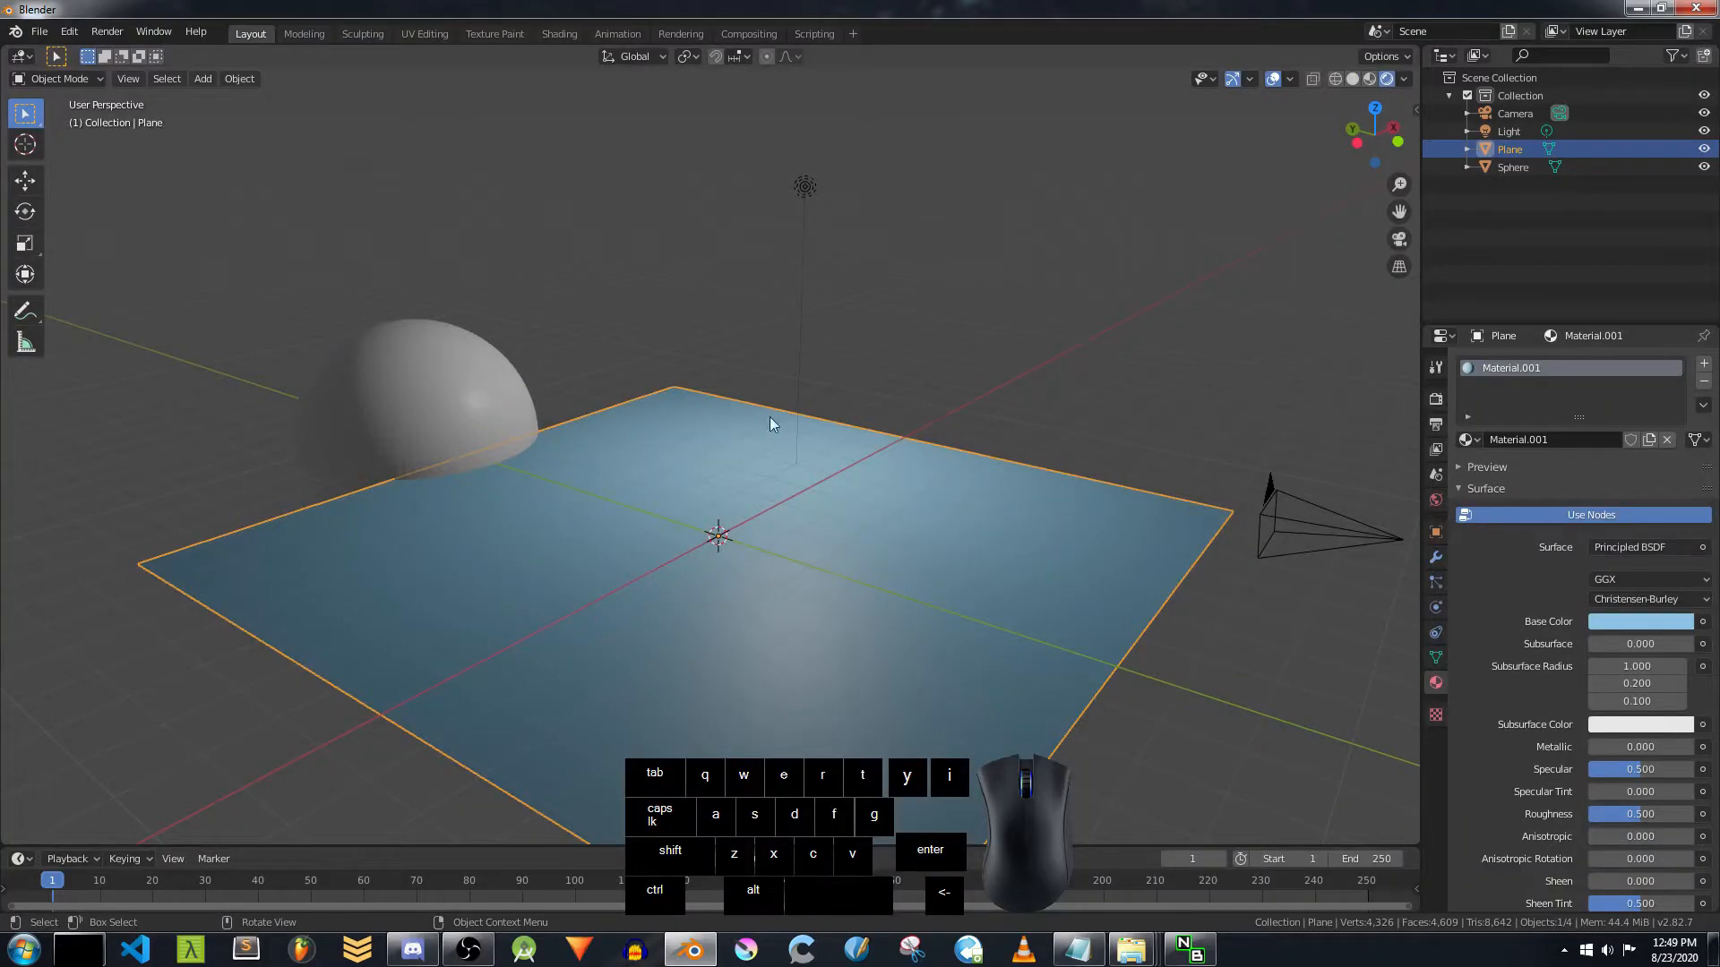
pyautogui.click(436, 408)
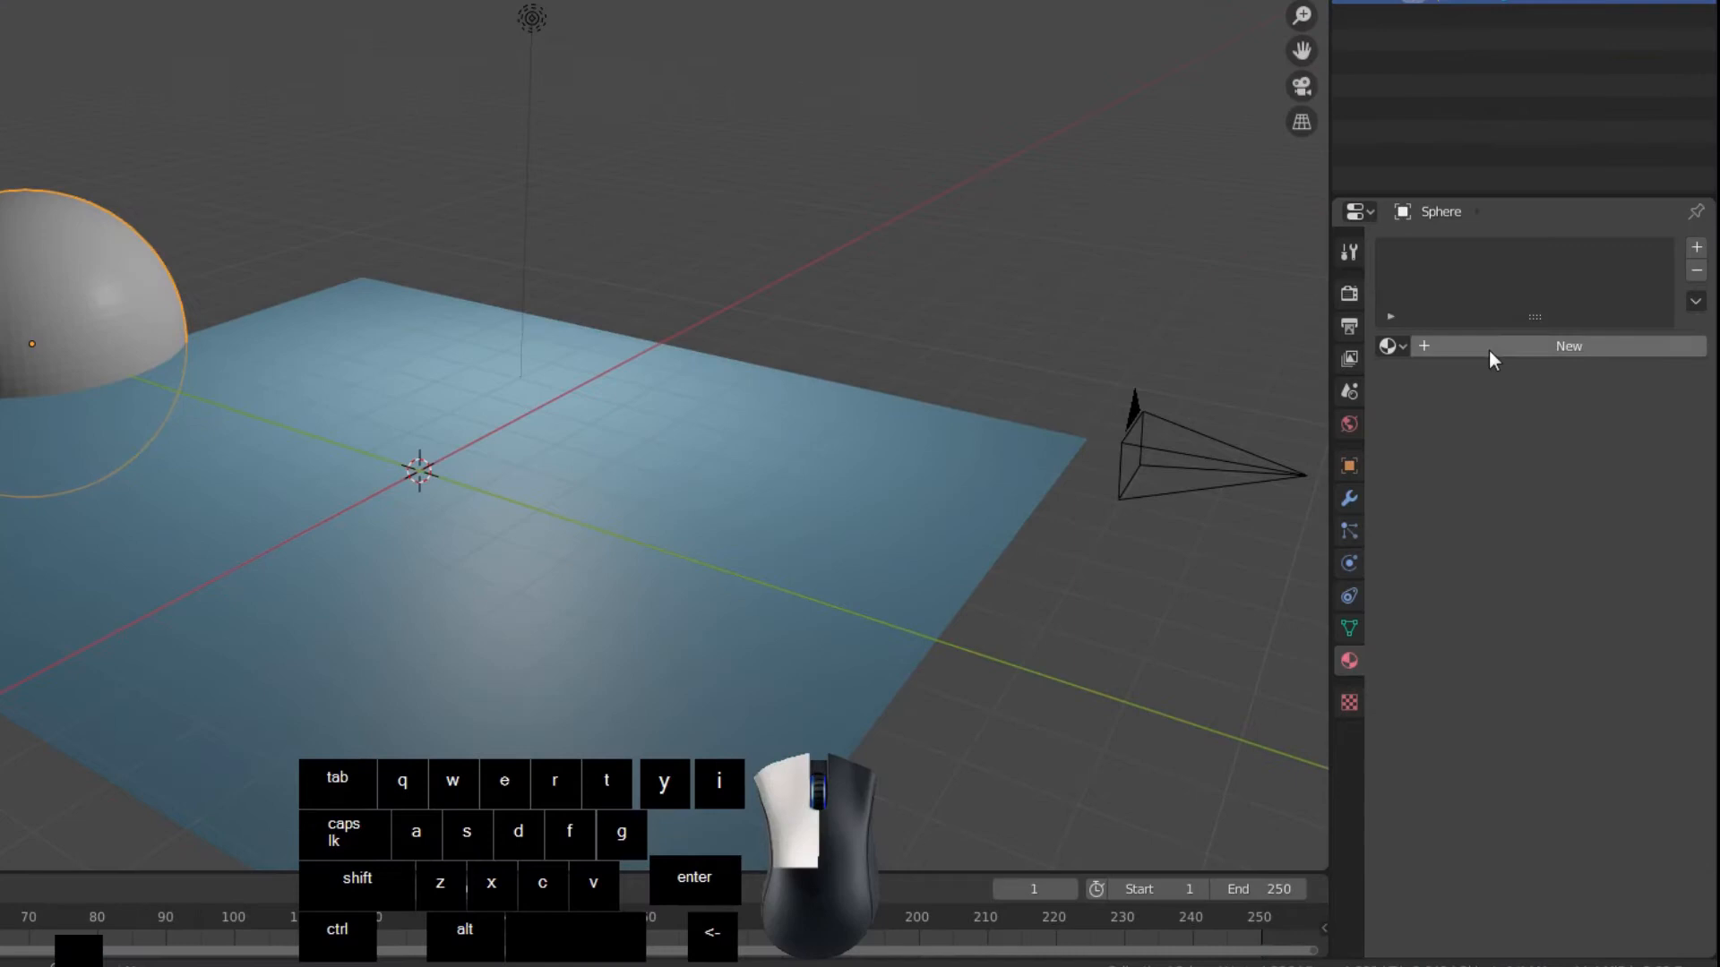
pyautogui.click(1488, 349)
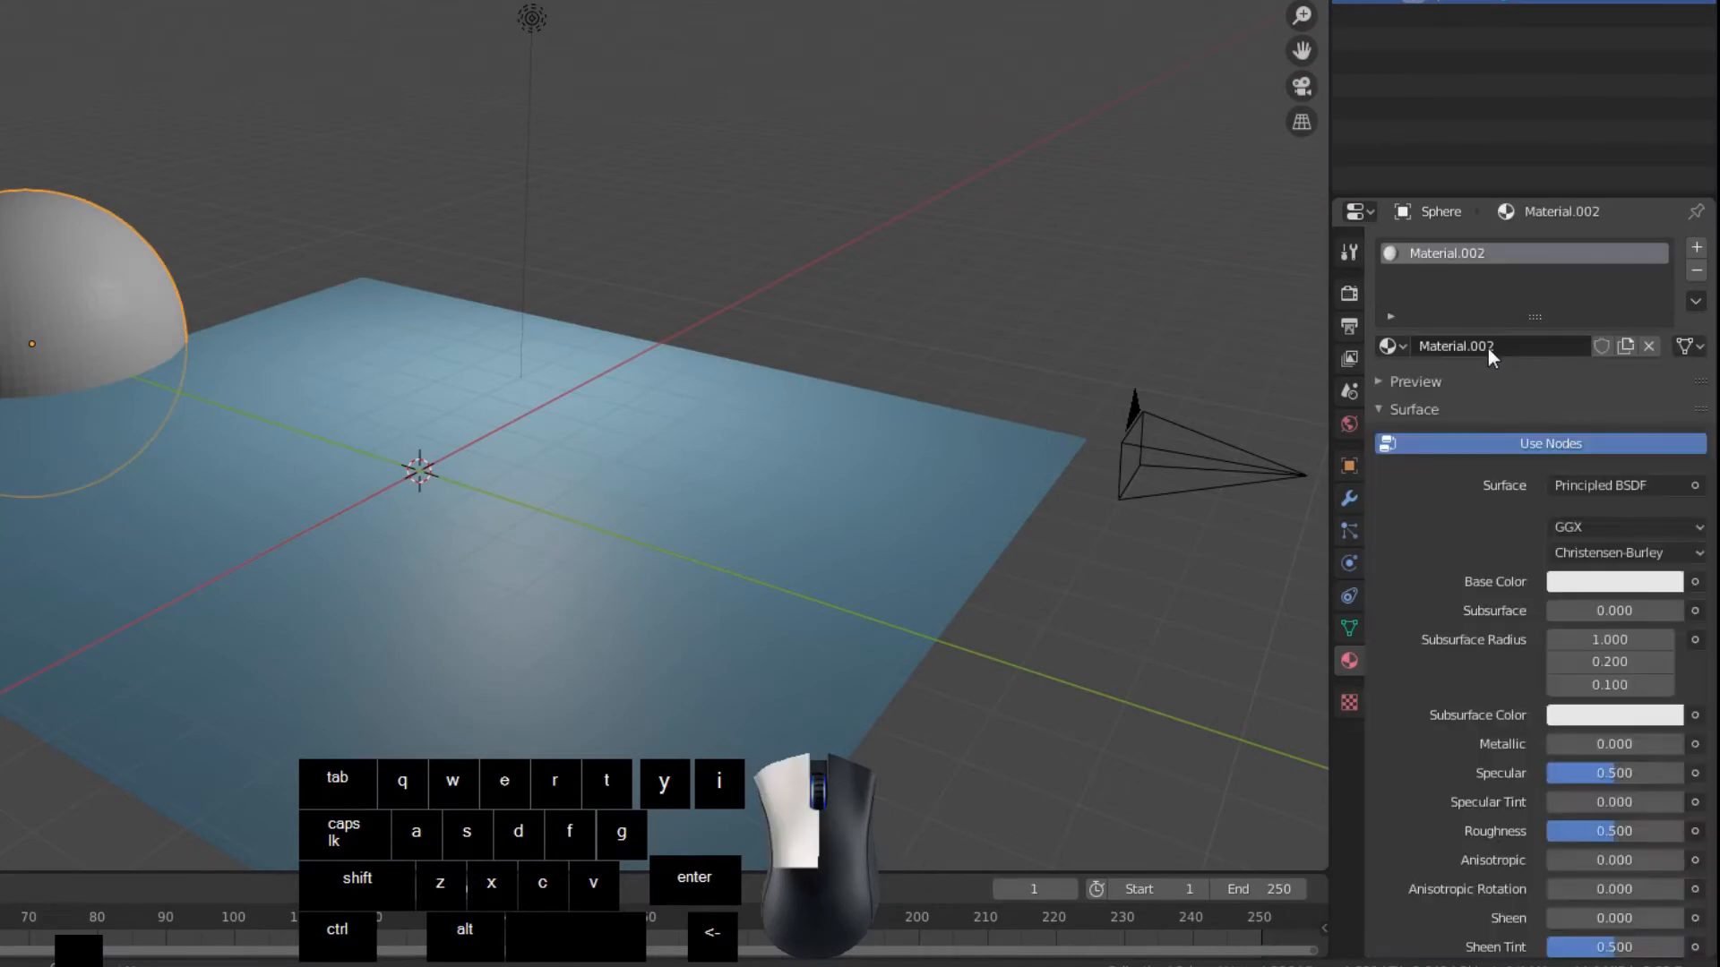
pyautogui.click(1589, 483)
pyautogui.click(1400, 27)
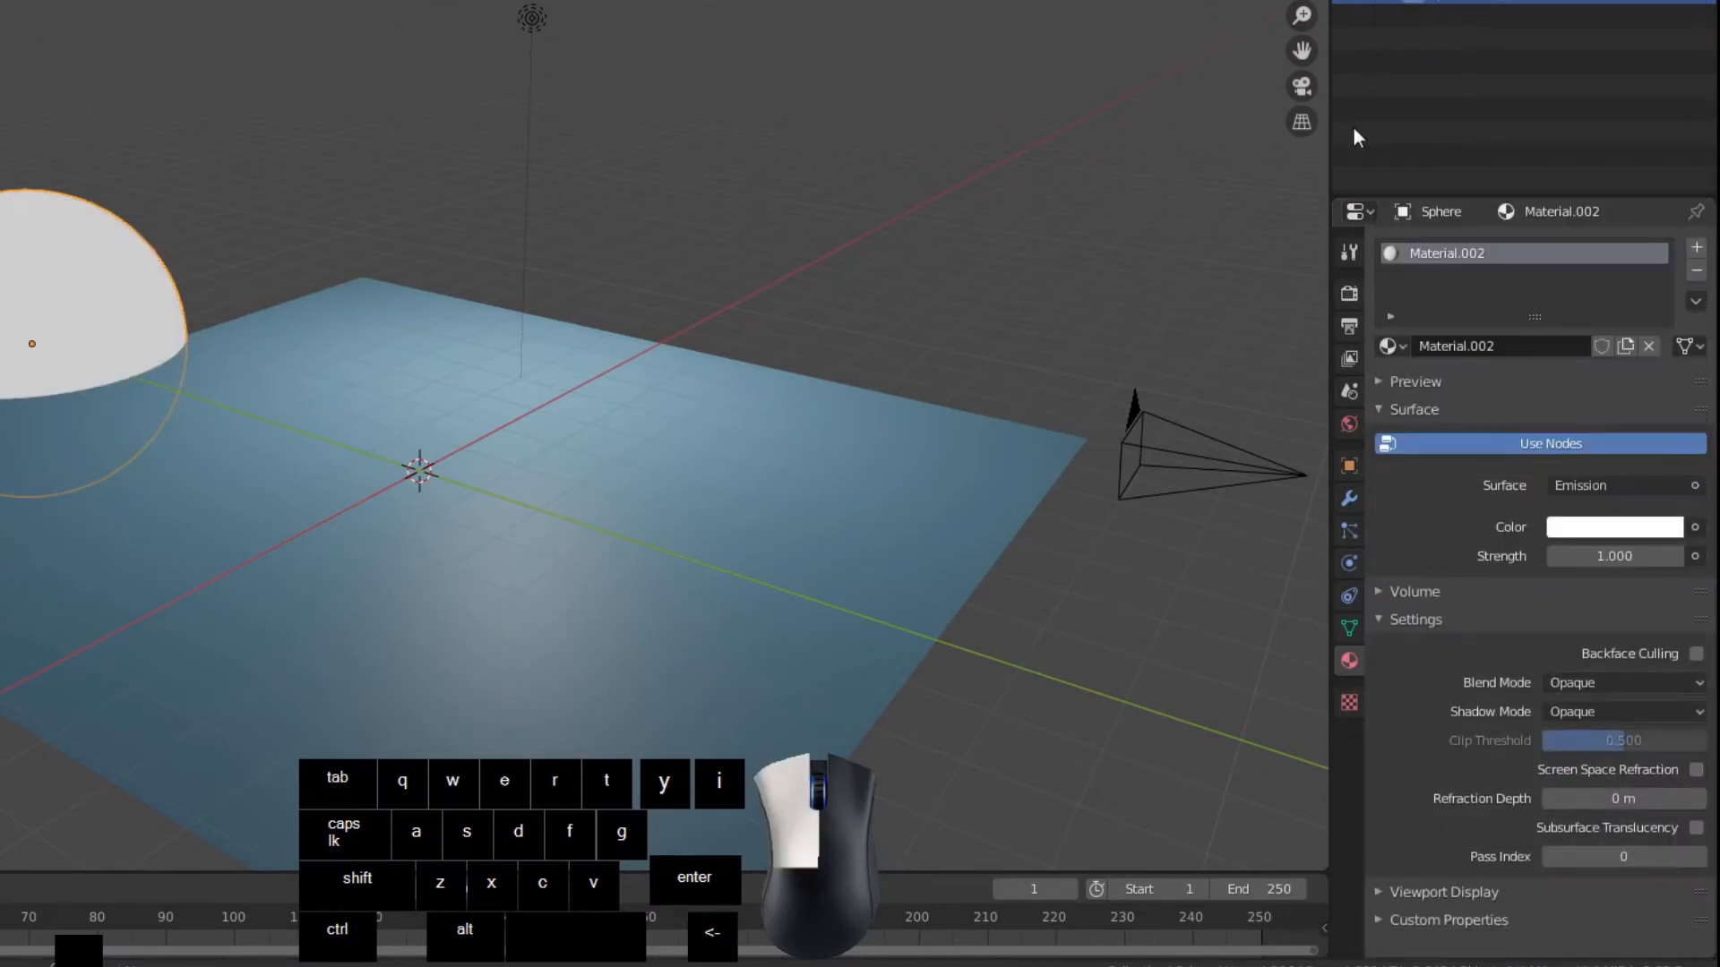
pyautogui.click(1621, 557)
pyautogui.write('10')
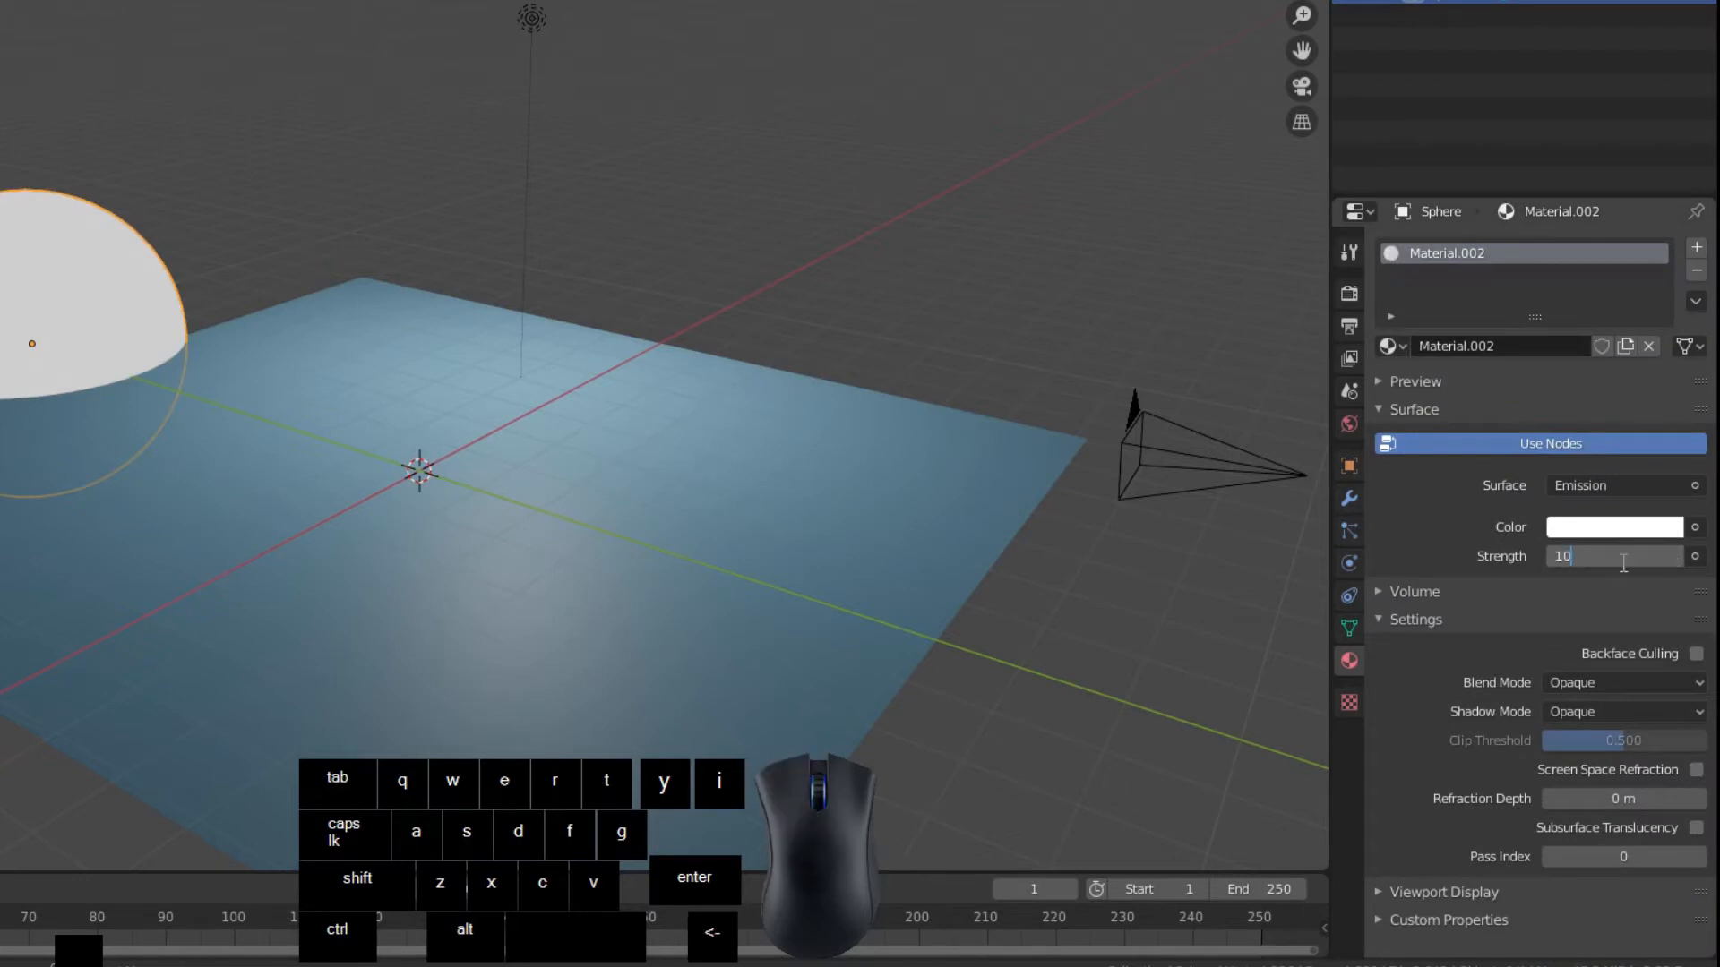
pyautogui.press('Return')
# Step: Darken the world background color to nearly black
pyautogui.click(1348, 423)
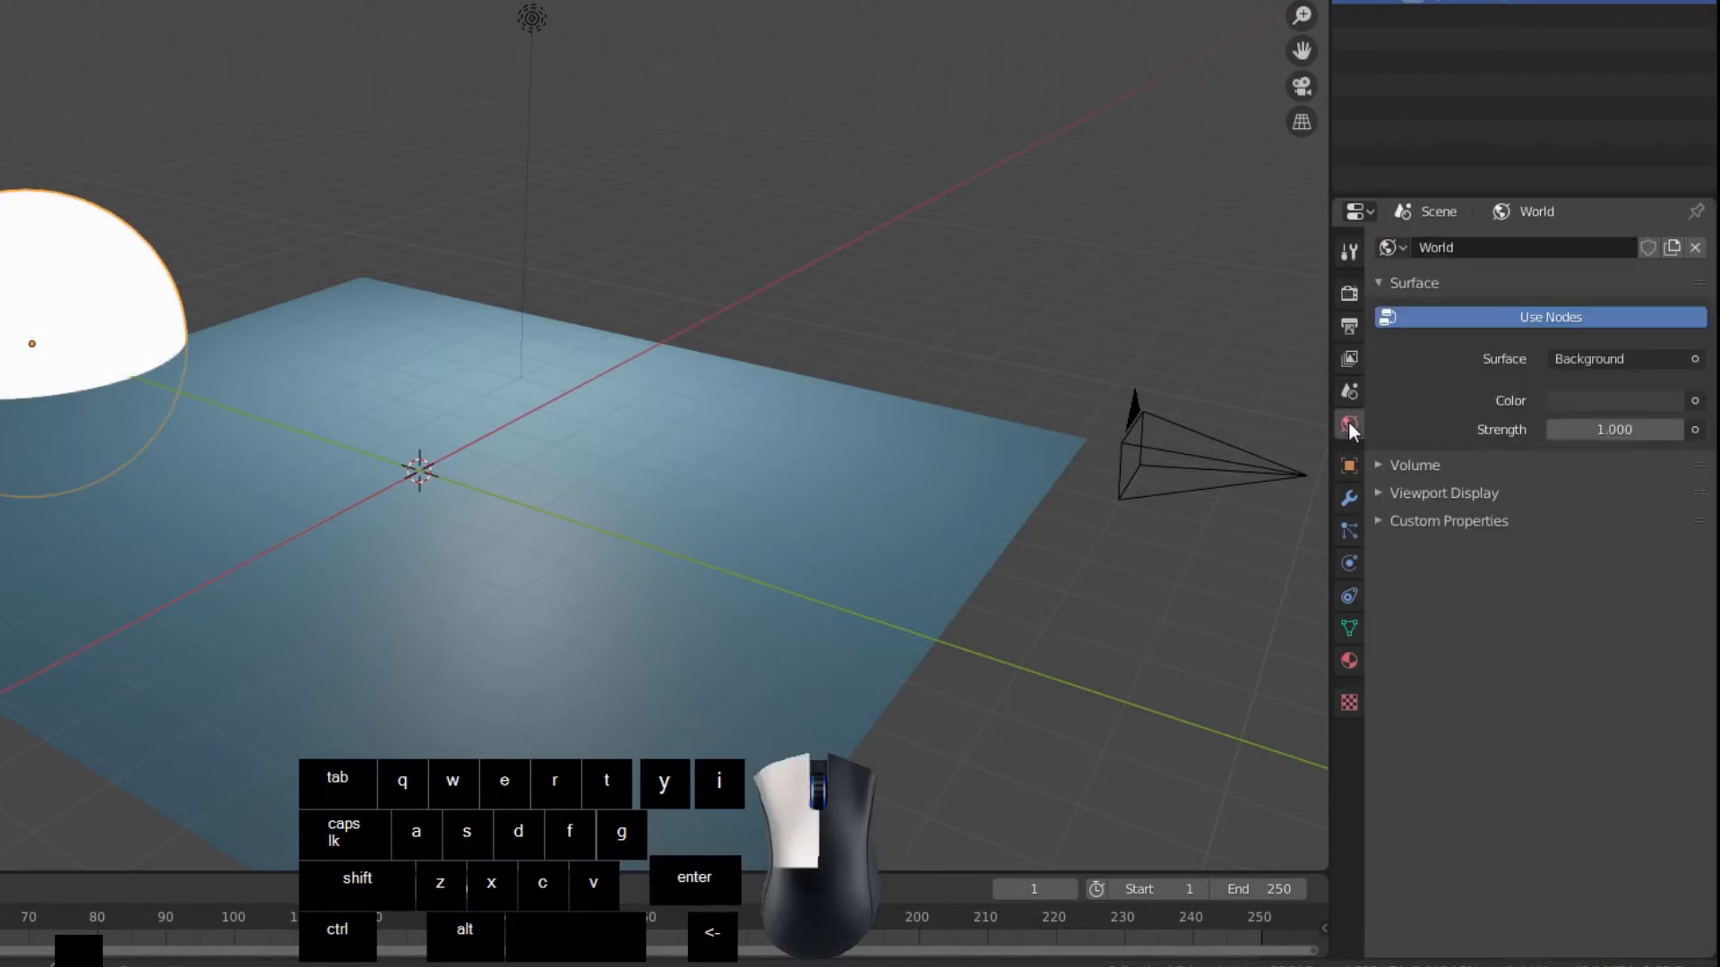
pyautogui.click(1633, 400)
pyautogui.moveTo(1664, 195); pyautogui.dragTo(1664, 235)
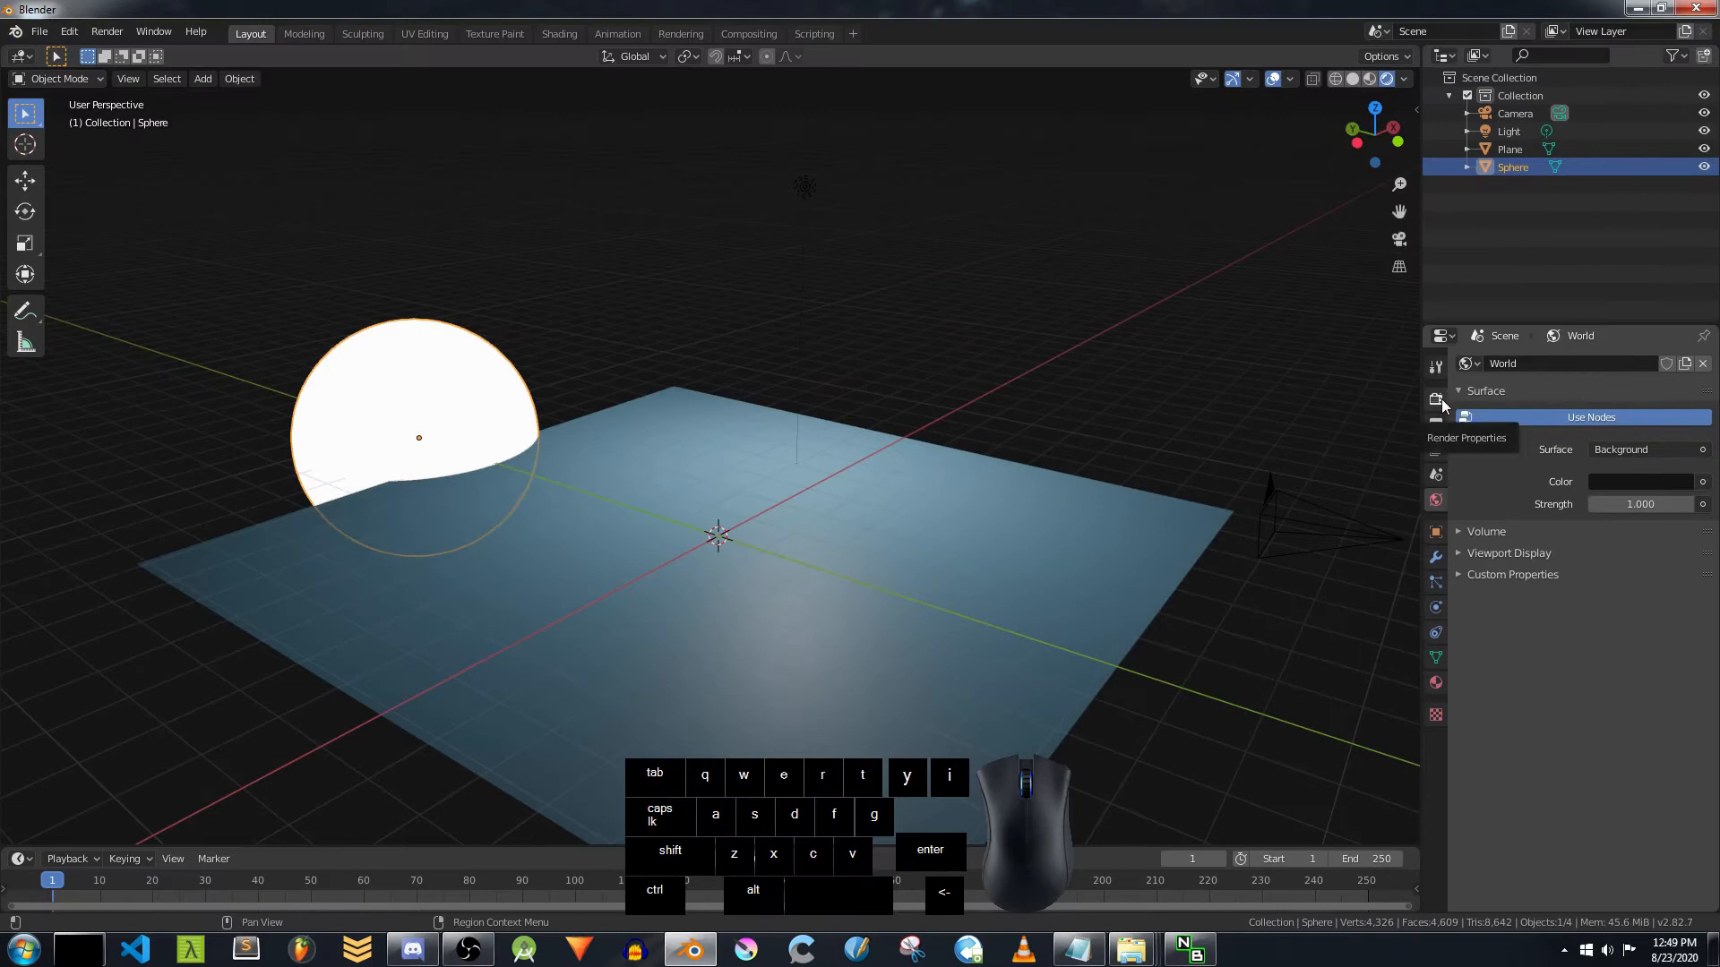
# Step: Enable Ambient Occlusion, Bloom and Screen Space Reflections for the Eevee render
pyautogui.click(1355, 295)
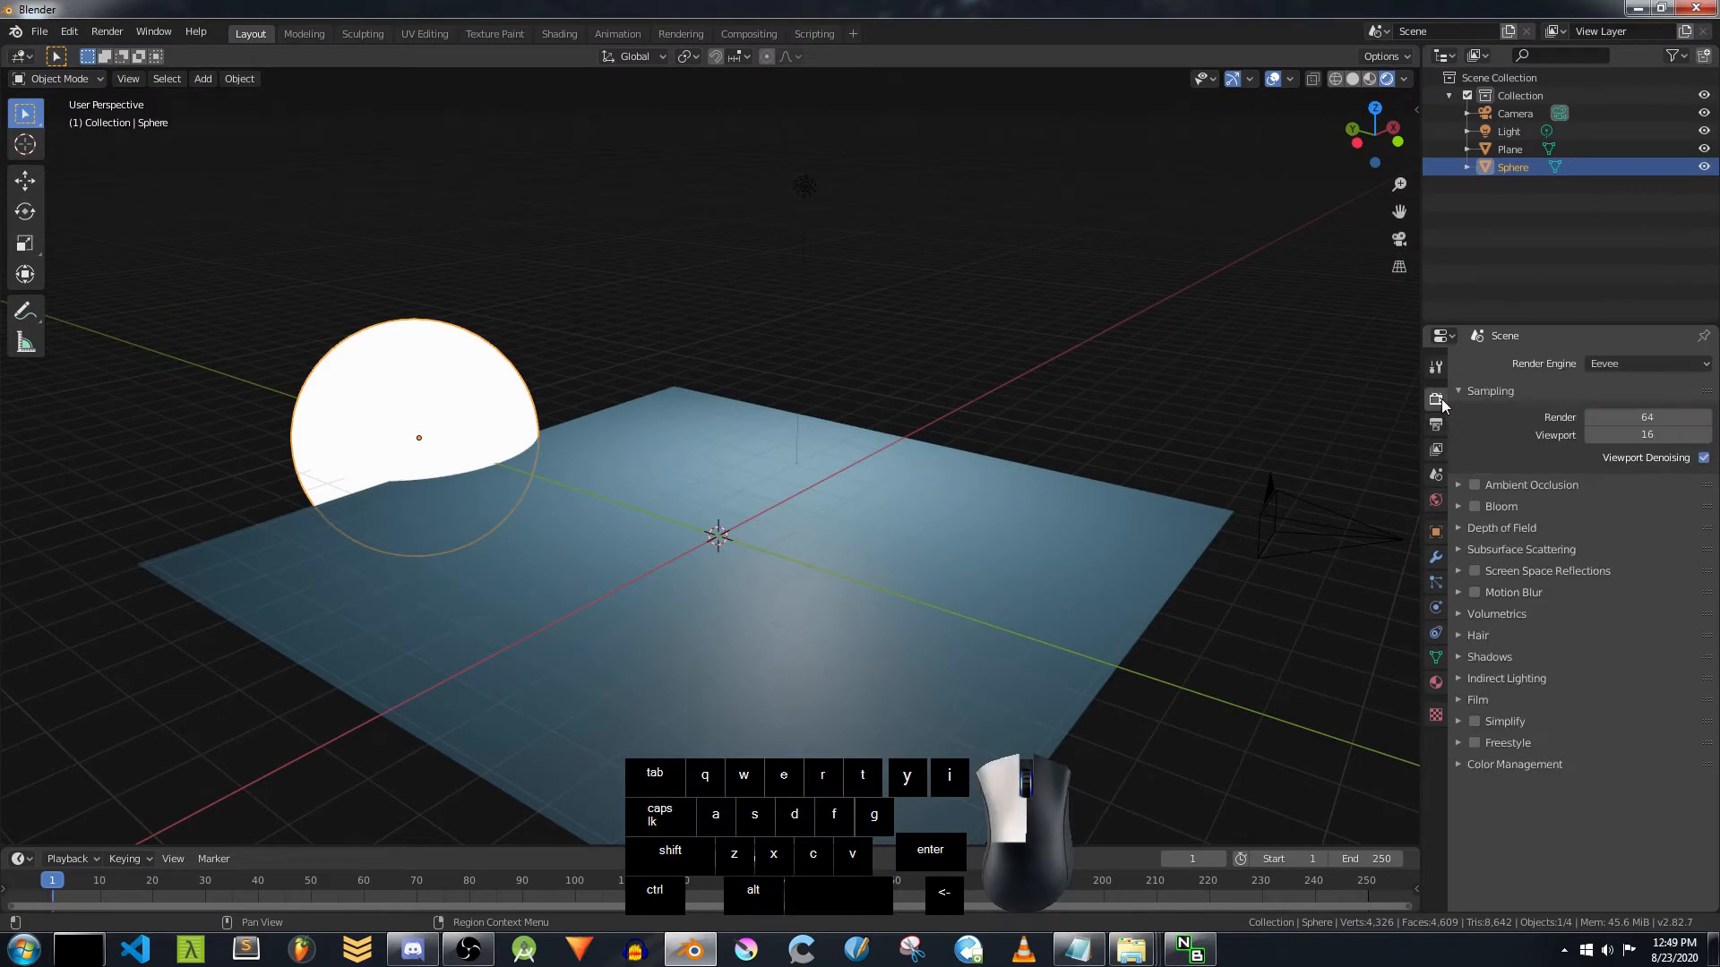
pyautogui.click(1475, 507)
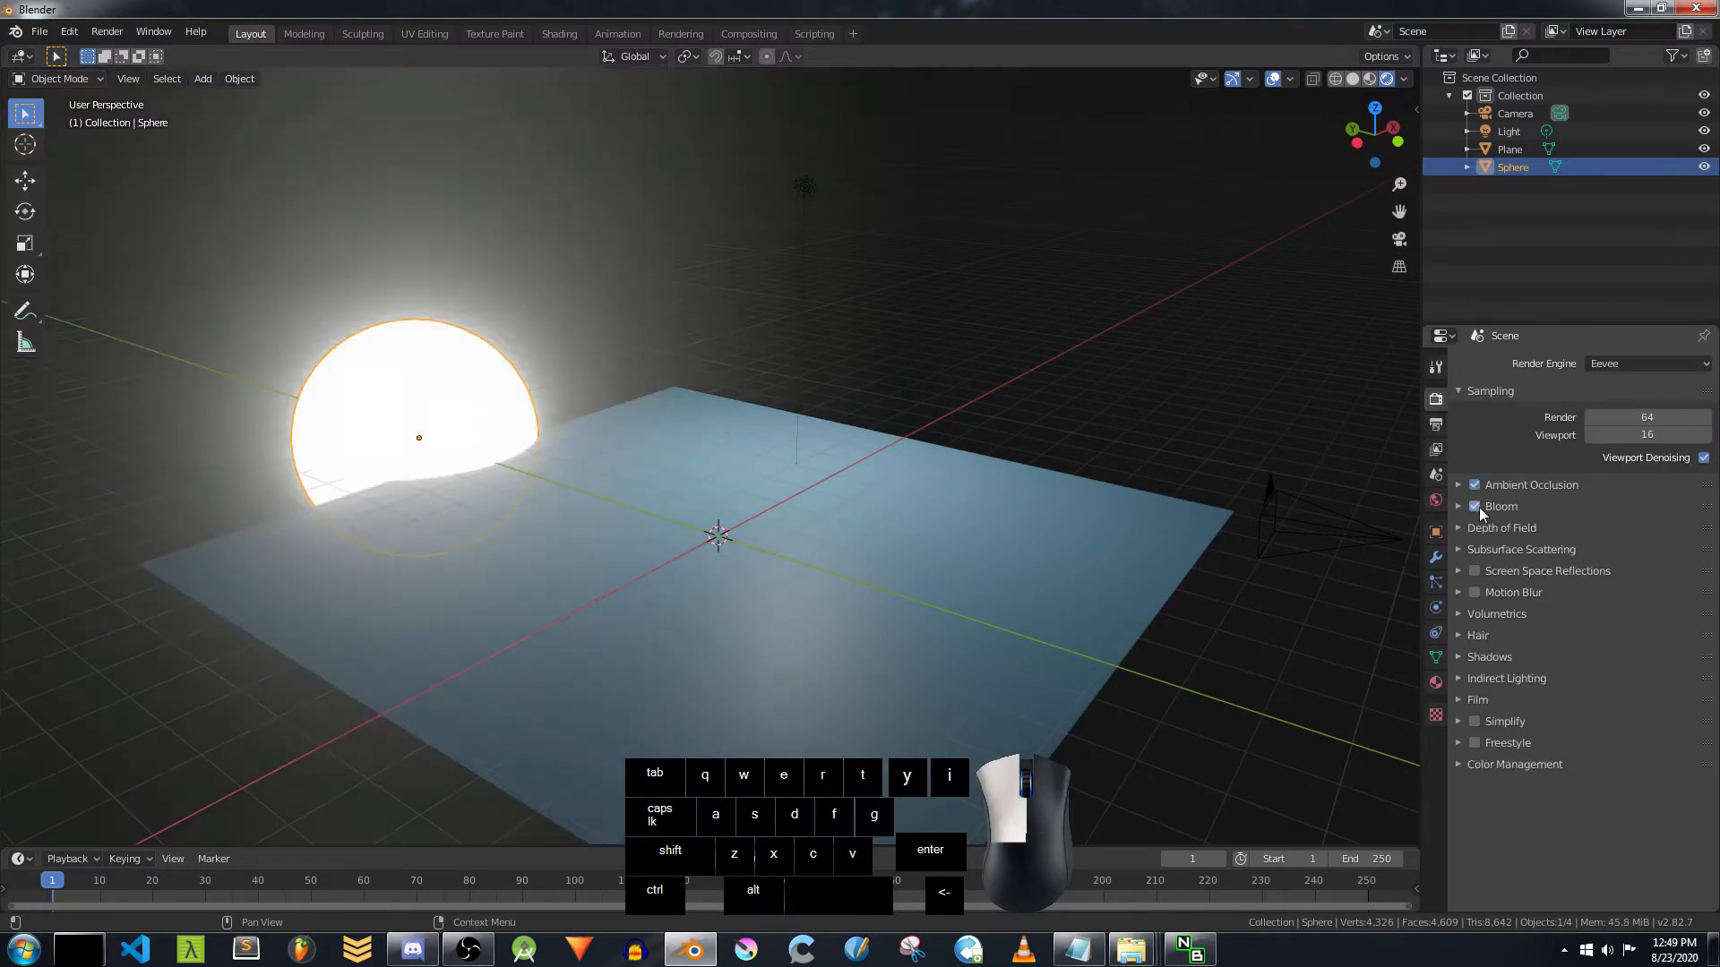
pyautogui.click(1476, 573)
# Step: Make the ground plane's material mirror-like by setting its roughness to 0 and its specular to about 0.017, judging it through the camera
pyautogui.moveTo(879, 454); pyautogui.dragTo(917, 448, button='middle')
pyautogui.click(1400, 245)
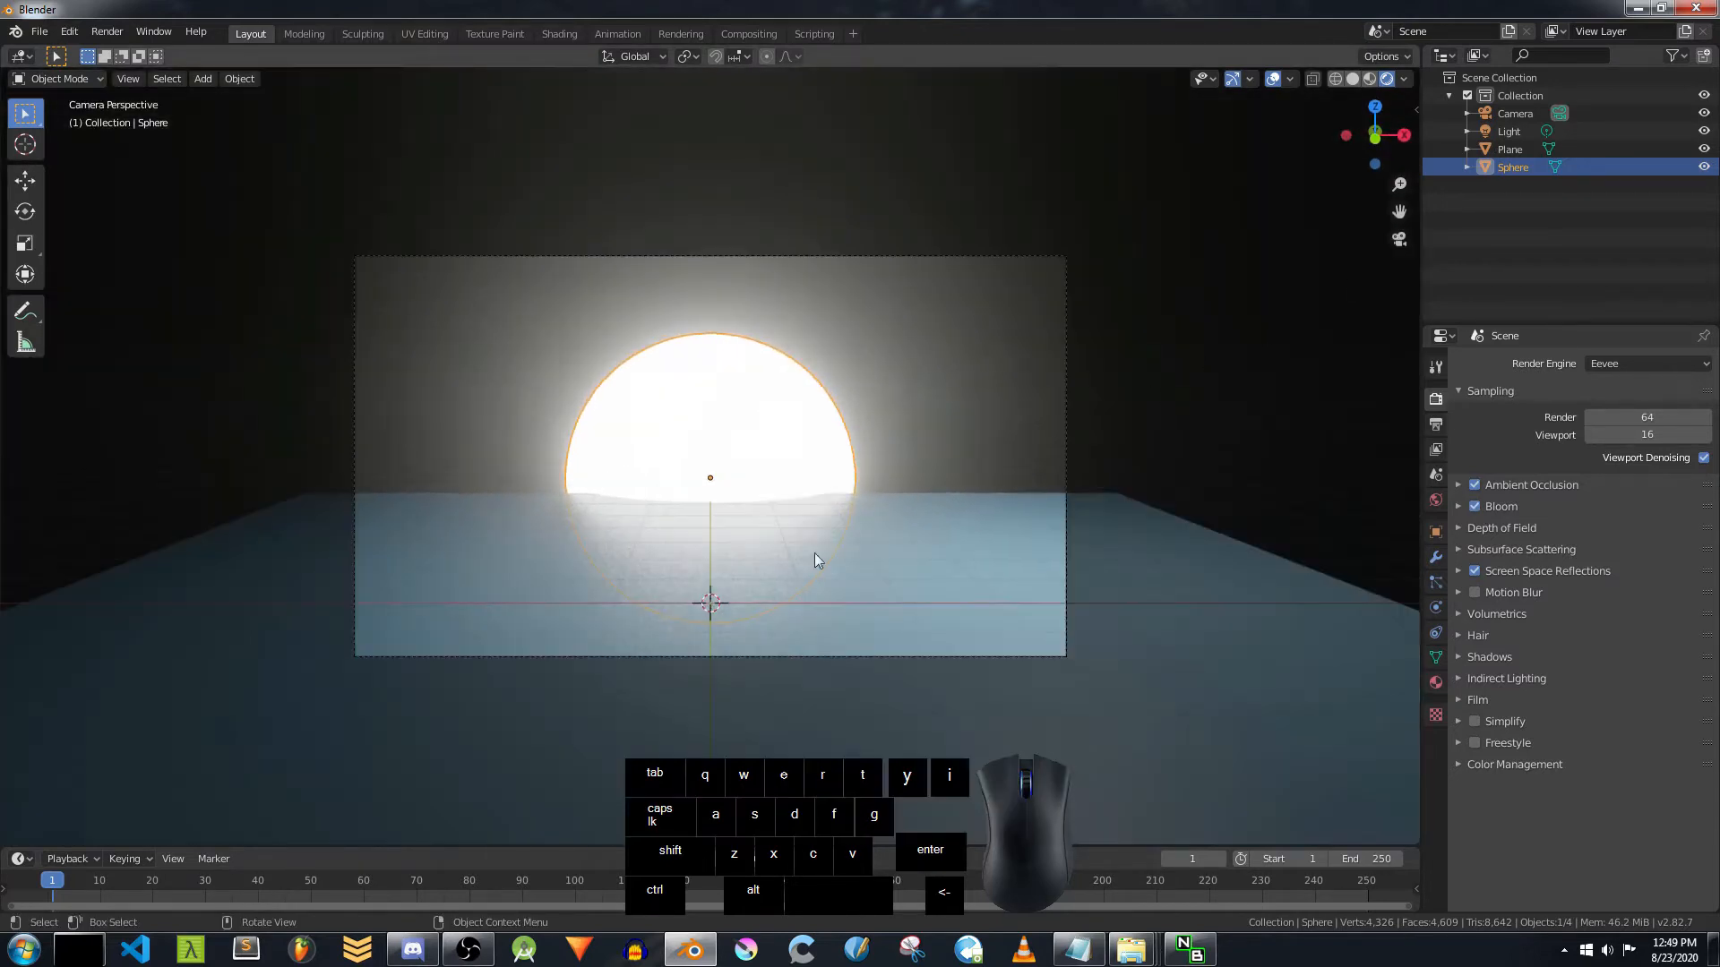
pyautogui.click(899, 529)
pyautogui.scroll(2, 866, 537)
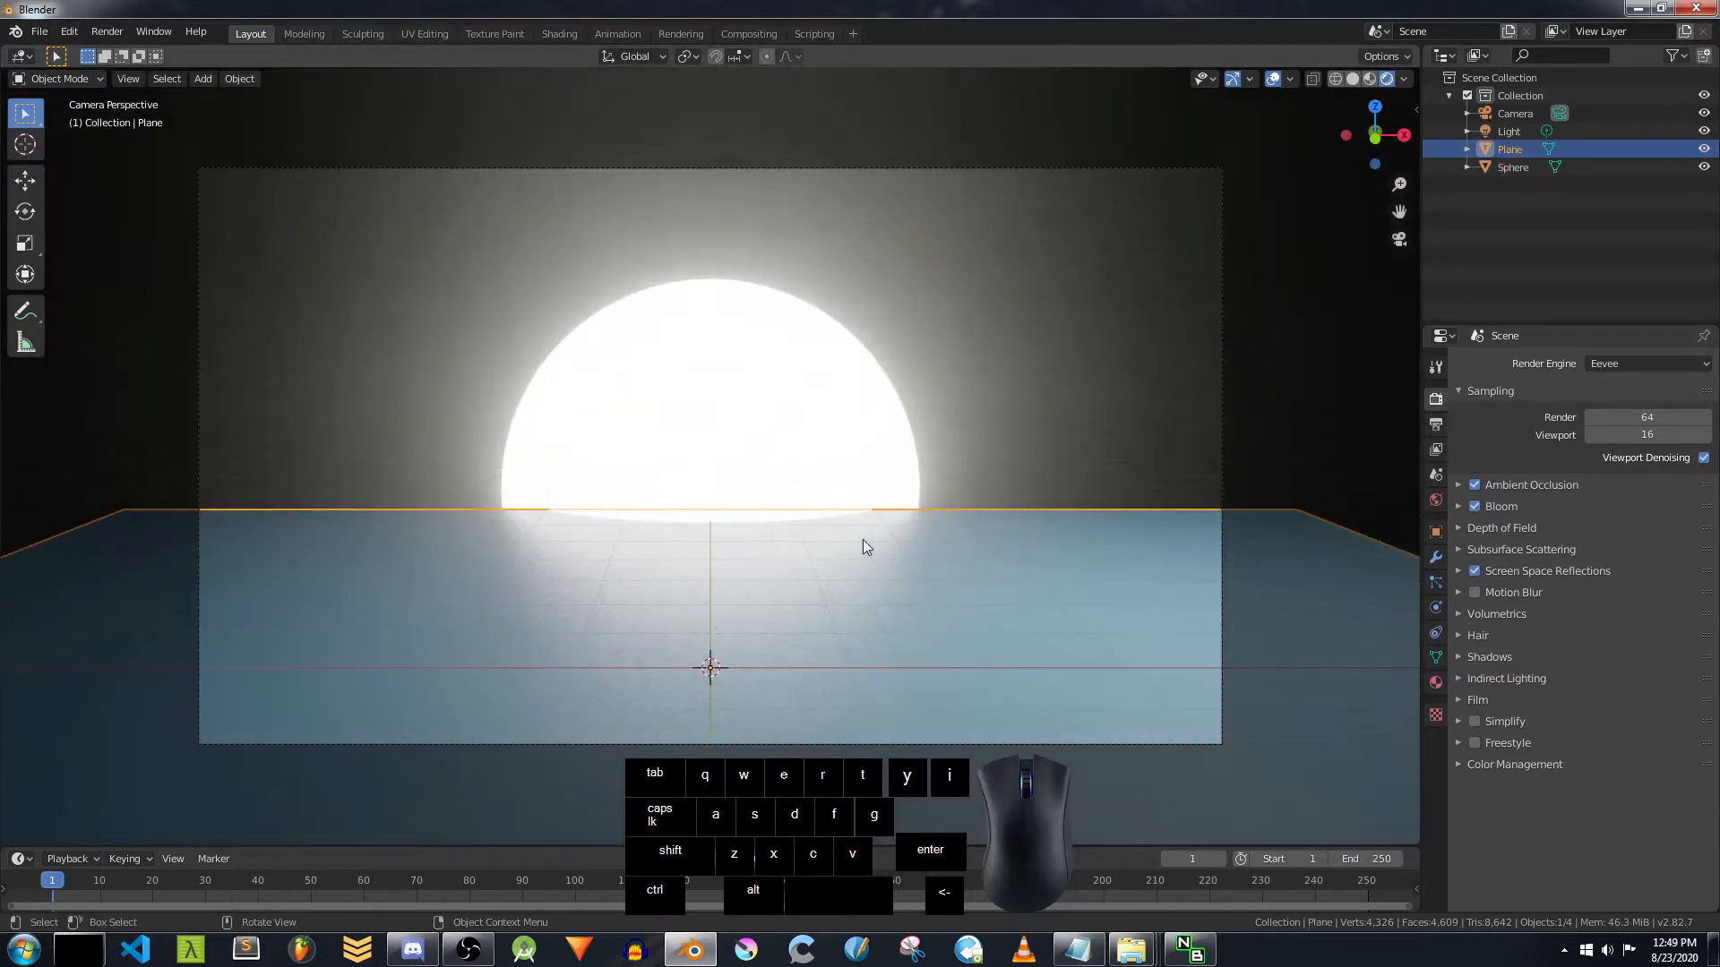
pyautogui.click(1436, 683)
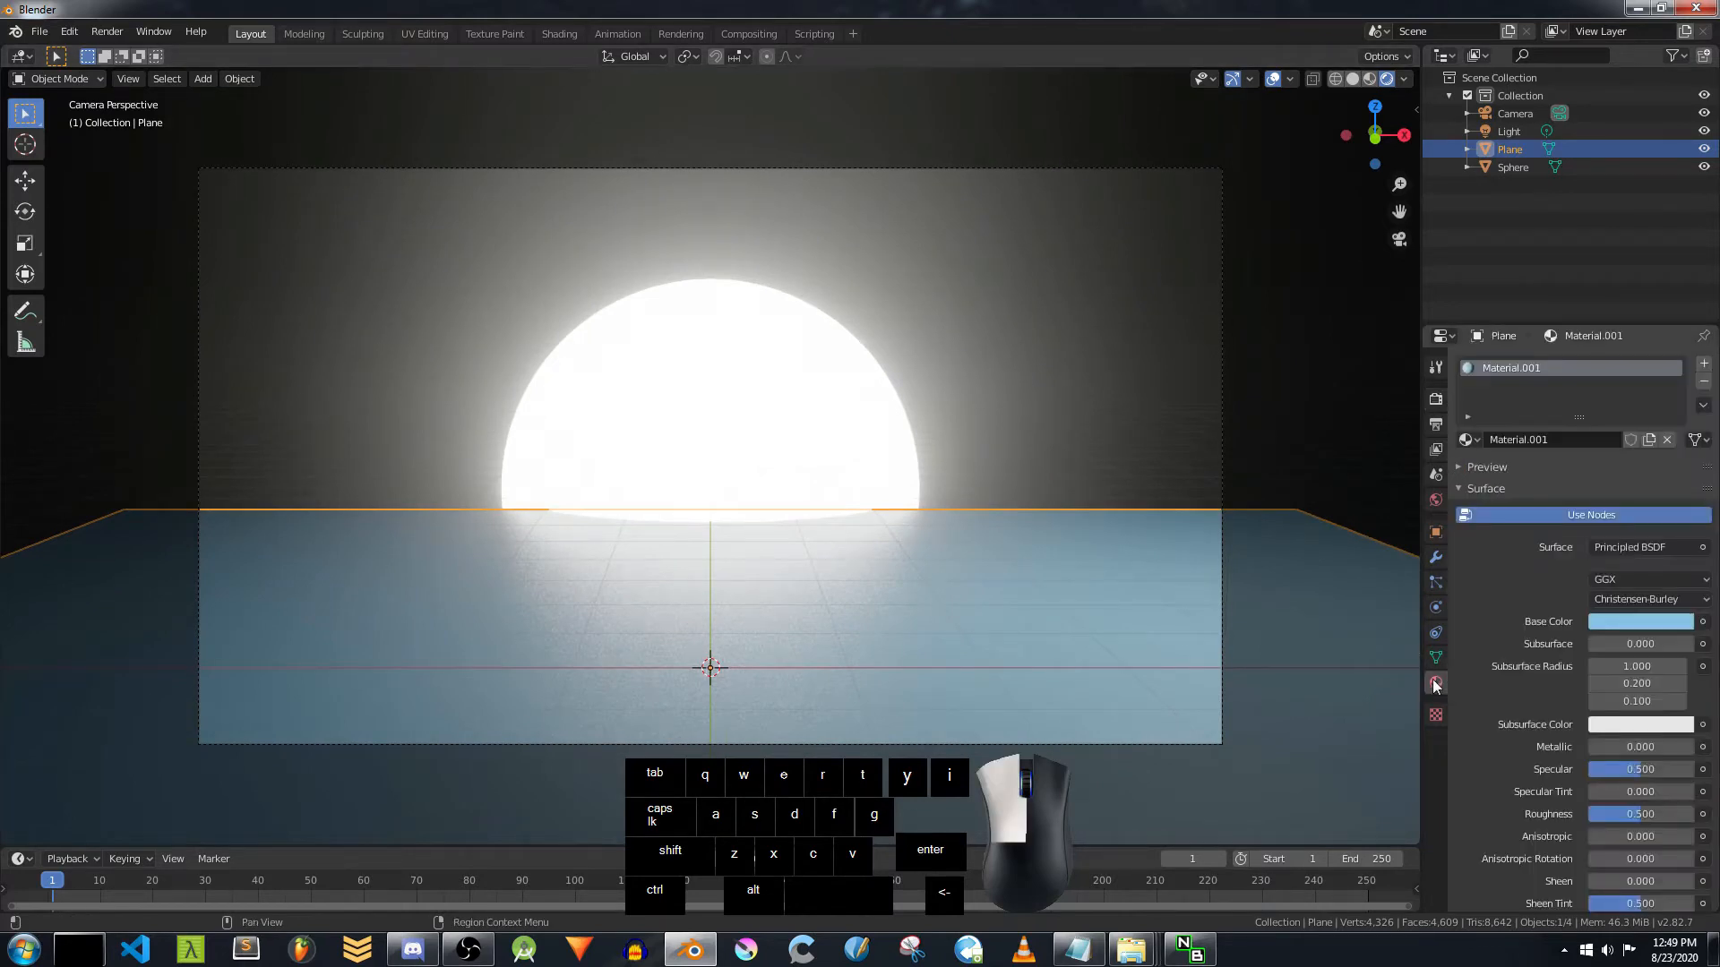
pyautogui.moveTo(1642, 820); pyautogui.dragTo(1596, 776)
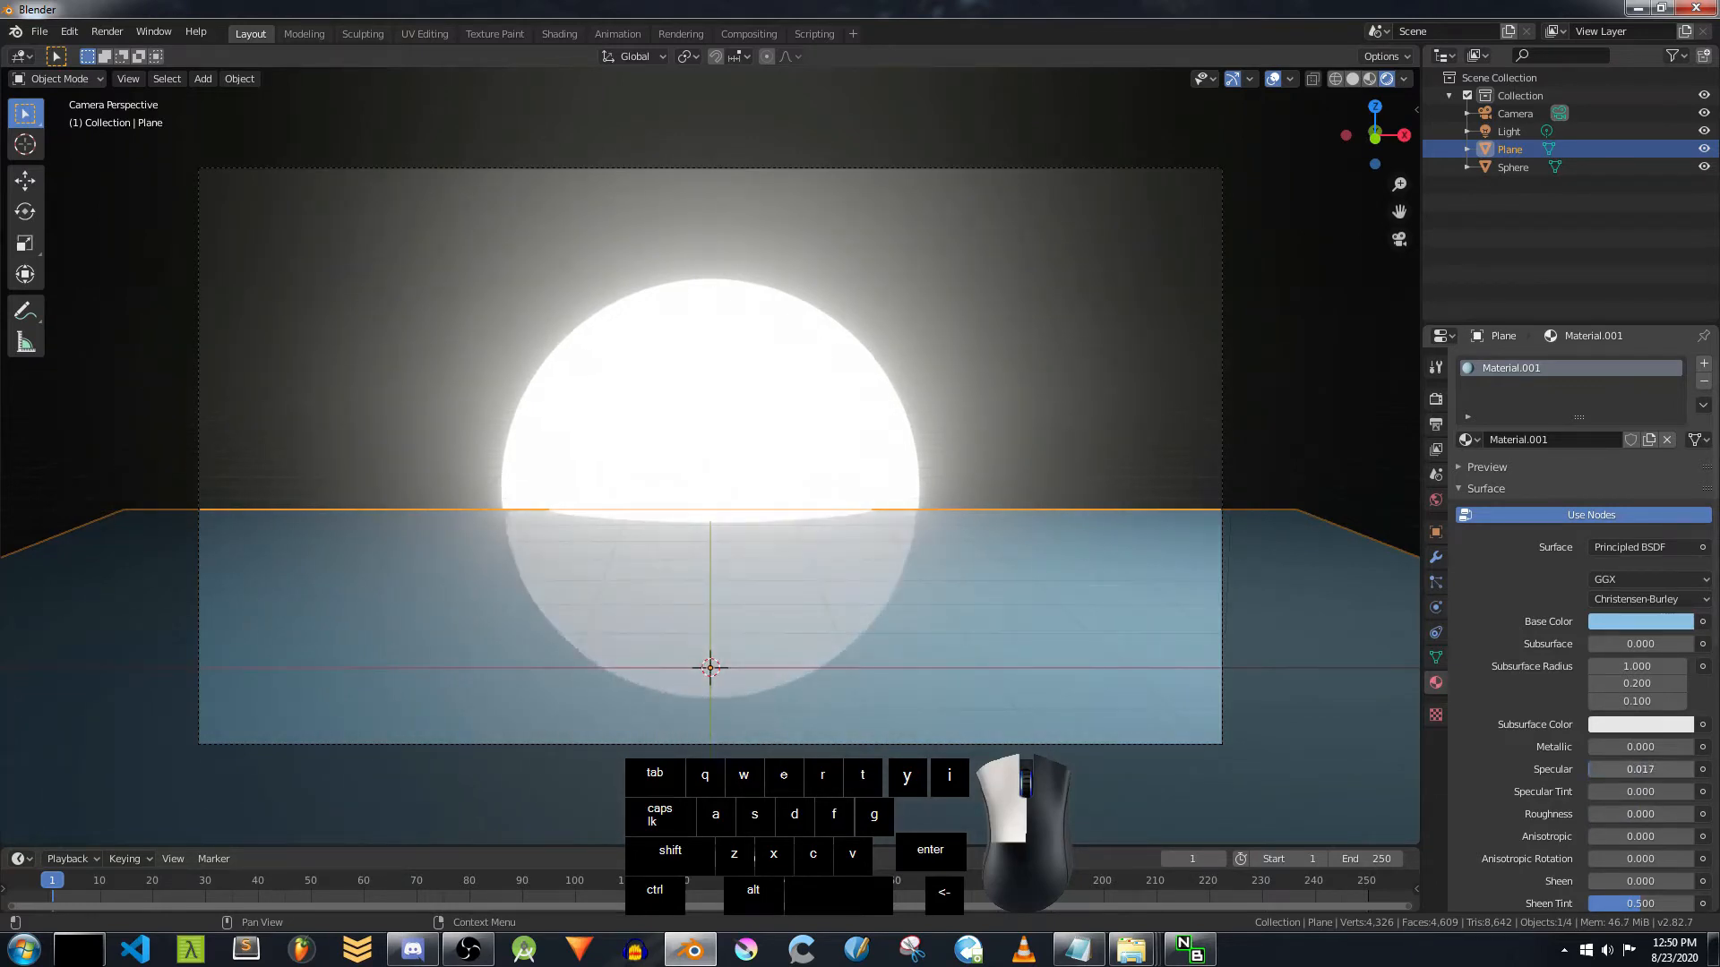
# Step: Import peped_1.png as an image plane and raise it about 1.28 m along Z
pyautogui.click(968, 552)
pyautogui.hotkey('shift', 'a')
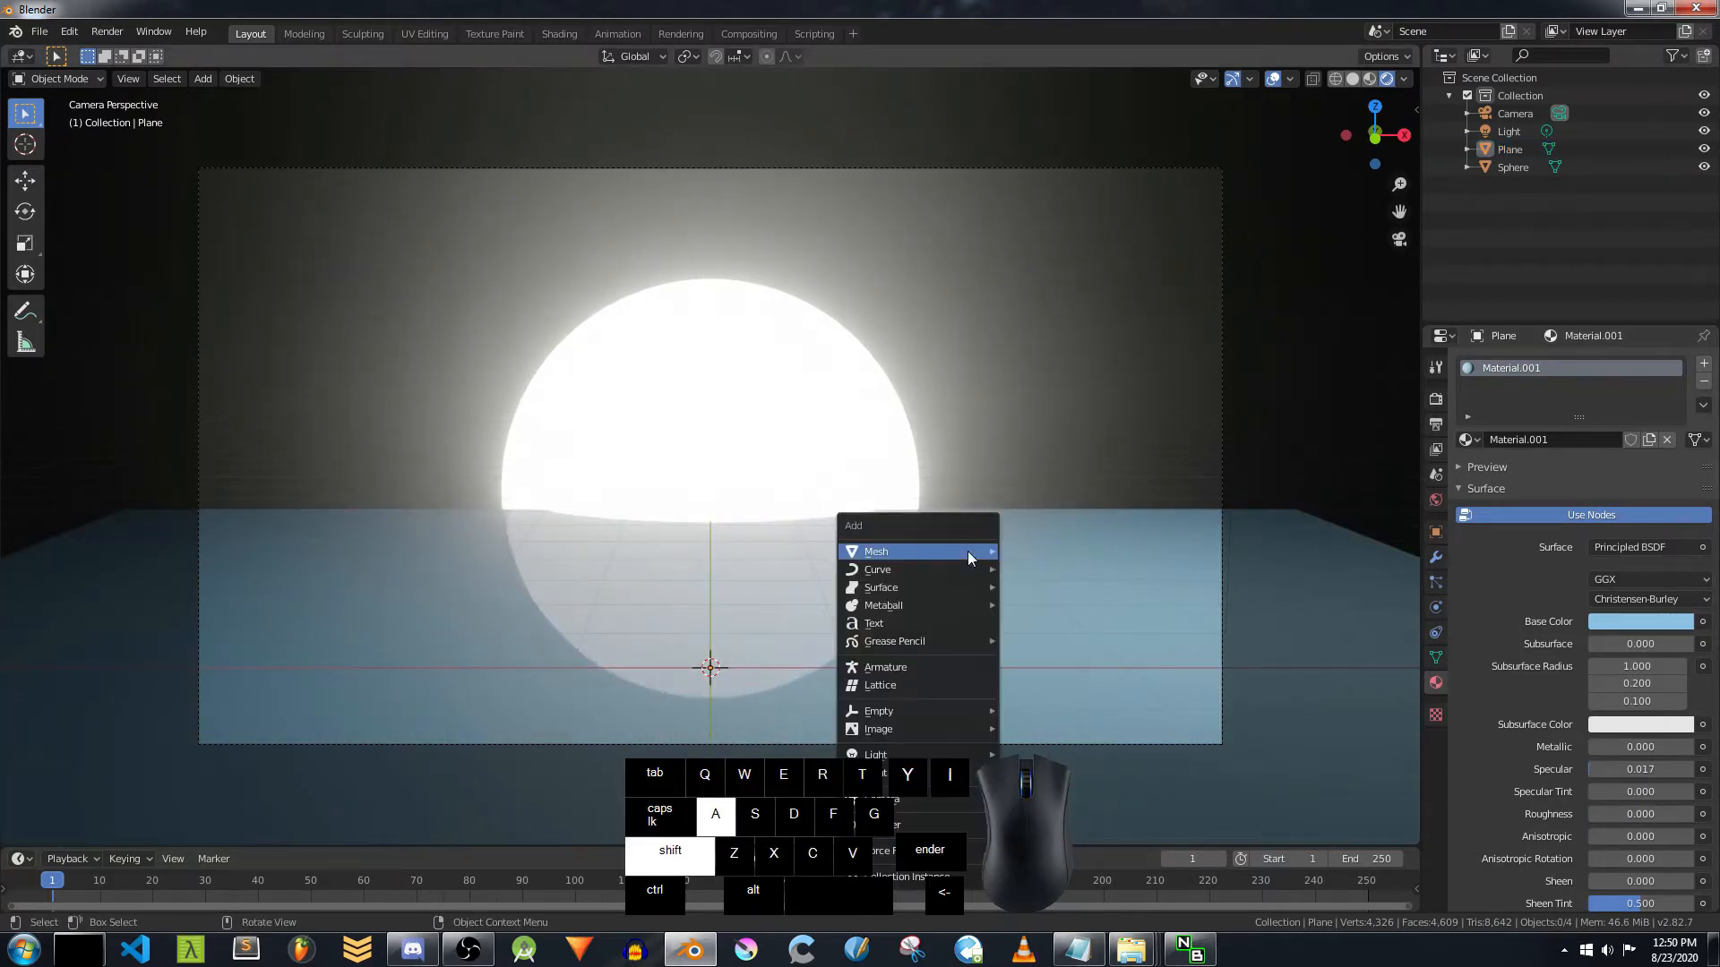
pyautogui.moveTo(936, 727)
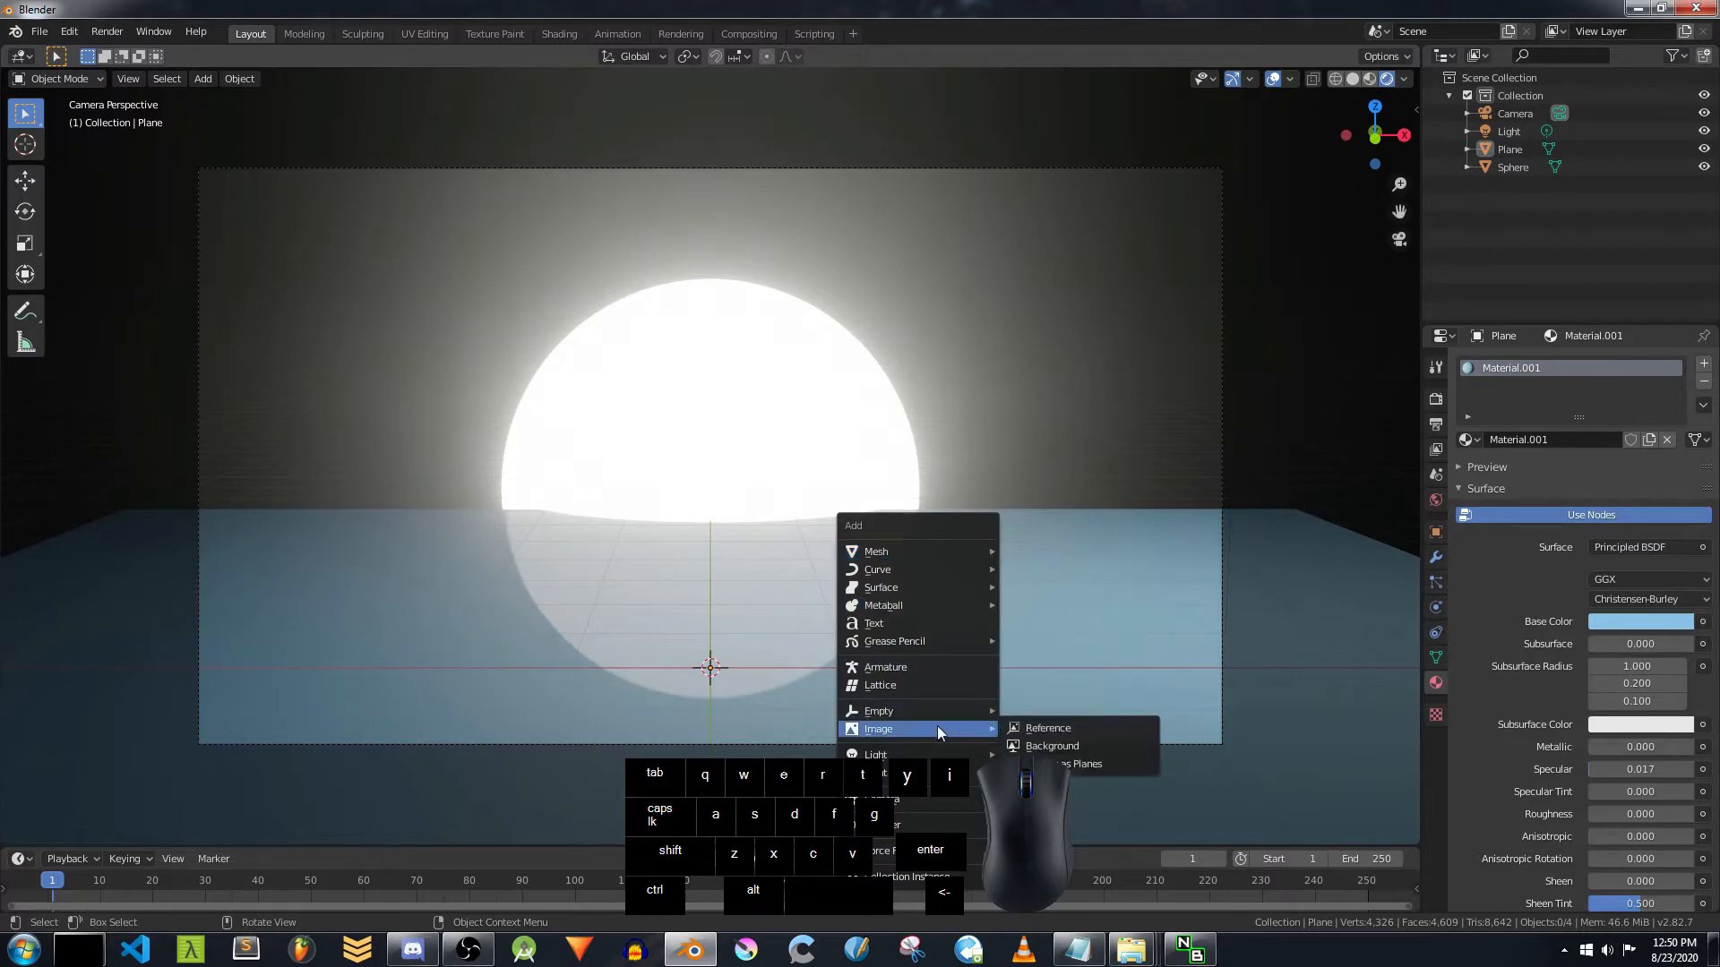
pyautogui.click(1048, 759)
pyautogui.doubleClick(680, 324)
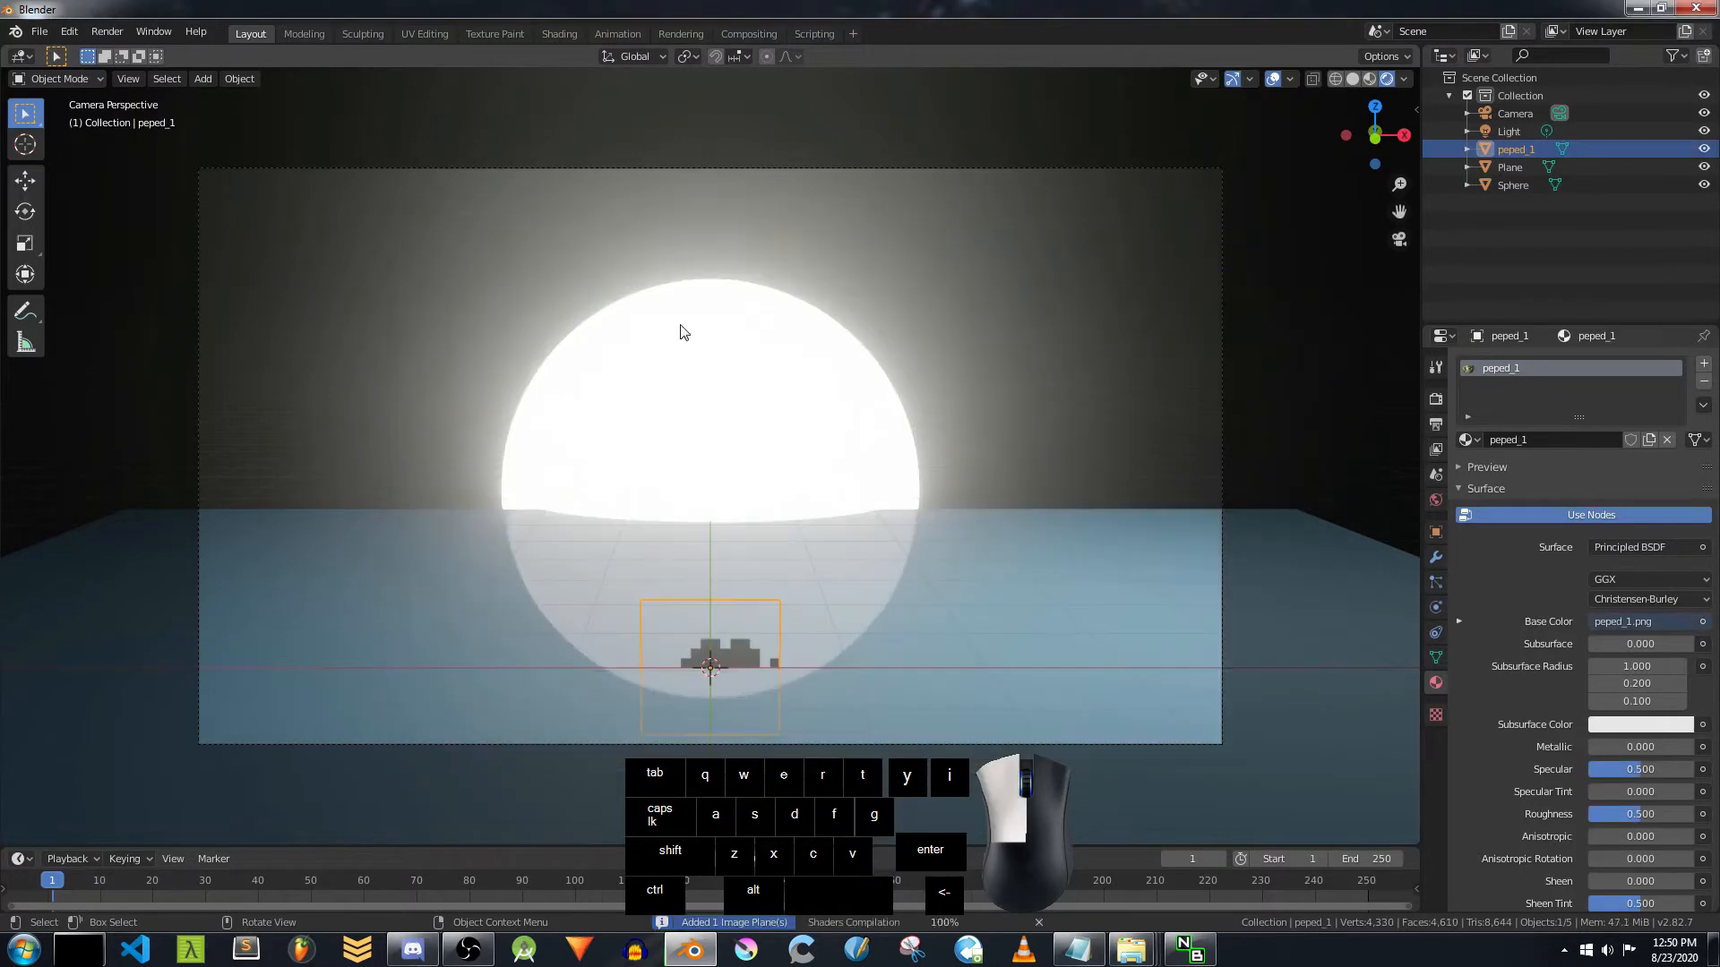
pyautogui.press('g')
pyautogui.press('z')
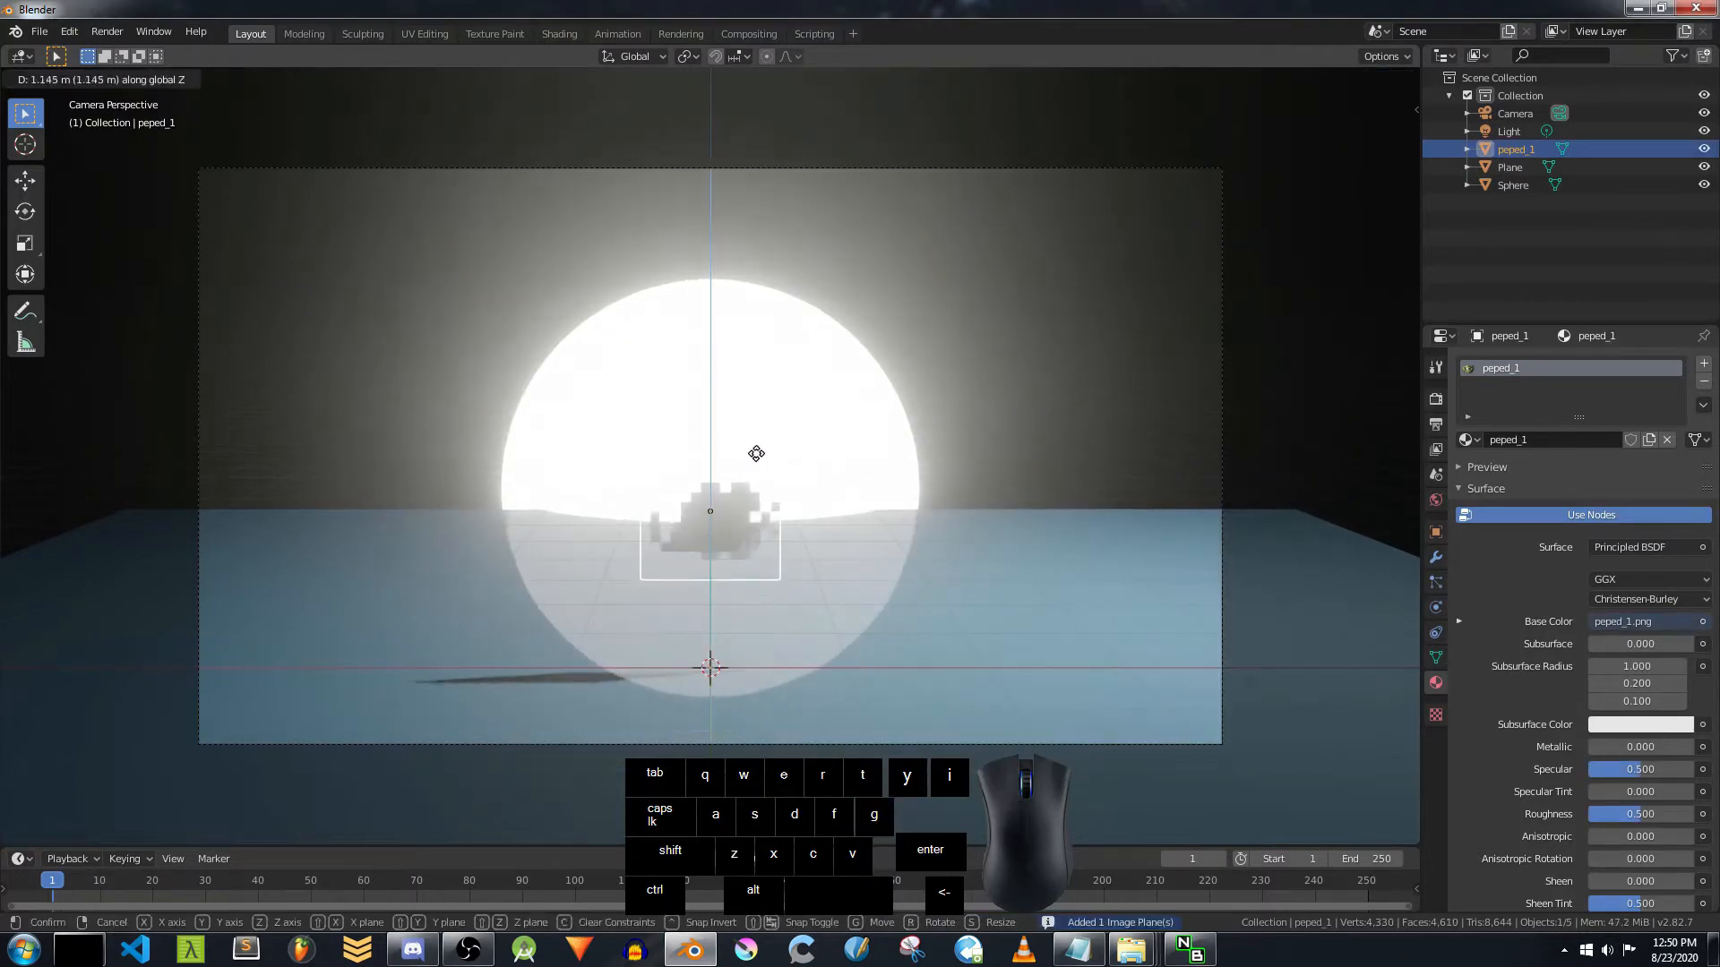
pyautogui.click(758, 448)
# Step: Move the frog image plane about 4.18 m along Y toward the sphere and lower it about 0.43 m along Z
pyautogui.moveTo(763, 443); pyautogui.dragTo(787, 550, button='middle')
pyautogui.press('g')
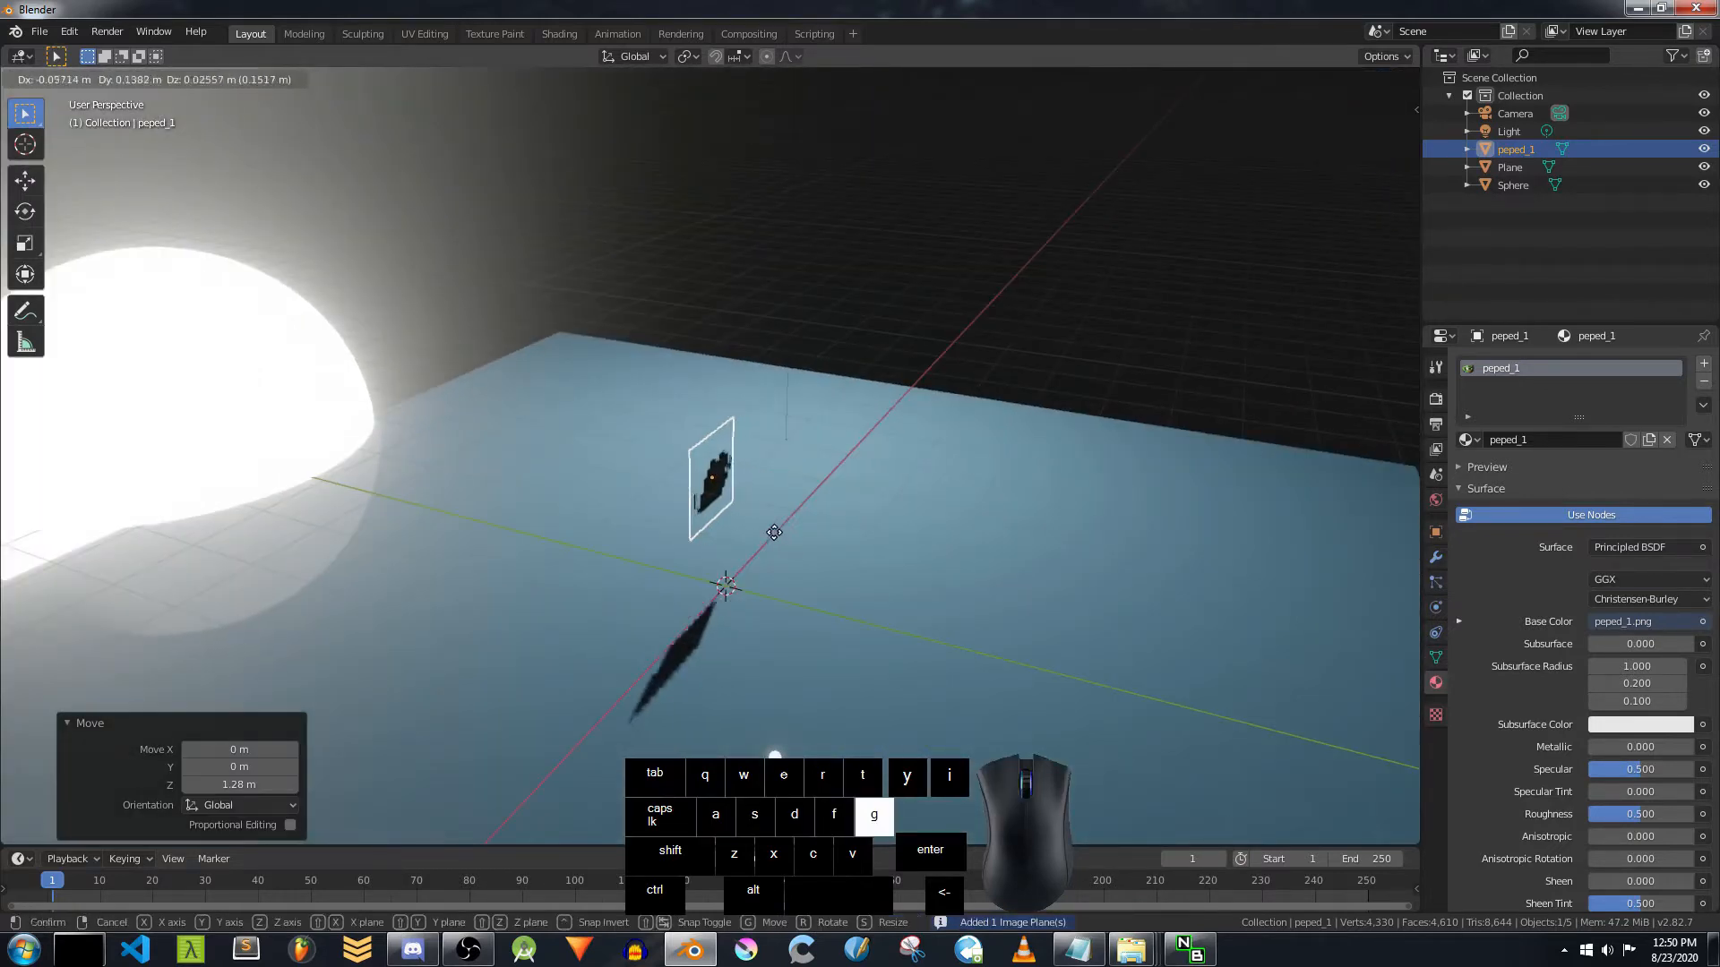
pyautogui.press('y')
pyautogui.click(479, 467)
pyautogui.press('g')
pyautogui.press('z')
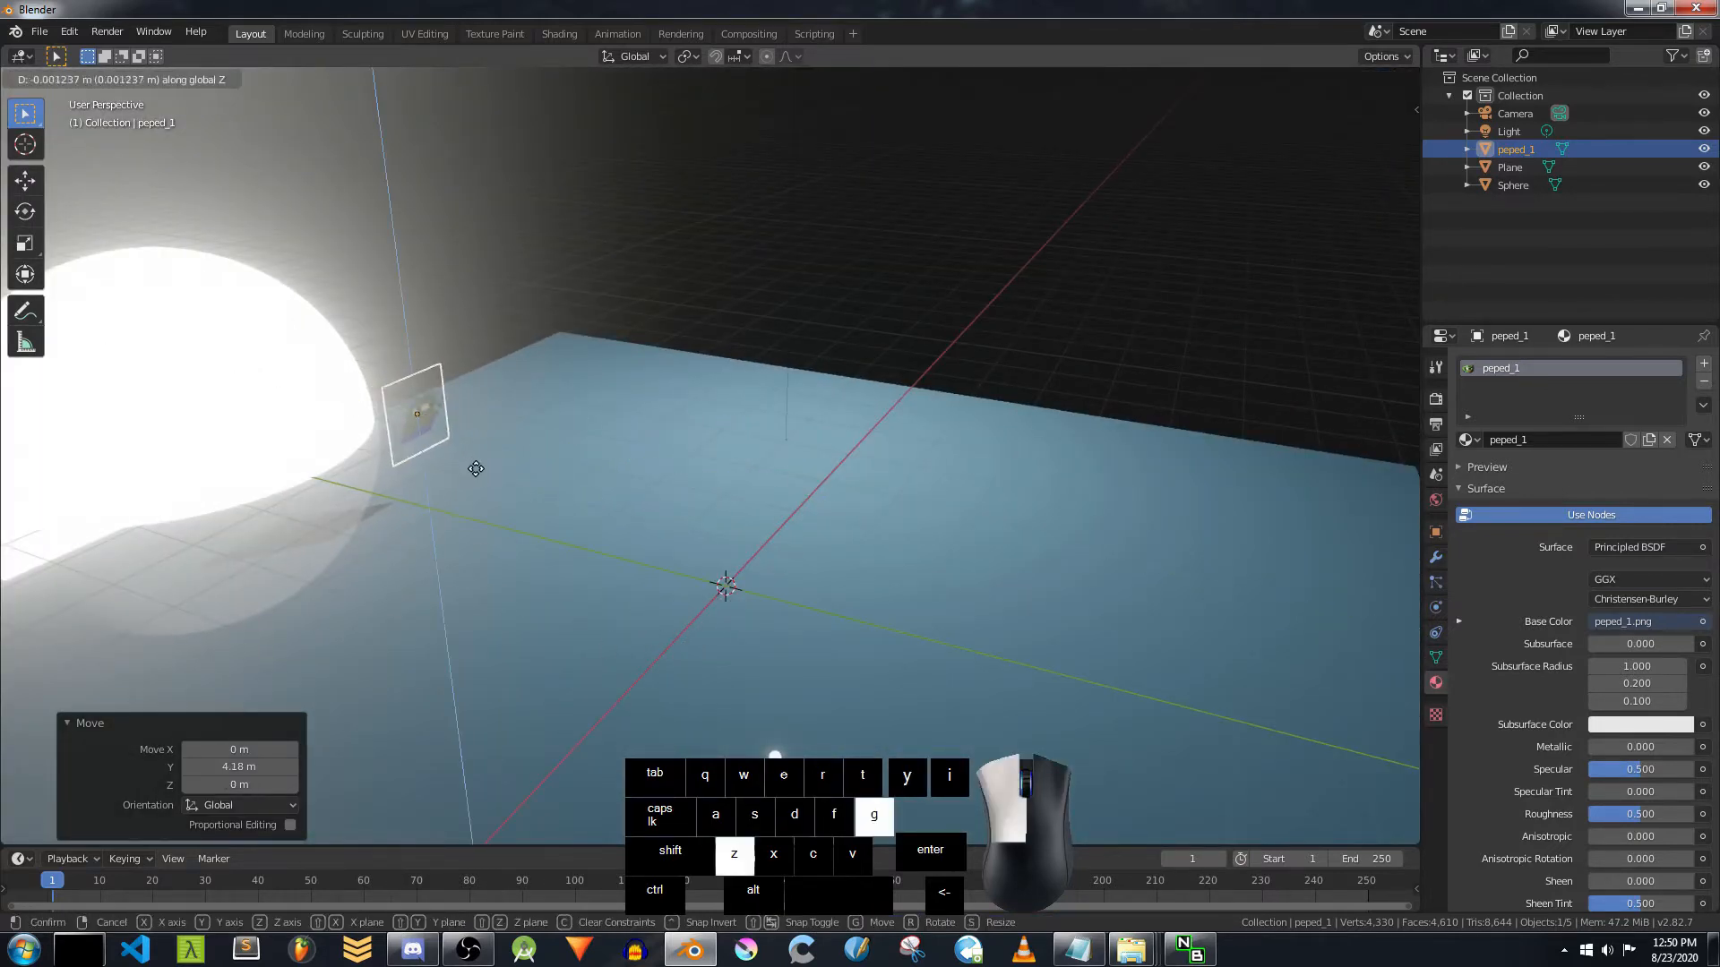
pyautogui.click(480, 500)
# Step: Lower the camera about 0.89 m along Z and tilt it up about 0.87° around the X axis, checking the framing through the camera
pyautogui.click(1399, 239)
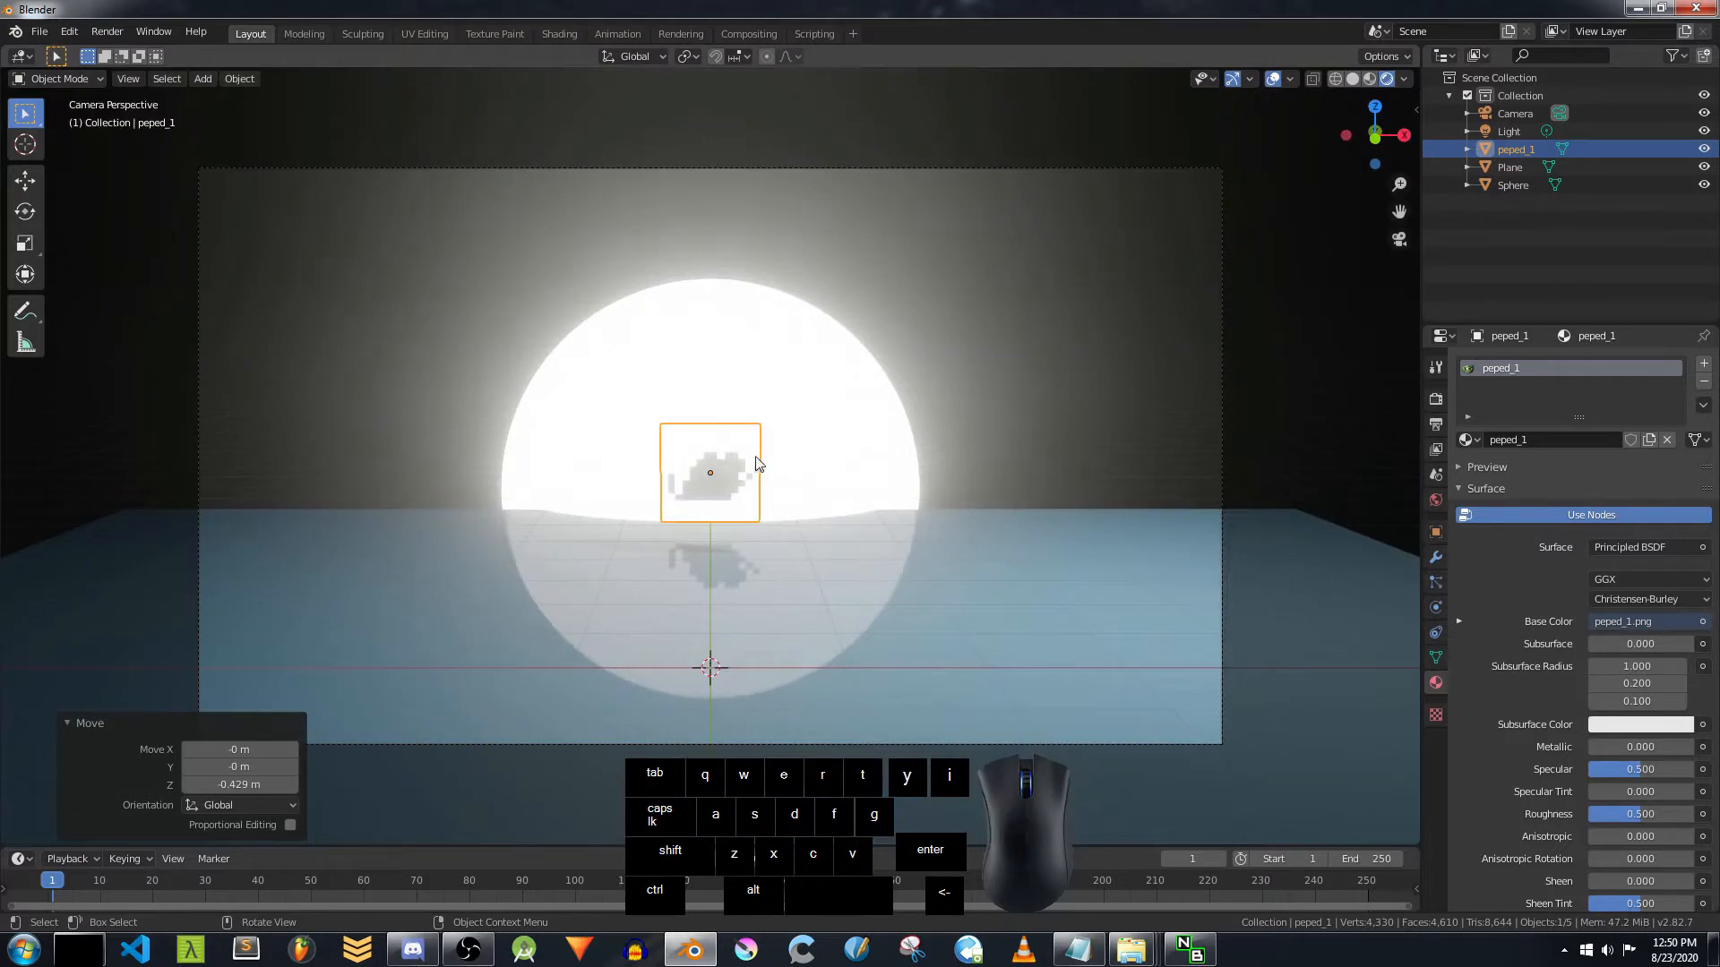
pyautogui.scroll(2, 723, 514)
pyautogui.scroll(-1, 738, 462)
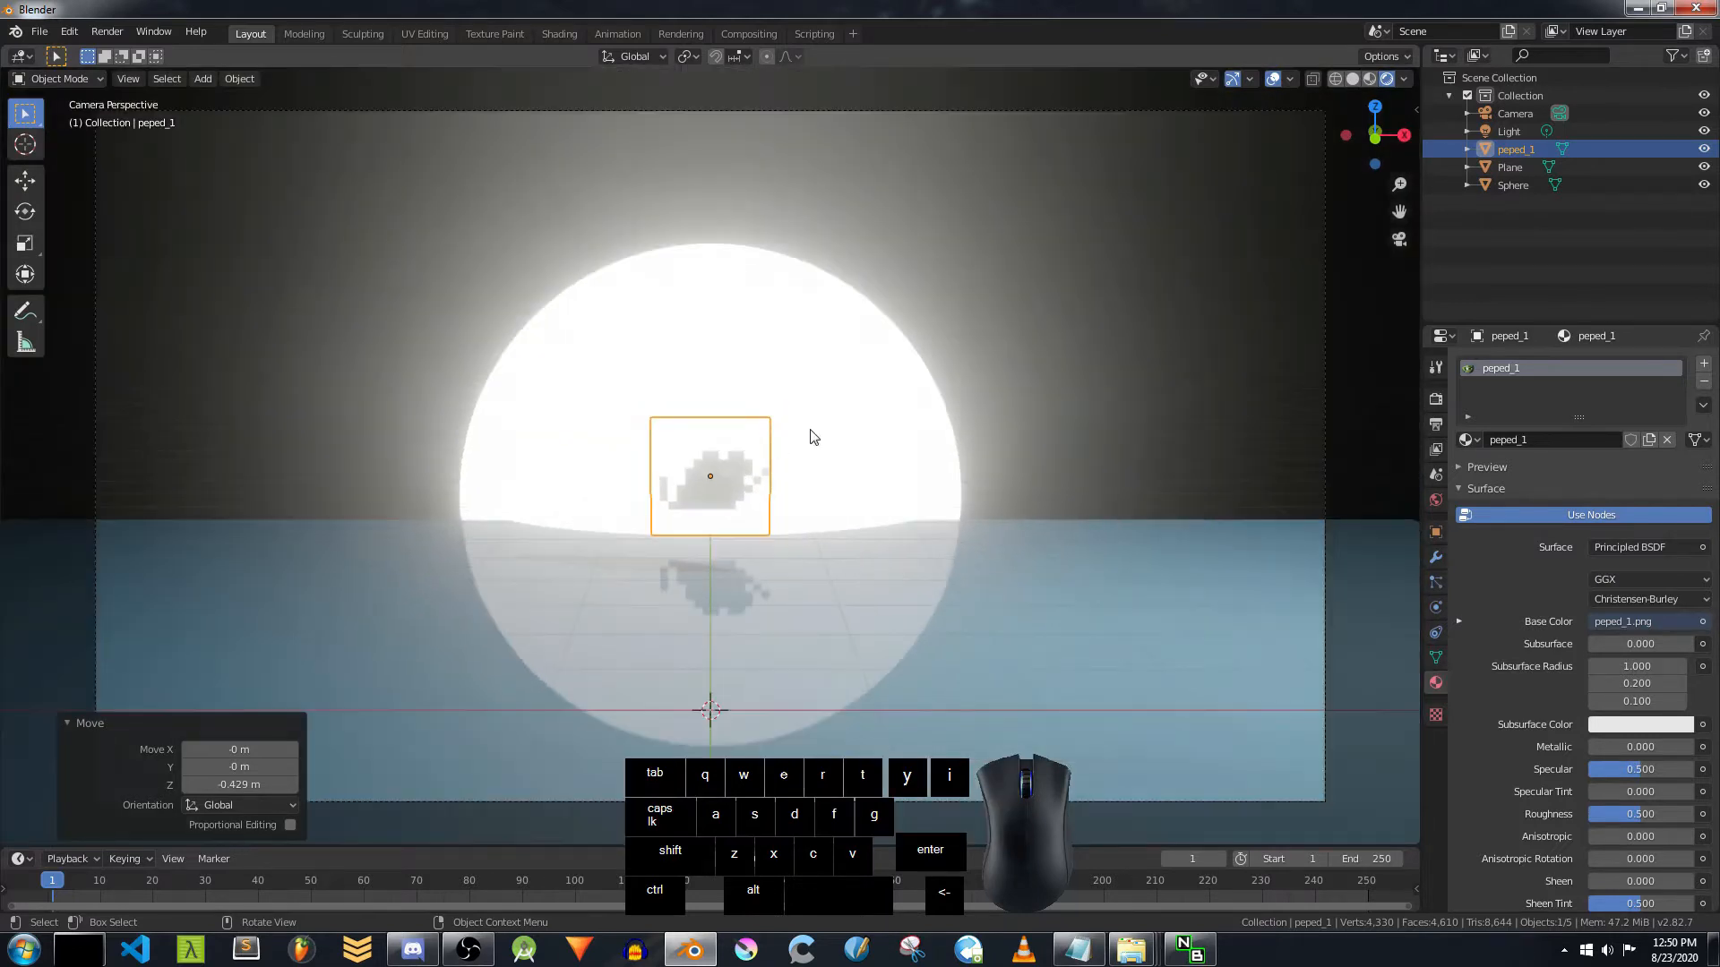
pyautogui.scroll(-1, 811, 434)
pyautogui.click(831, 217)
pyautogui.press('g')
pyautogui.press('z')
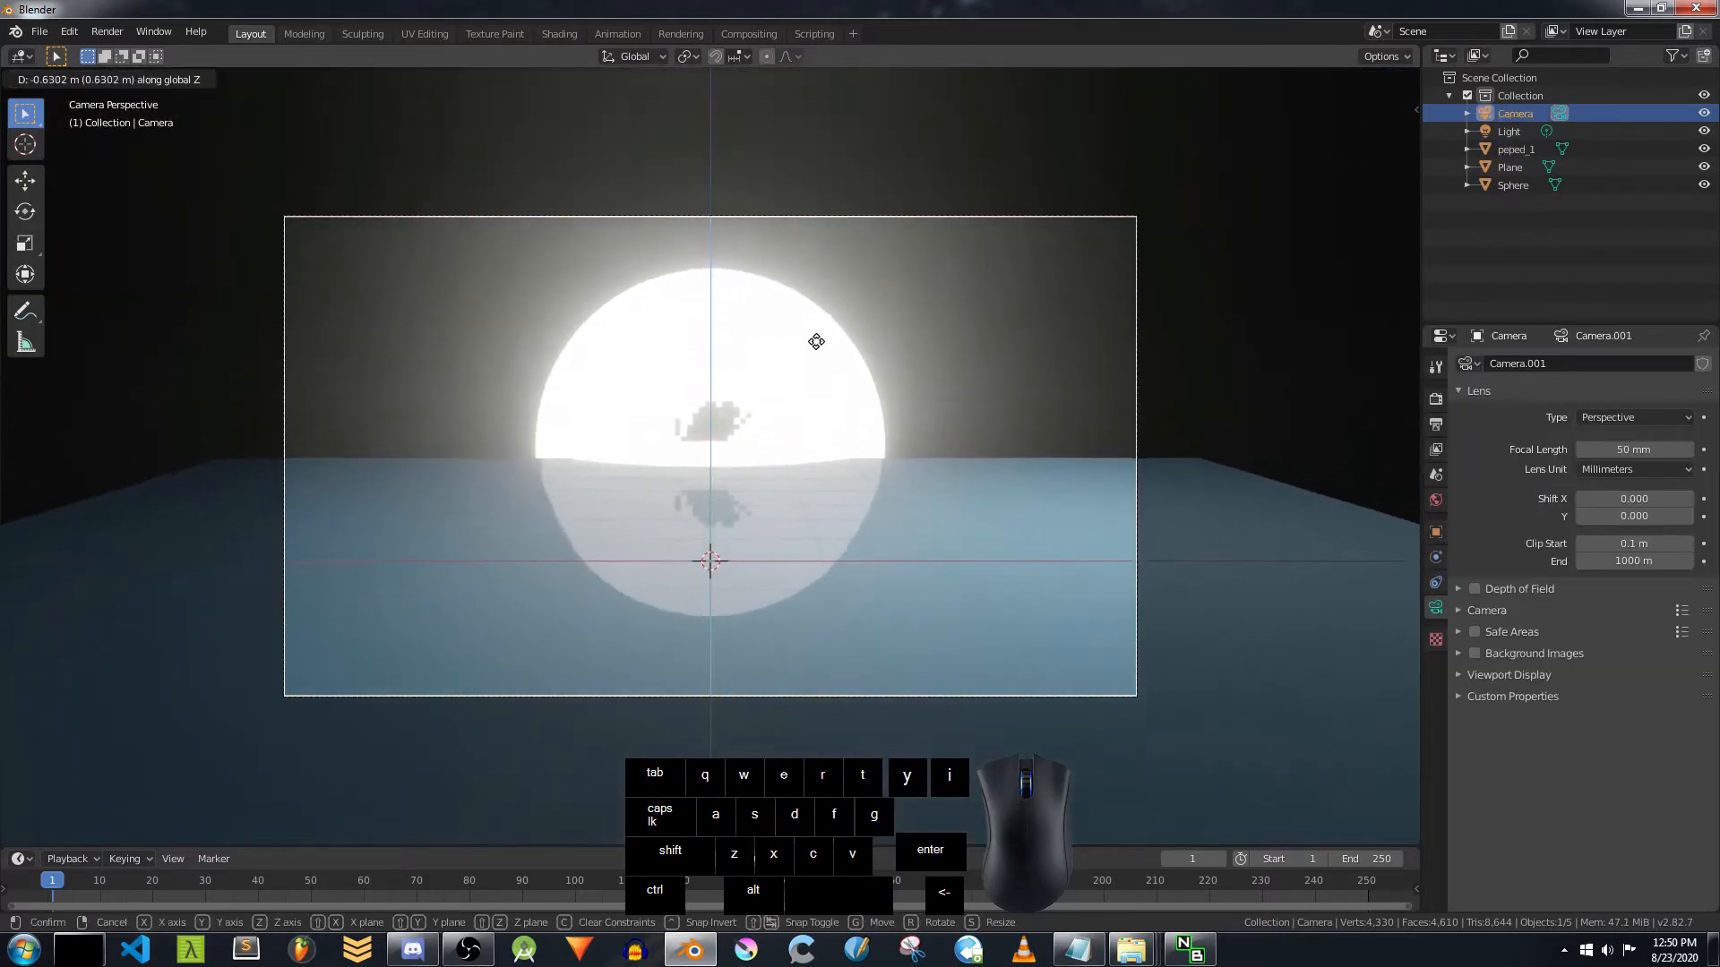
pyautogui.click(813, 382)
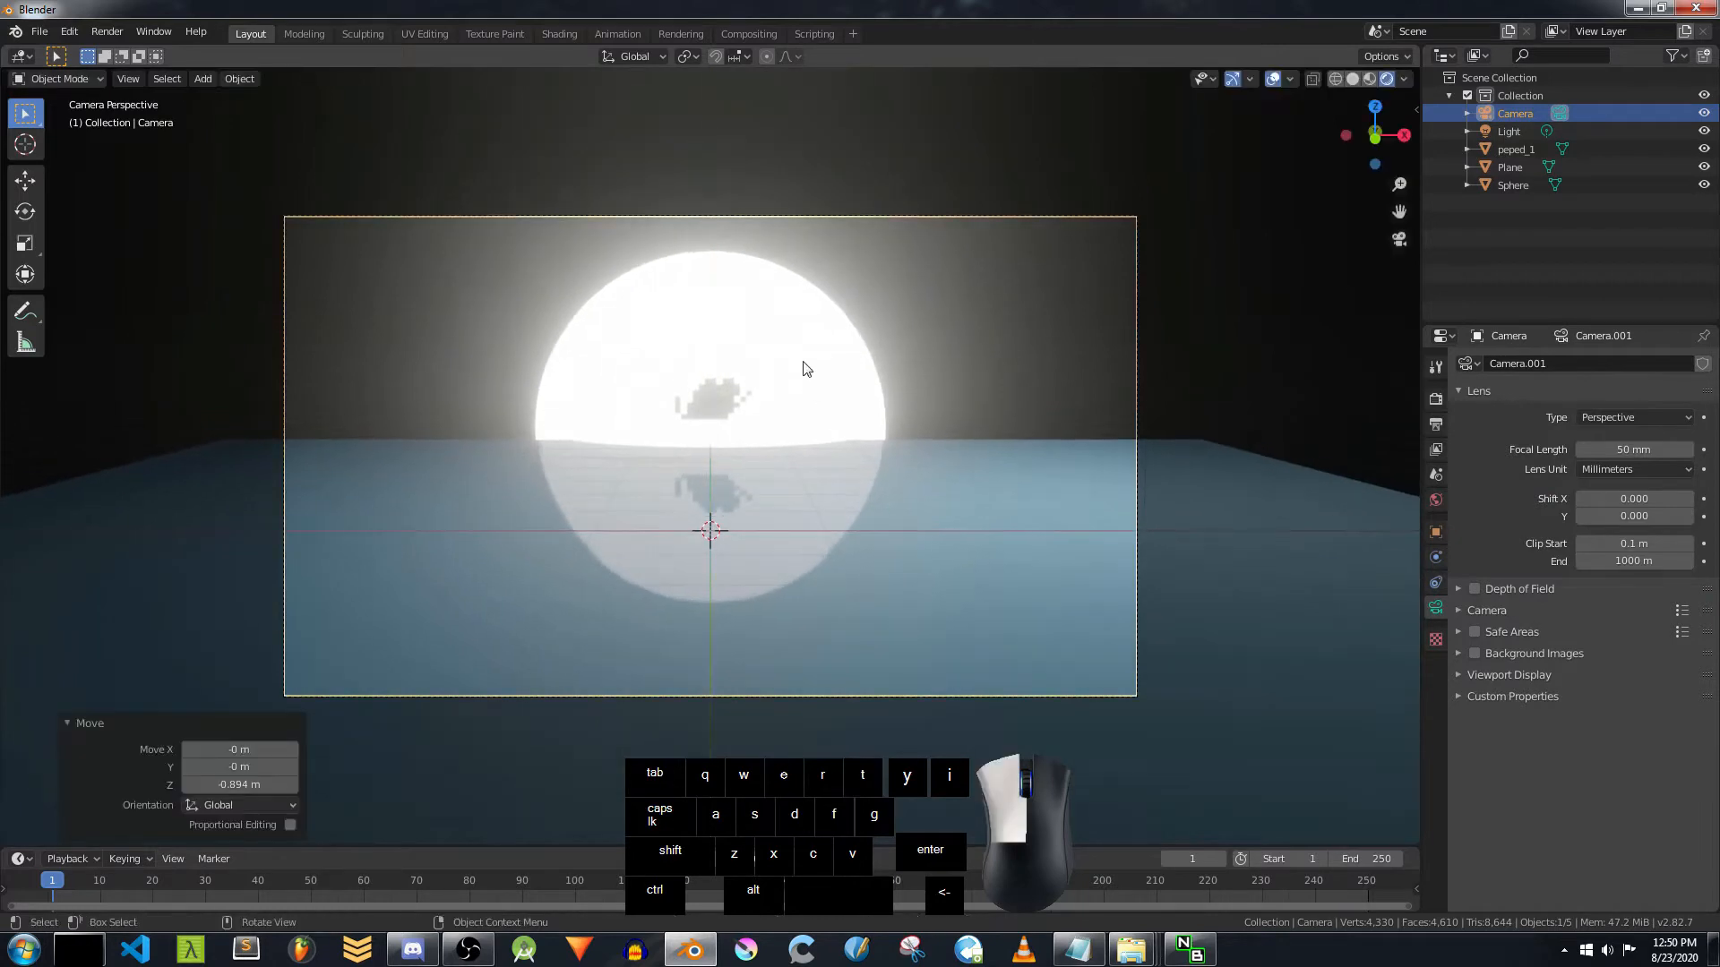
pyautogui.press('r')
pyautogui.press('x')
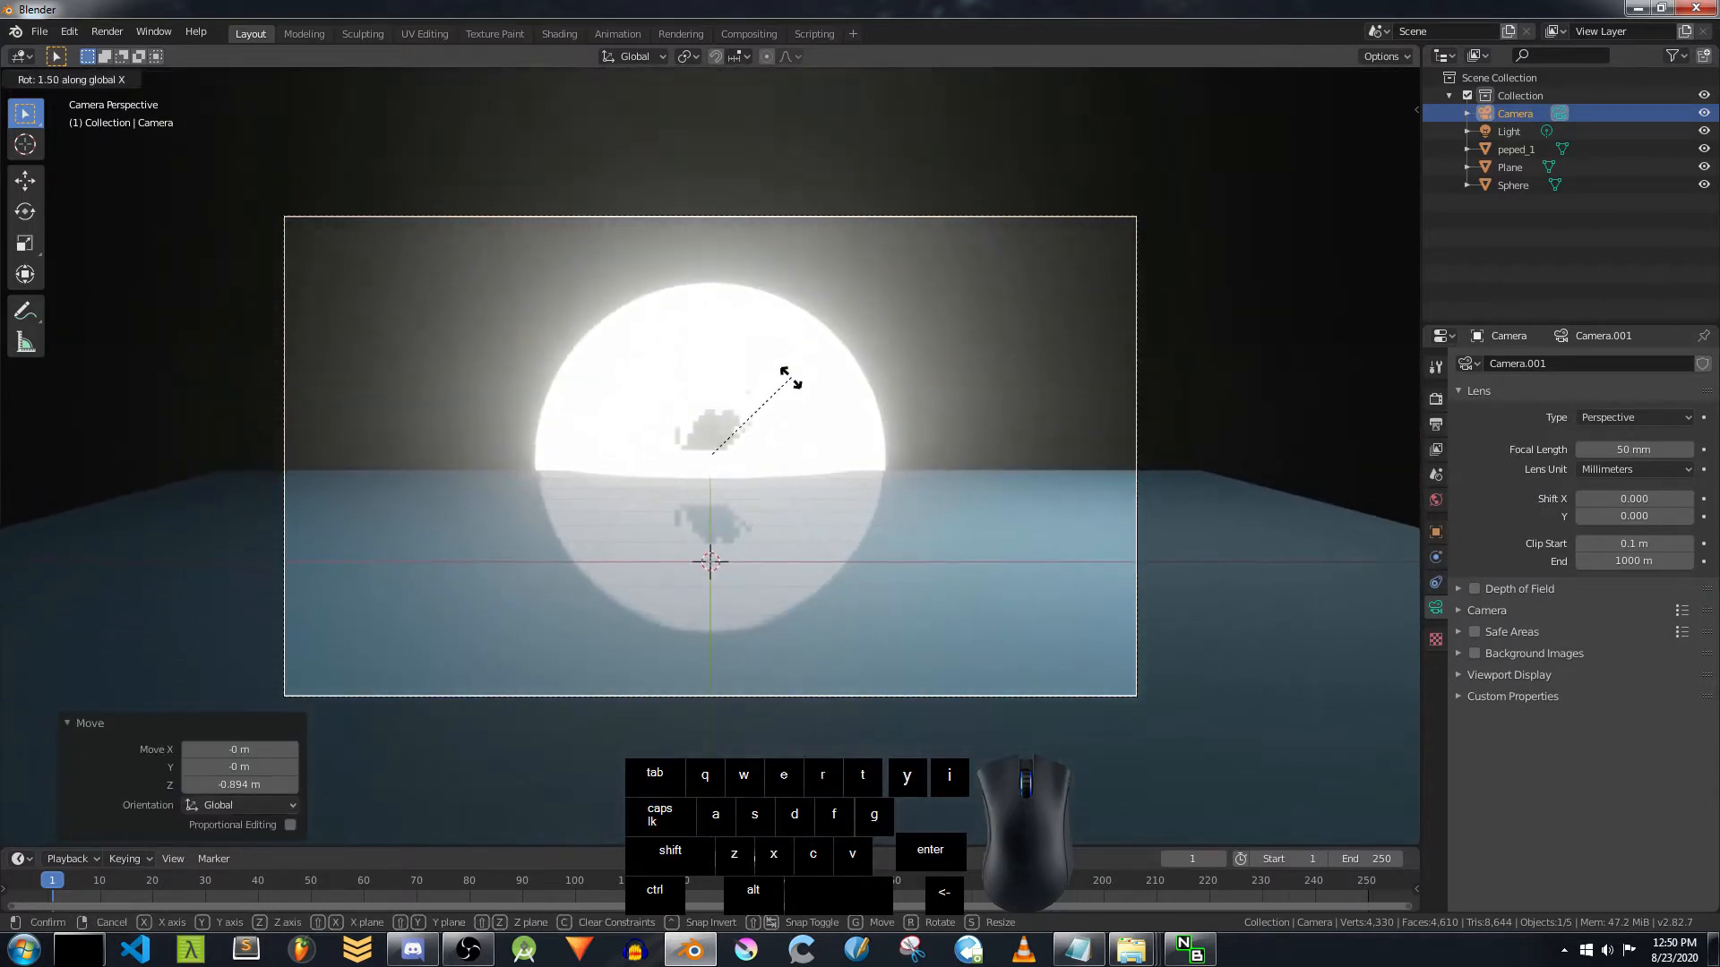
pyautogui.click(792, 380)
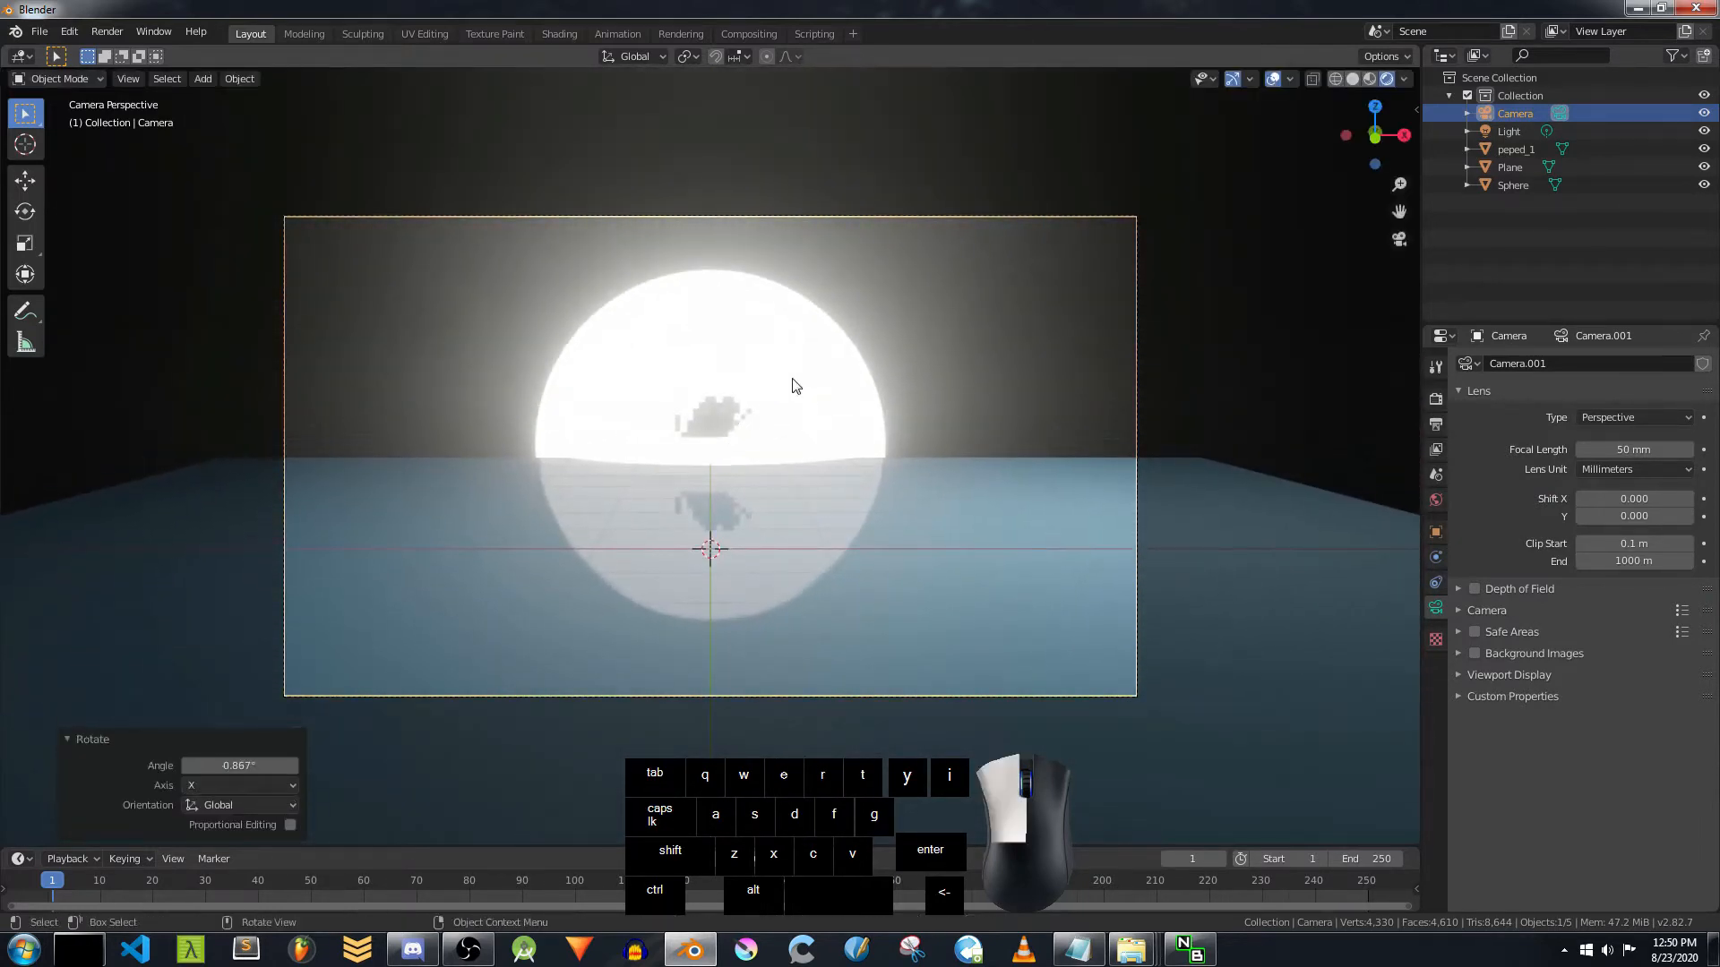
# Step: Select the point light above the ground plane and rotate it about 46.2°
pyautogui.scroll(2, 757, 394)
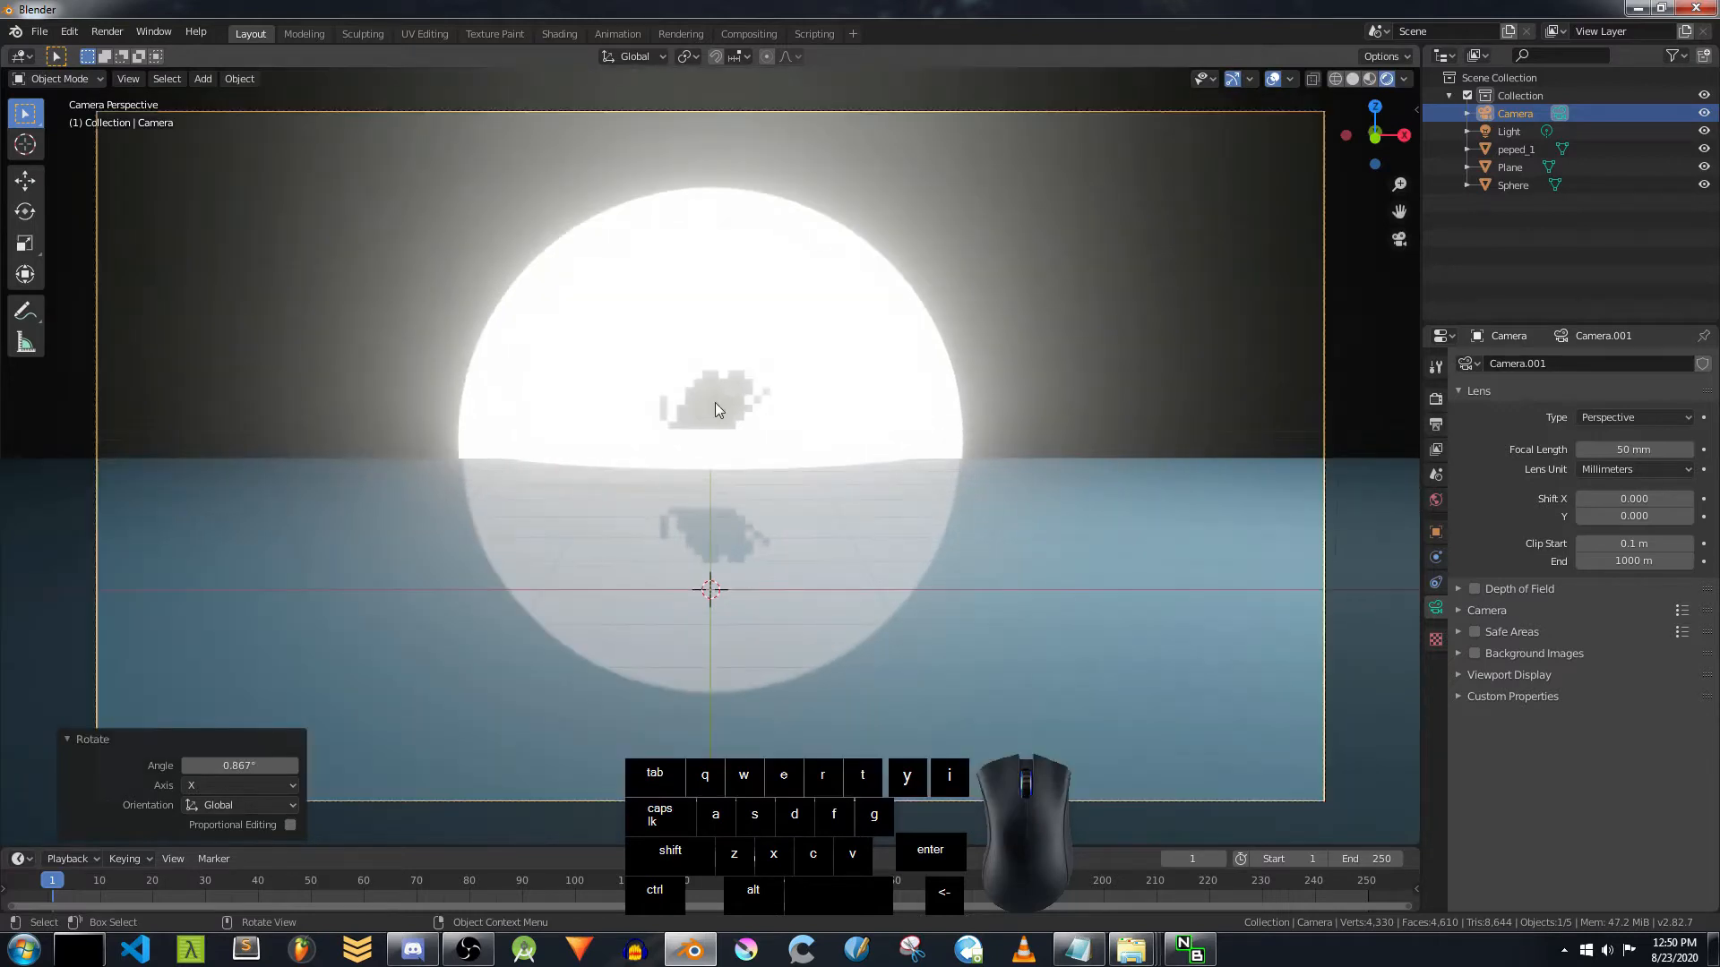
pyautogui.click(714, 401)
pyautogui.moveTo(717, 401); pyautogui.dragTo(842, 457, button='middle')
pyautogui.click(802, 249)
pyautogui.moveTo(852, 338); pyautogui.dragTo(891, 337, button='middle')
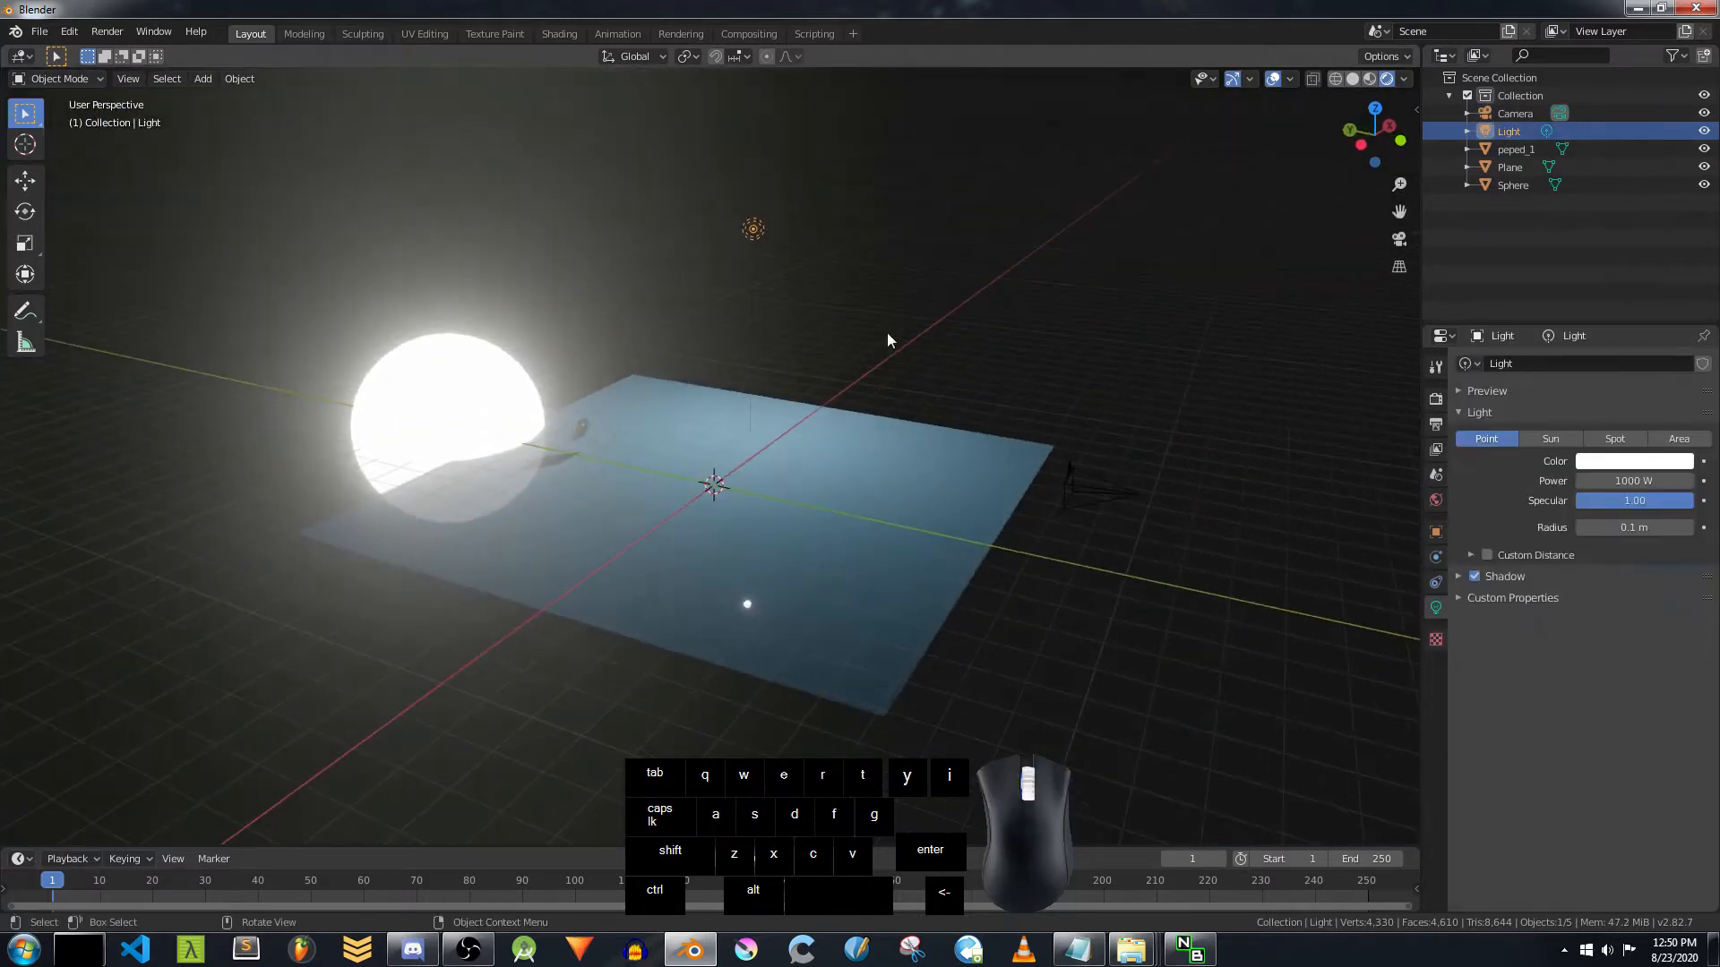
pyautogui.press('r')
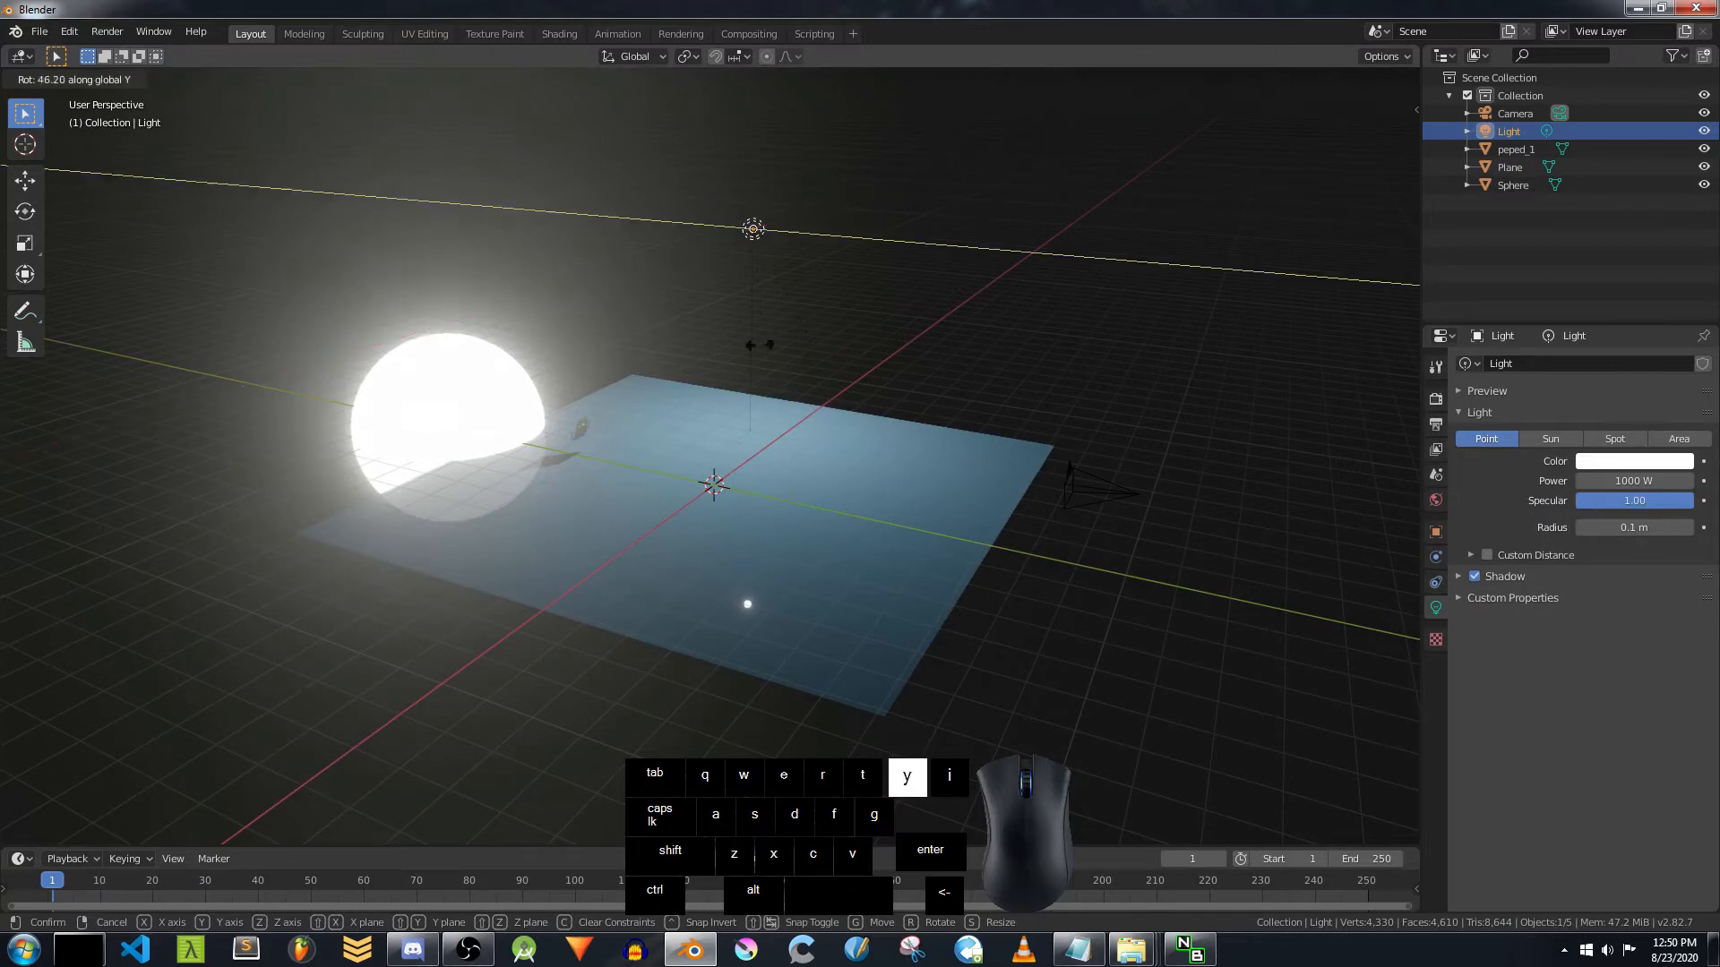
pyautogui.rightClick(683, 319)
pyautogui.press('r')
pyautogui.click(774, 244)
# Step: Change the light to a Sun with strength 5 and check the lighting through the camera
pyautogui.click(1550, 438)
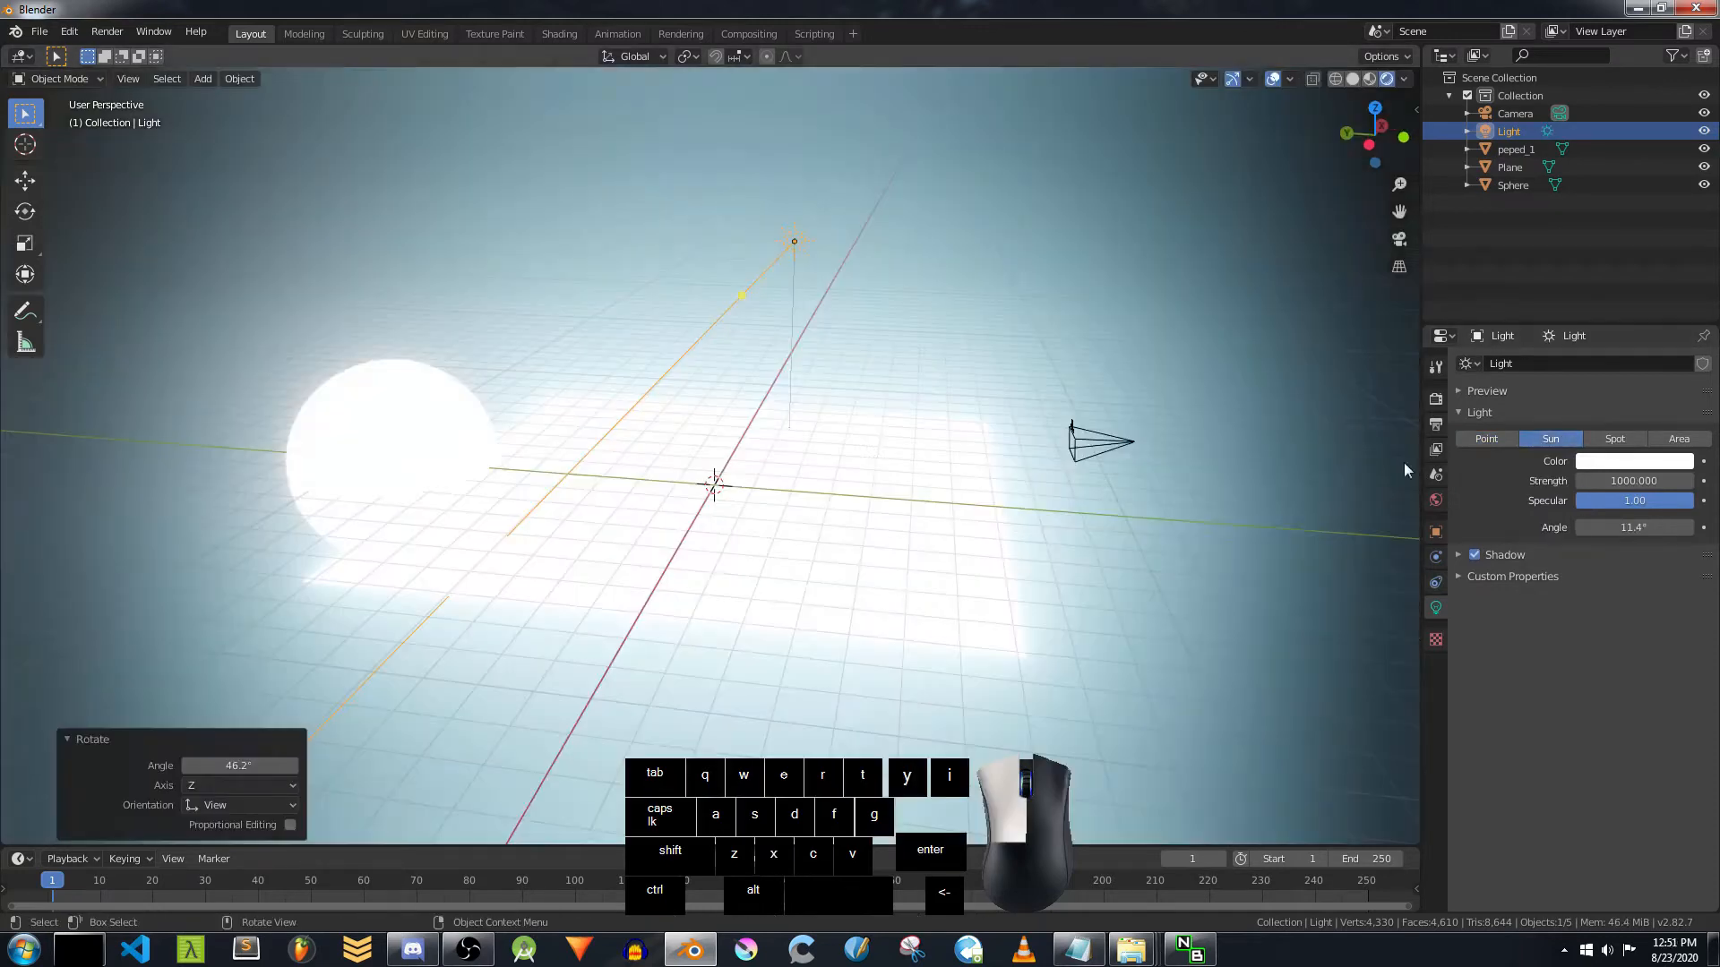
pyautogui.moveTo(880, 463); pyautogui.dragTo(887, 465, button='middle')
pyautogui.doubleClick(1649, 480)
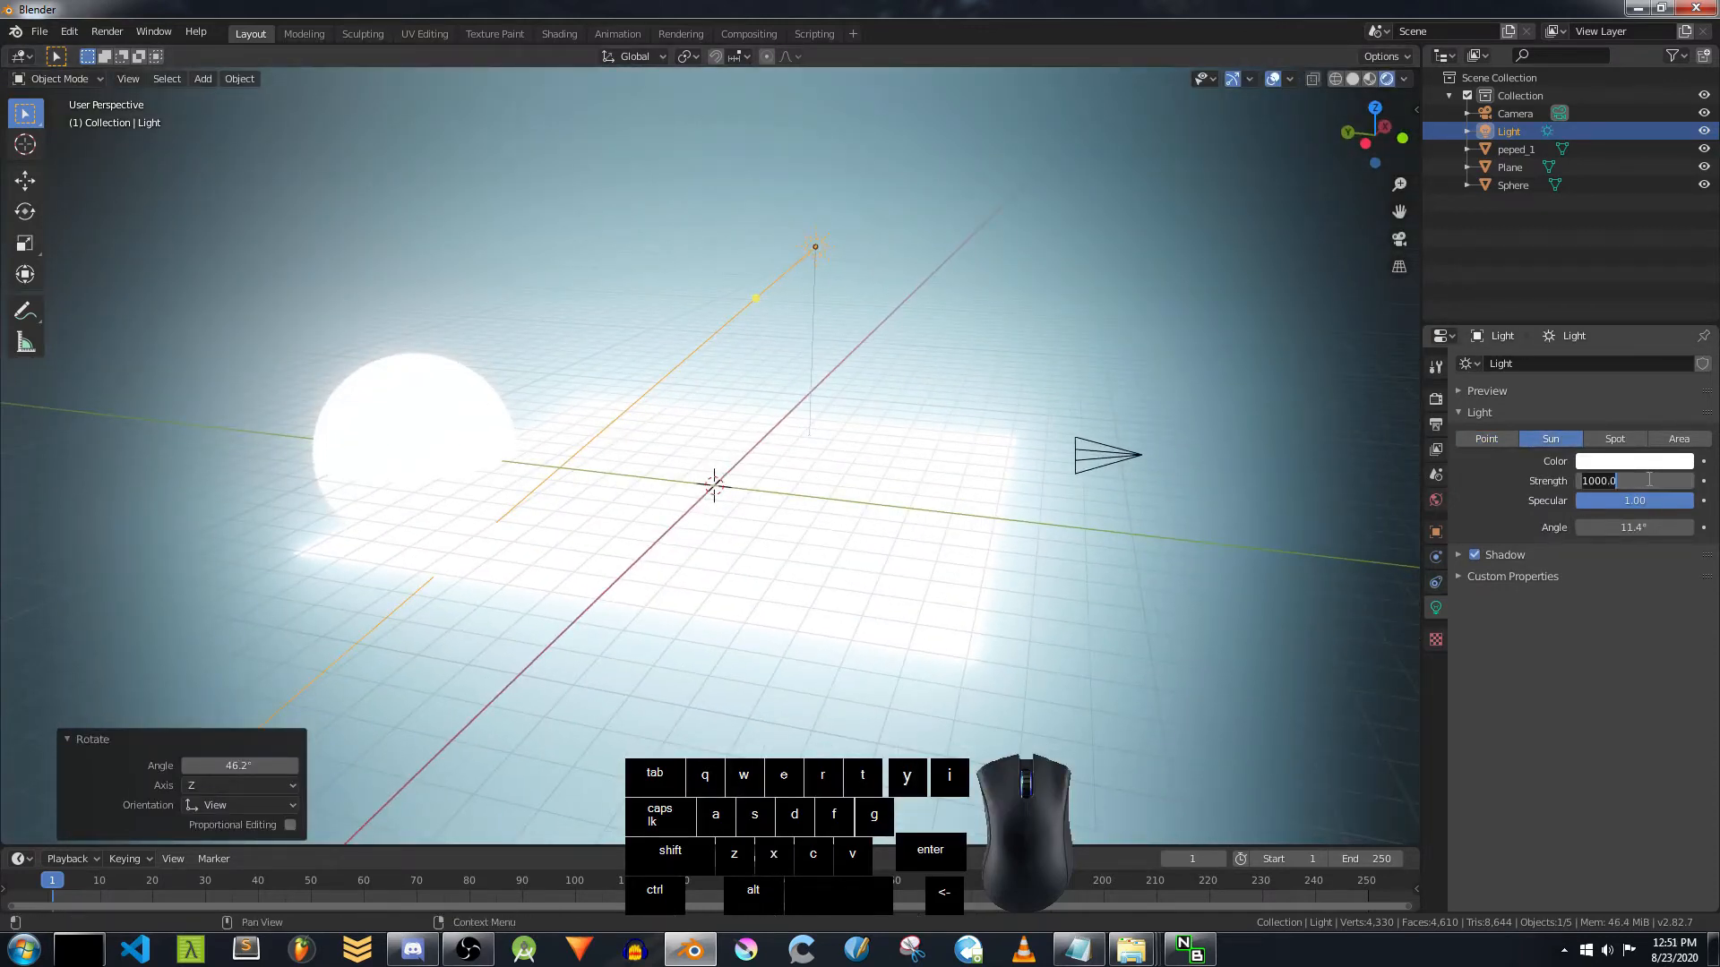
pyautogui.write('5')
pyautogui.press('Return')
pyautogui.click(1399, 239)
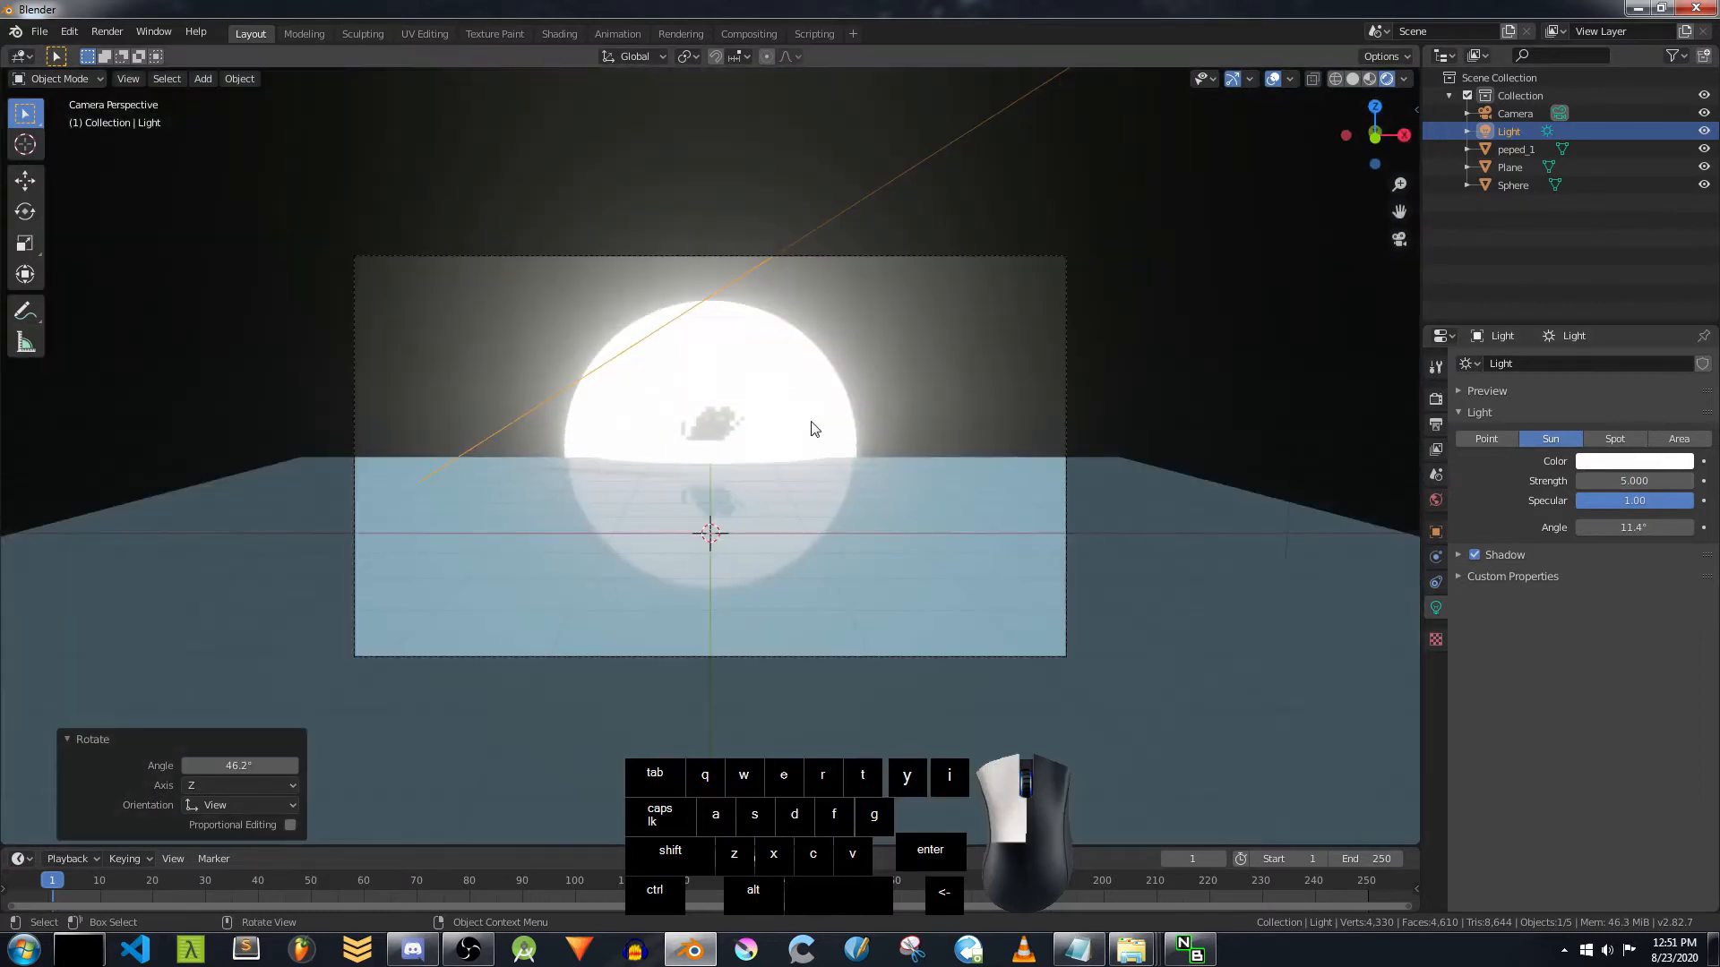
# Step: Scale the frog image plane up by about 1.91 and briefly play the animation
pyautogui.scroll(1, 802, 434)
pyautogui.click(729, 416)
pyautogui.press('s')
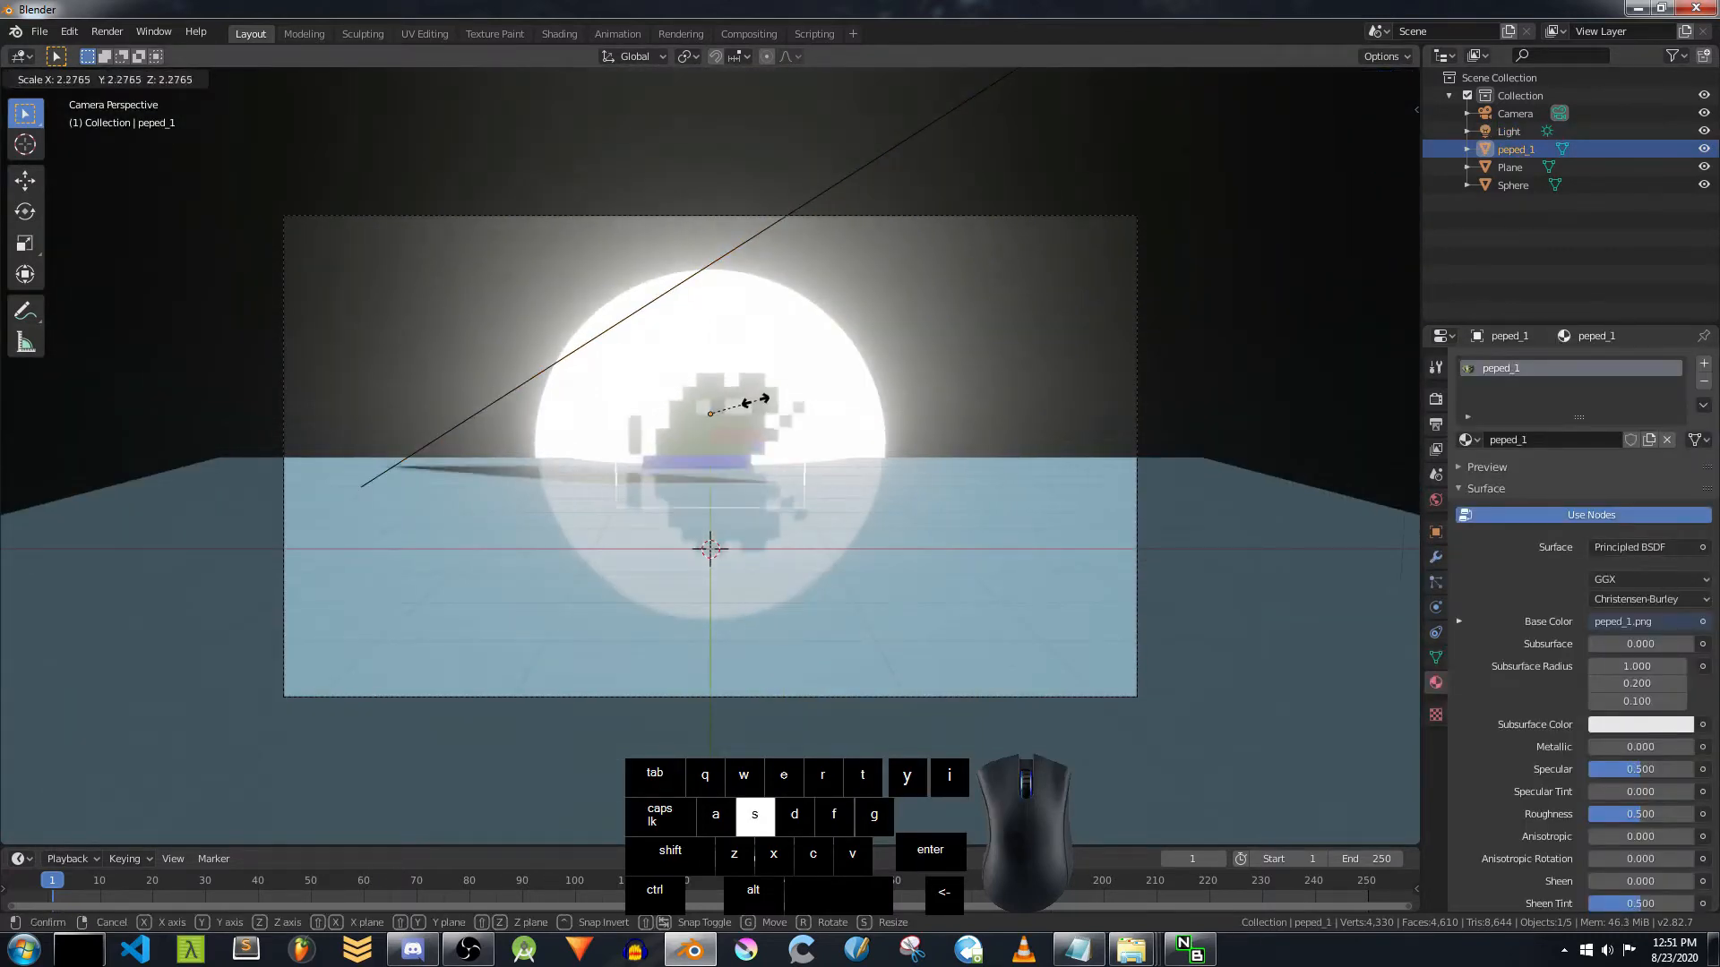
pyautogui.click(747, 408)
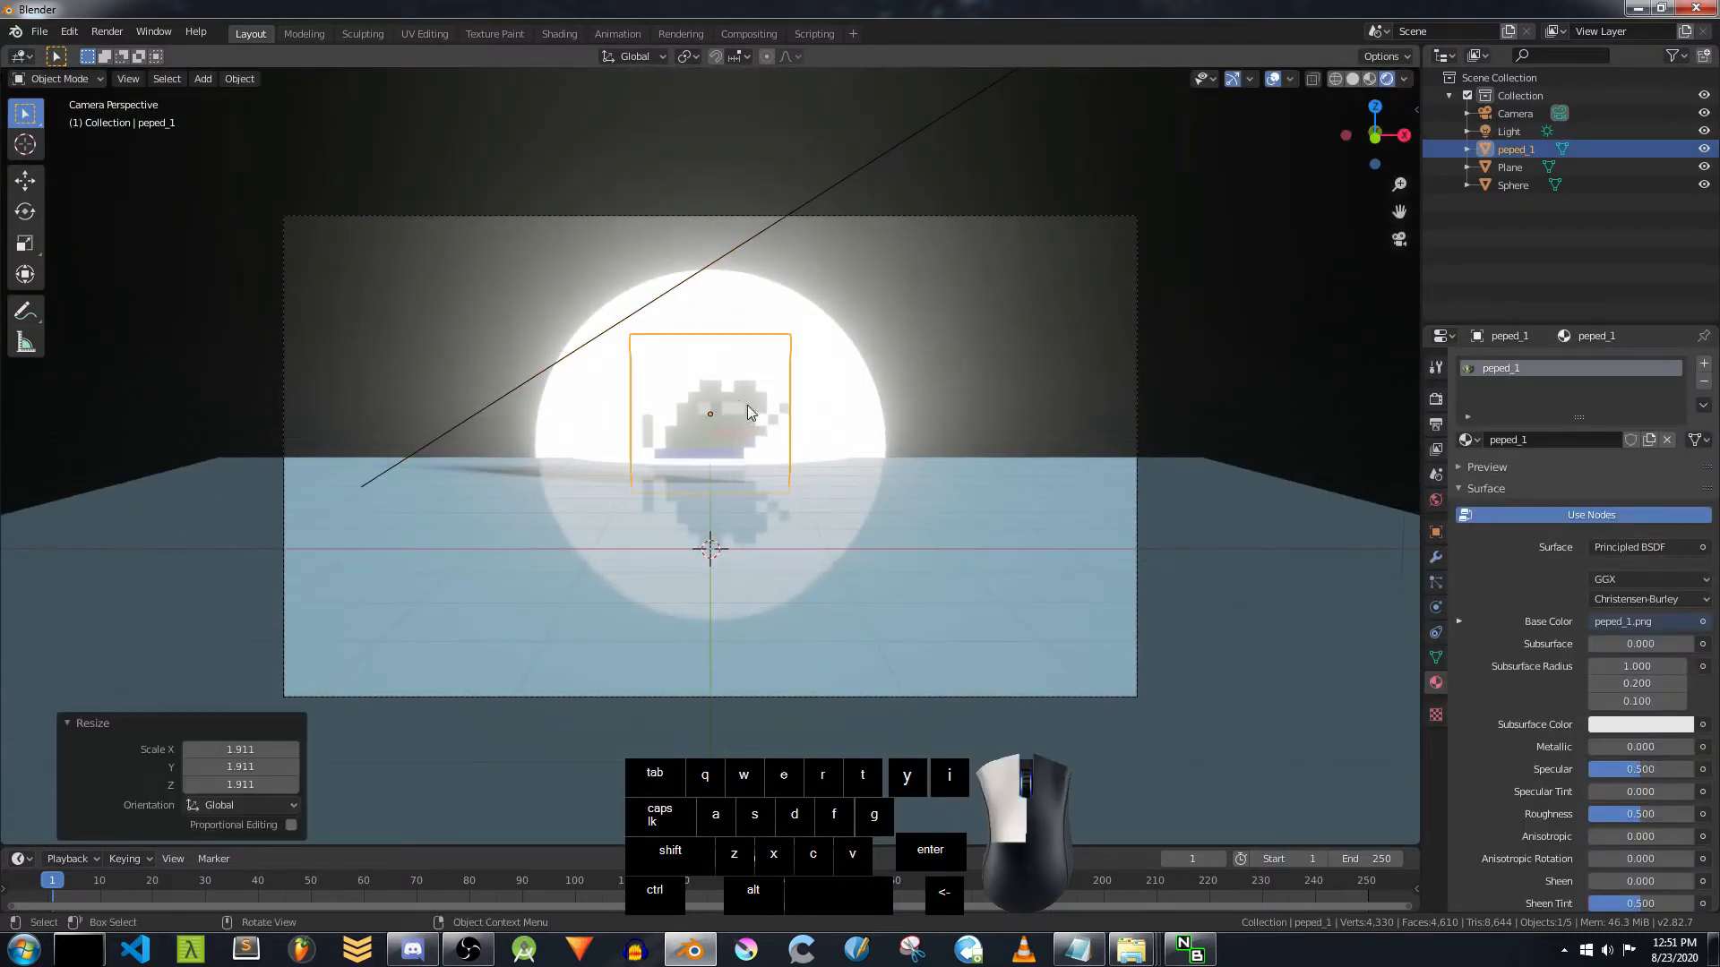
pyautogui.click(276, 394)
pyautogui.press('space')
pyautogui.press('space')
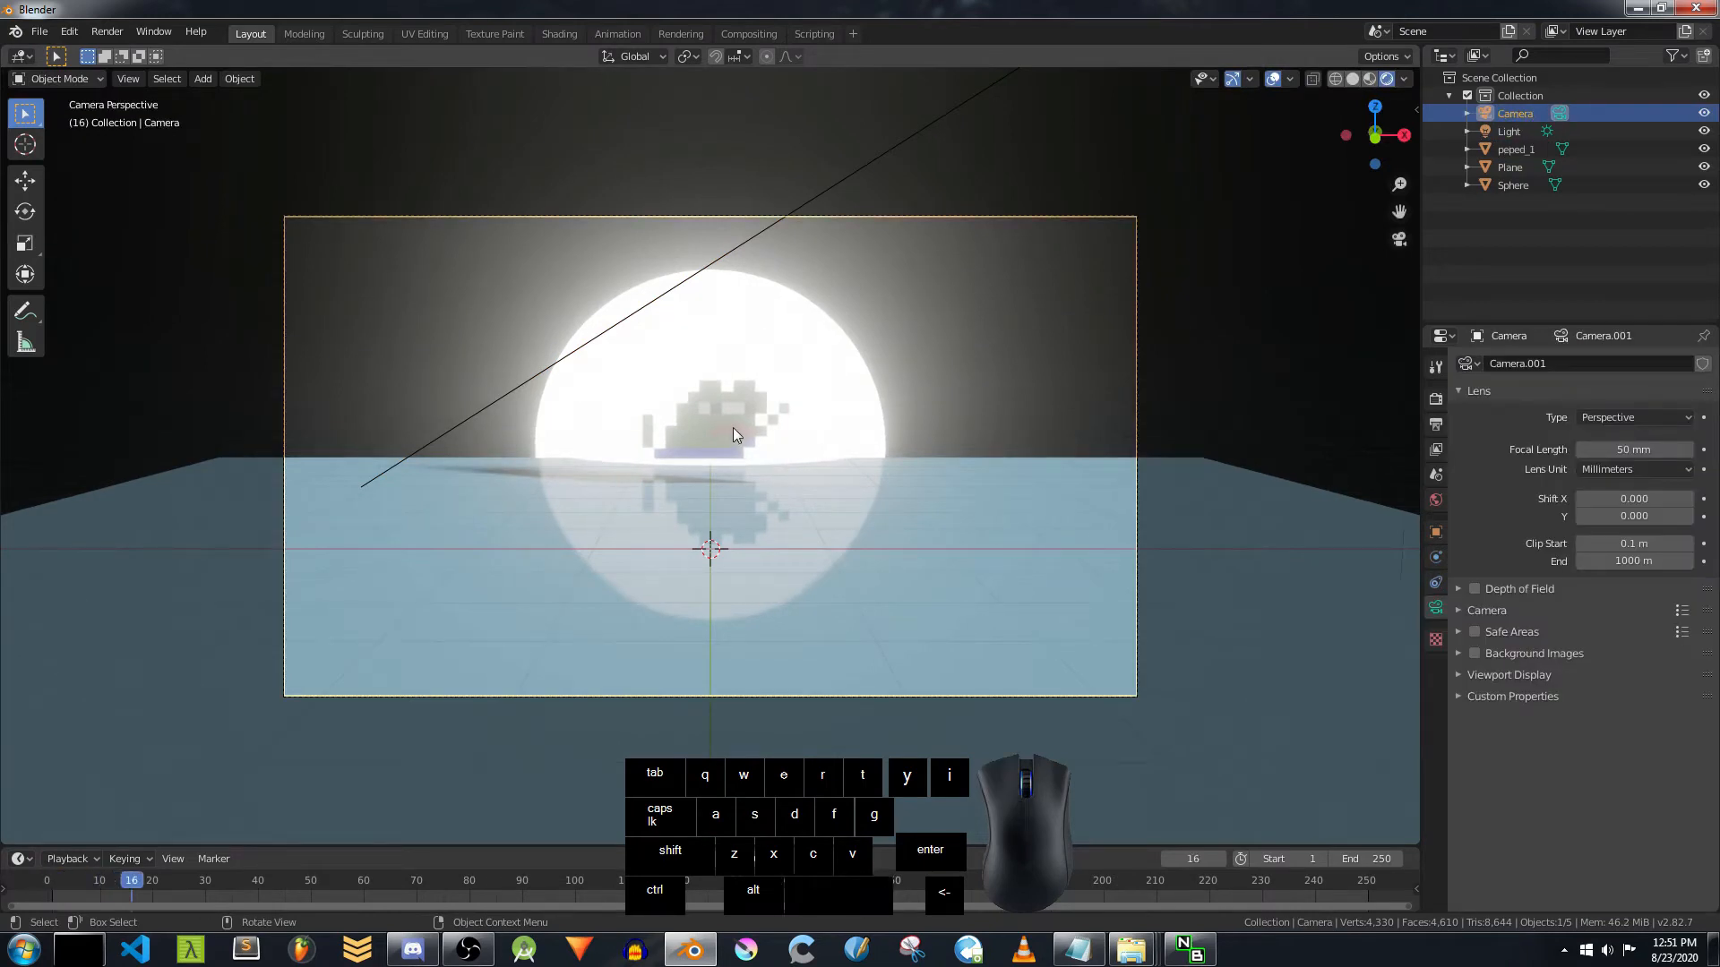
# Step: Split the viewport and show the frog image plane's material nodes in a Shader Editor beside it
pyautogui.click(749, 417)
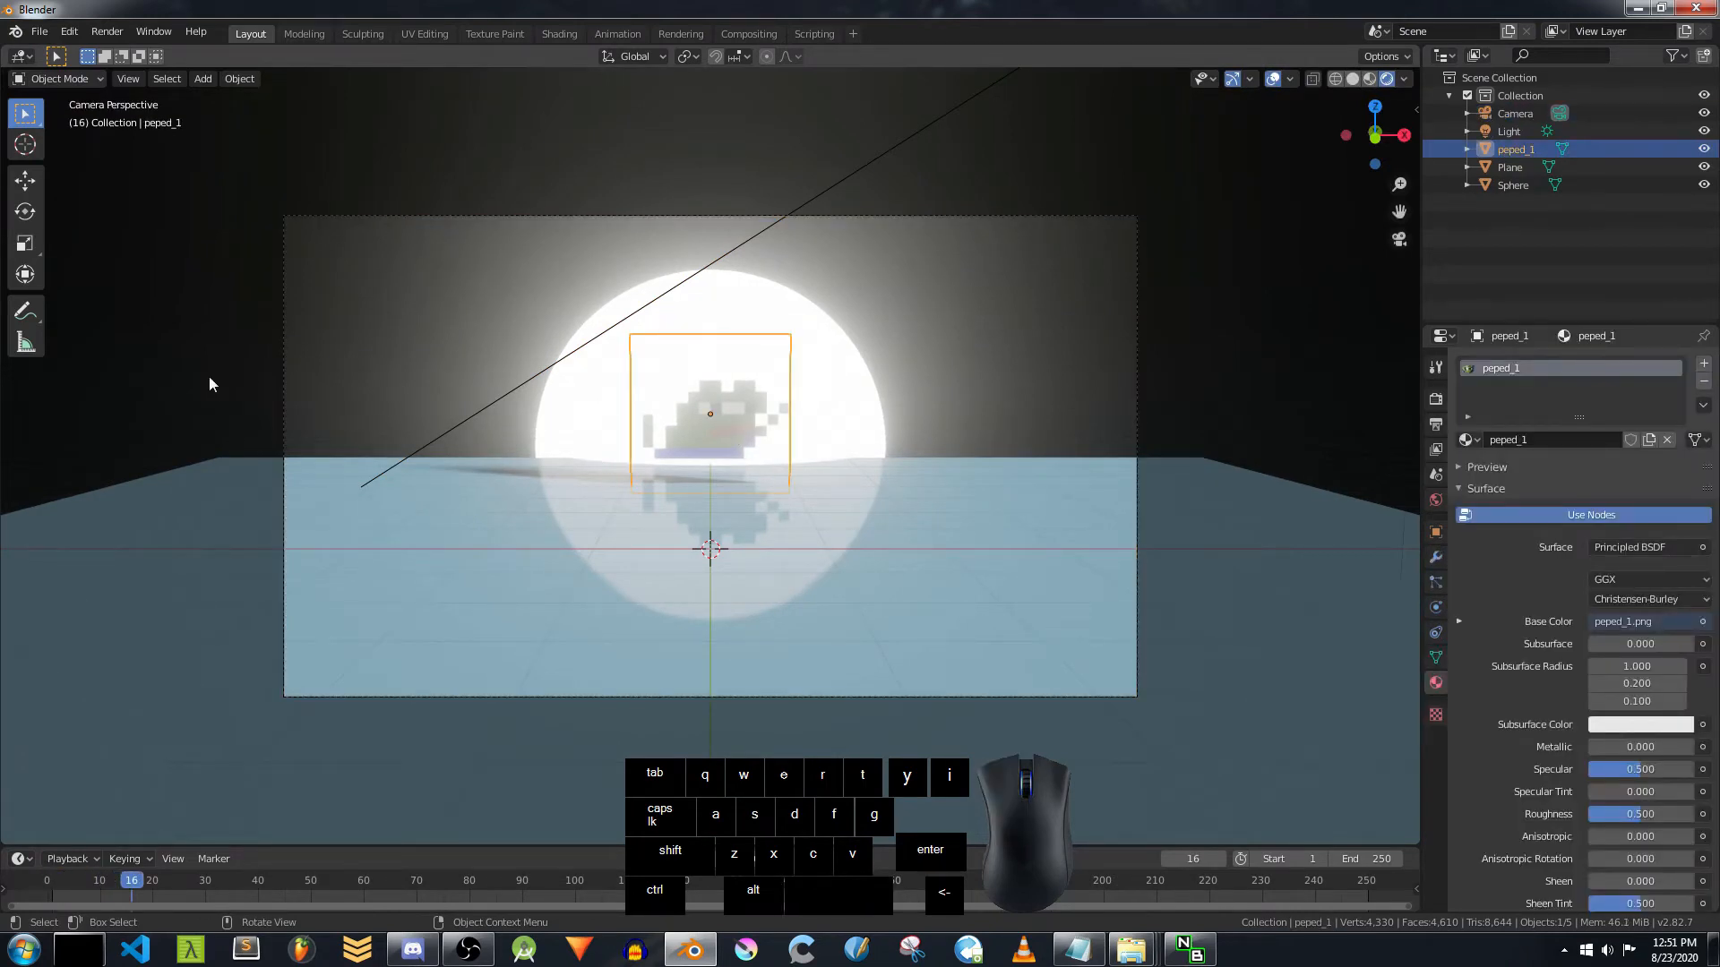
pyautogui.moveTo(9, 80); pyautogui.dragTo(551, 106)
pyautogui.click(22, 57)
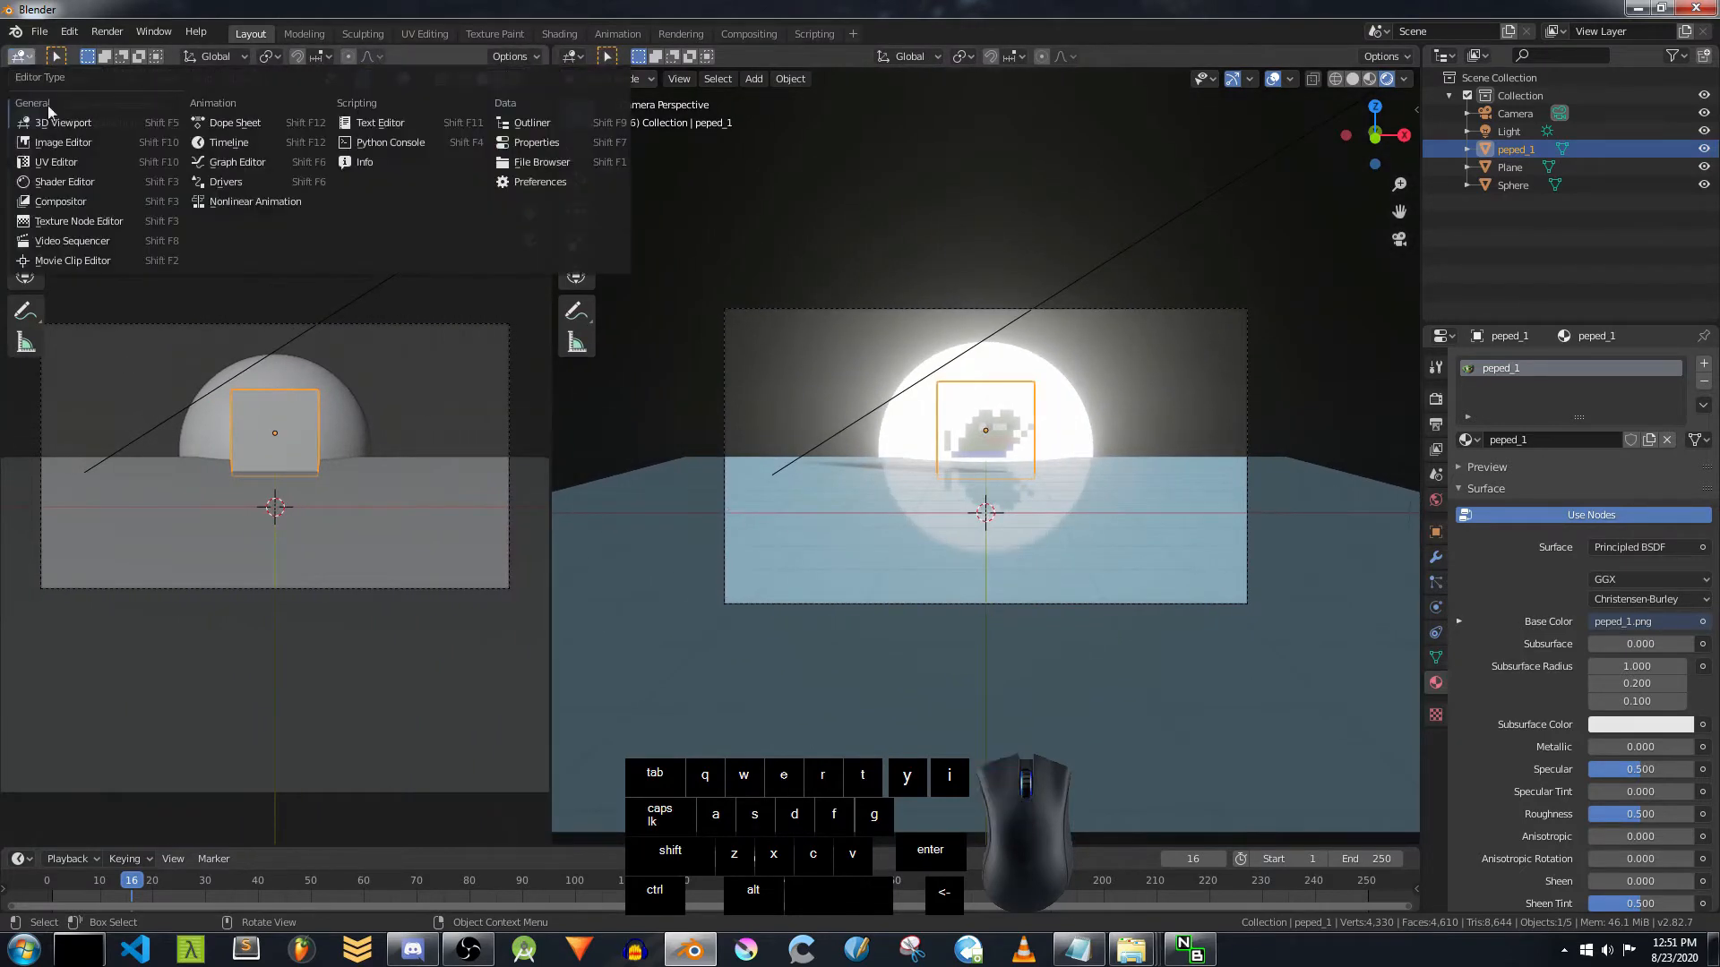
pyautogui.click(114, 182)
pyautogui.scroll(4, 121, 380)
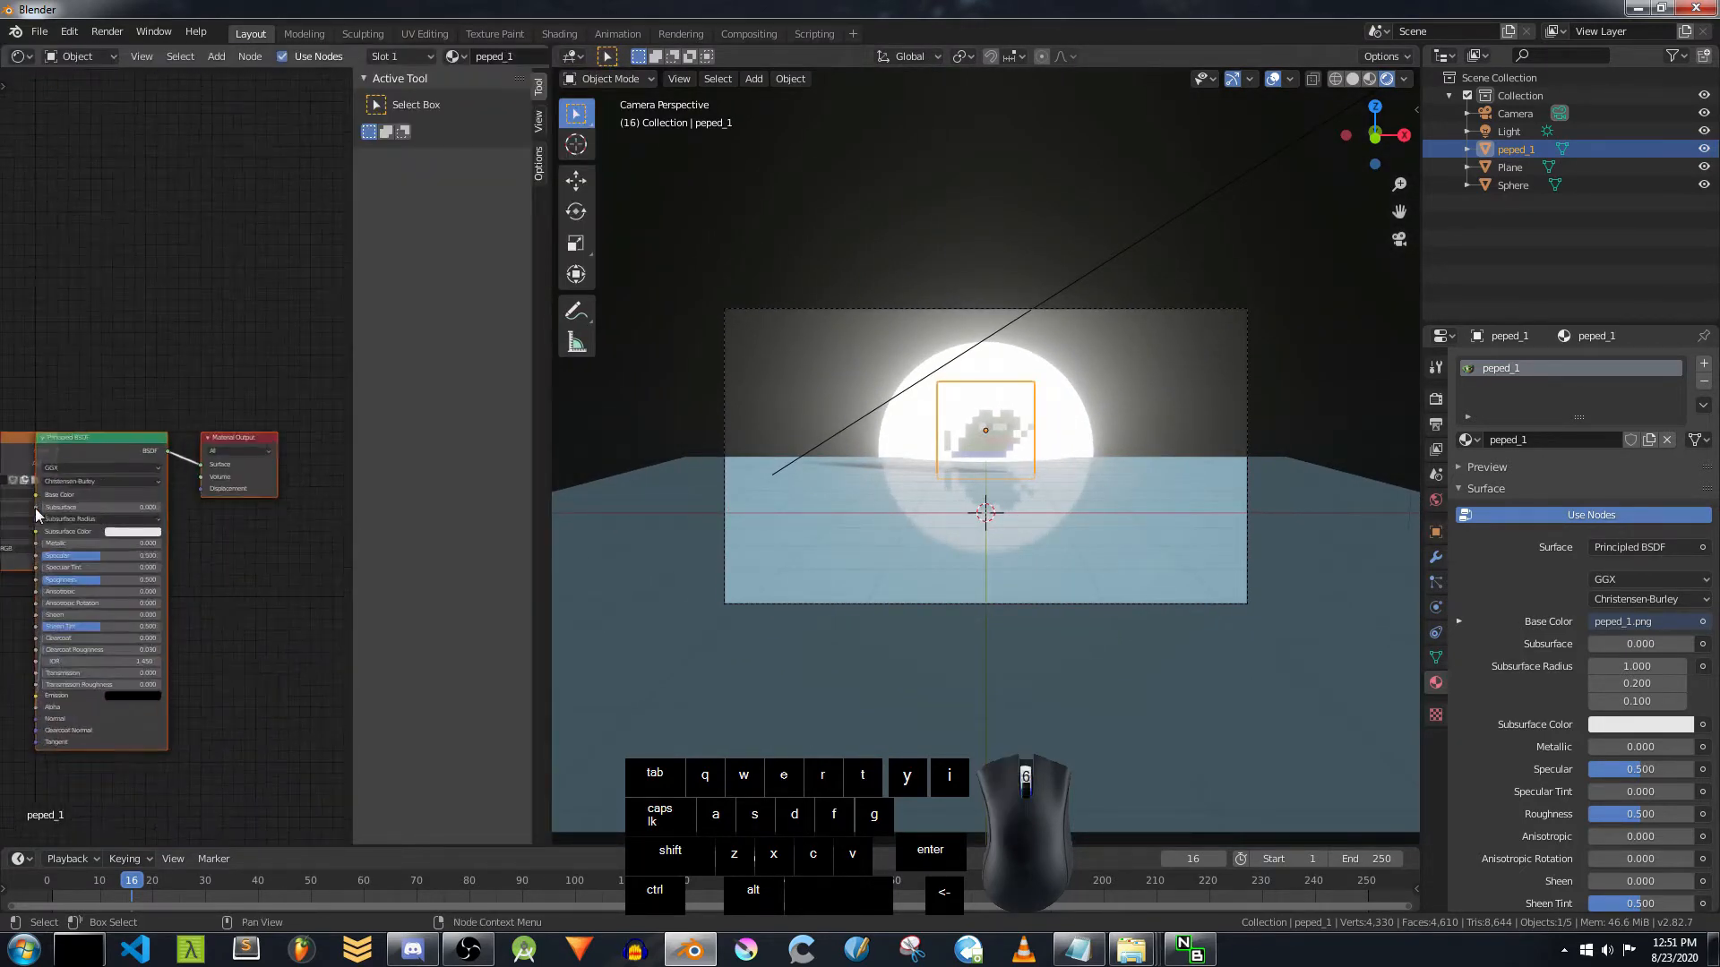
pyautogui.moveTo(121, 381); pyautogui.dragTo(242, 219, button='middle')
# Step: Load peped_1.png through peped_6.png into the frog material's image texture node
pyautogui.click(345, 366)
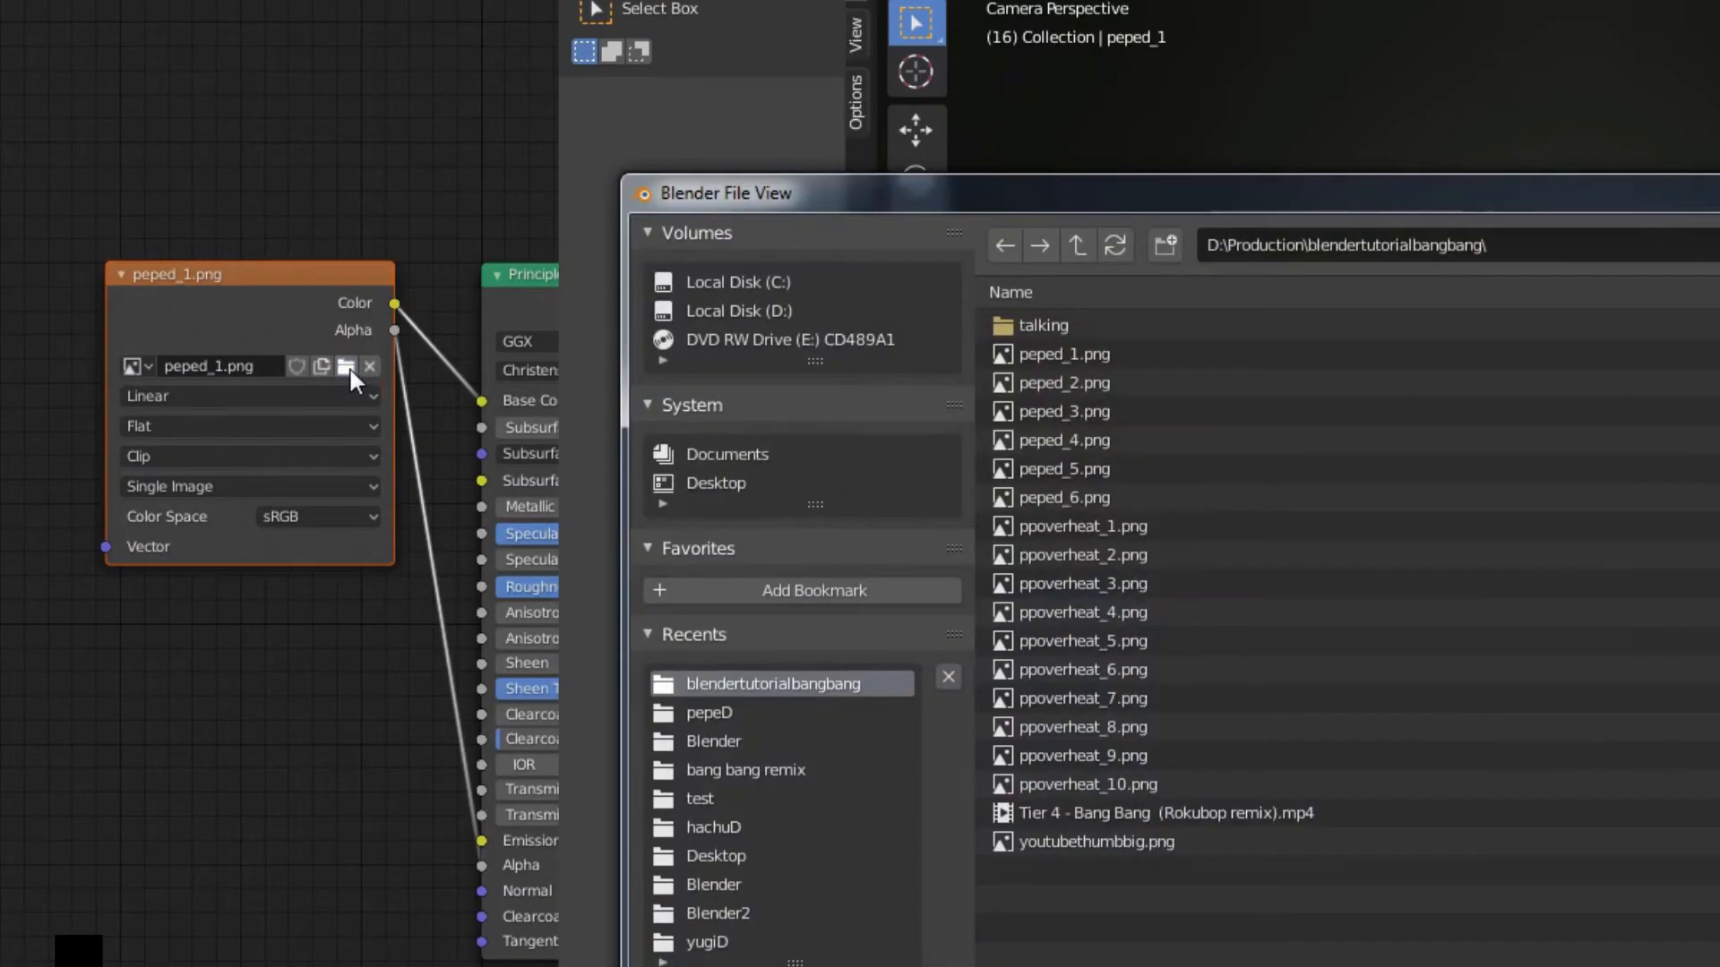
pyautogui.click(1080, 357)
pyautogui.keyDown('shift'); pyautogui.click(1103, 500); pyautogui.keyUp('shift')
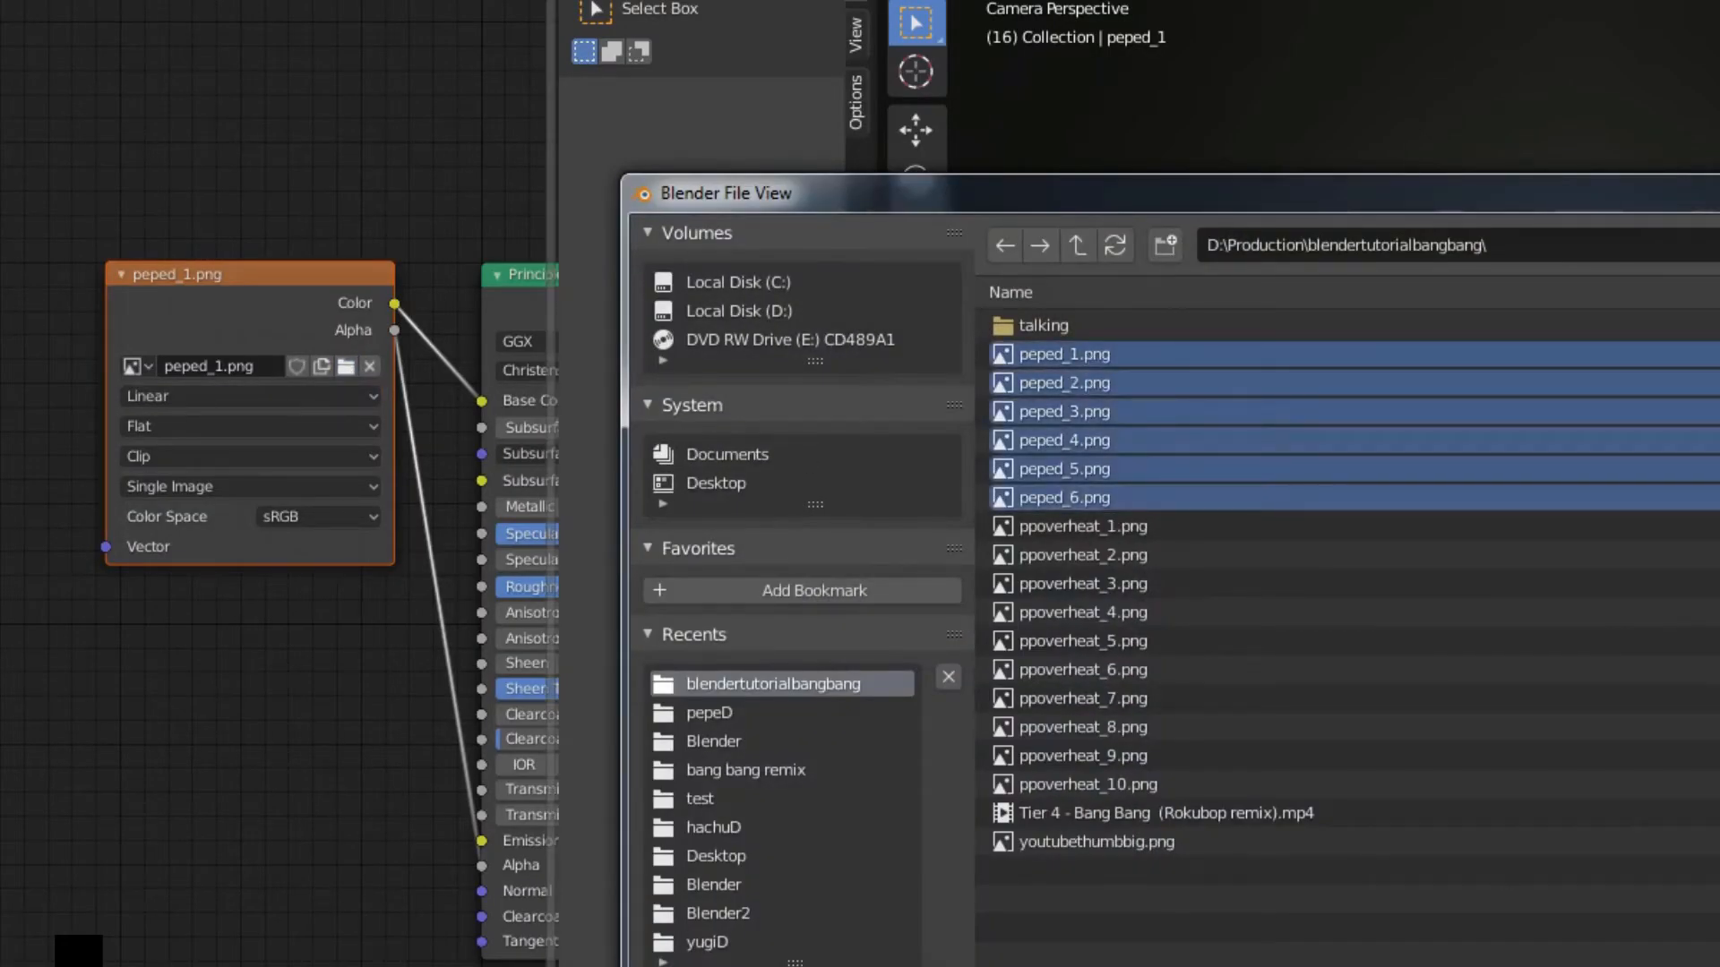
pyautogui.press('Return')
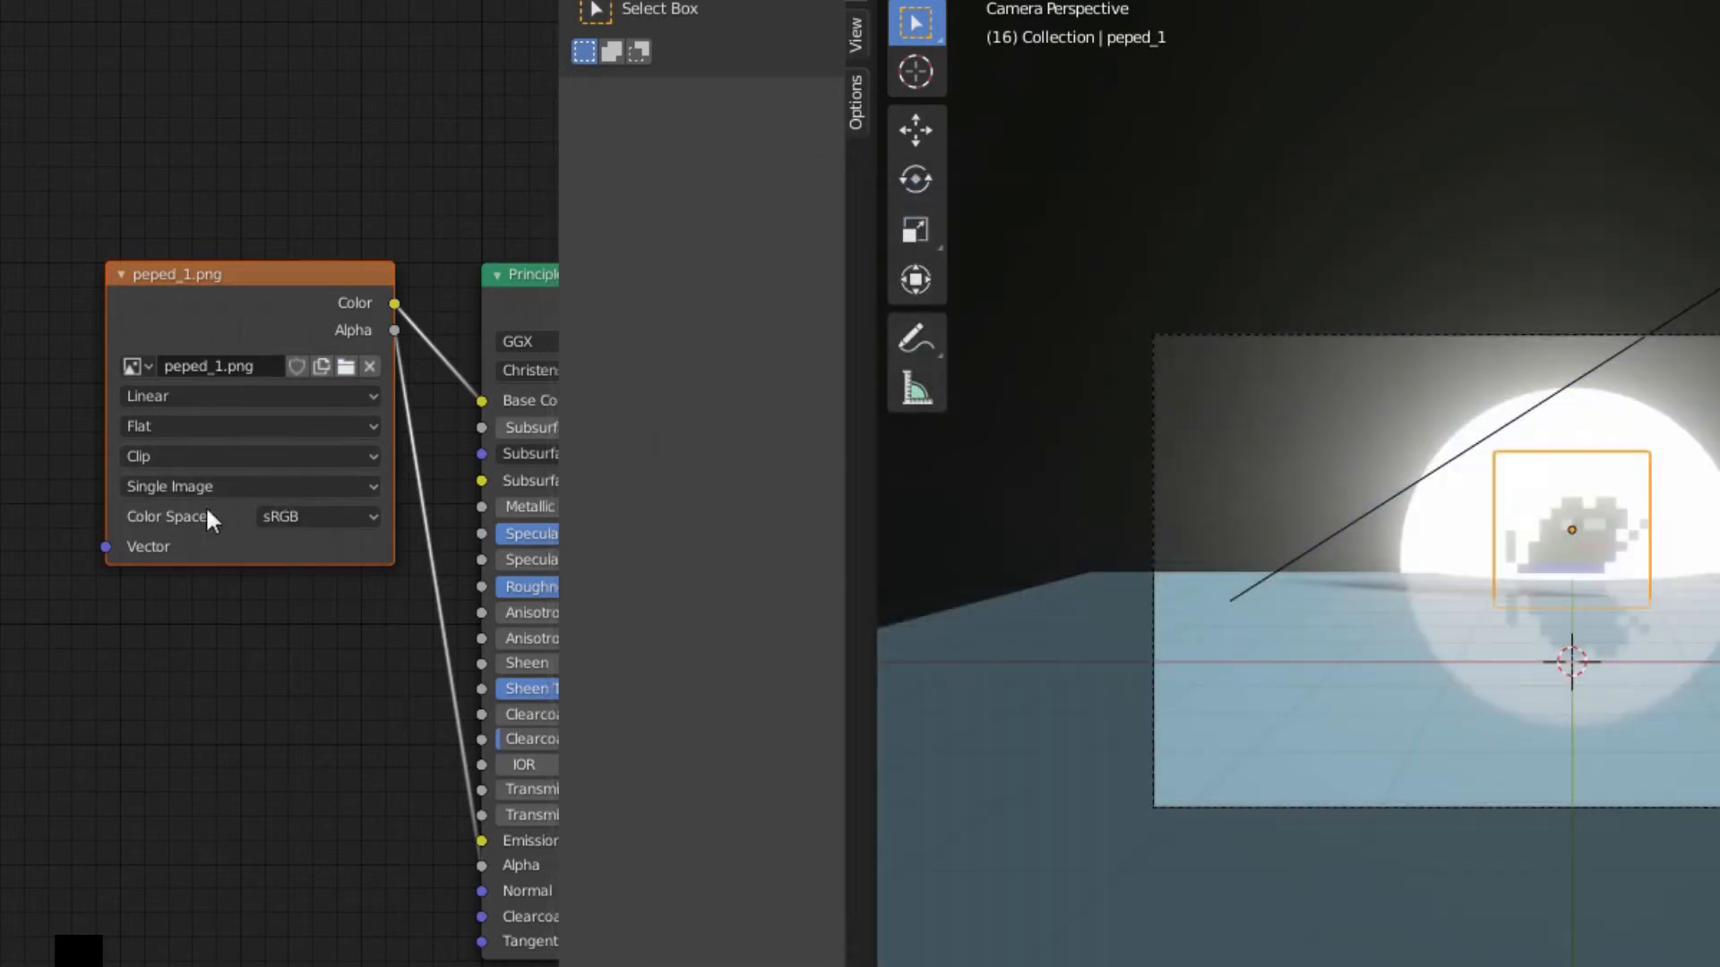
# Step: Set the frog texture's source to Image Sequence with 6 frames, make it cyclic, and play the animation to check it
pyautogui.scroll(2, 99, 528)
pyautogui.click(179, 460)
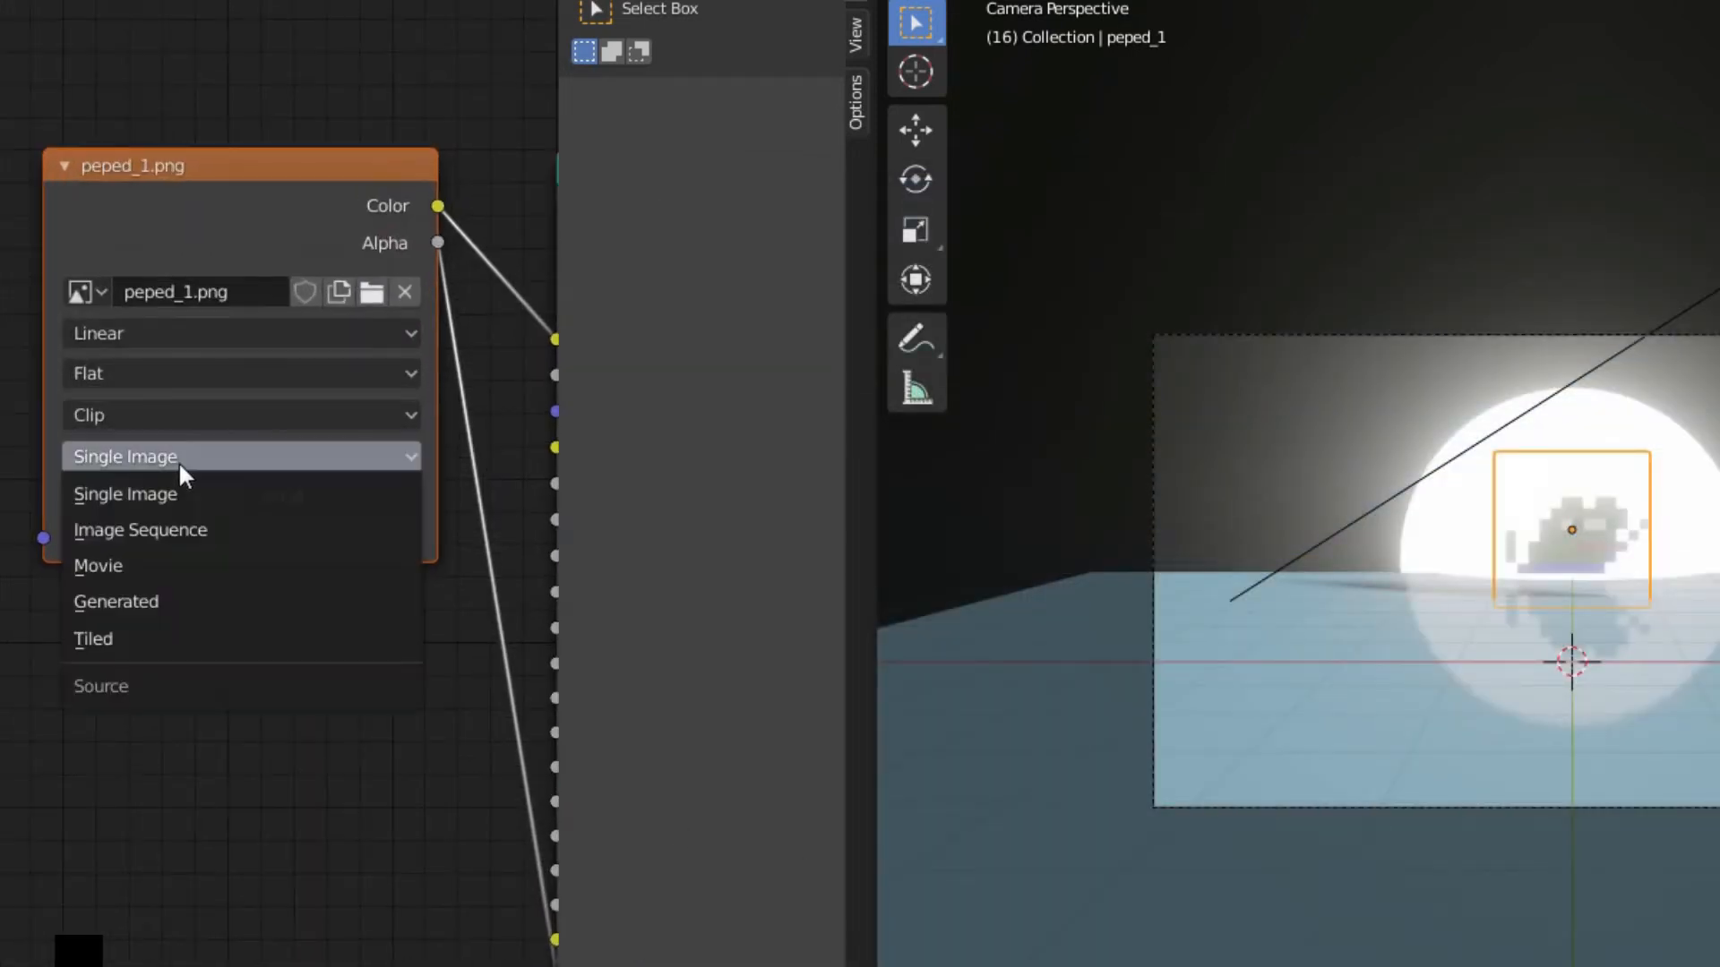
pyautogui.click(179, 530)
pyautogui.moveTo(184, 537); pyautogui.dragTo(224, 537)
pyautogui.click(78, 637)
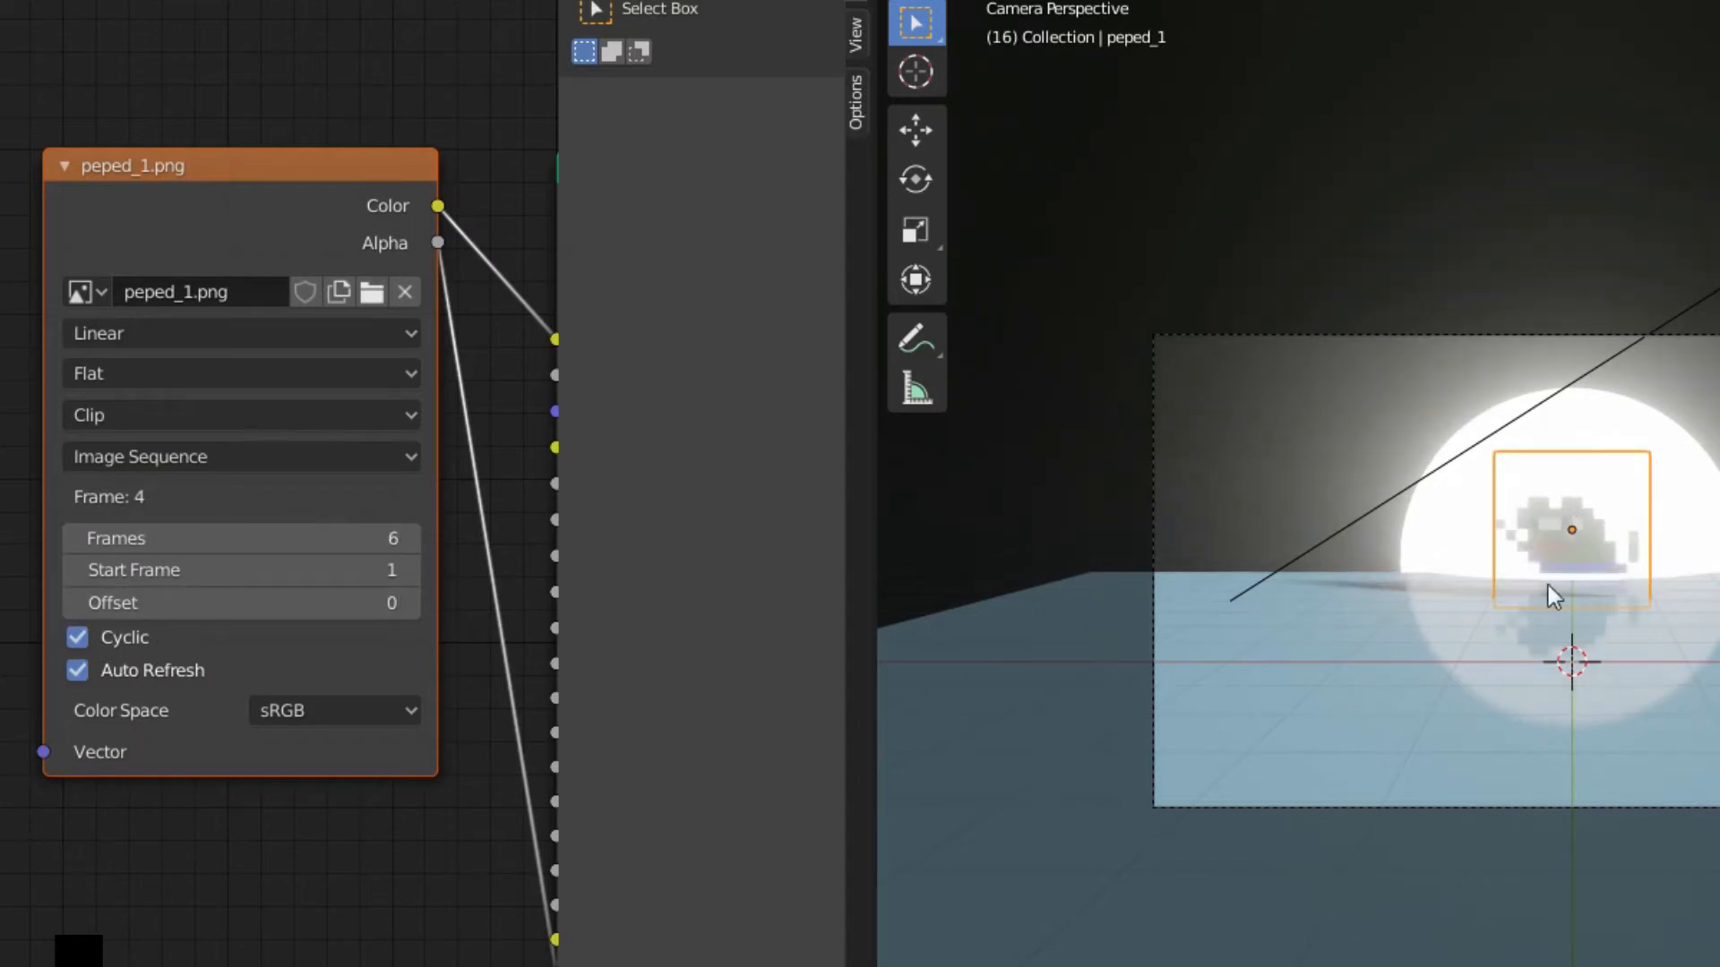
pyautogui.press('space')
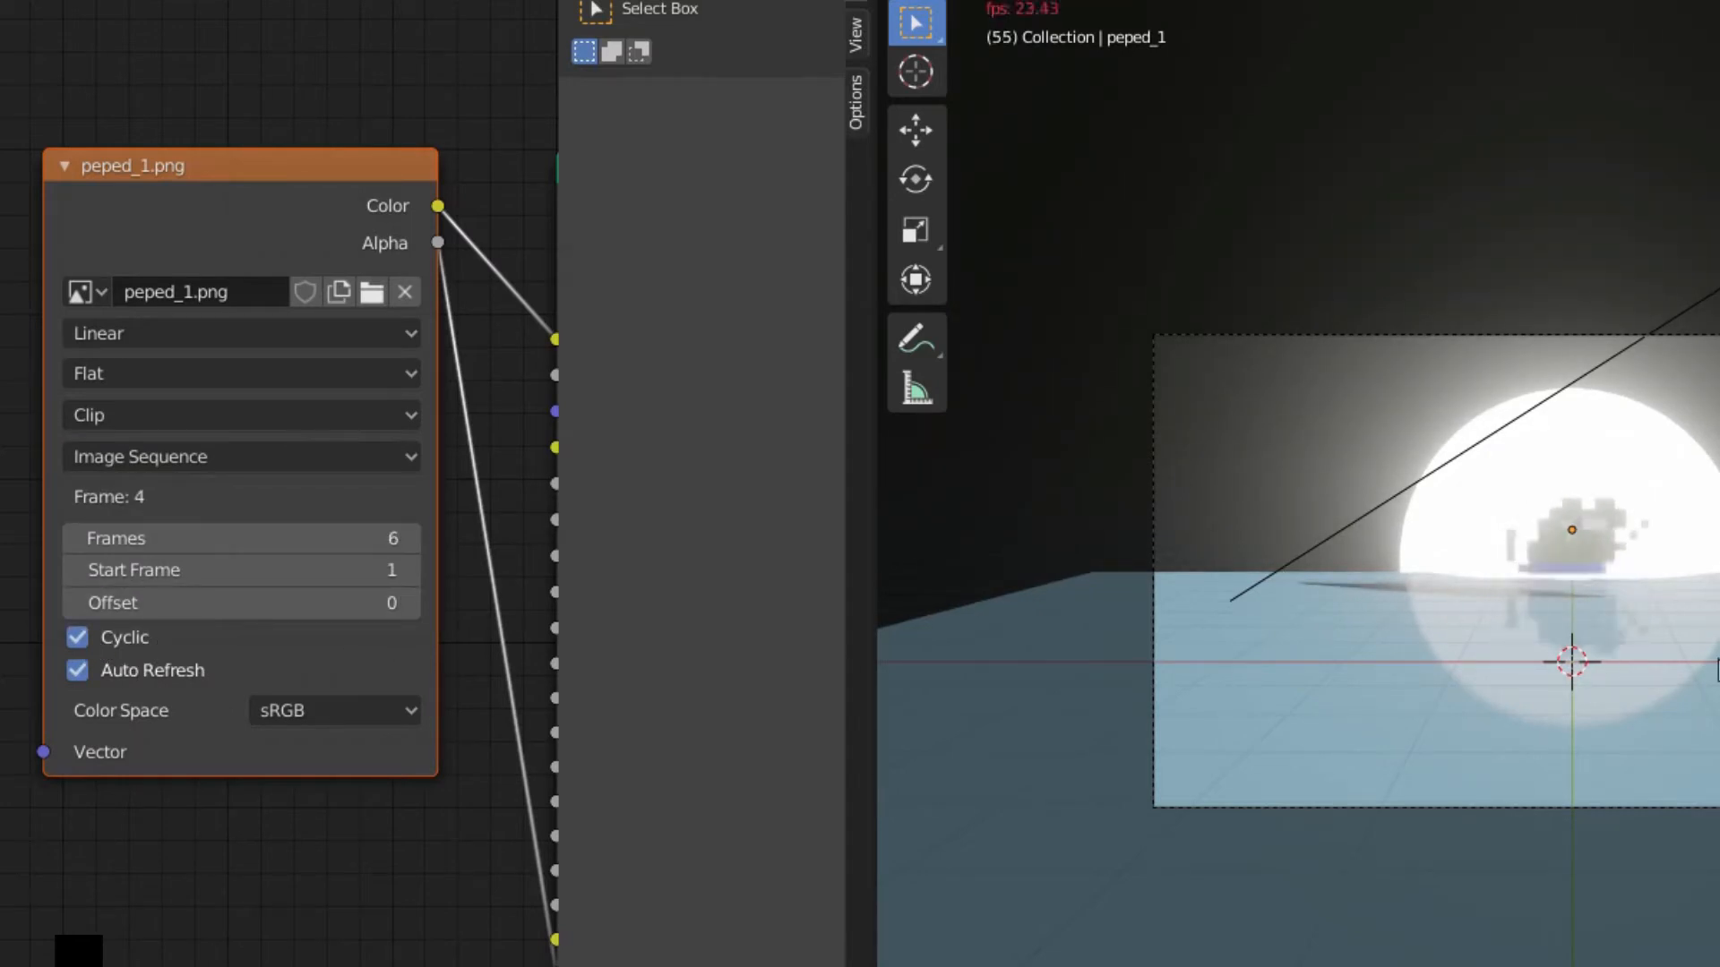
pyautogui.press('space')
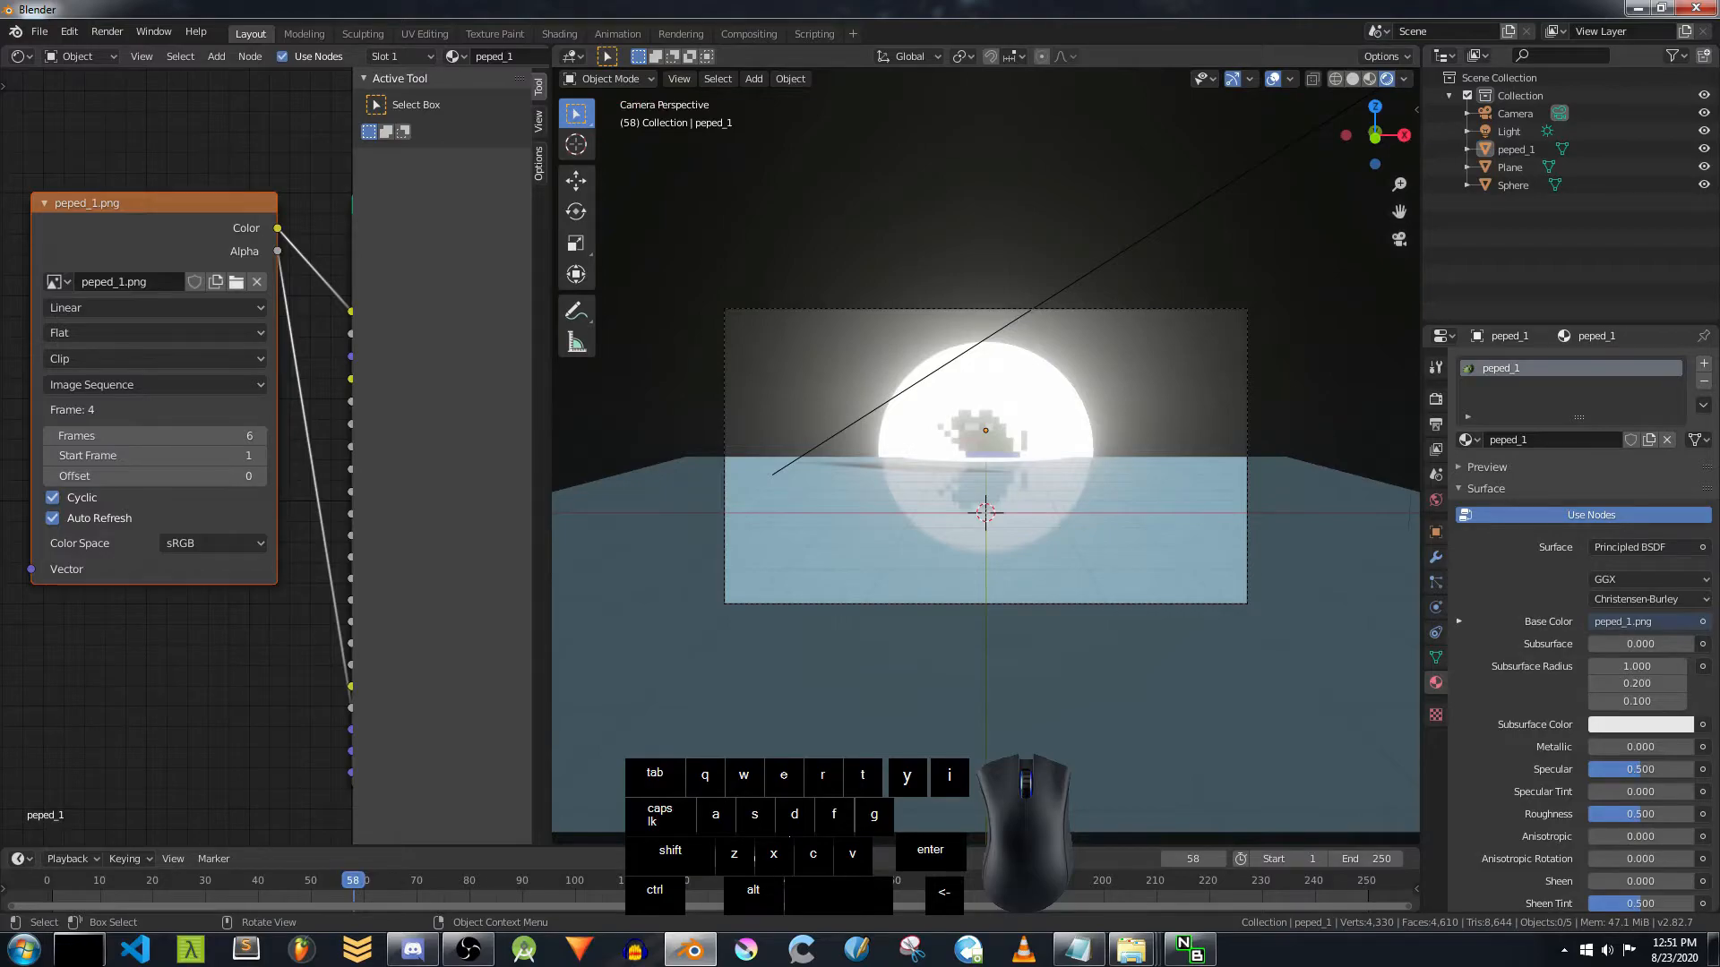
# Step: Enlarge the timeline area and switch it to the Video Sequencer
pyautogui.moveTo(36, 847); pyautogui.dragTo(35, 455)
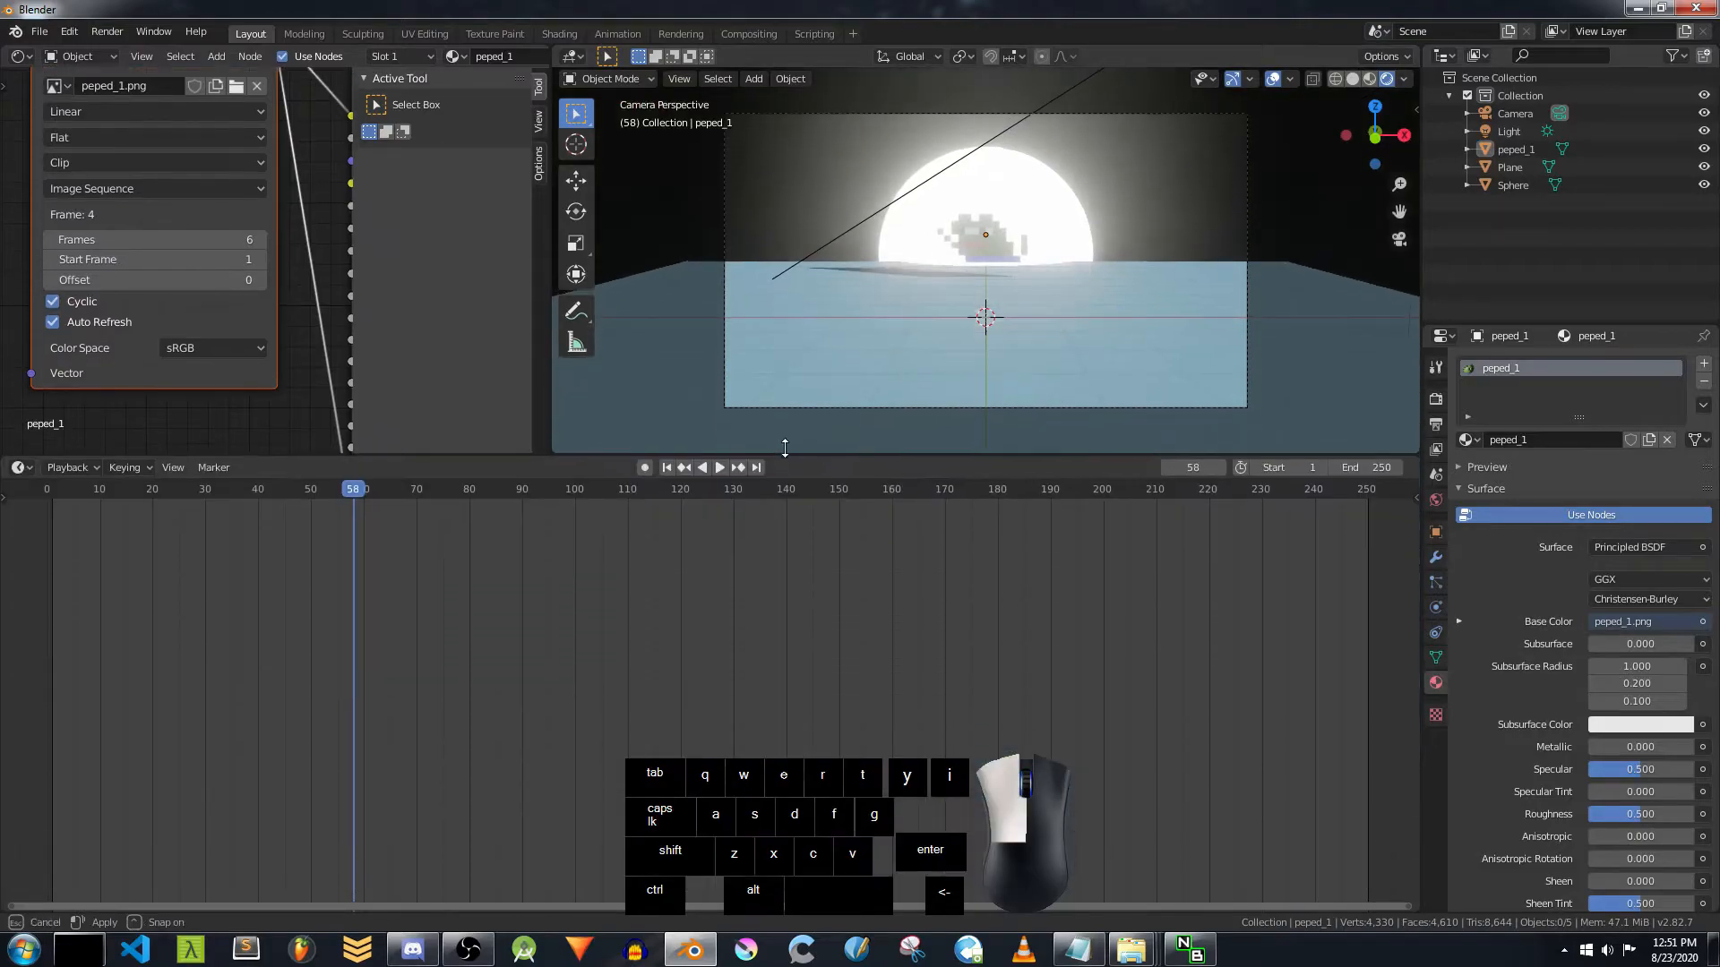
pyautogui.click(21, 463)
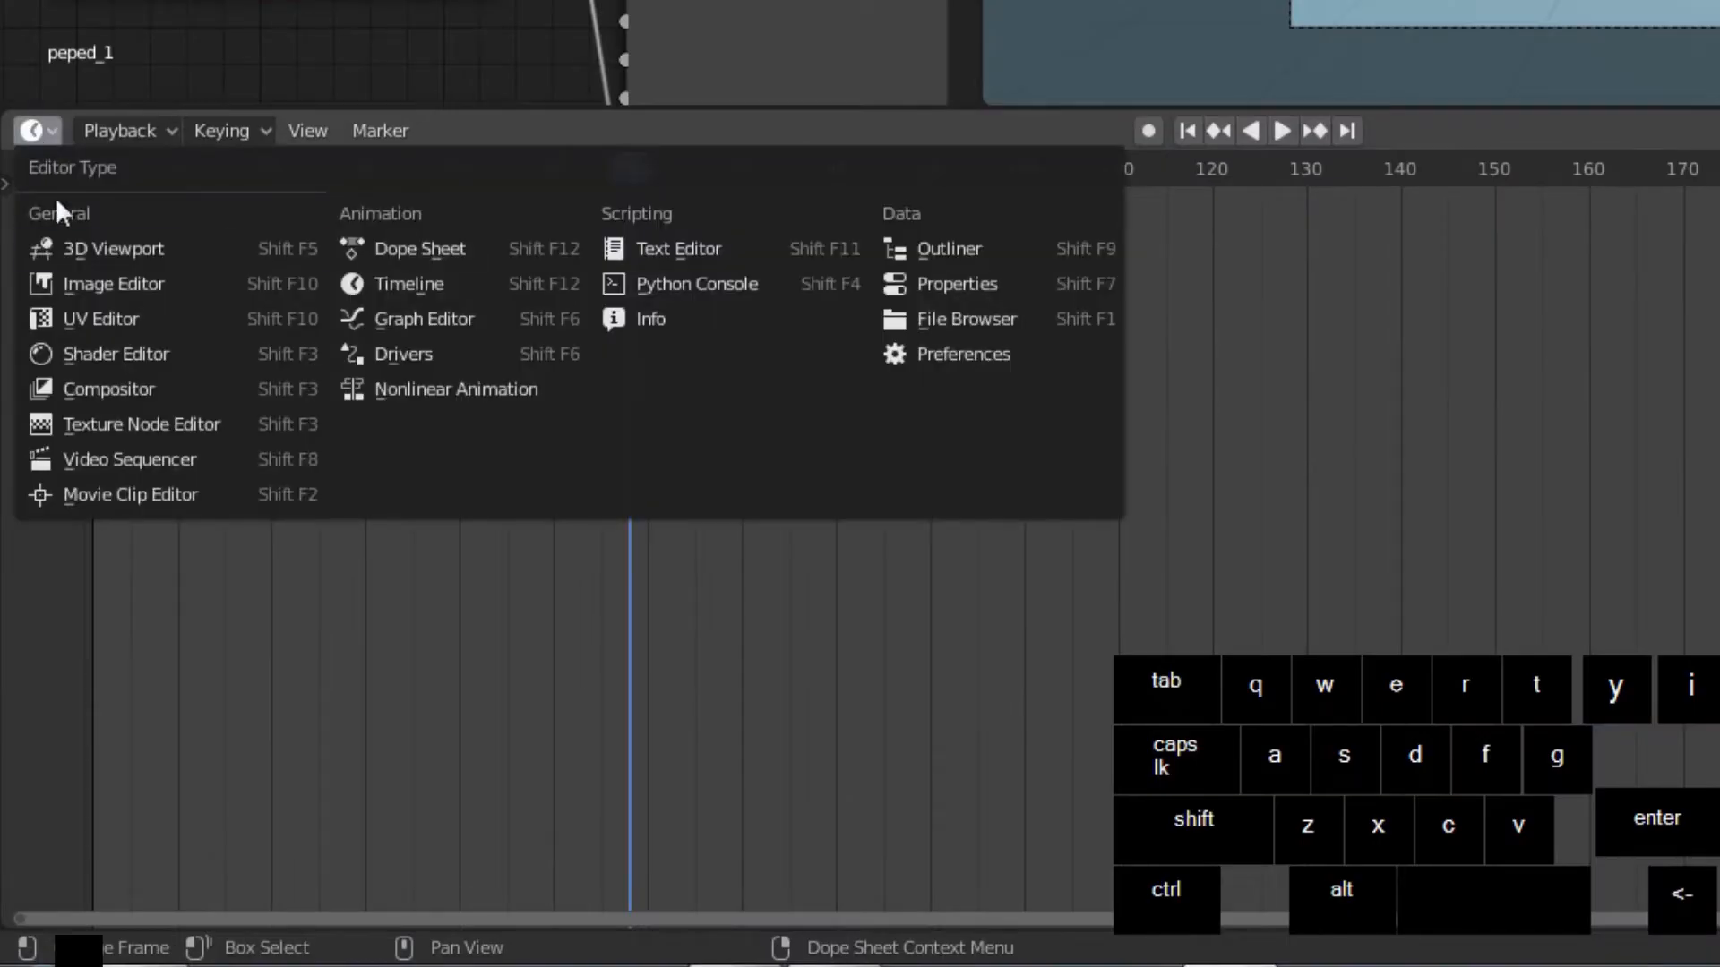
pyautogui.click(160, 461)
pyautogui.press('Home')
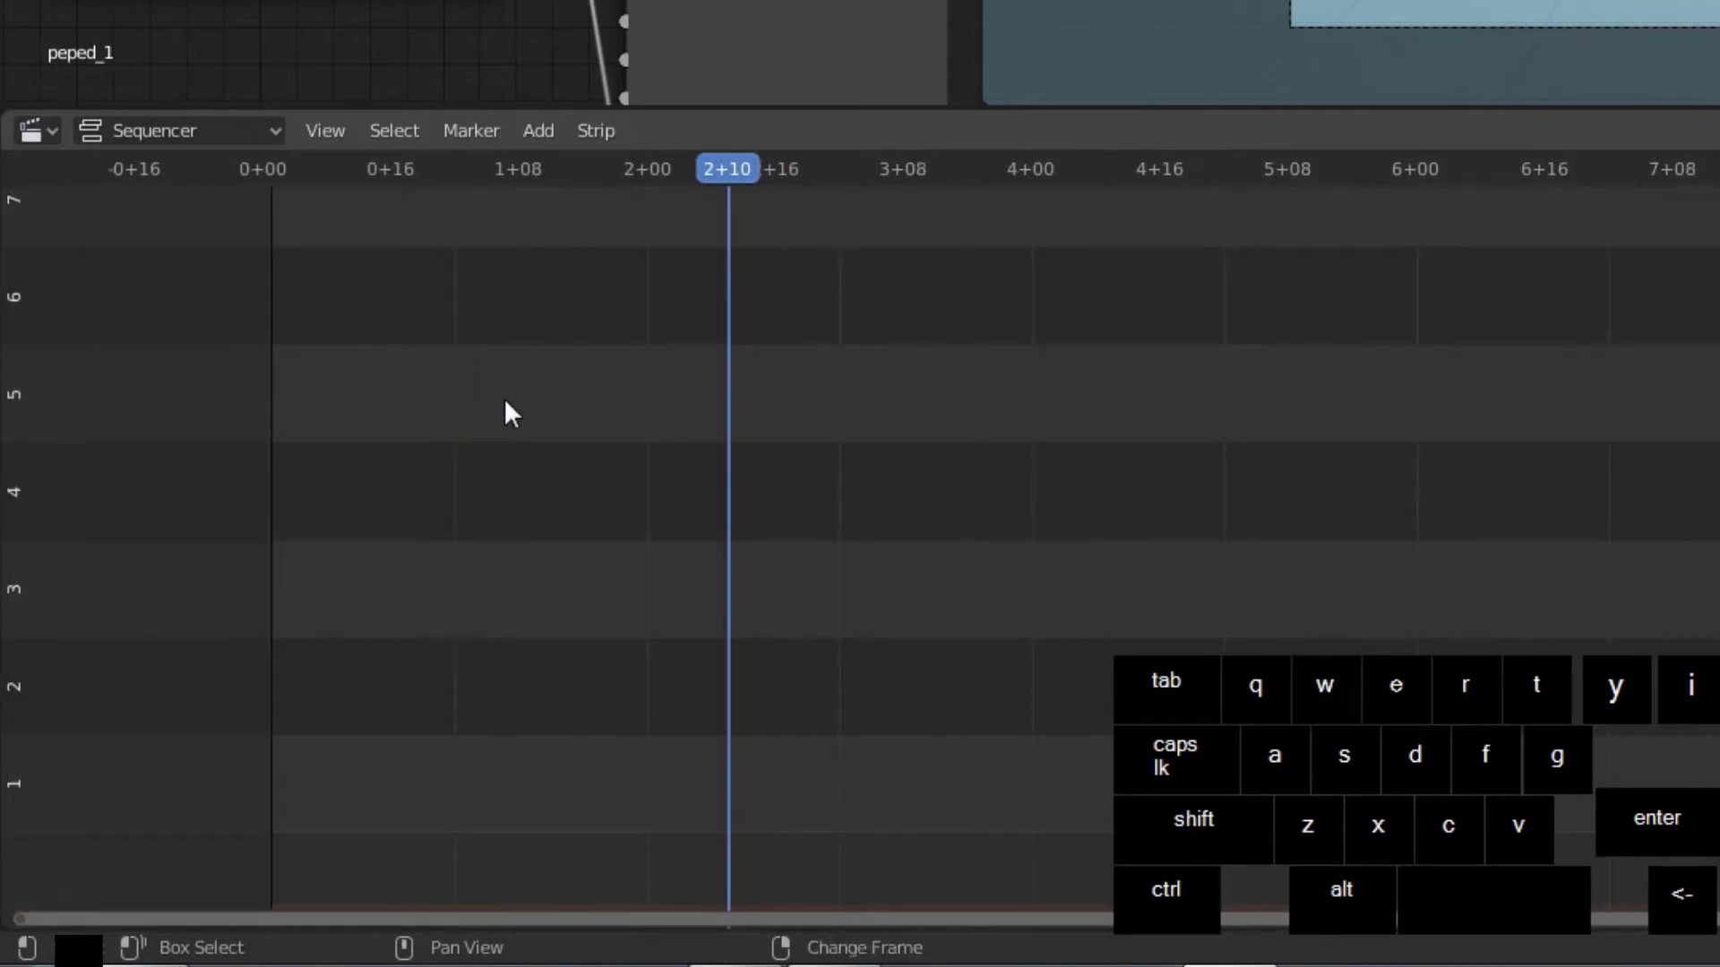
# Step: Add the sound Tier 4 - Bang Bang (Rokubop remix).wav at frame 1 and play it while watching the camera view
pyautogui.hotkey('shift', 'Left')
pyautogui.hotkey('shift', 'a')
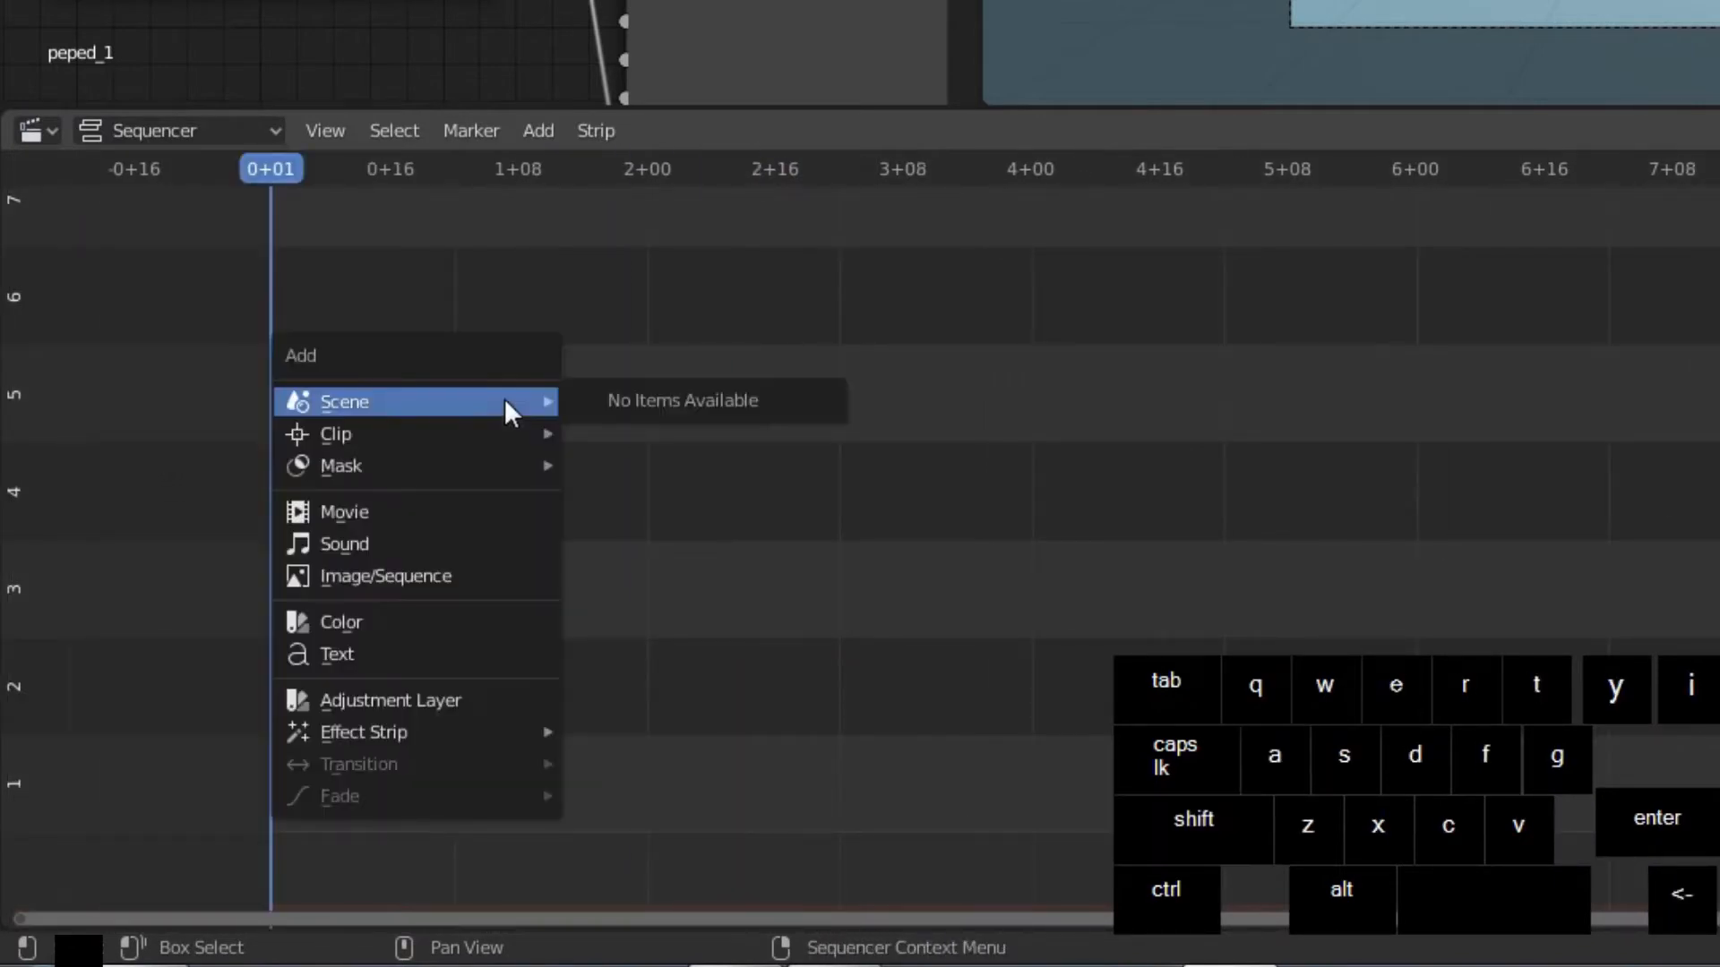
pyautogui.click(350, 544)
pyautogui.doubleClick(713, 337)
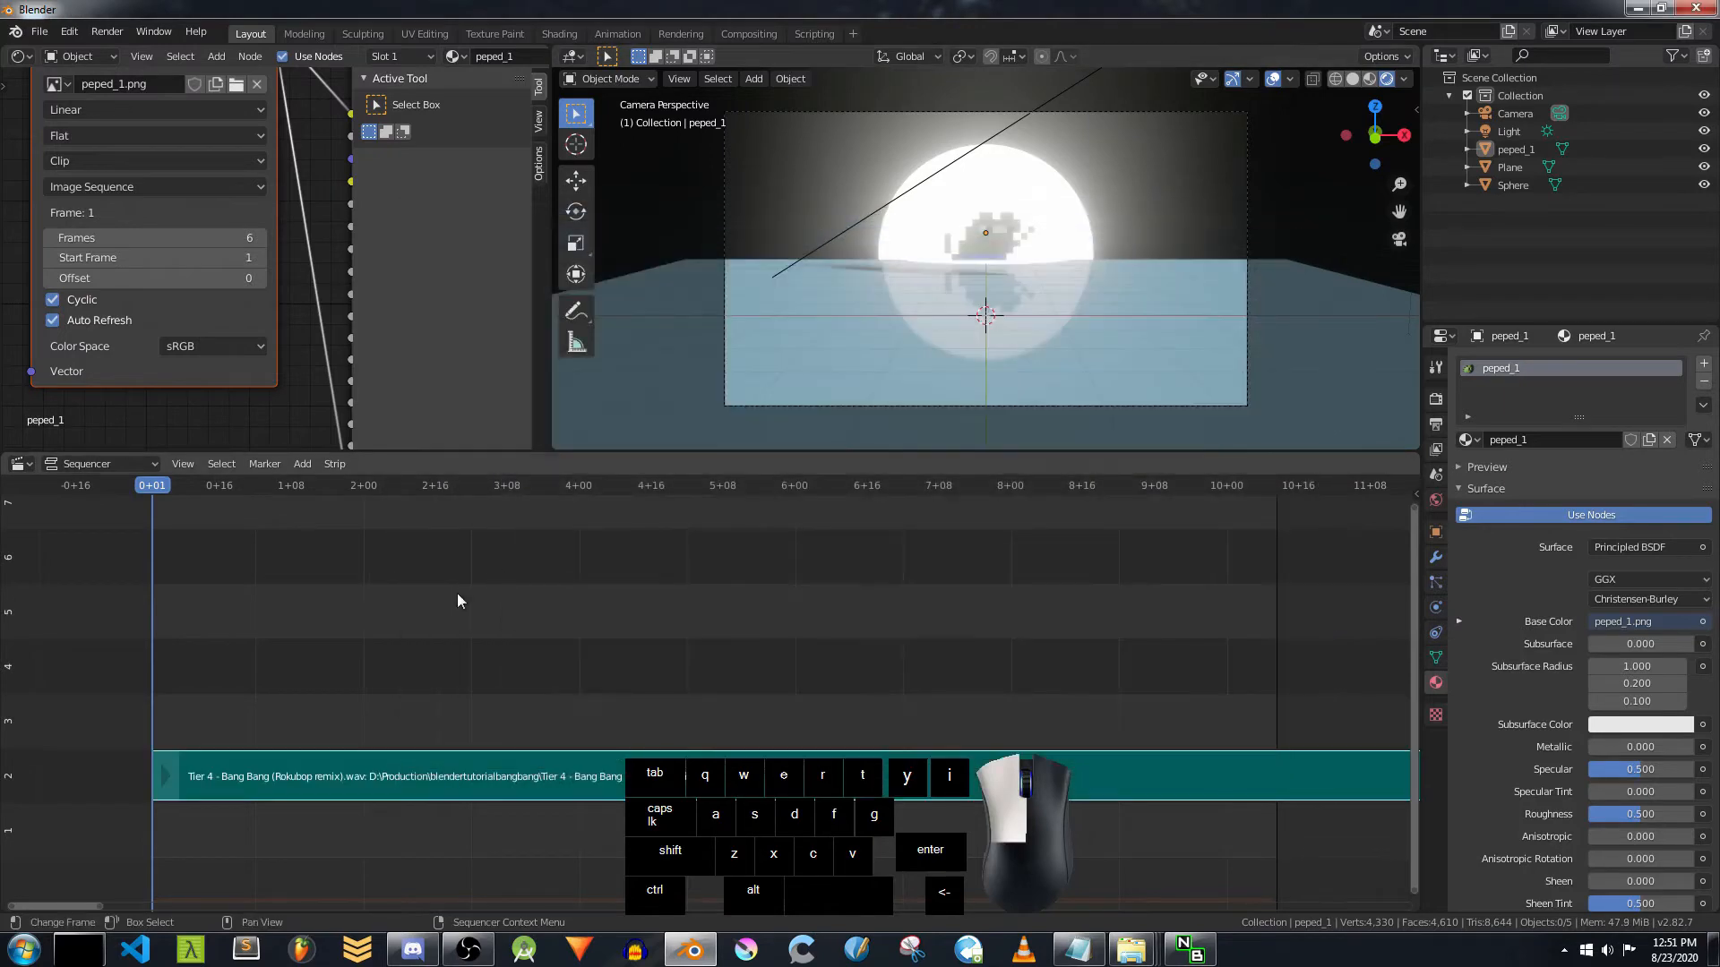
pyautogui.press('space')
pyautogui.click(1396, 240)
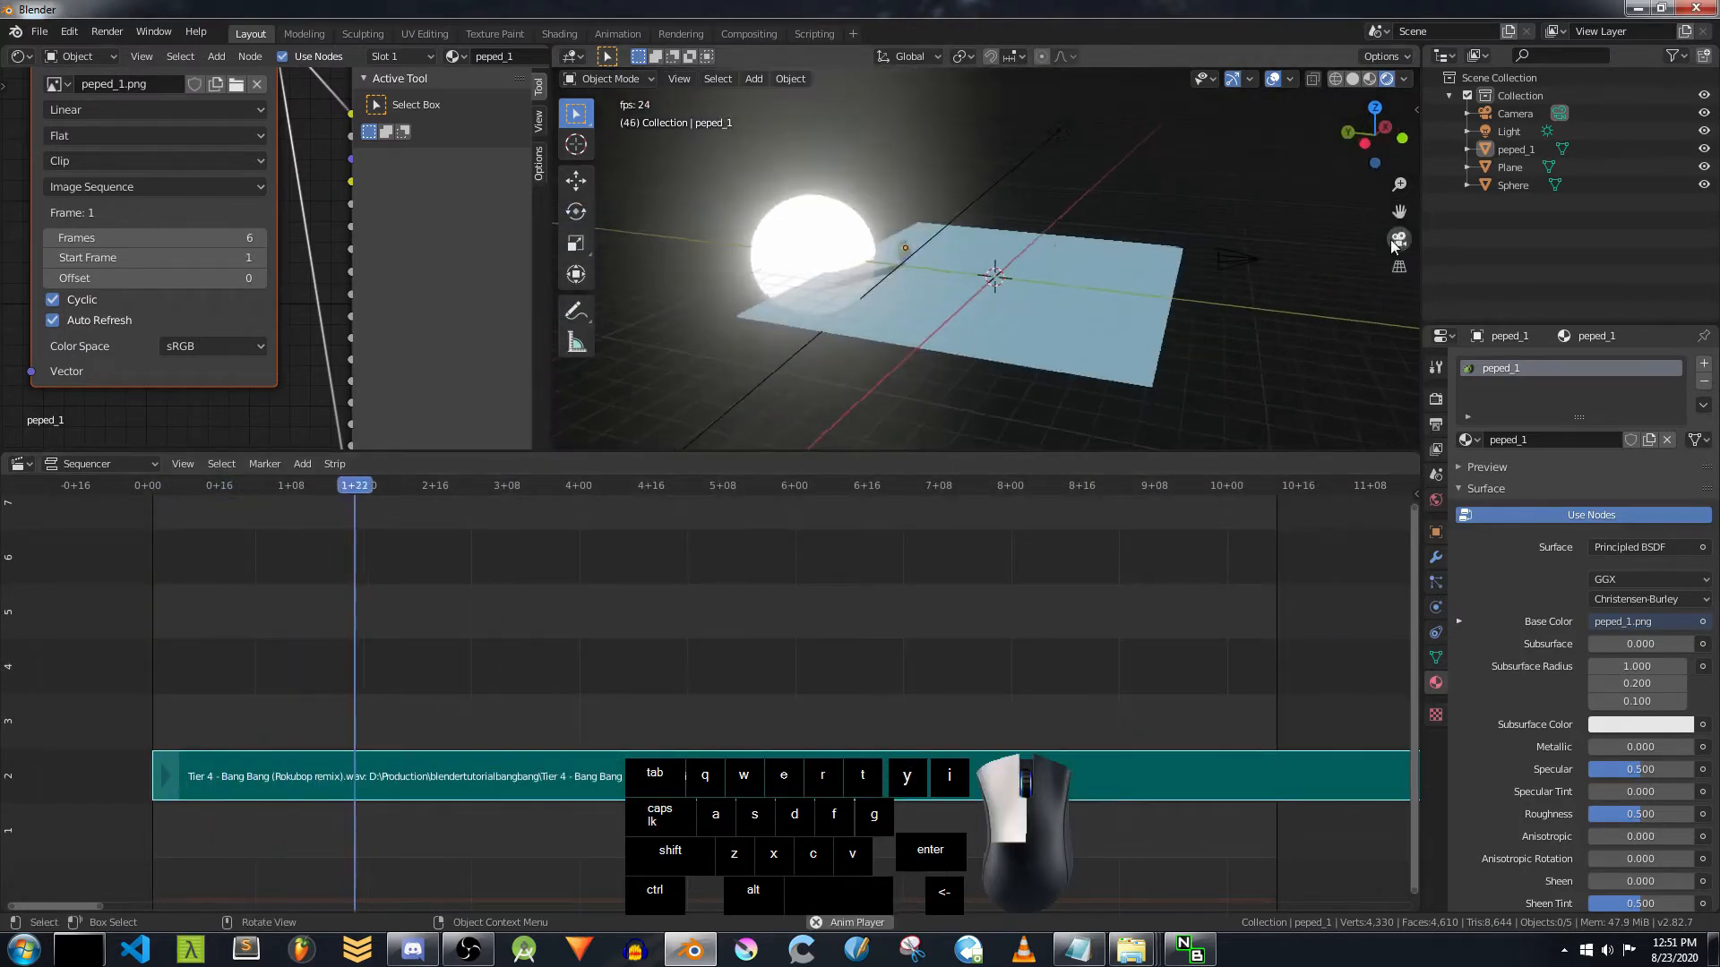
pyautogui.click(1397, 240)
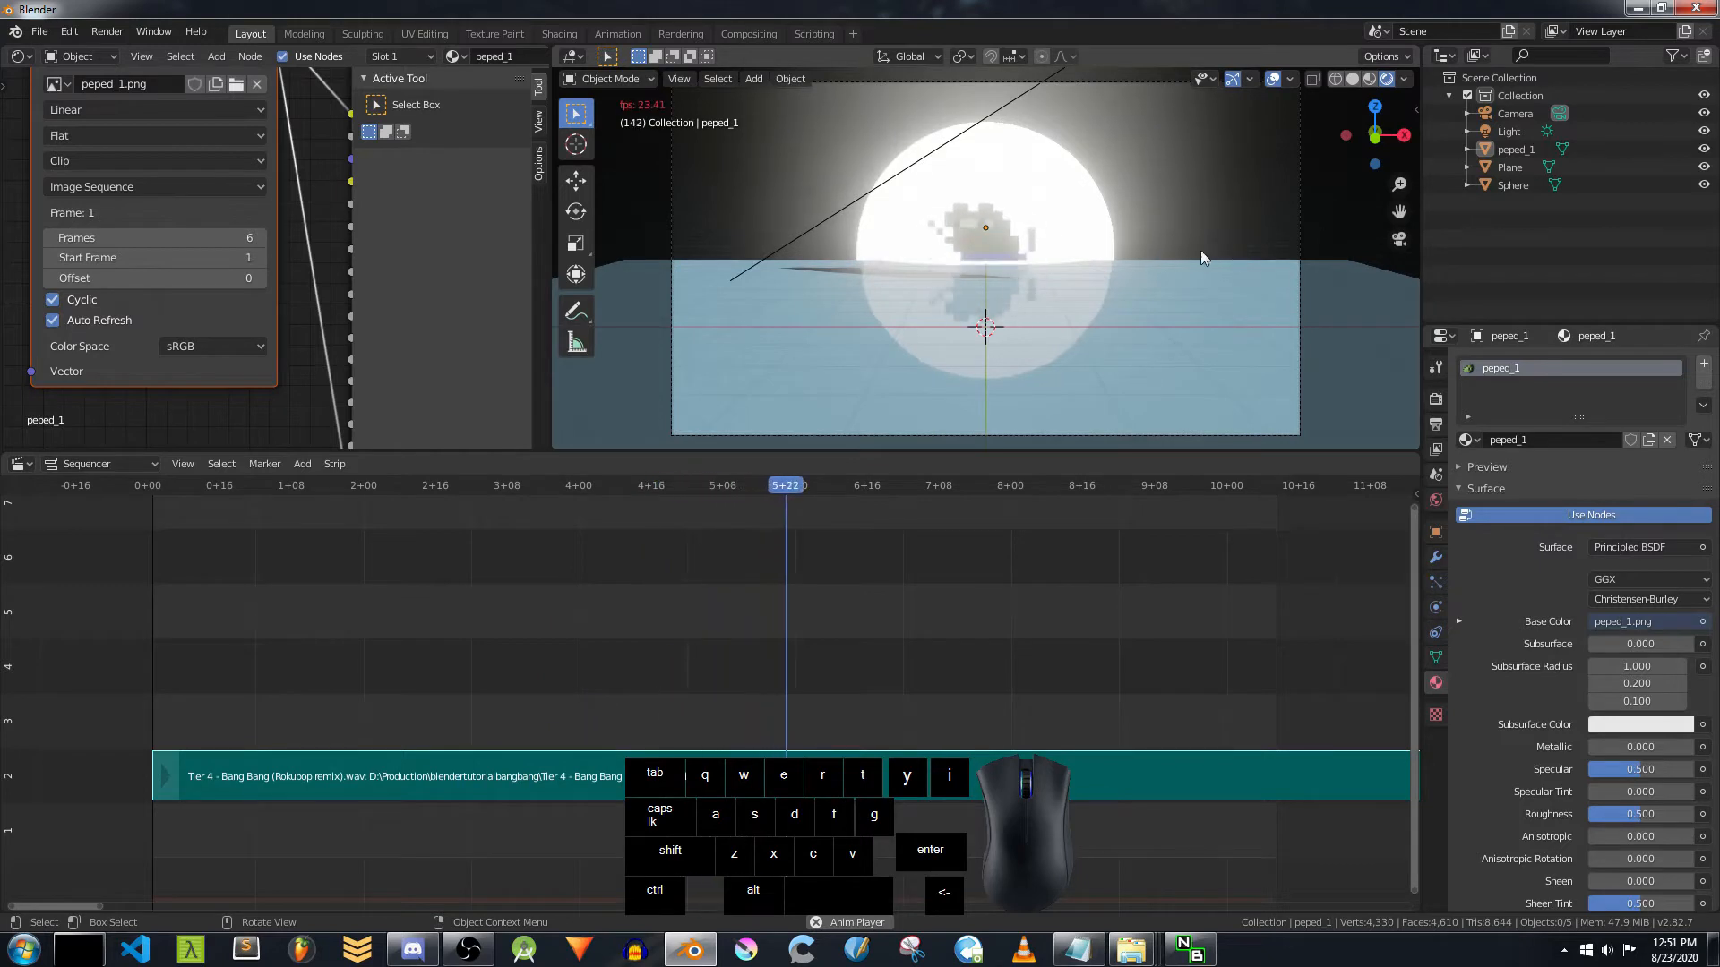
pyautogui.press('space')
# Step: Tint the sun light pale blue with hue about 0.533 and saturation about 0.327
pyautogui.moveTo(1200, 250); pyautogui.dragTo(1098, 132, button='middle')
pyautogui.click(1098, 133)
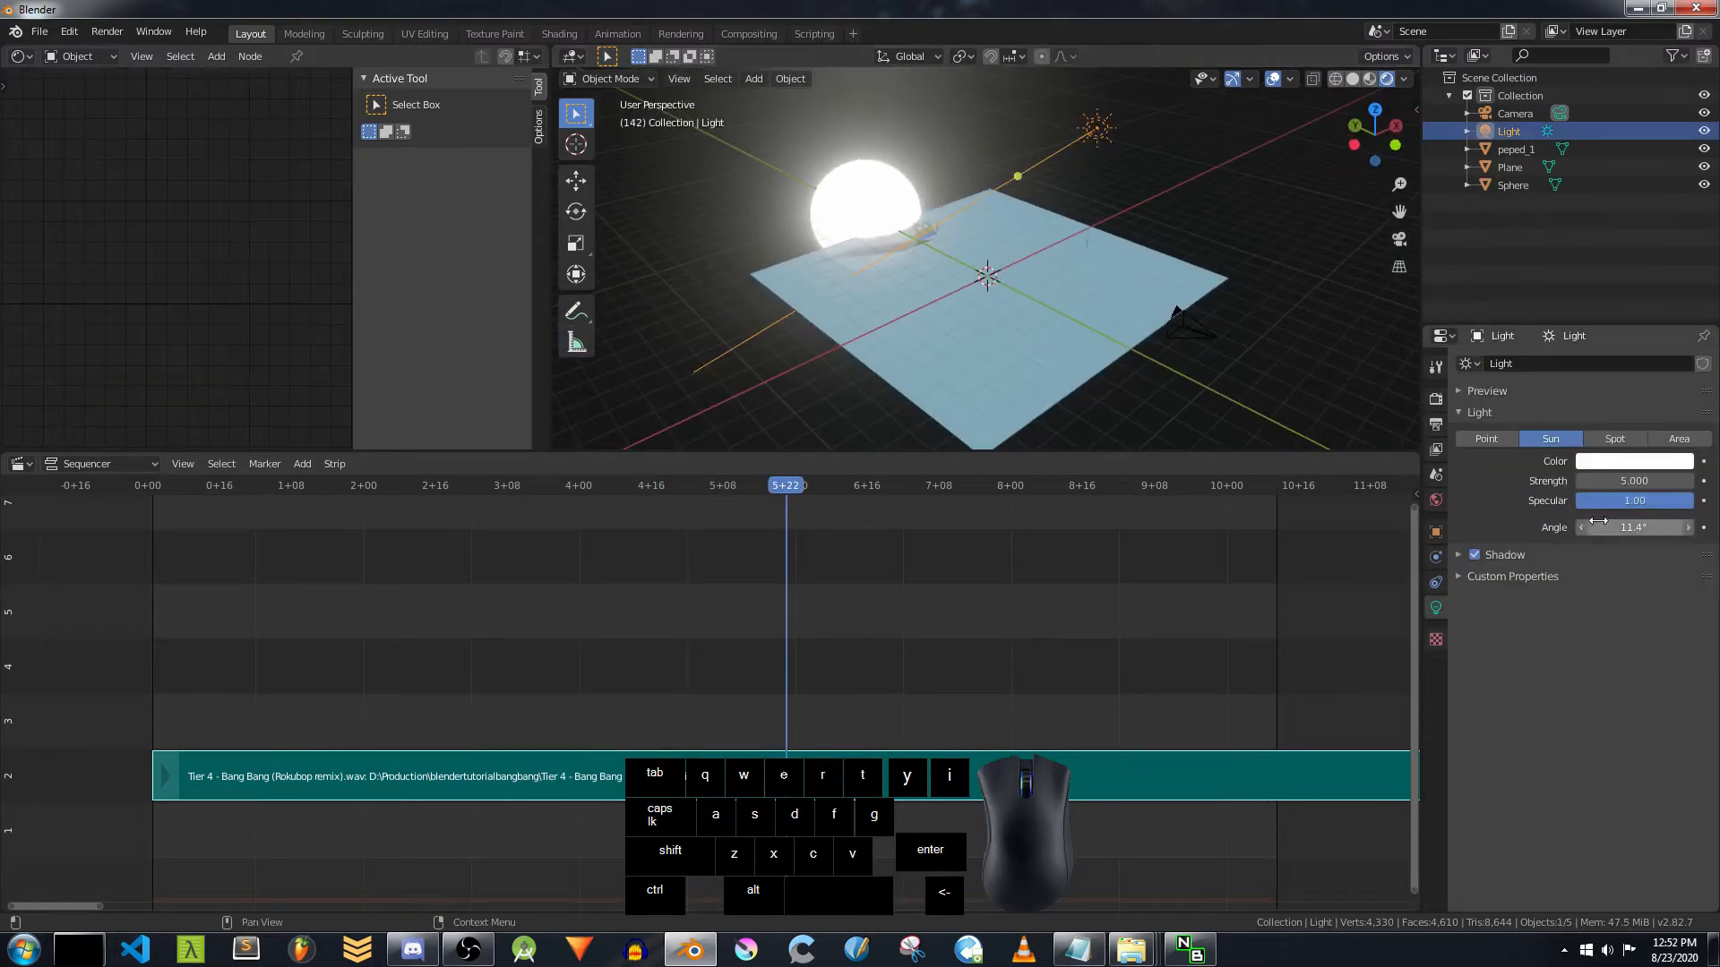
pyautogui.click(1607, 460)
pyautogui.moveTo(1609, 274); pyautogui.dragTo(1609, 267)
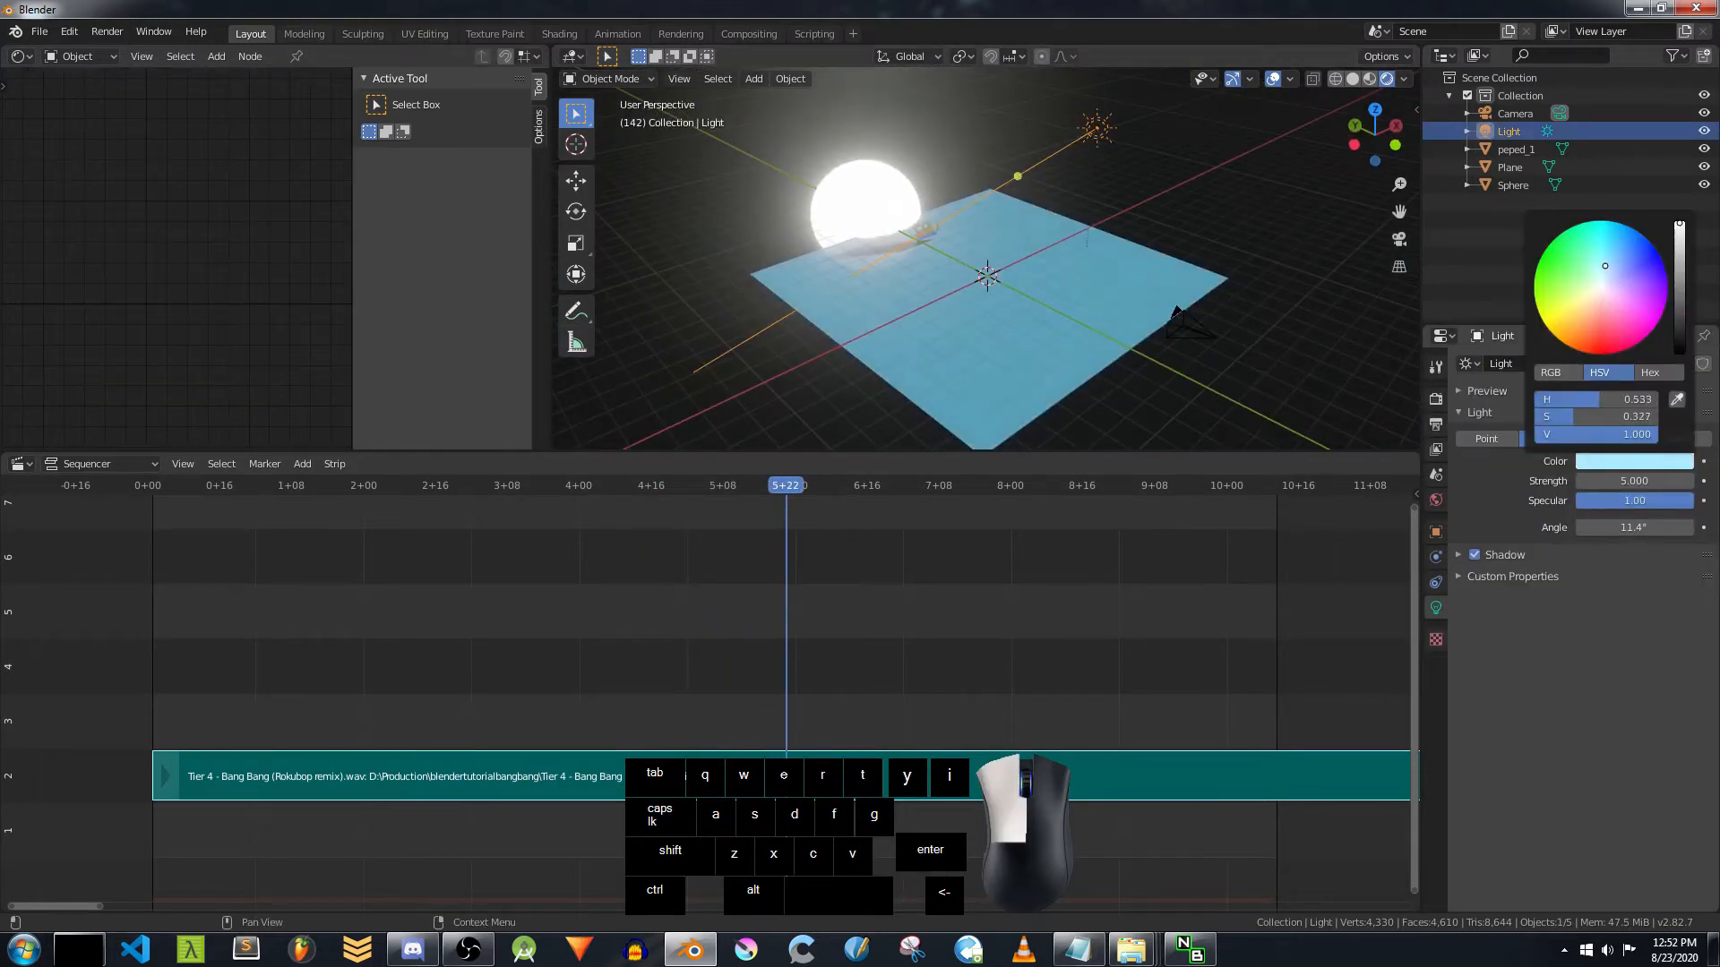
pyautogui.press('KP_0')
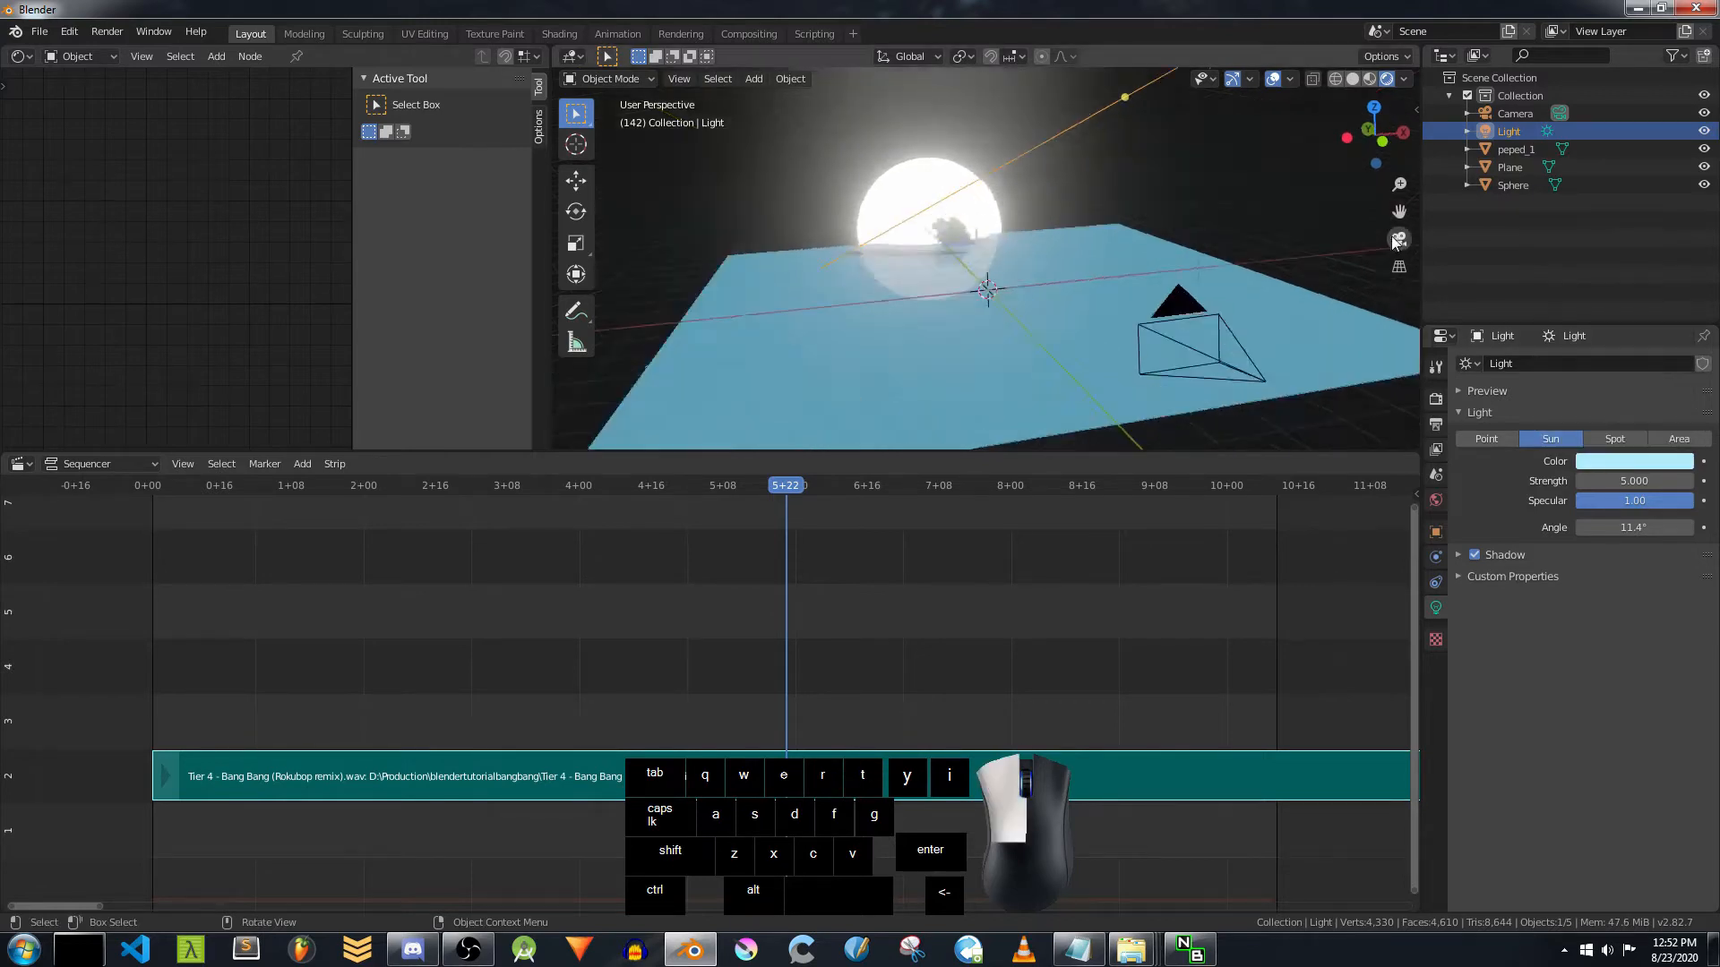
# Step: Change the sphere's emission color to light blue and play the animation to check the look
pyautogui.click(1056, 212)
pyautogui.click(1603, 580)
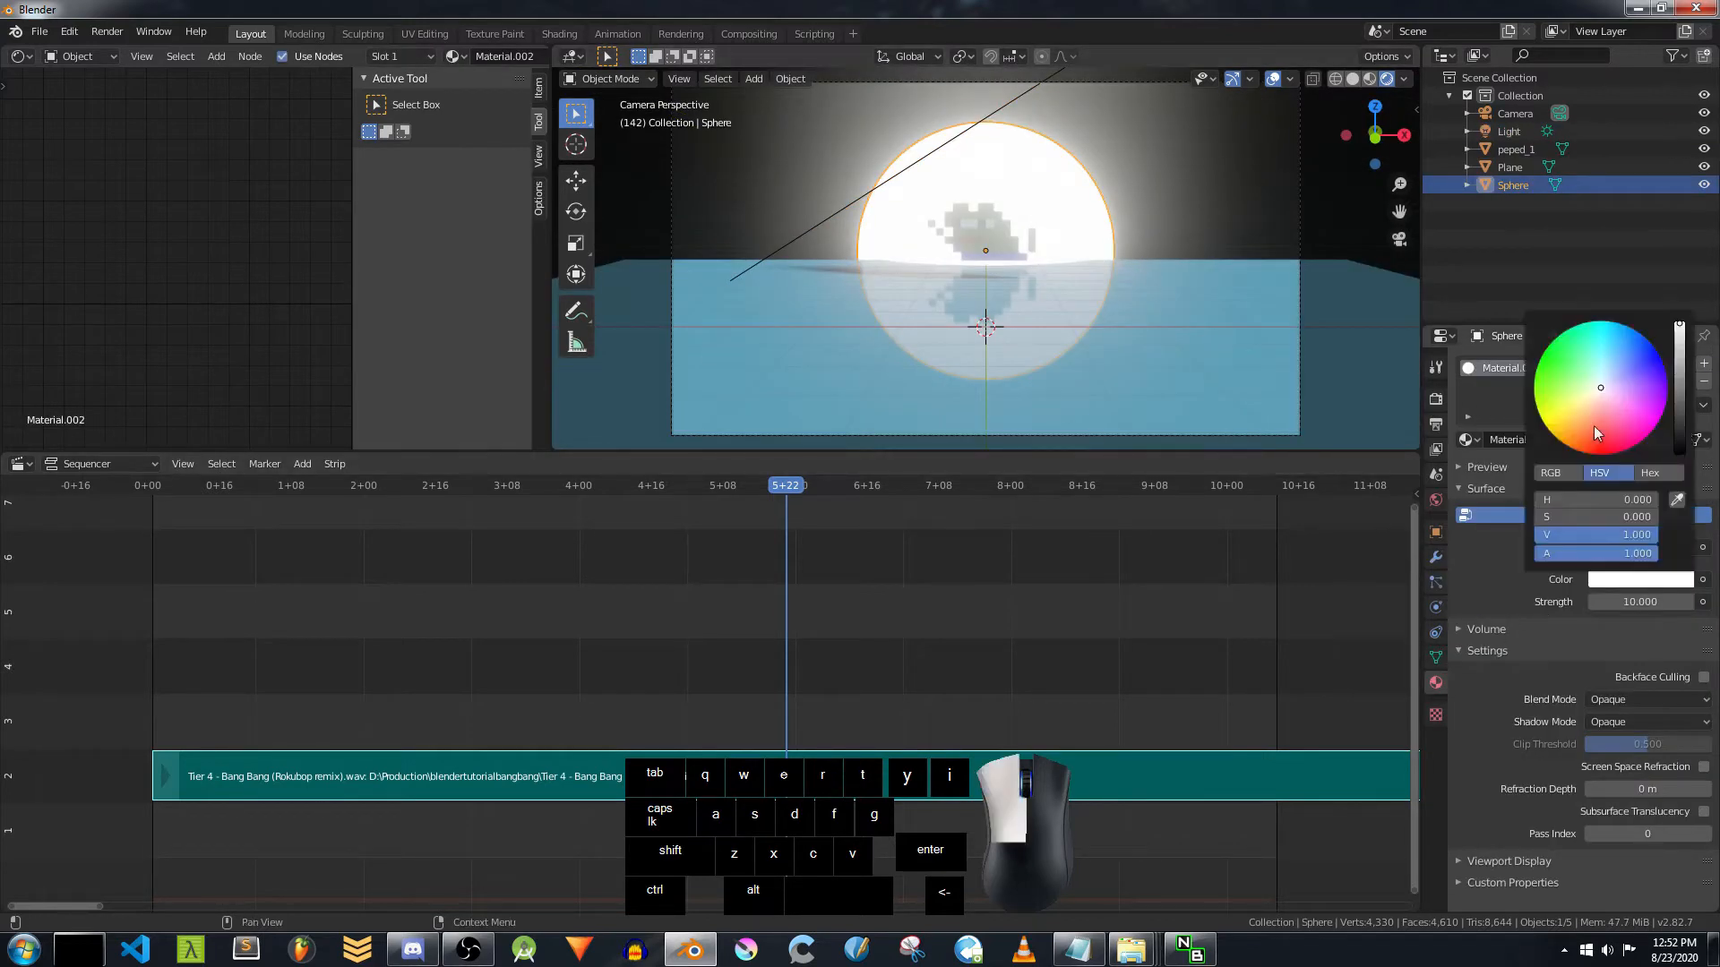
pyautogui.click(1612, 363)
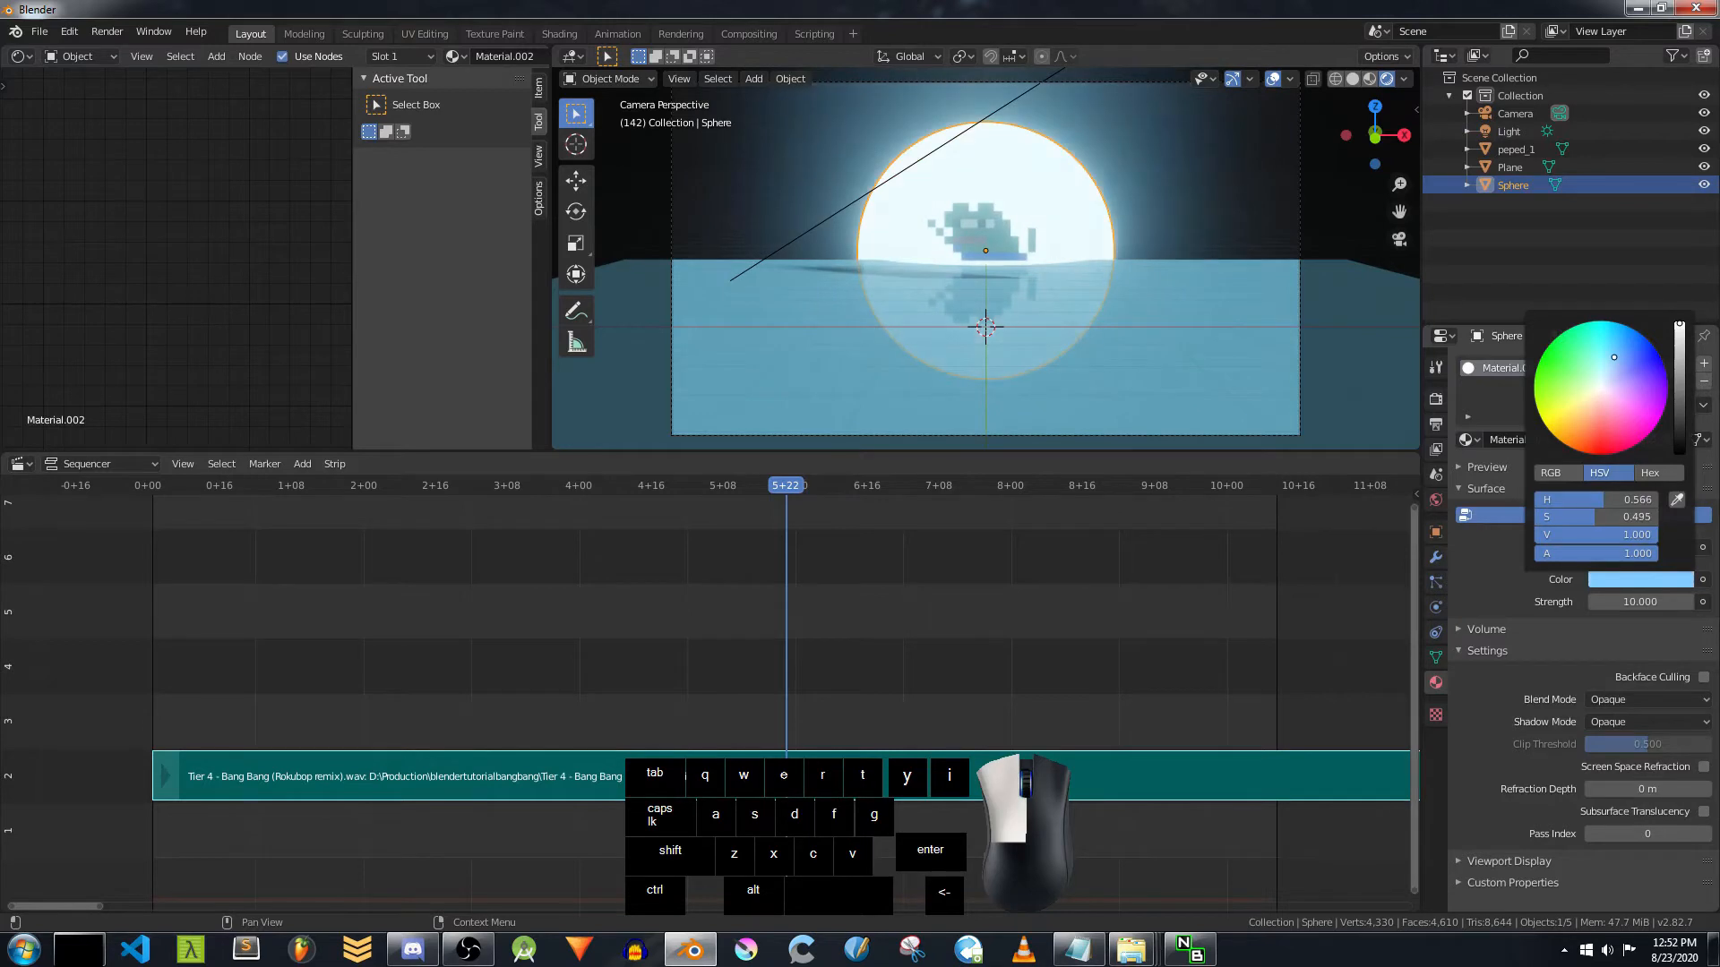
pyautogui.click(1314, 227)
pyautogui.press('space')
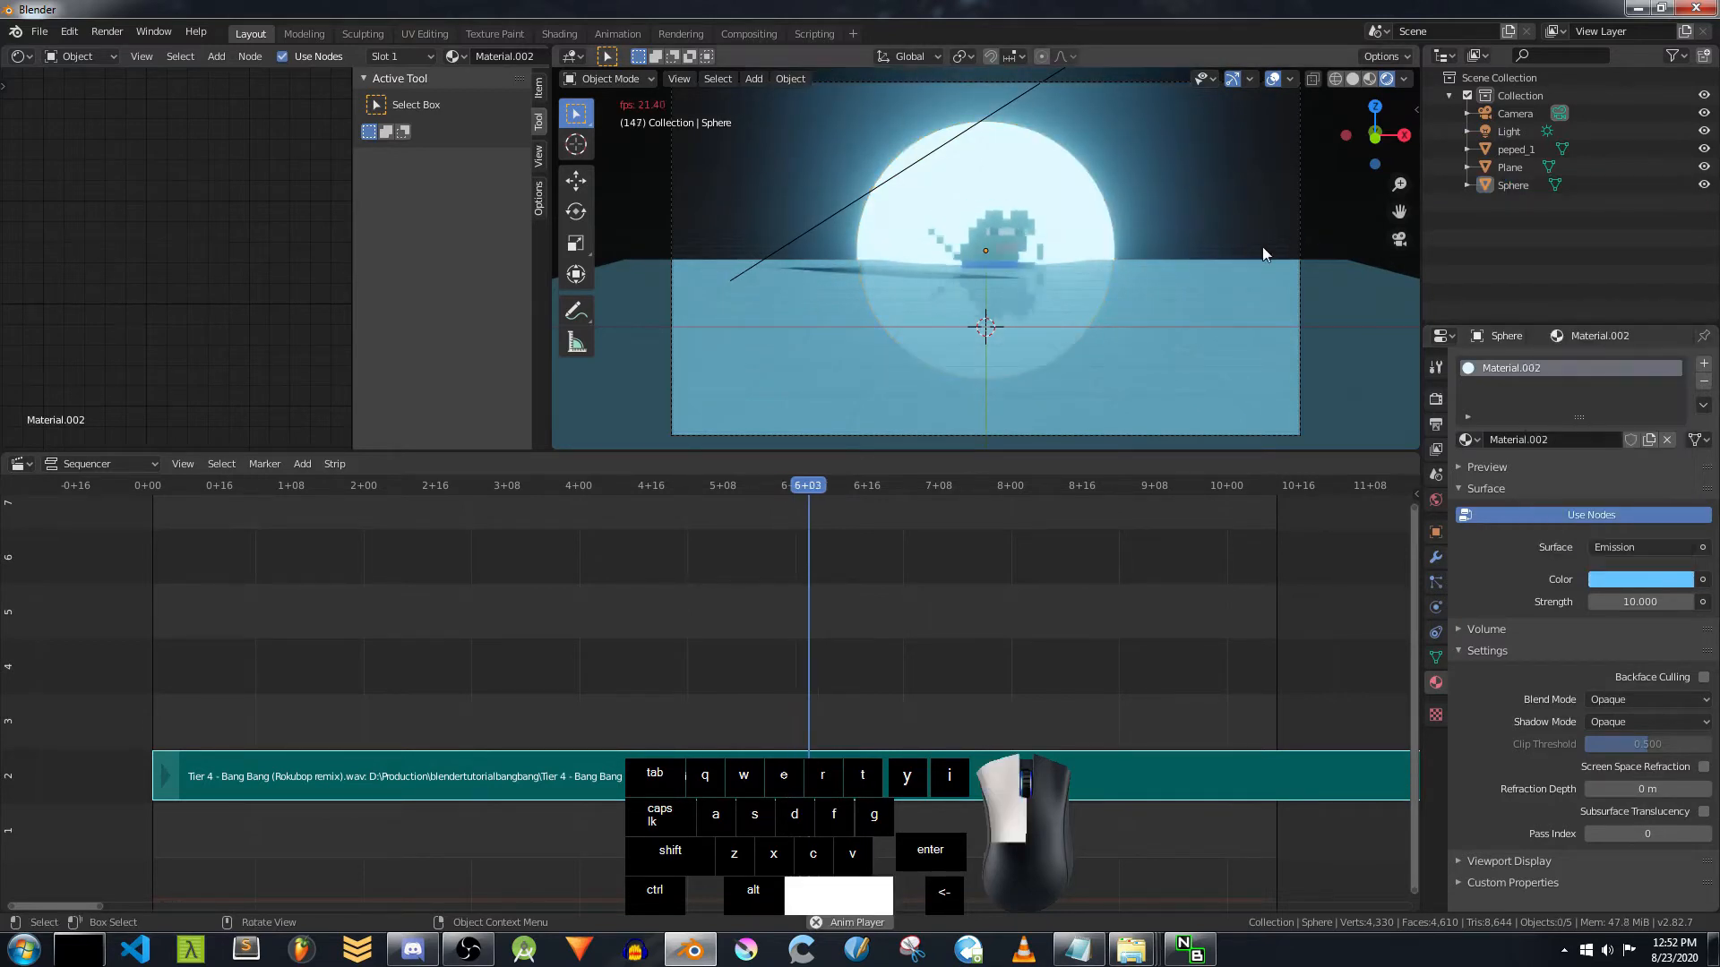
pyautogui.press('space')
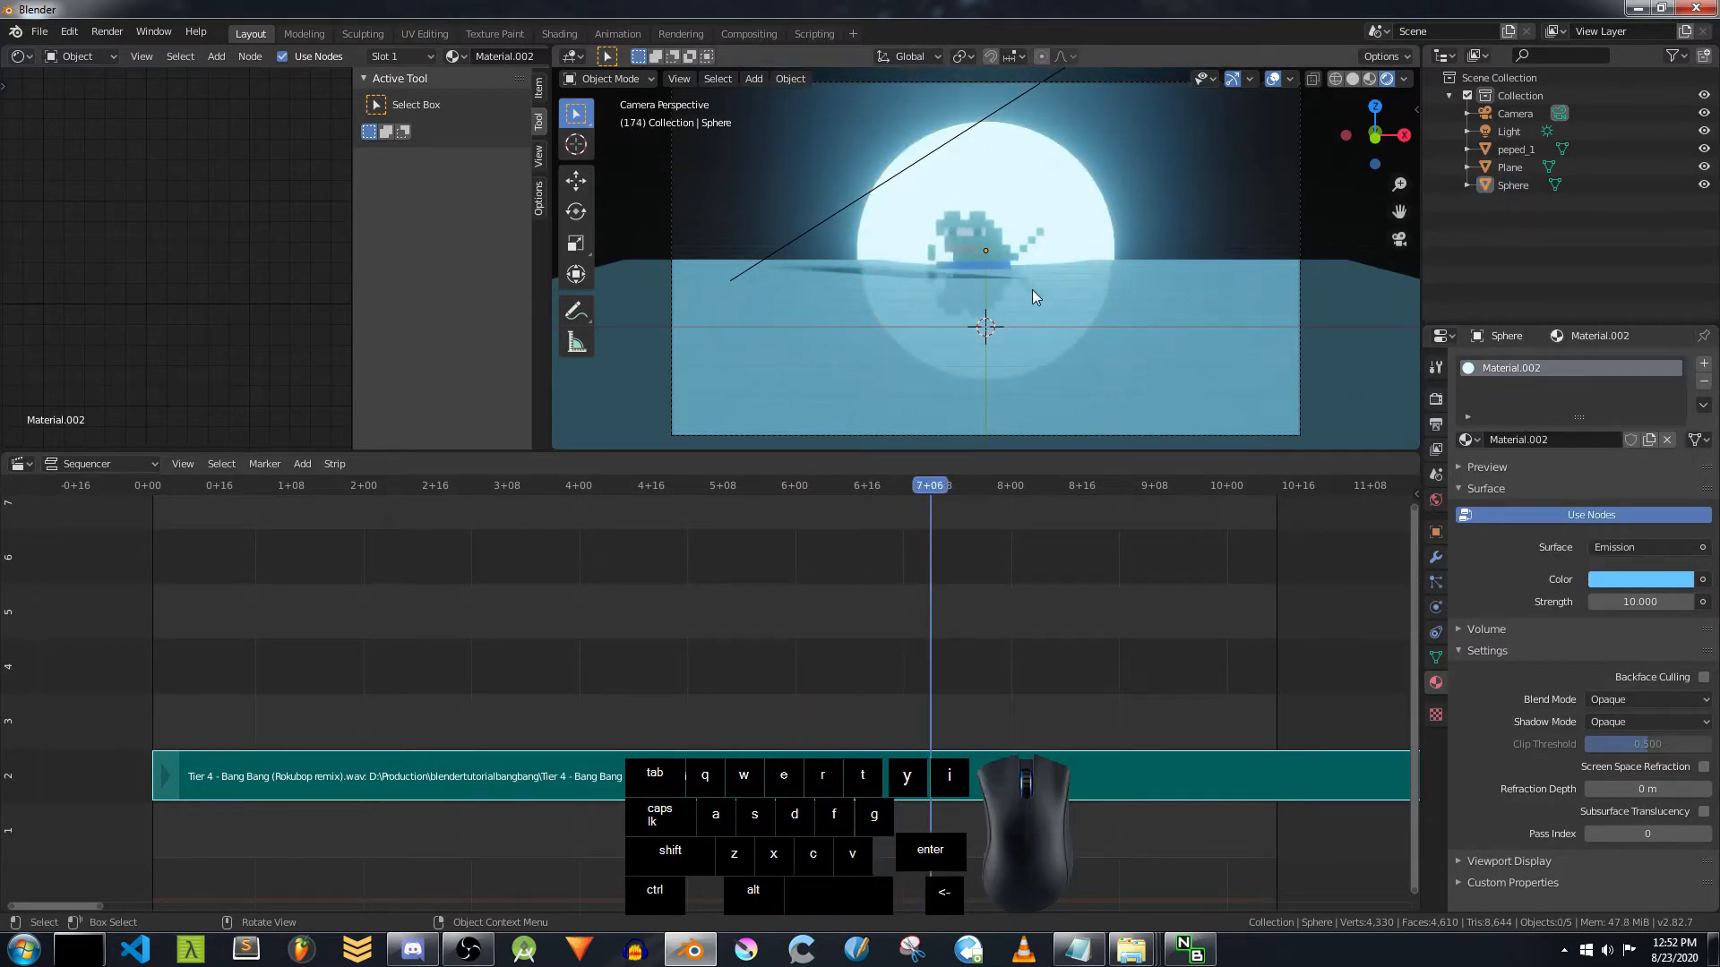
# Step: Select the frog image plane and enlarge the Shader Editor so its full node tree fits
pyautogui.click(992, 244)
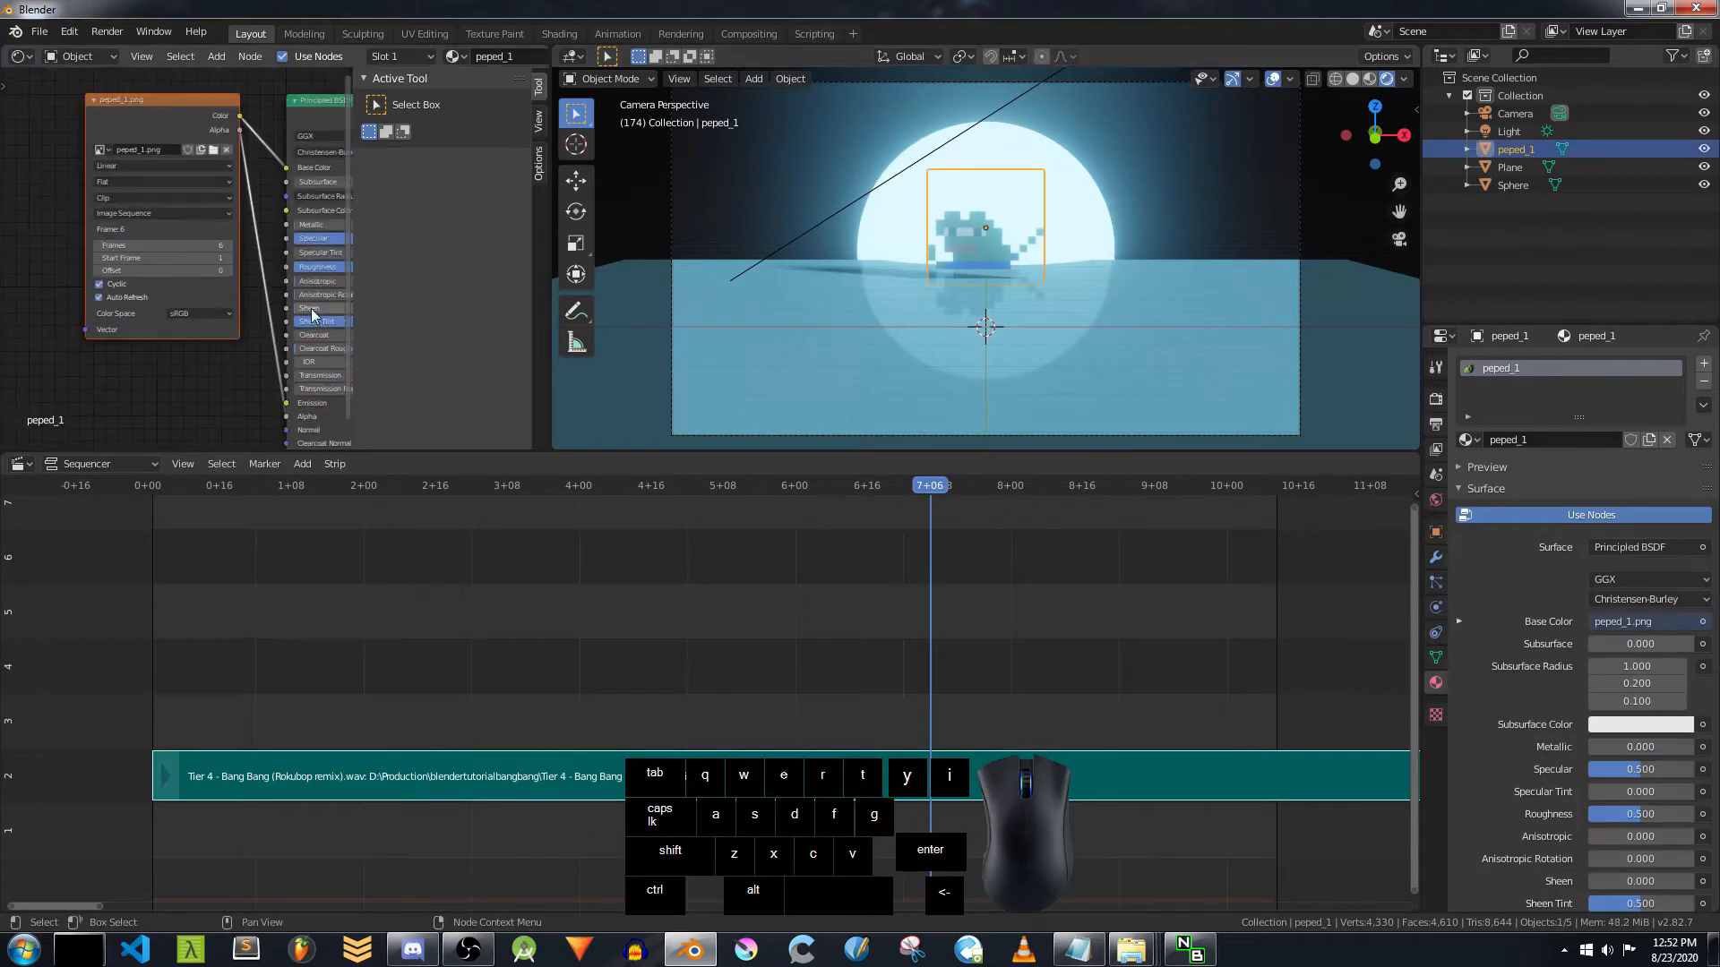
pyautogui.scroll(-4, 311, 313)
pyautogui.moveTo(269, 287); pyautogui.dragTo(253, 239, button='middle')
pyautogui.moveTo(352, 244); pyautogui.dragTo(948, 292)
pyautogui.moveTo(725, 453); pyautogui.dragTo(645, 896)
pyautogui.scroll(3, 398, 443)
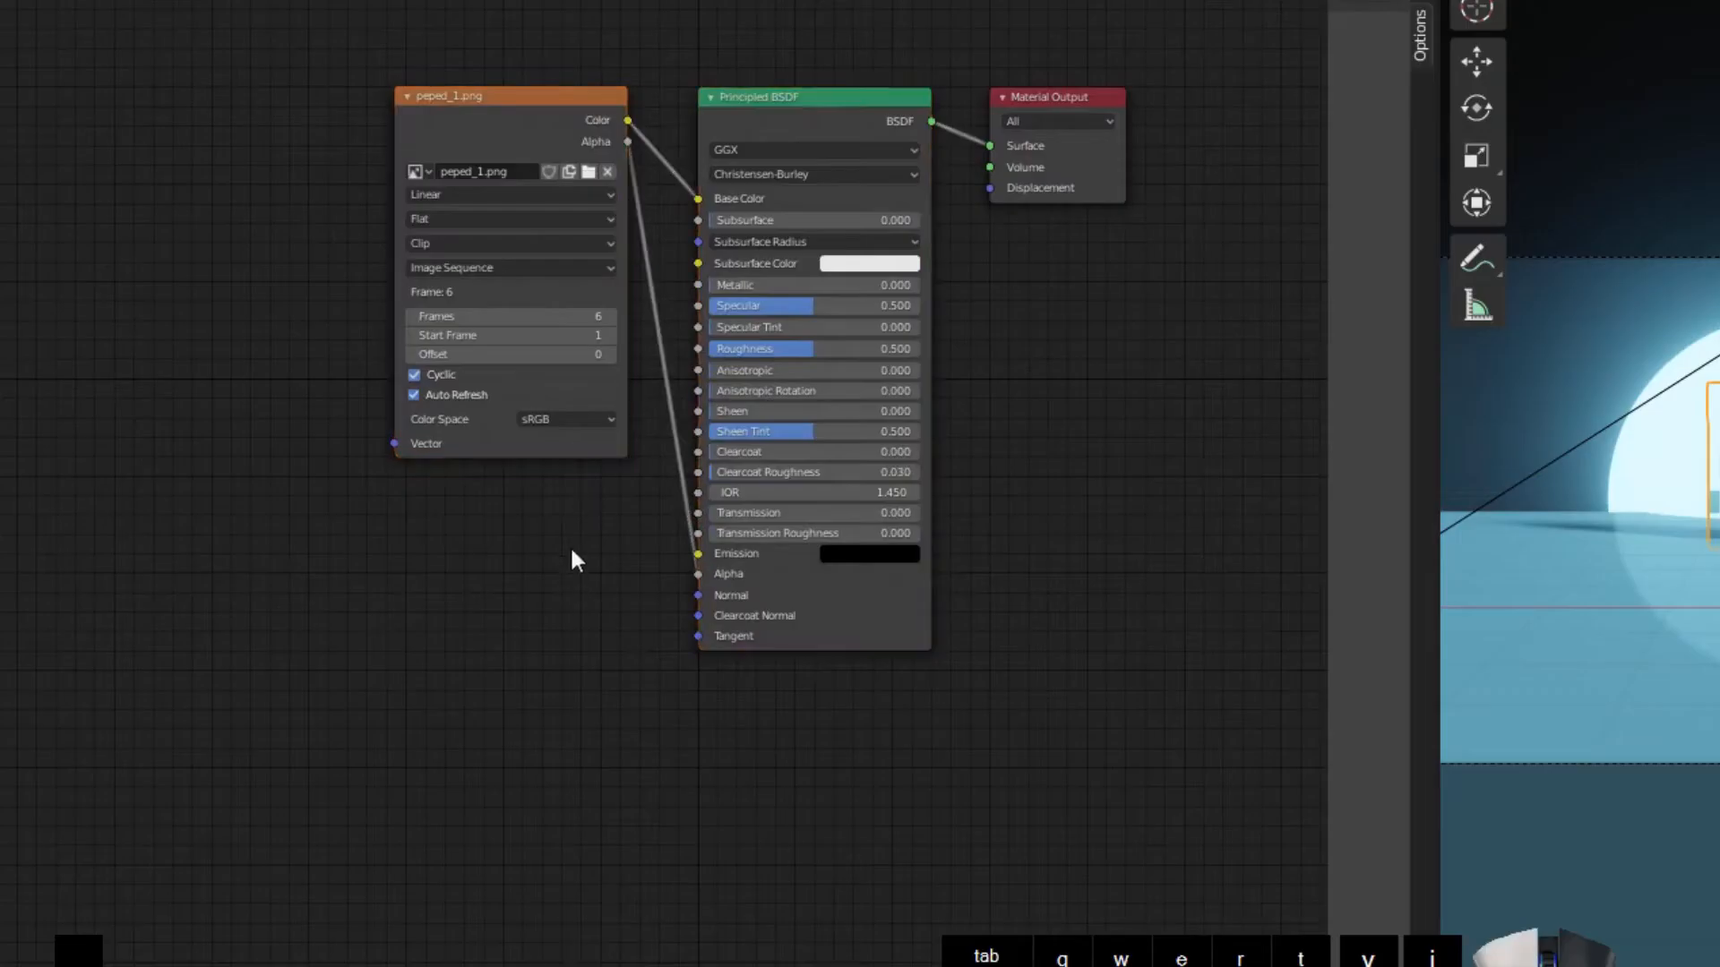
# Step: Paste a copy of the image texture and Principled BSDF pair below the original and move Material Output between the two sets
pyautogui.hotkey('ctrl', 'v')
pyautogui.moveTo(358, 214); pyautogui.dragTo(370, 588)
pyautogui.moveTo(775, 538); pyautogui.dragTo(699, 287, button='middle')
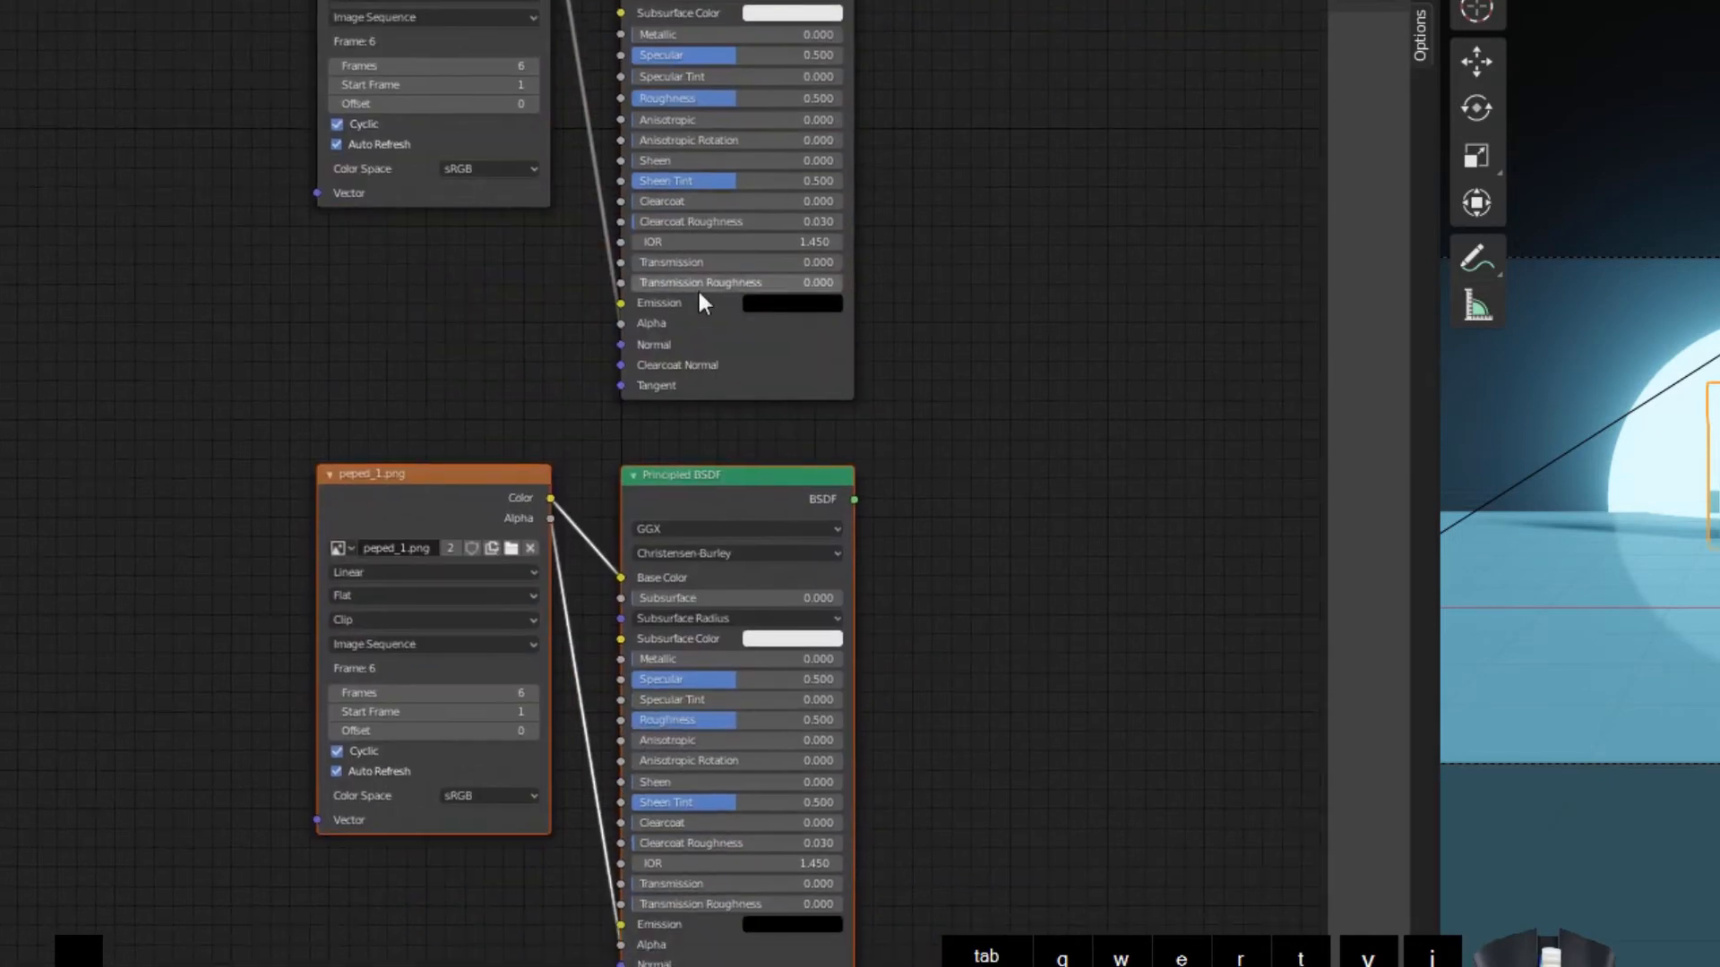
pyautogui.moveTo(867, 281); pyautogui.dragTo(809, 397, button='middle')
pyautogui.moveTo(922, 36); pyautogui.dragTo(1079, 538)
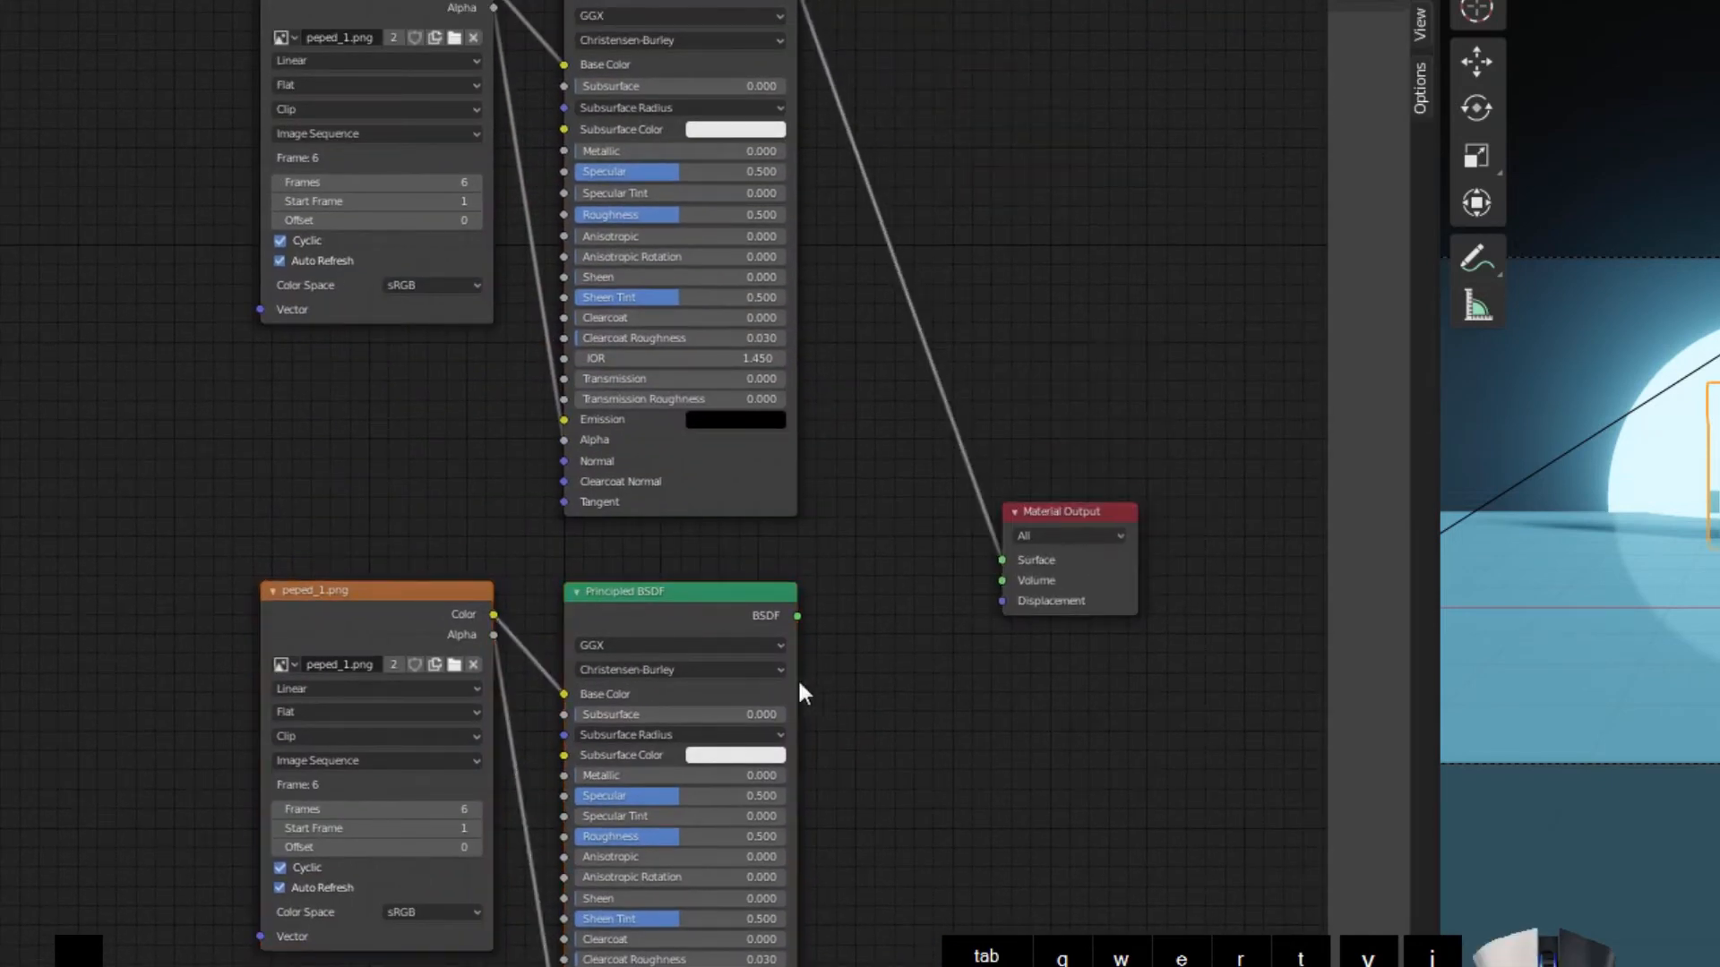
# Step: Insert a Mix Shader before Material Output and connect the lower Principled BSDF to its second shader input
pyautogui.scroll(3, 974, 690)
pyautogui.moveTo(927, 628); pyautogui.dragTo(824, 525, button='middle')
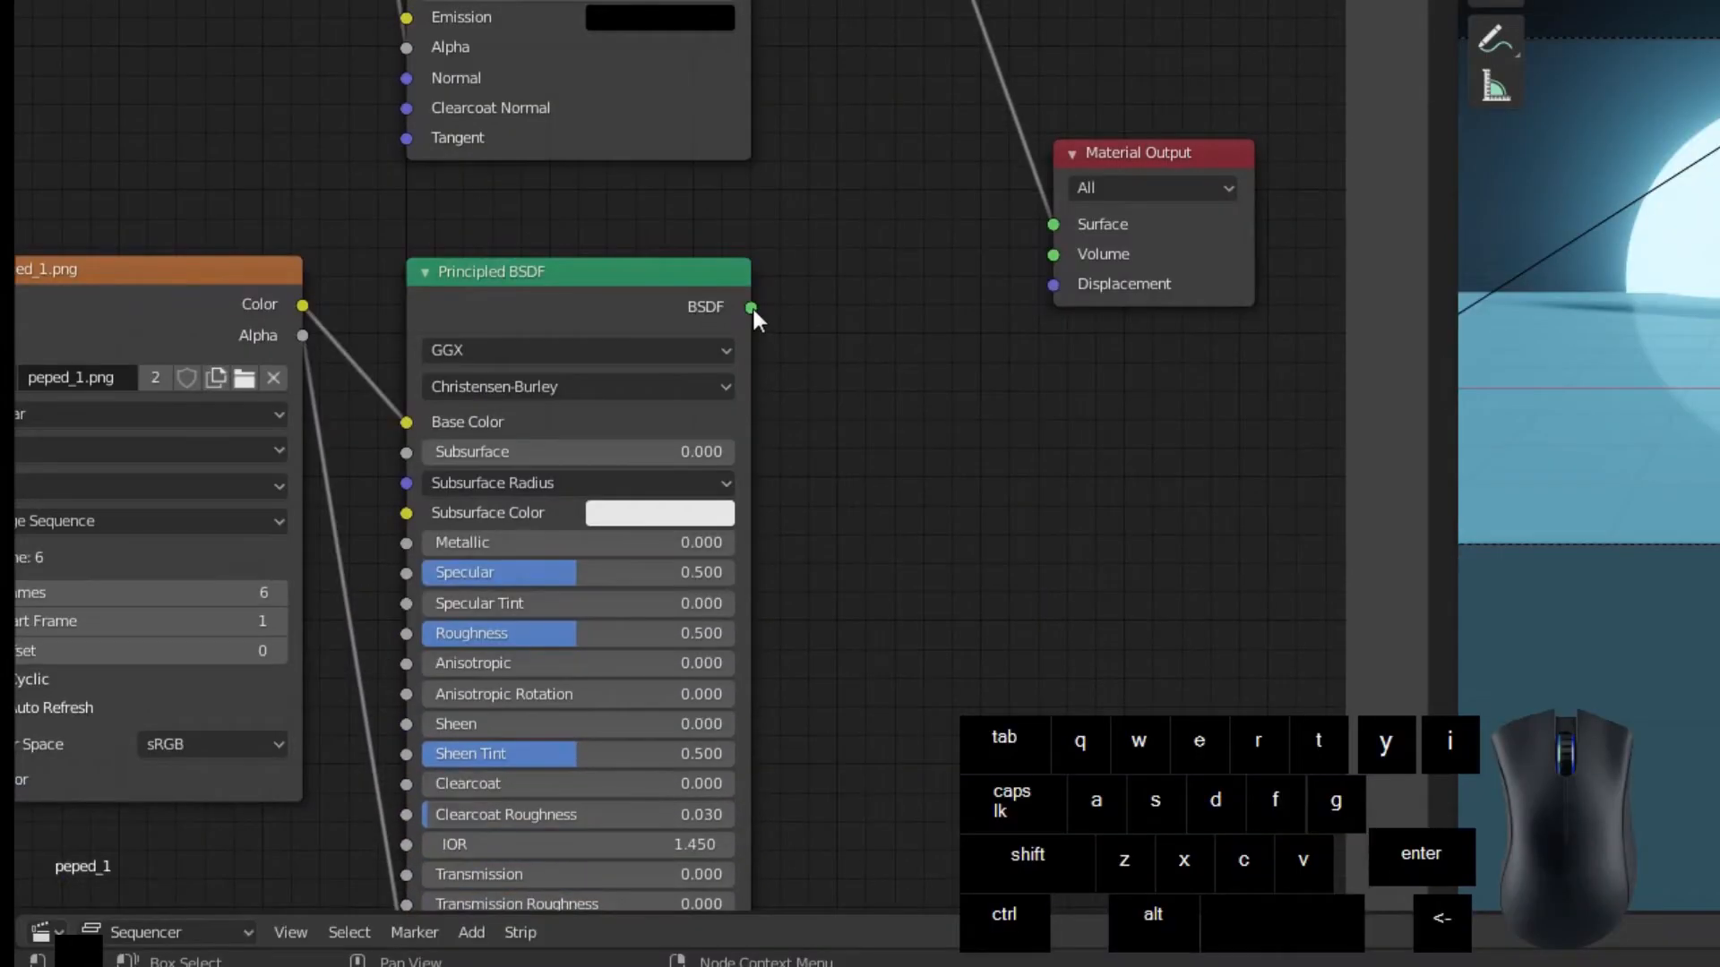
pyautogui.hotkey('shift', 'a')
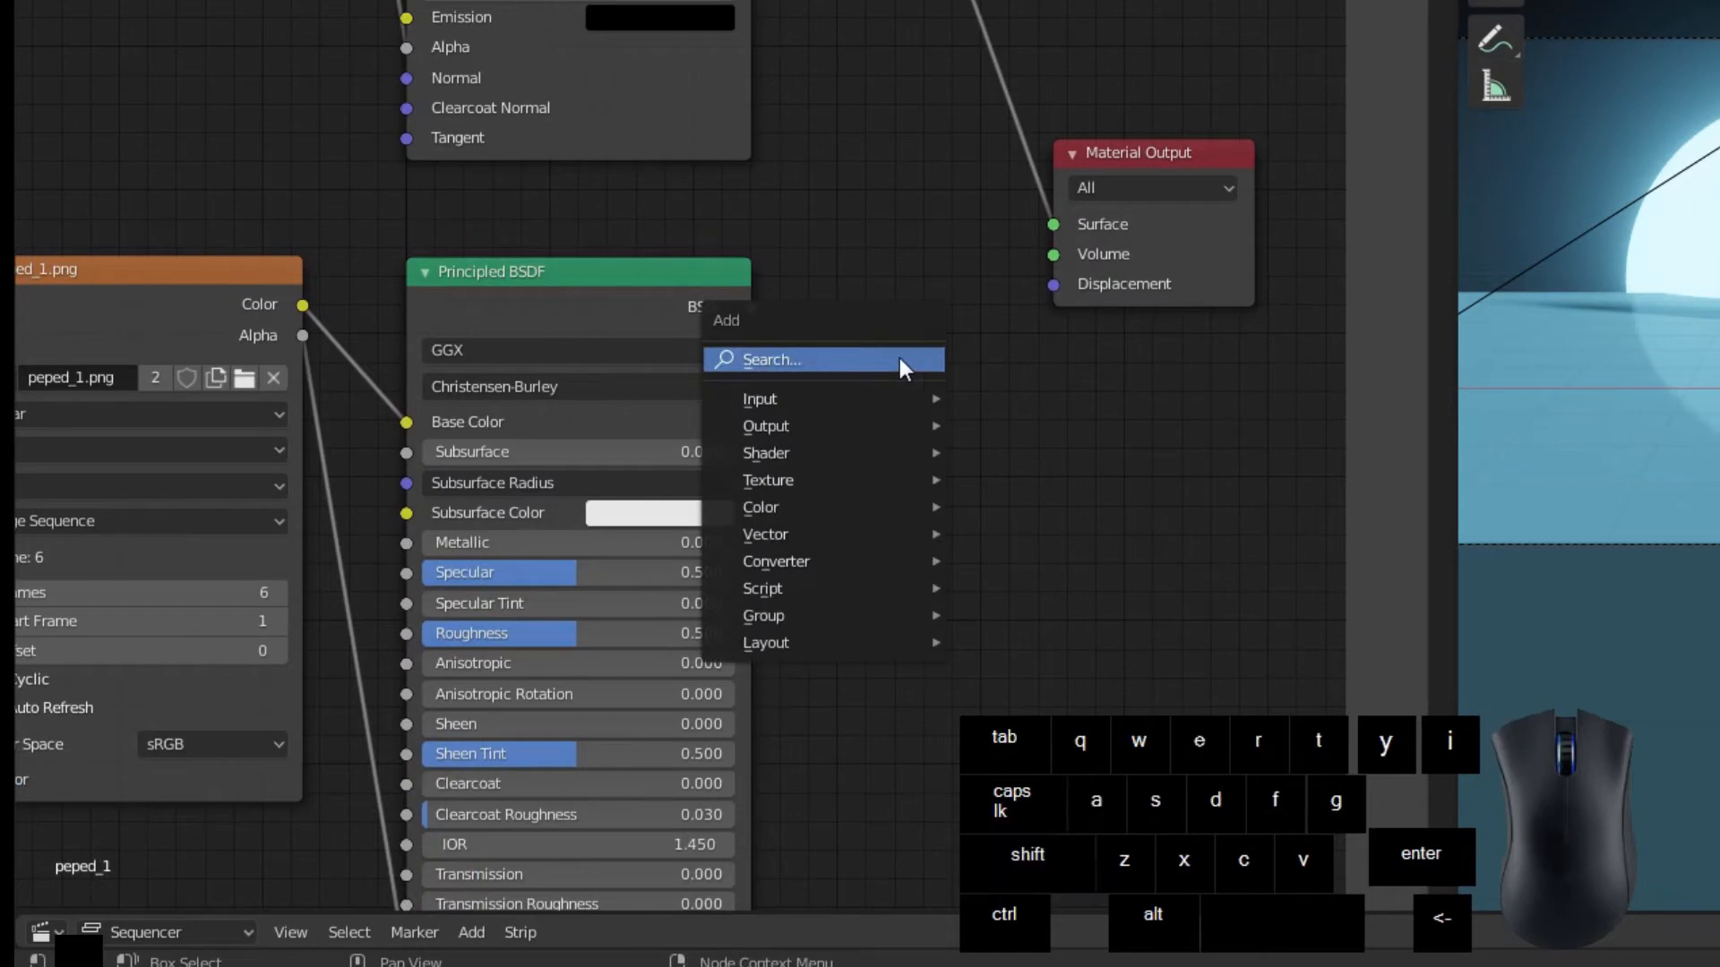
pyautogui.press('Return')
pyautogui.write('mix')
pyautogui.press('Return')
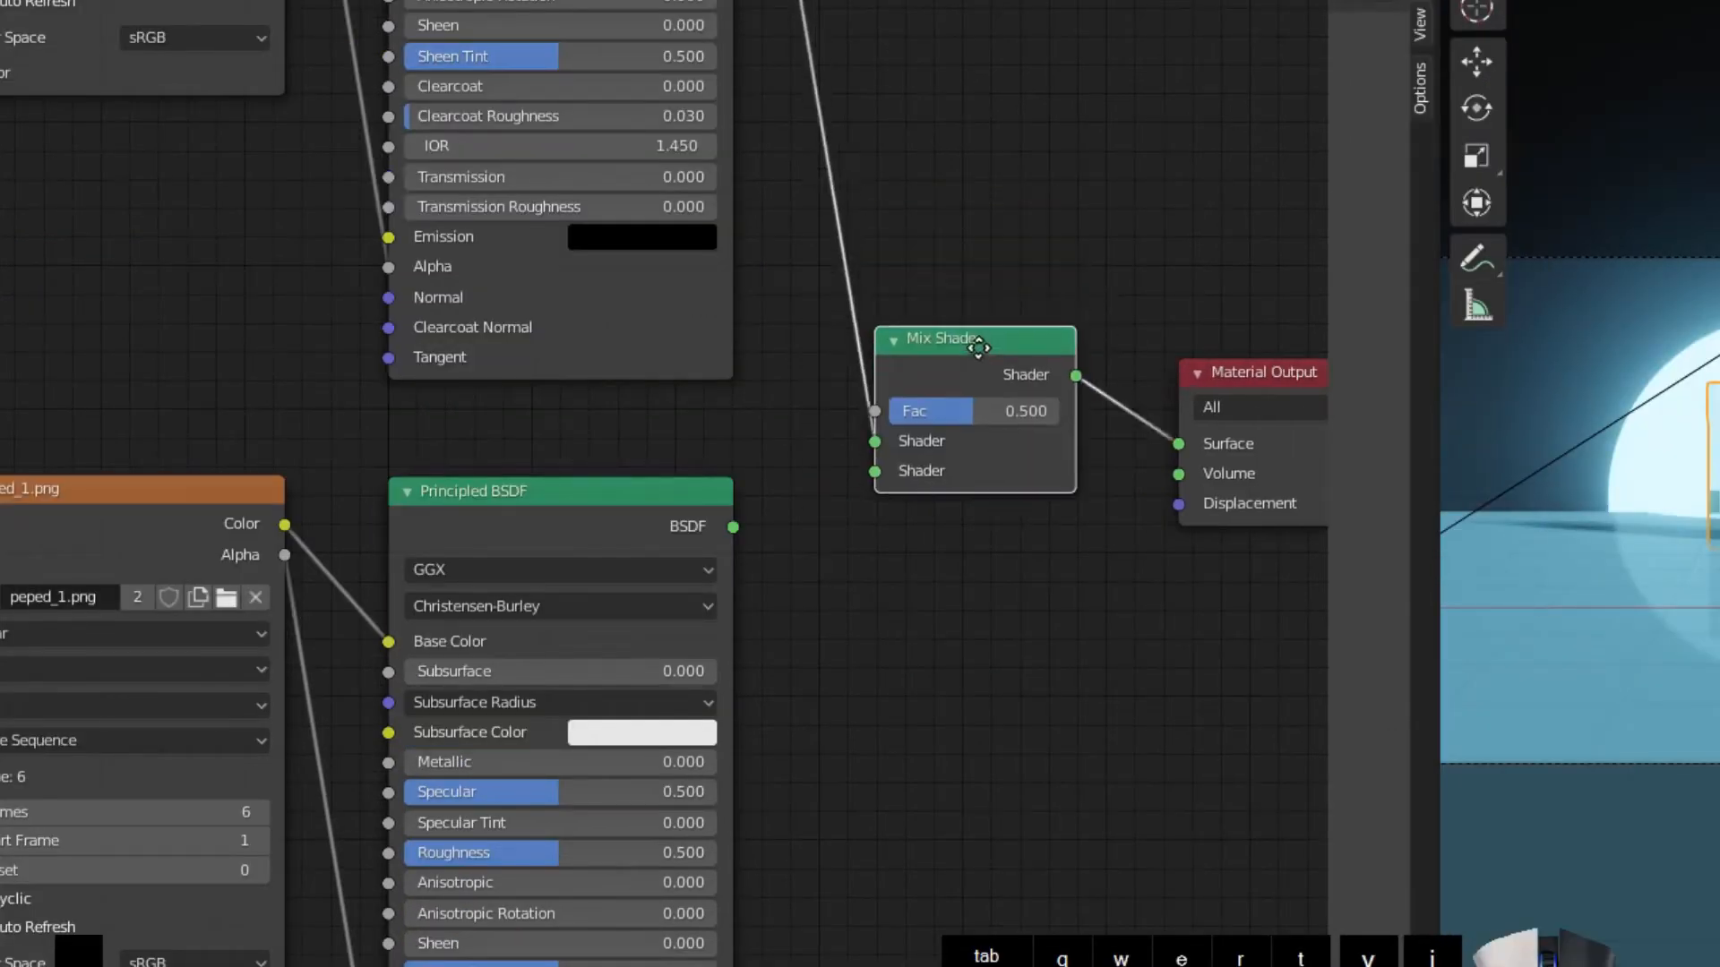
pyautogui.click(891, 140)
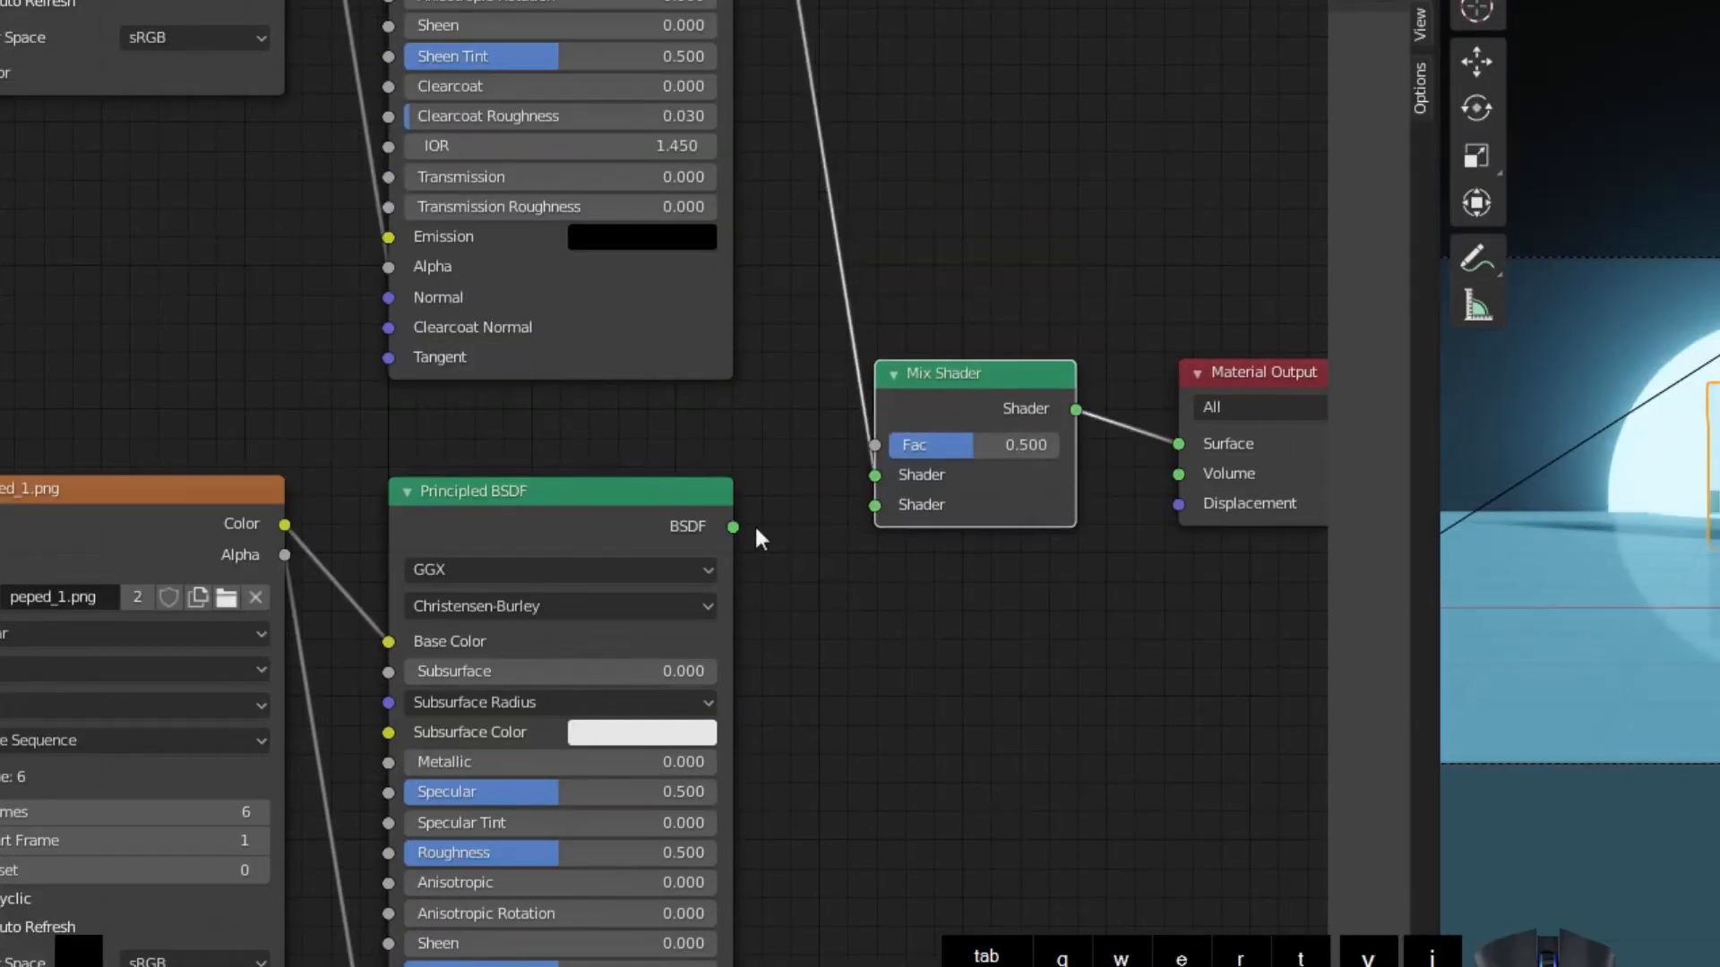
pyautogui.moveTo(734, 527); pyautogui.dragTo(813, 523)
pyautogui.moveTo(857, 677); pyautogui.dragTo(962, 634, button='middle')
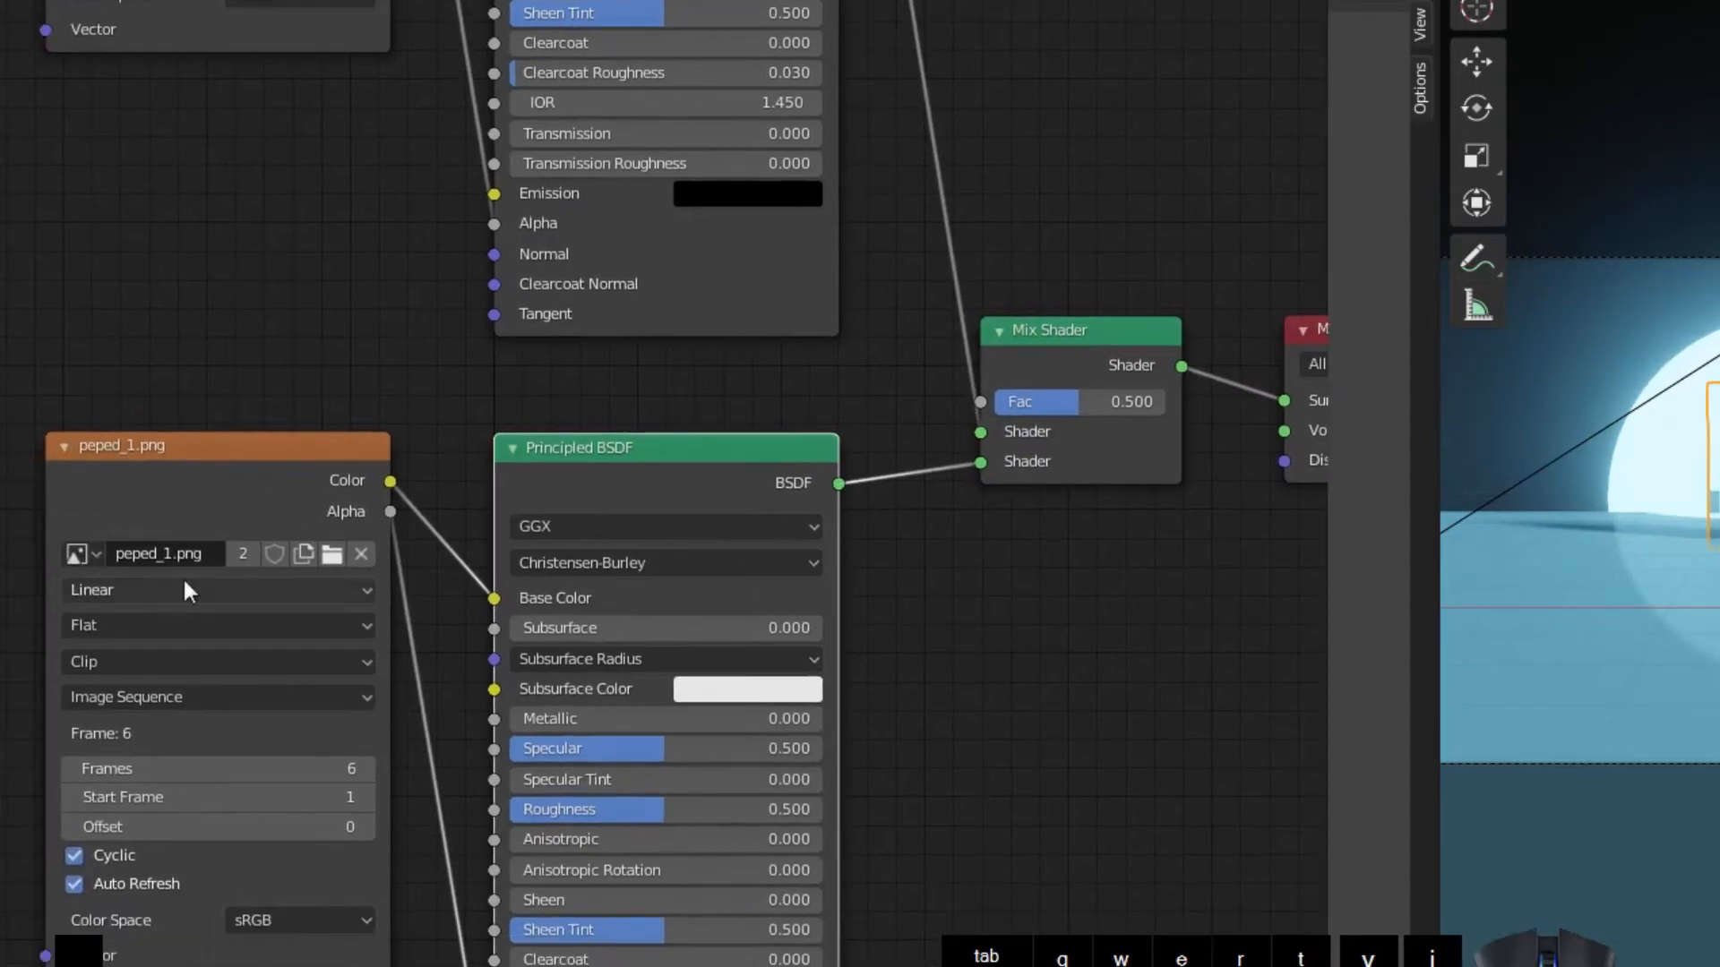
# Step: Load the image sequence ppoverheat_1.png to ppoverheat_10.png into the lower image texture node
pyautogui.click(346, 555)
pyautogui.click(1017, 435)
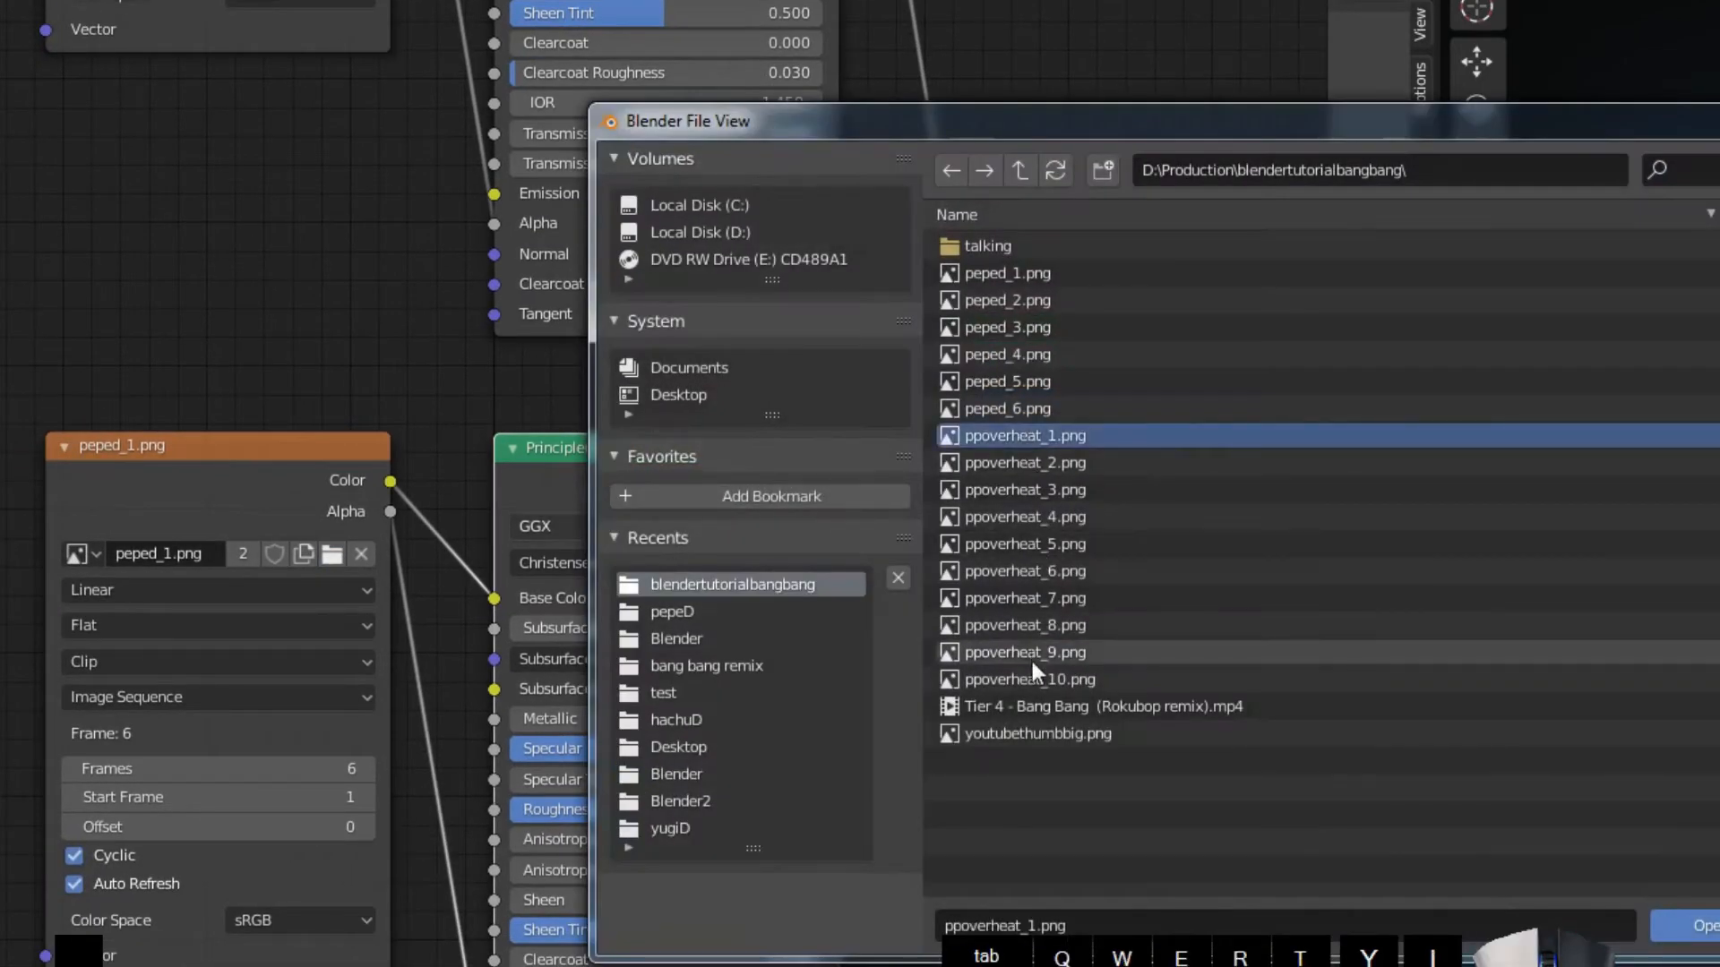
pyautogui.keyDown('shift'); pyautogui.click(1032, 667); pyautogui.keyUp('shift')
pyautogui.click(1709, 934)
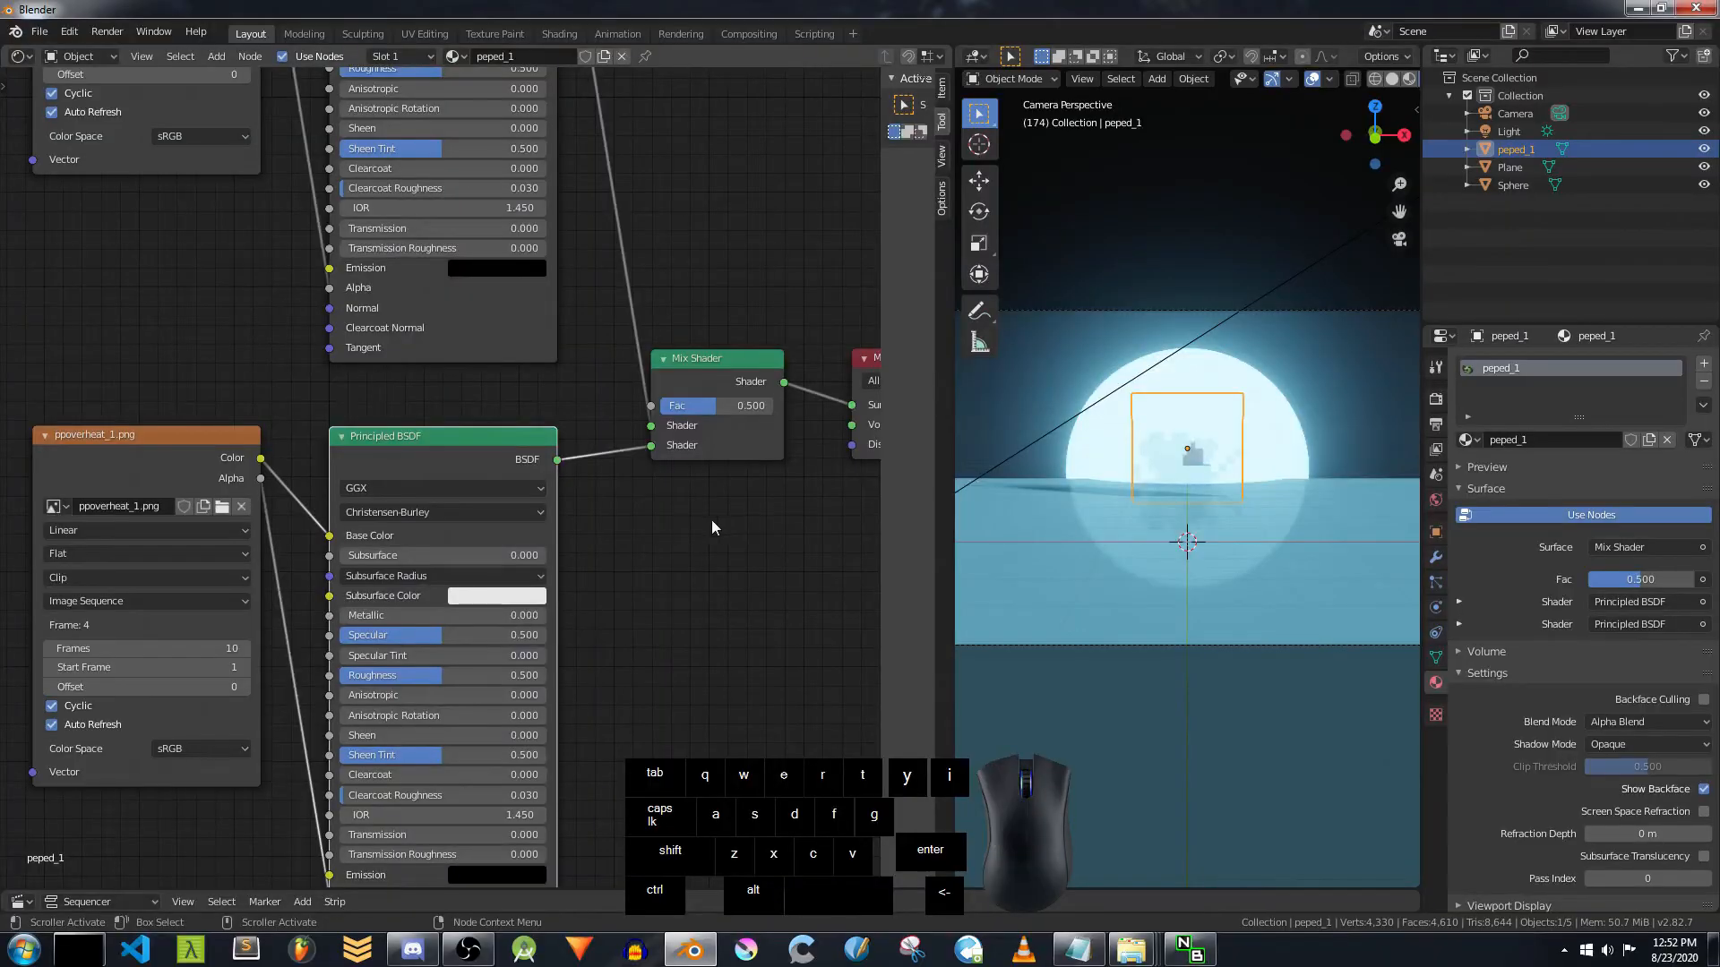
# Step: Set the Mix Shader factor to 0 and keyframe it at frame 192, using playback to find the beat
pyautogui.moveTo(1051, 544); pyautogui.dragTo(763, 545, button='middle')
pyautogui.moveTo(524, 408); pyautogui.dragTo(470, 408)
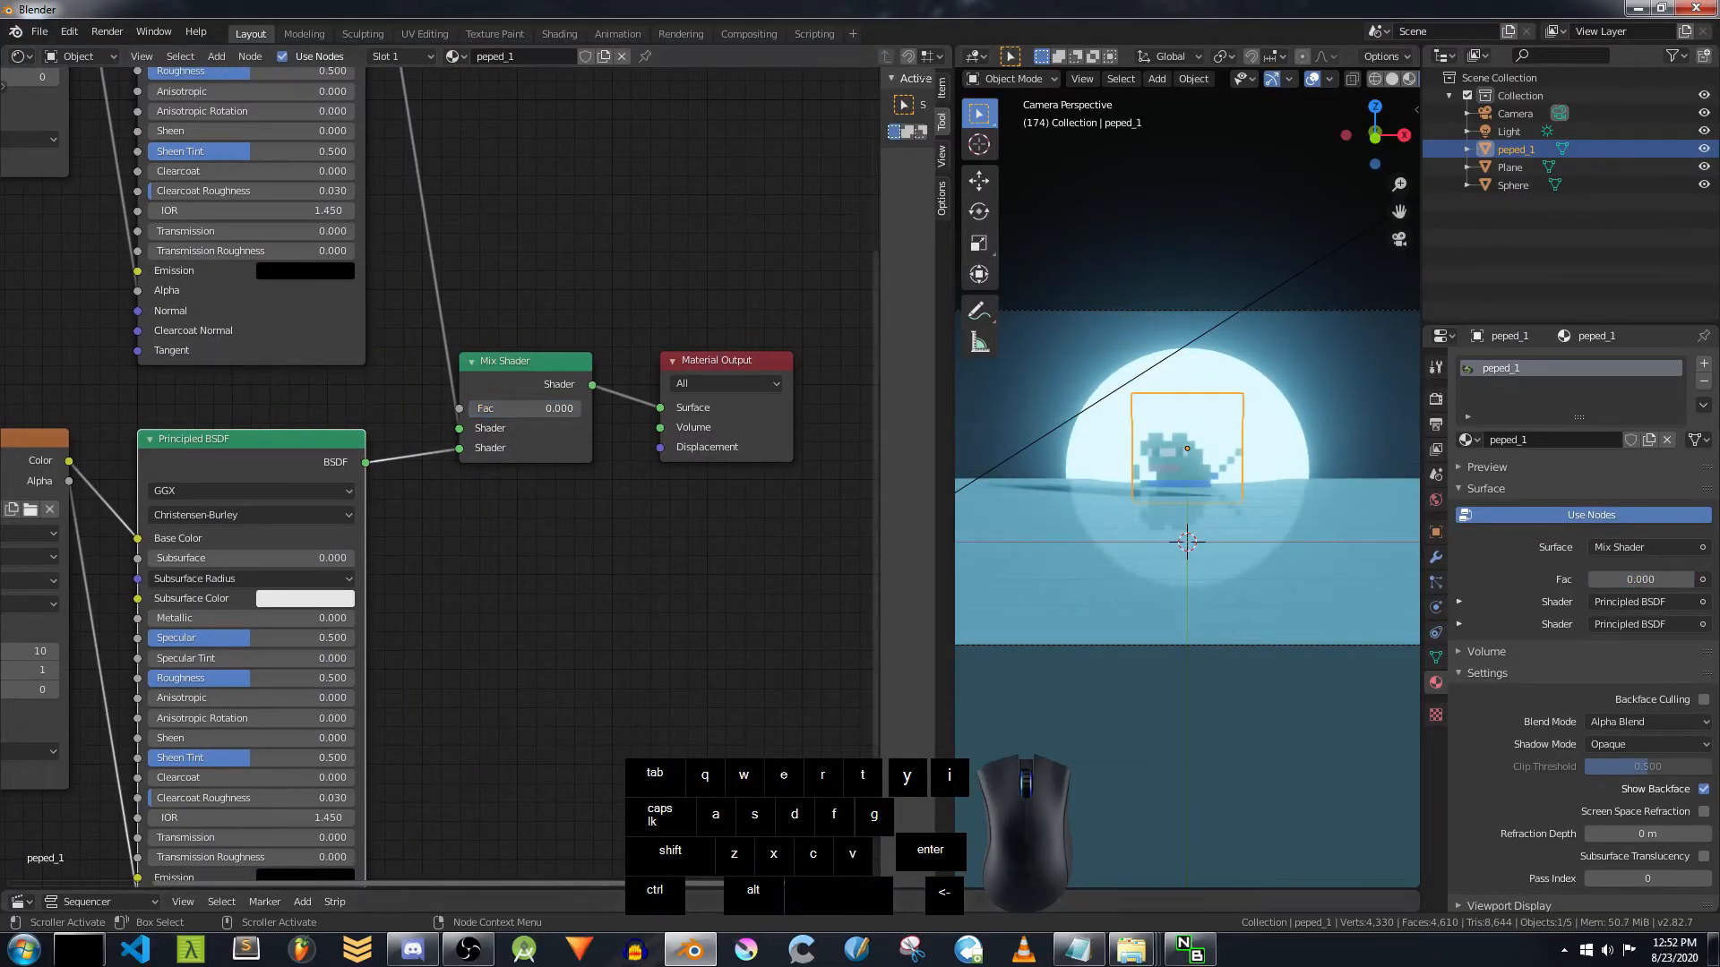
pyautogui.moveTo(778, 890); pyautogui.dragTo(795, 517)
pyautogui.press('space')
pyautogui.press('space')
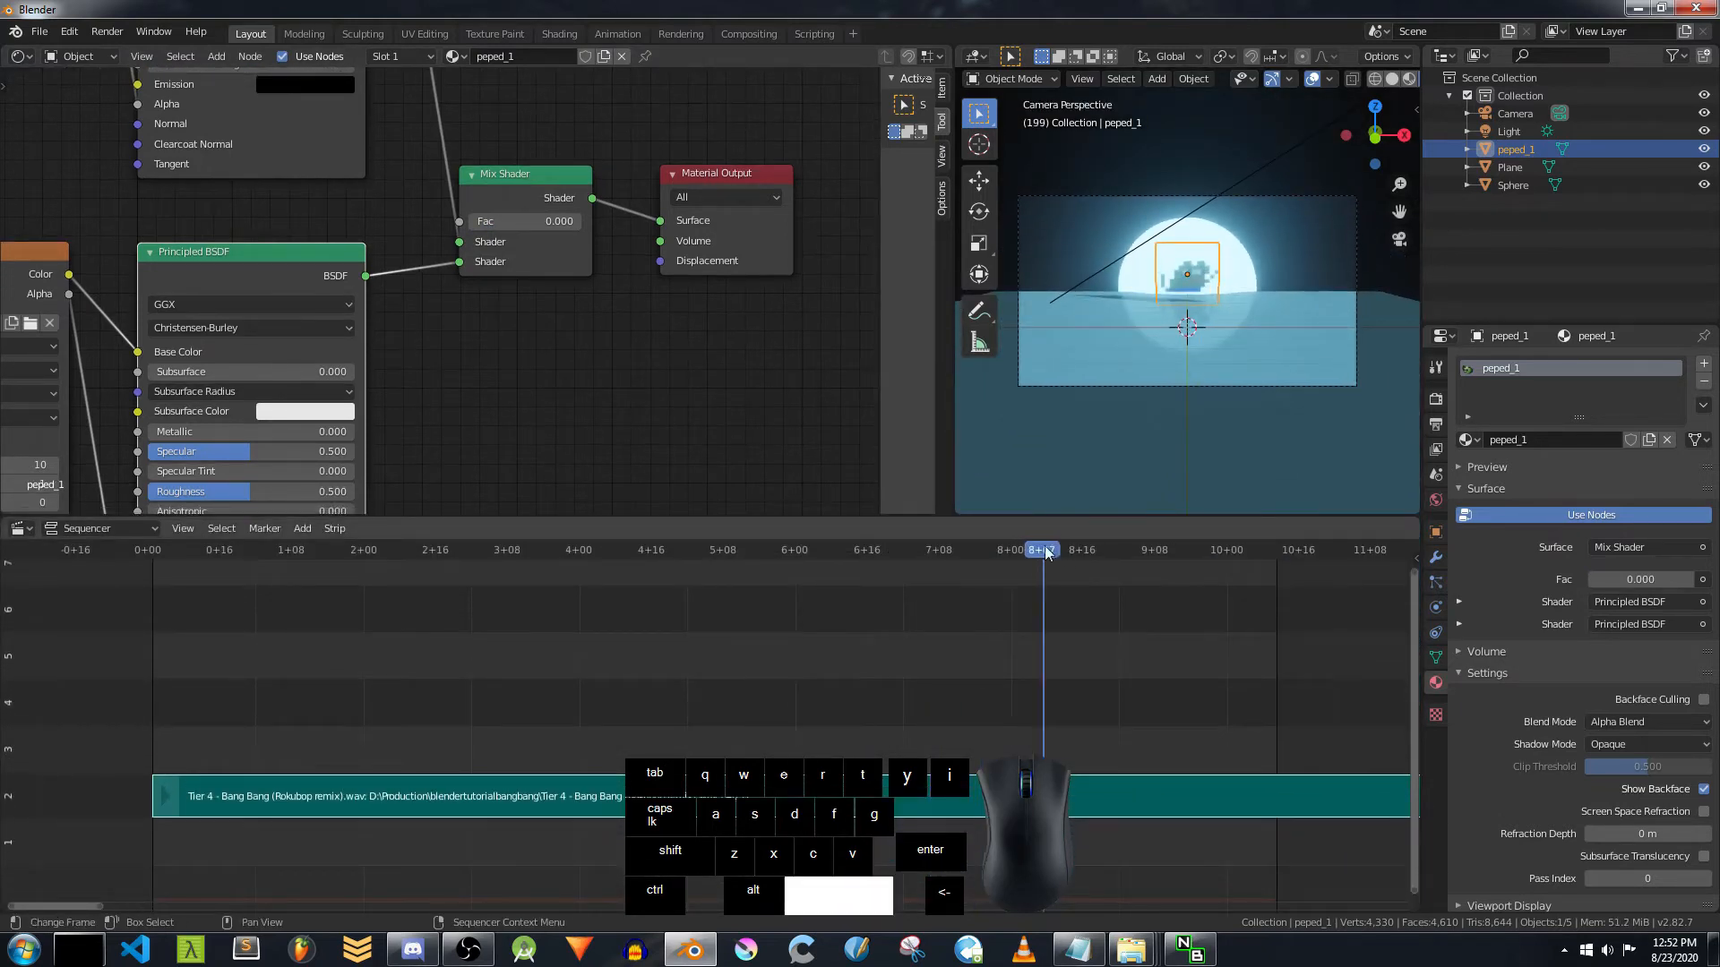
pyautogui.click(1010, 550)
pyautogui.press('i')
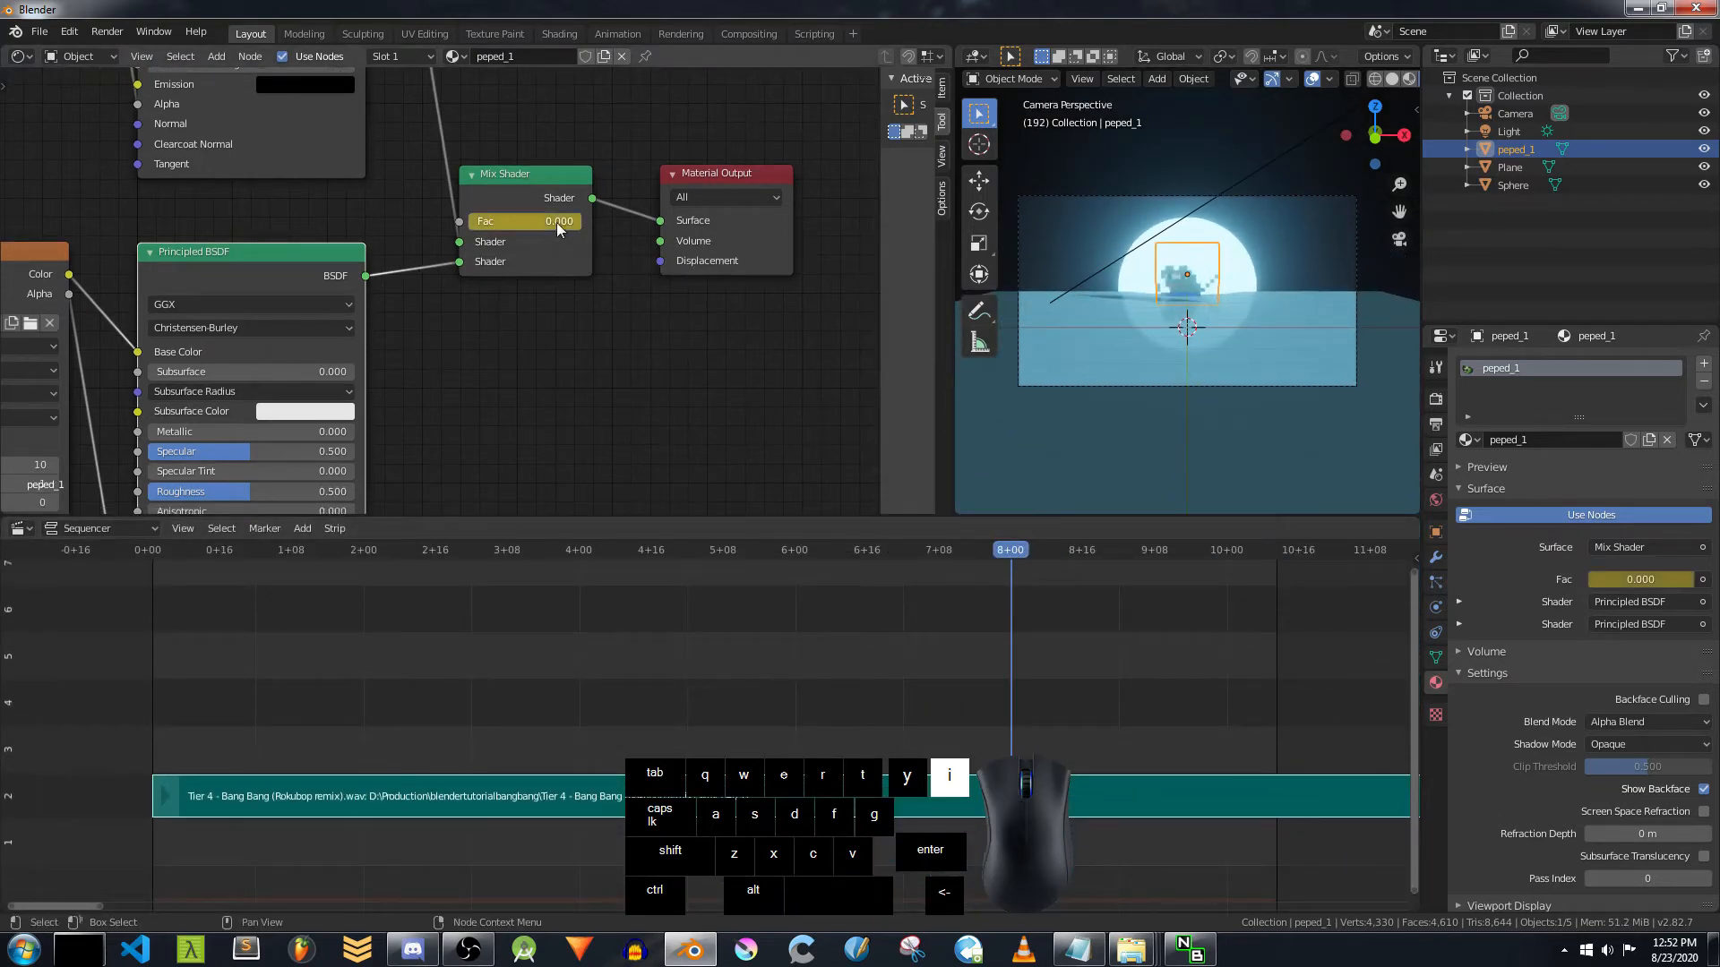
# Step: Keyframe the Mix Shader factor at 1 on frame 200 and play back the transition between the image sequences
pyautogui.click(1046, 551)
pyautogui.press('space')
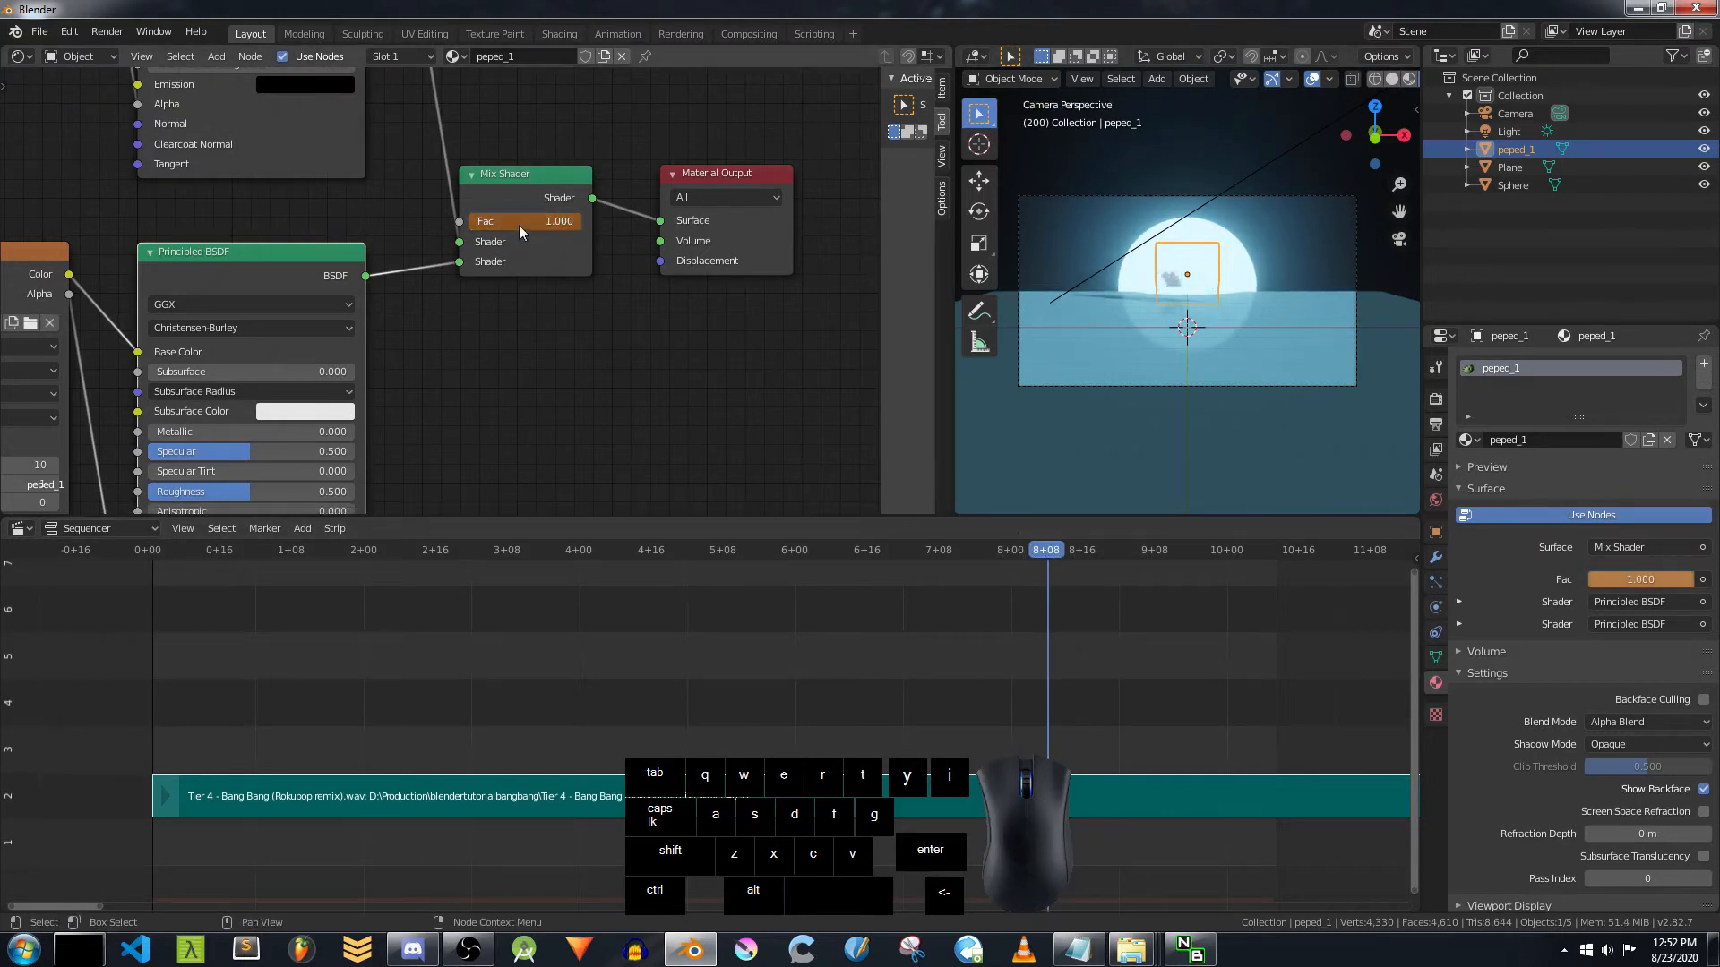
pyautogui.click(994, 551)
pyautogui.press('space')
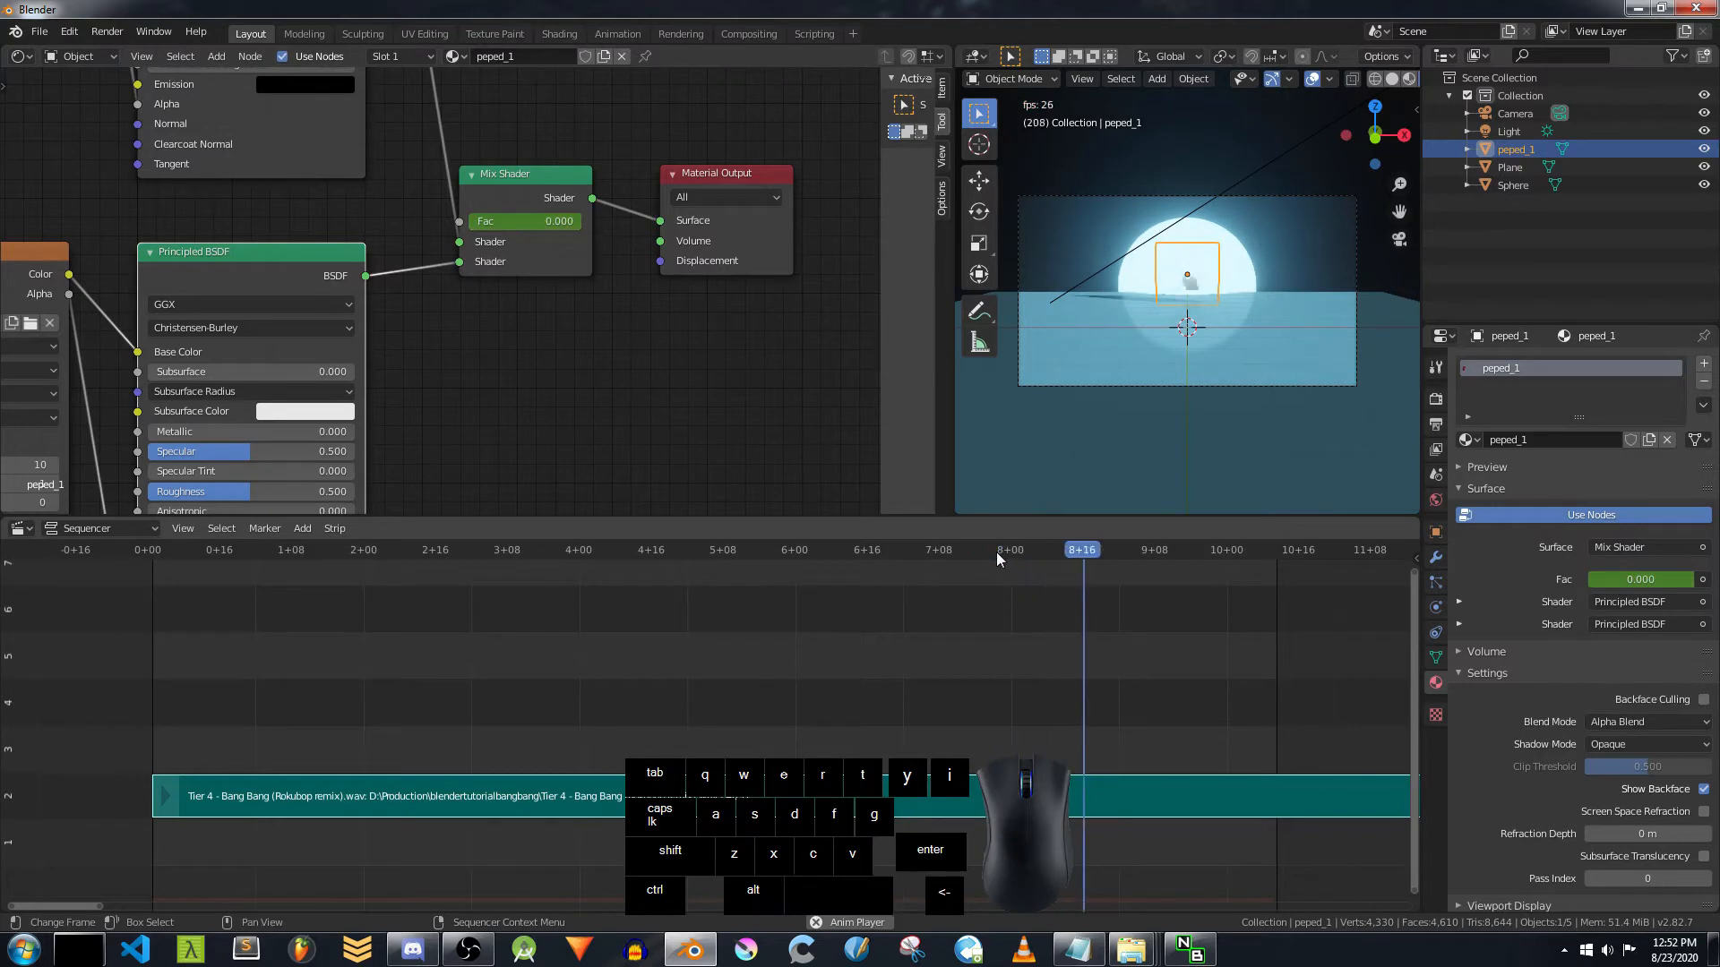
pyautogui.press('space')
pyautogui.click(982, 550)
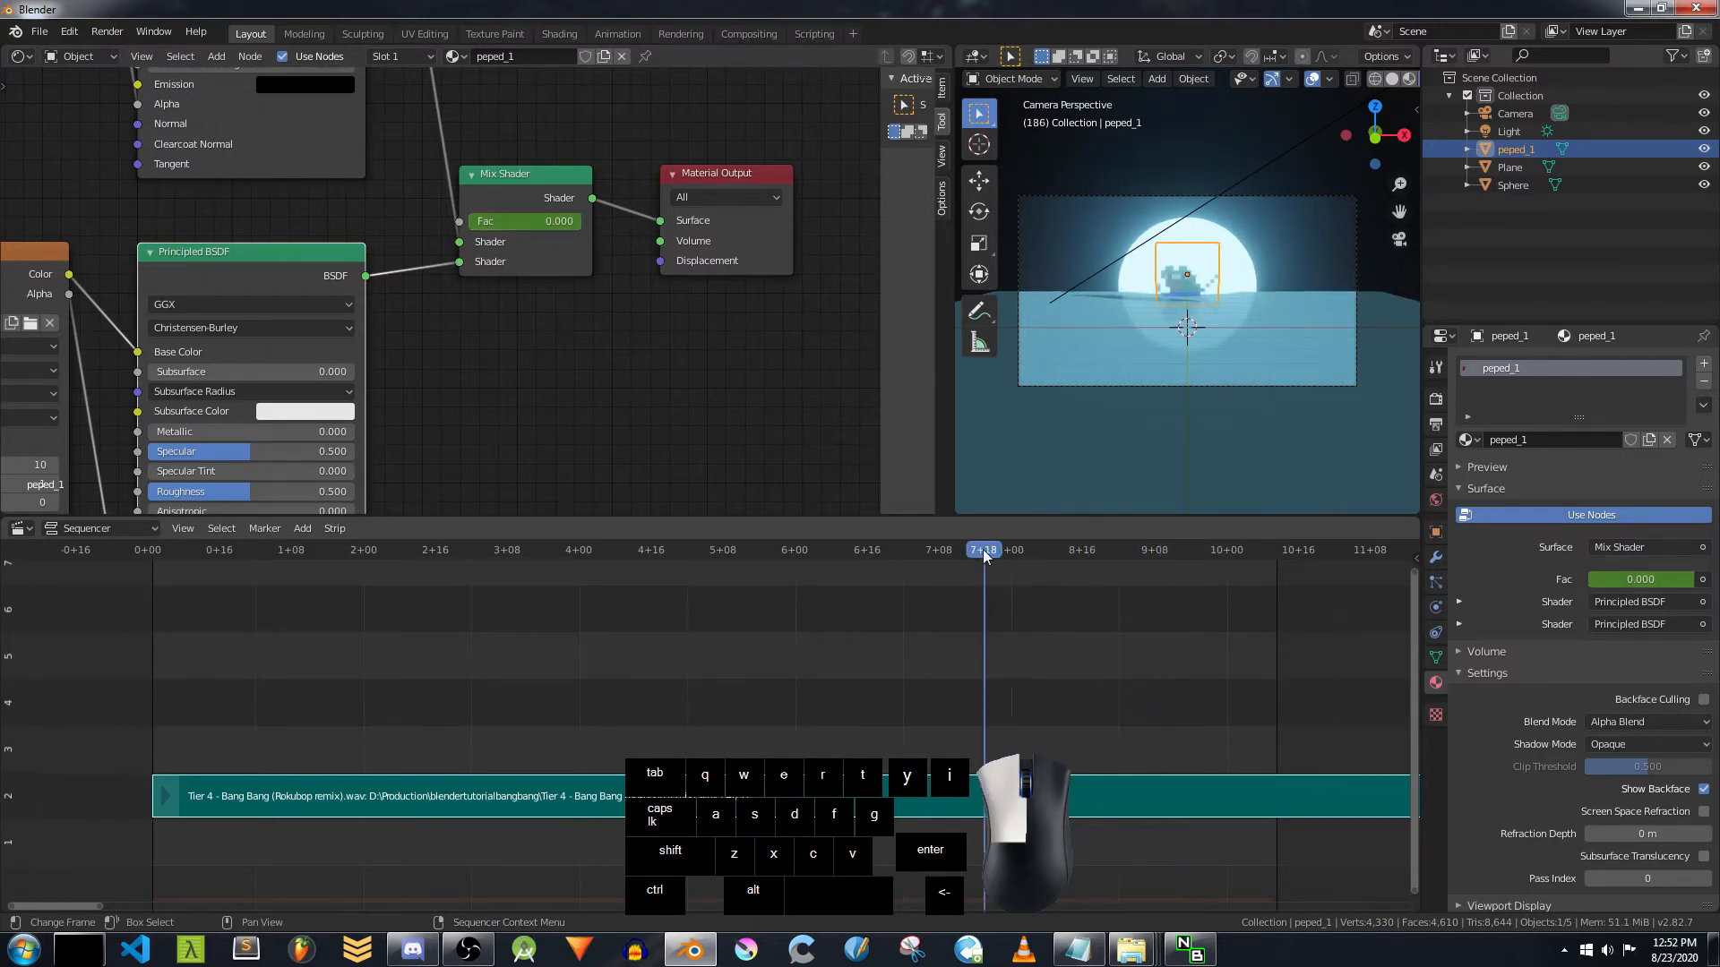
# Step: Show the Timeline, shift both Mix Shader factor keyframes earlier to frames 187 and 195, and replay the transition
pyautogui.click(22, 529)
pyautogui.click(229, 614)
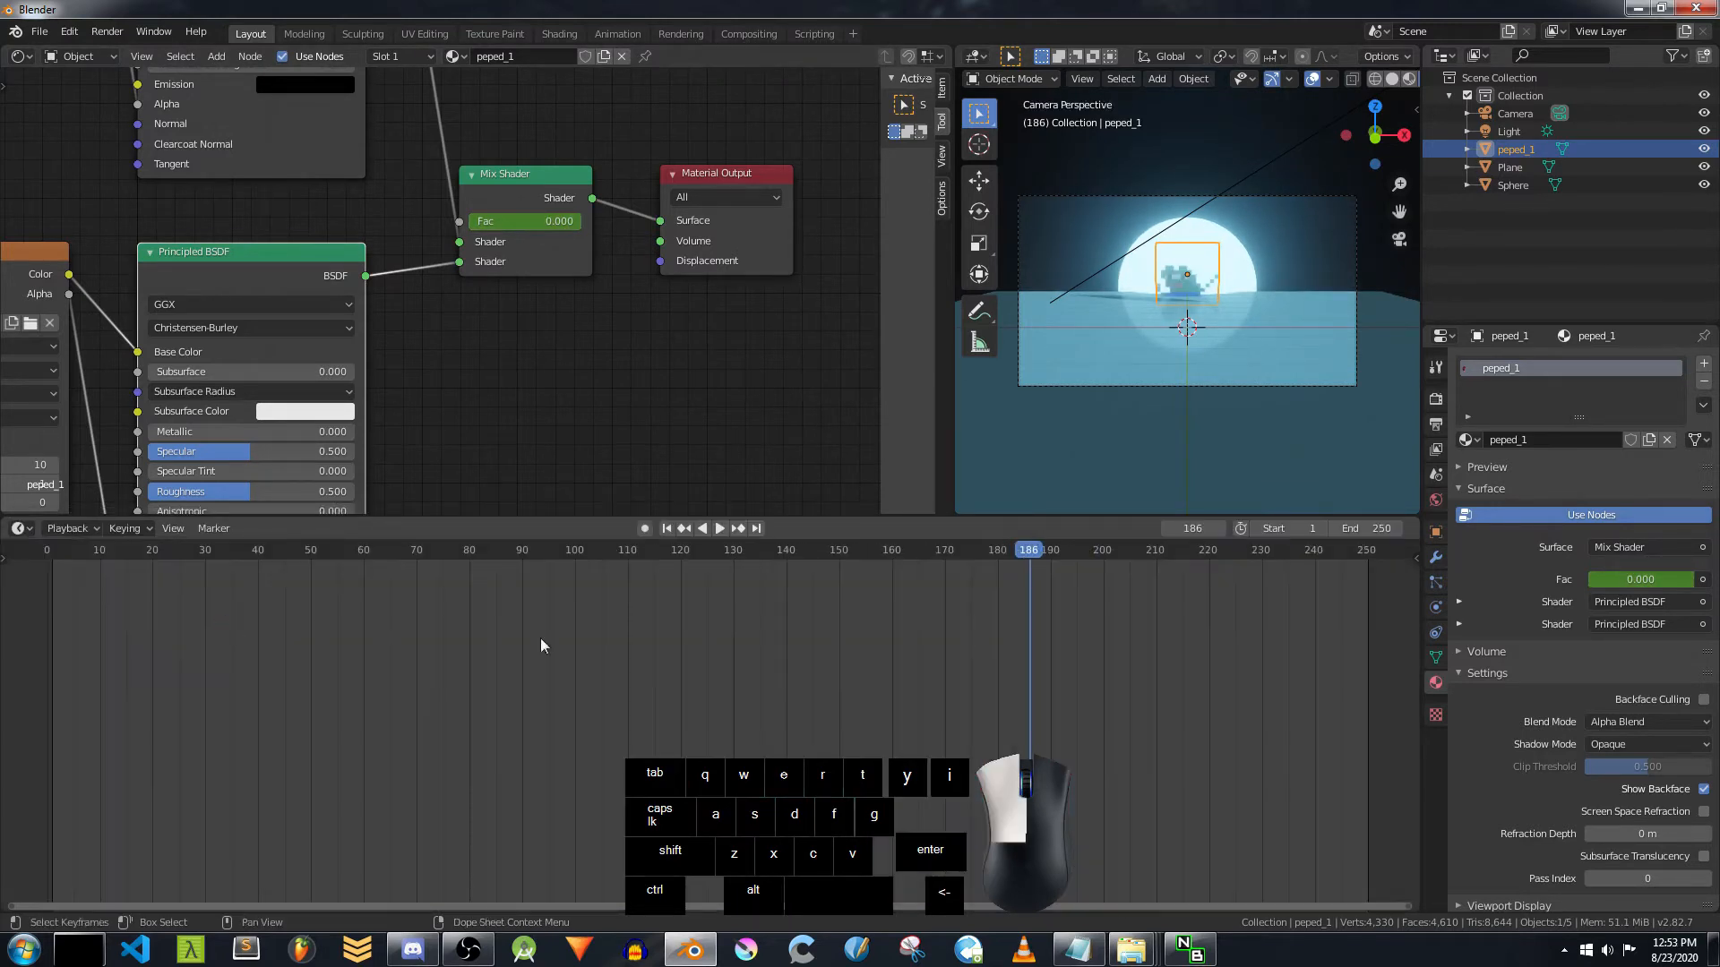
pyautogui.click(541, 173)
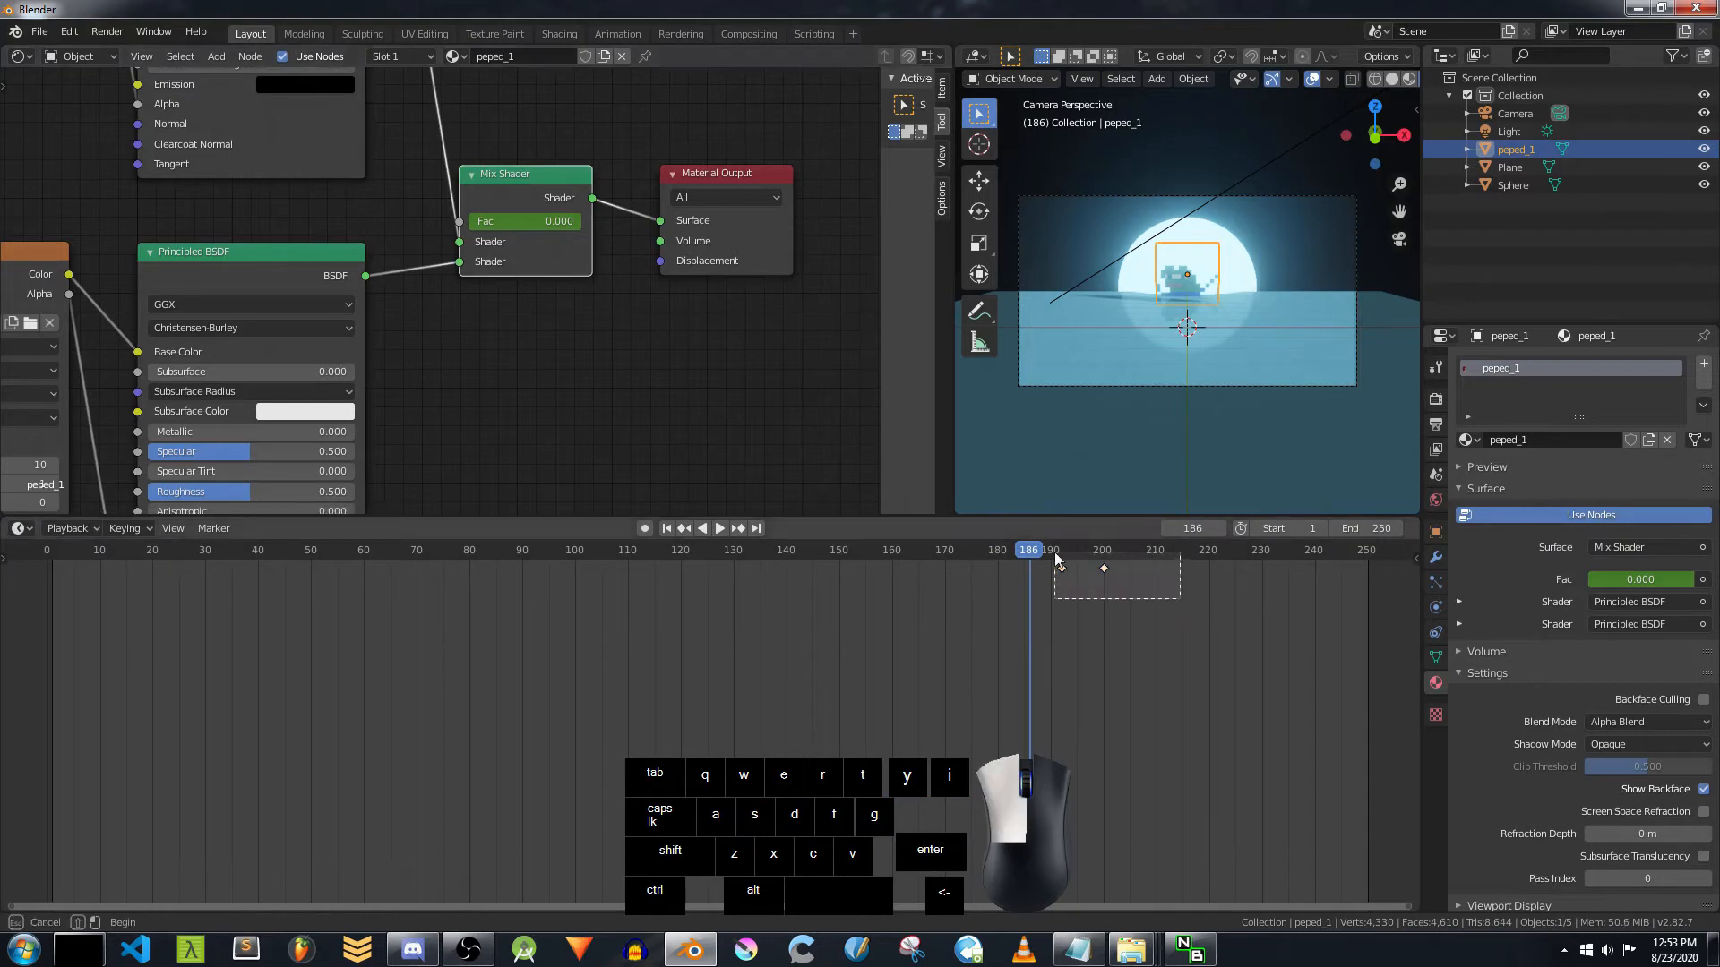
pyautogui.moveTo(1064, 577); pyautogui.dragTo(1034, 566)
pyautogui.press('space')
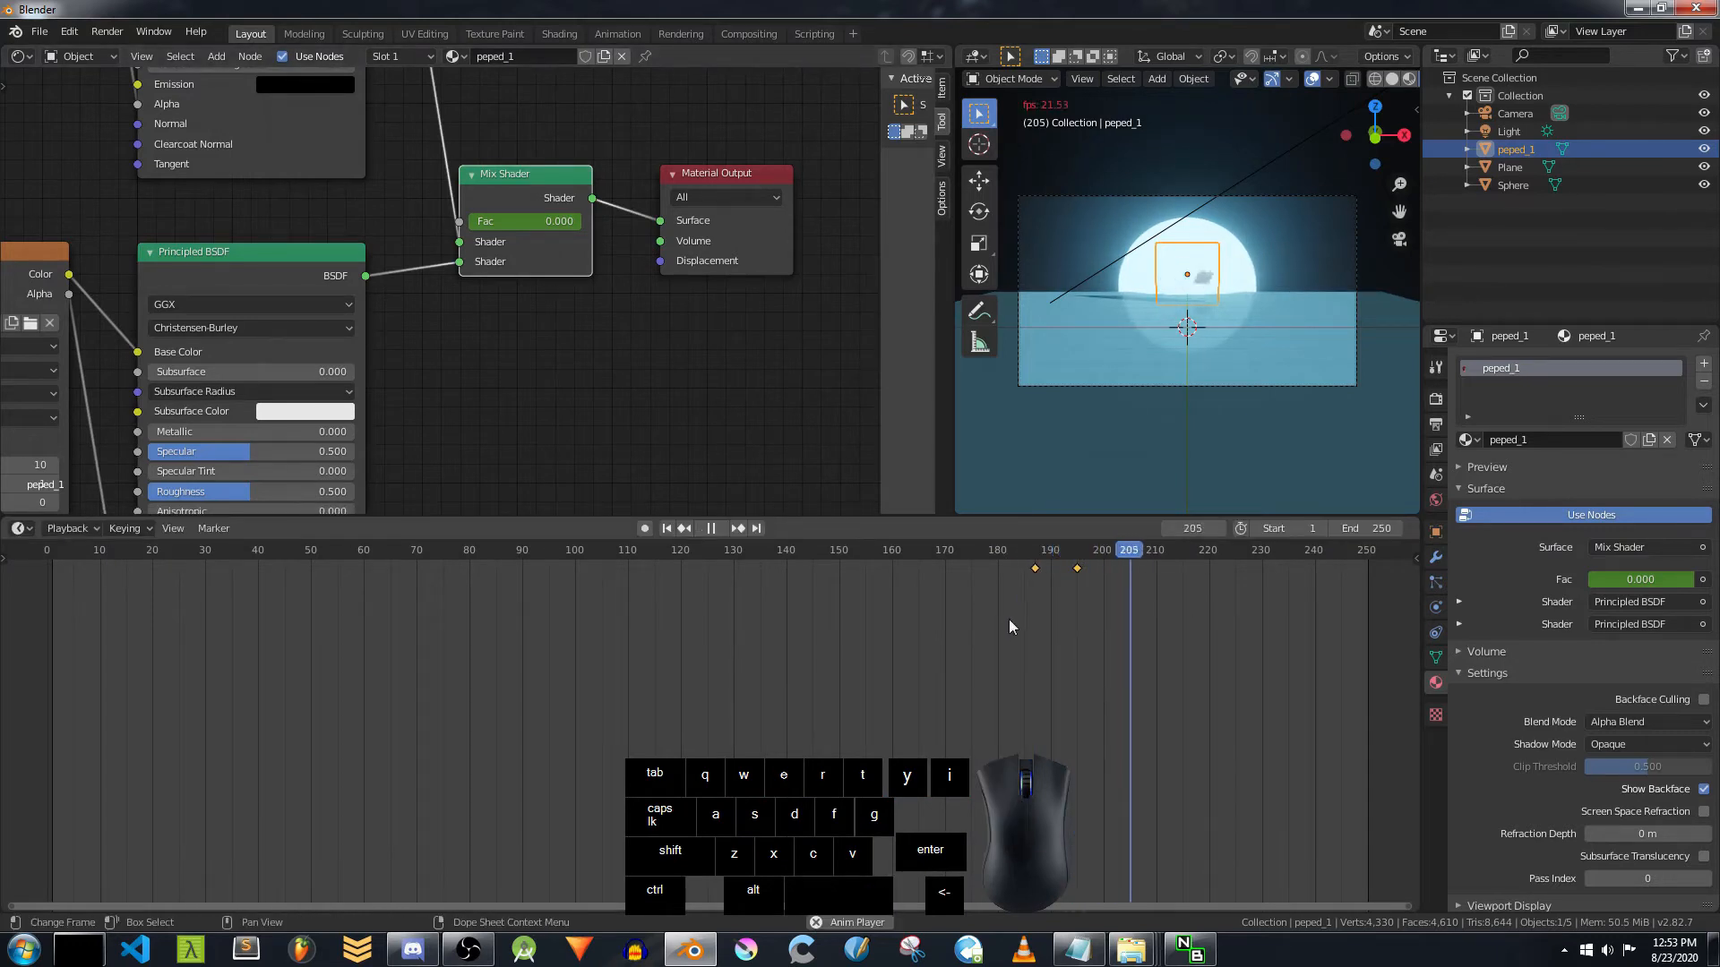
pyautogui.click(1011, 553)
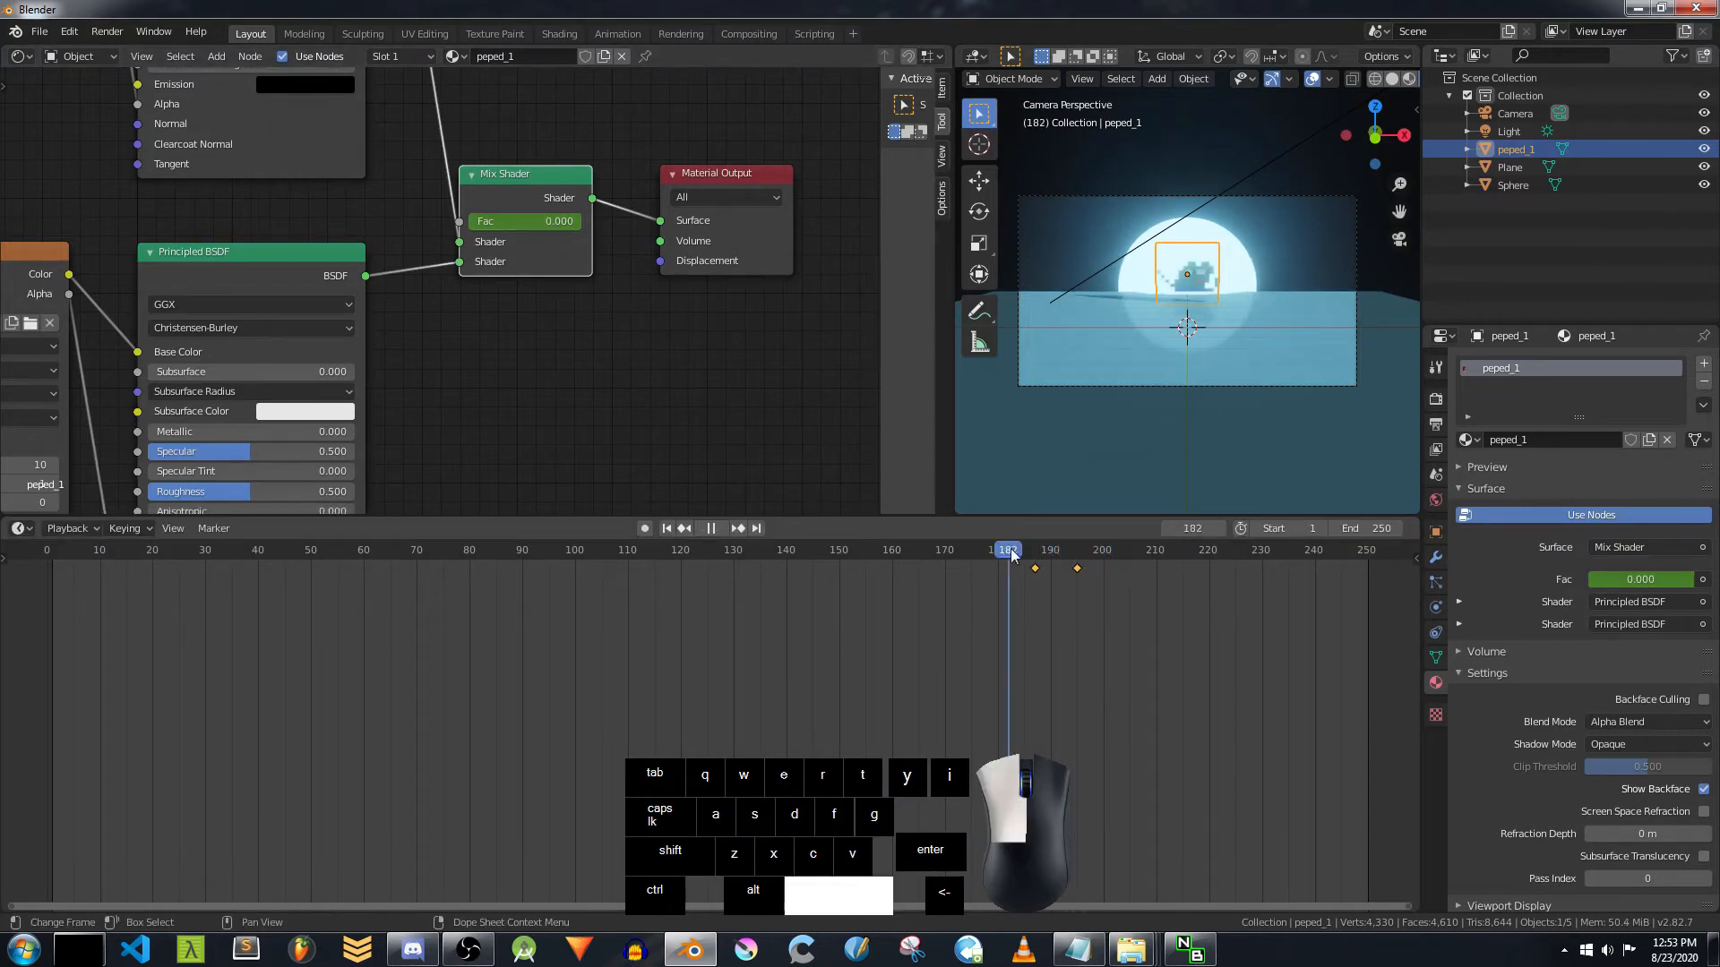
pyautogui.press('space')
# Step: Move the second factor keyframe to frame 193 and play the animation to check the timing
pyautogui.click(1075, 568)
pyautogui.moveTo(1075, 567); pyautogui.dragTo(1066, 568)
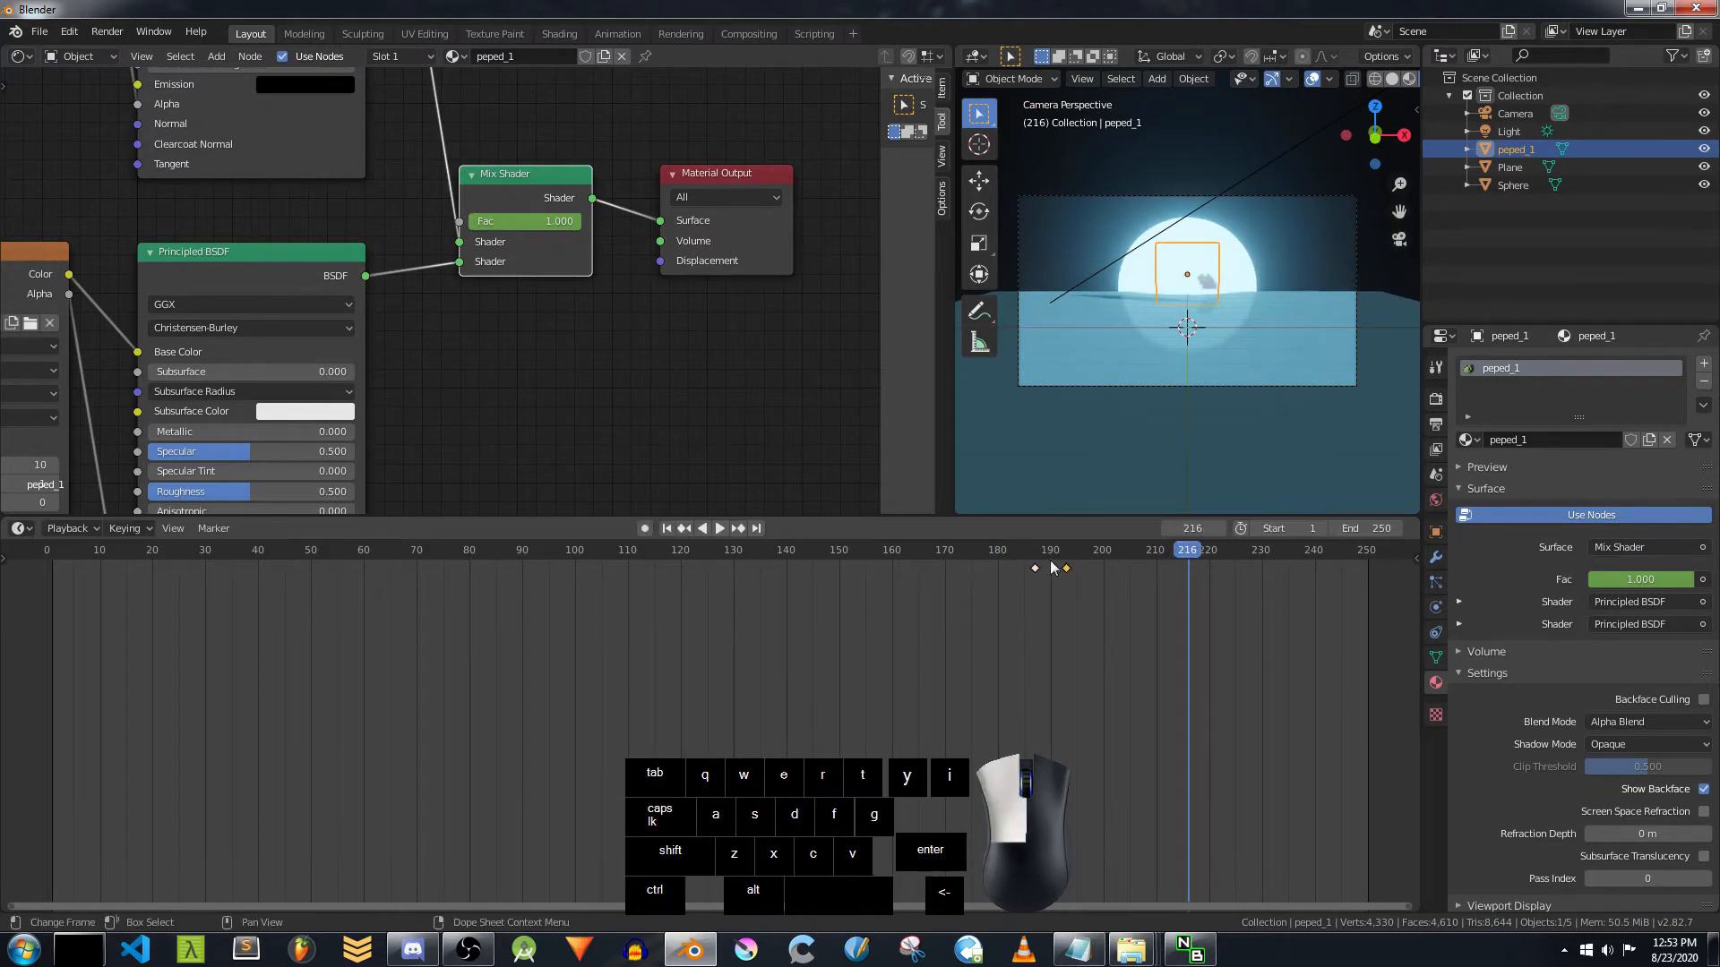
pyautogui.press('space')
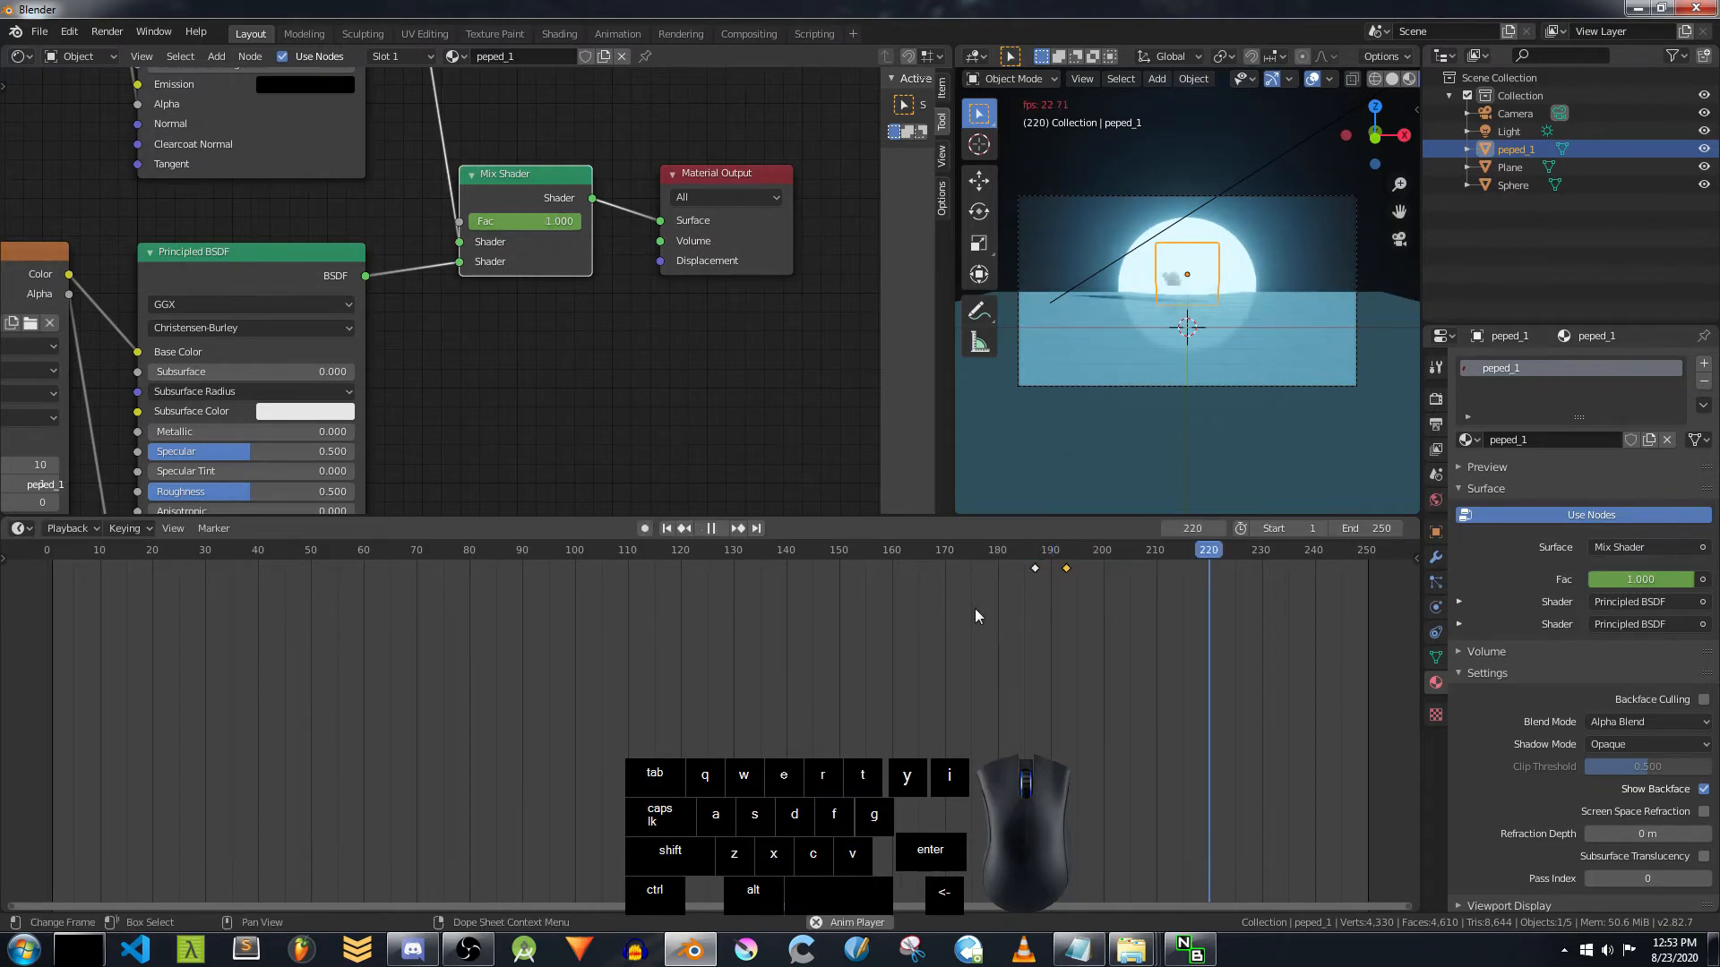
pyautogui.press('space')
# Step: Enlarge the 3D viewport, add a cube empty, and move it about -10.4 m along Y, past the camera
pyautogui.moveTo(1132, 421); pyautogui.dragTo(1229, 413, button='middle')
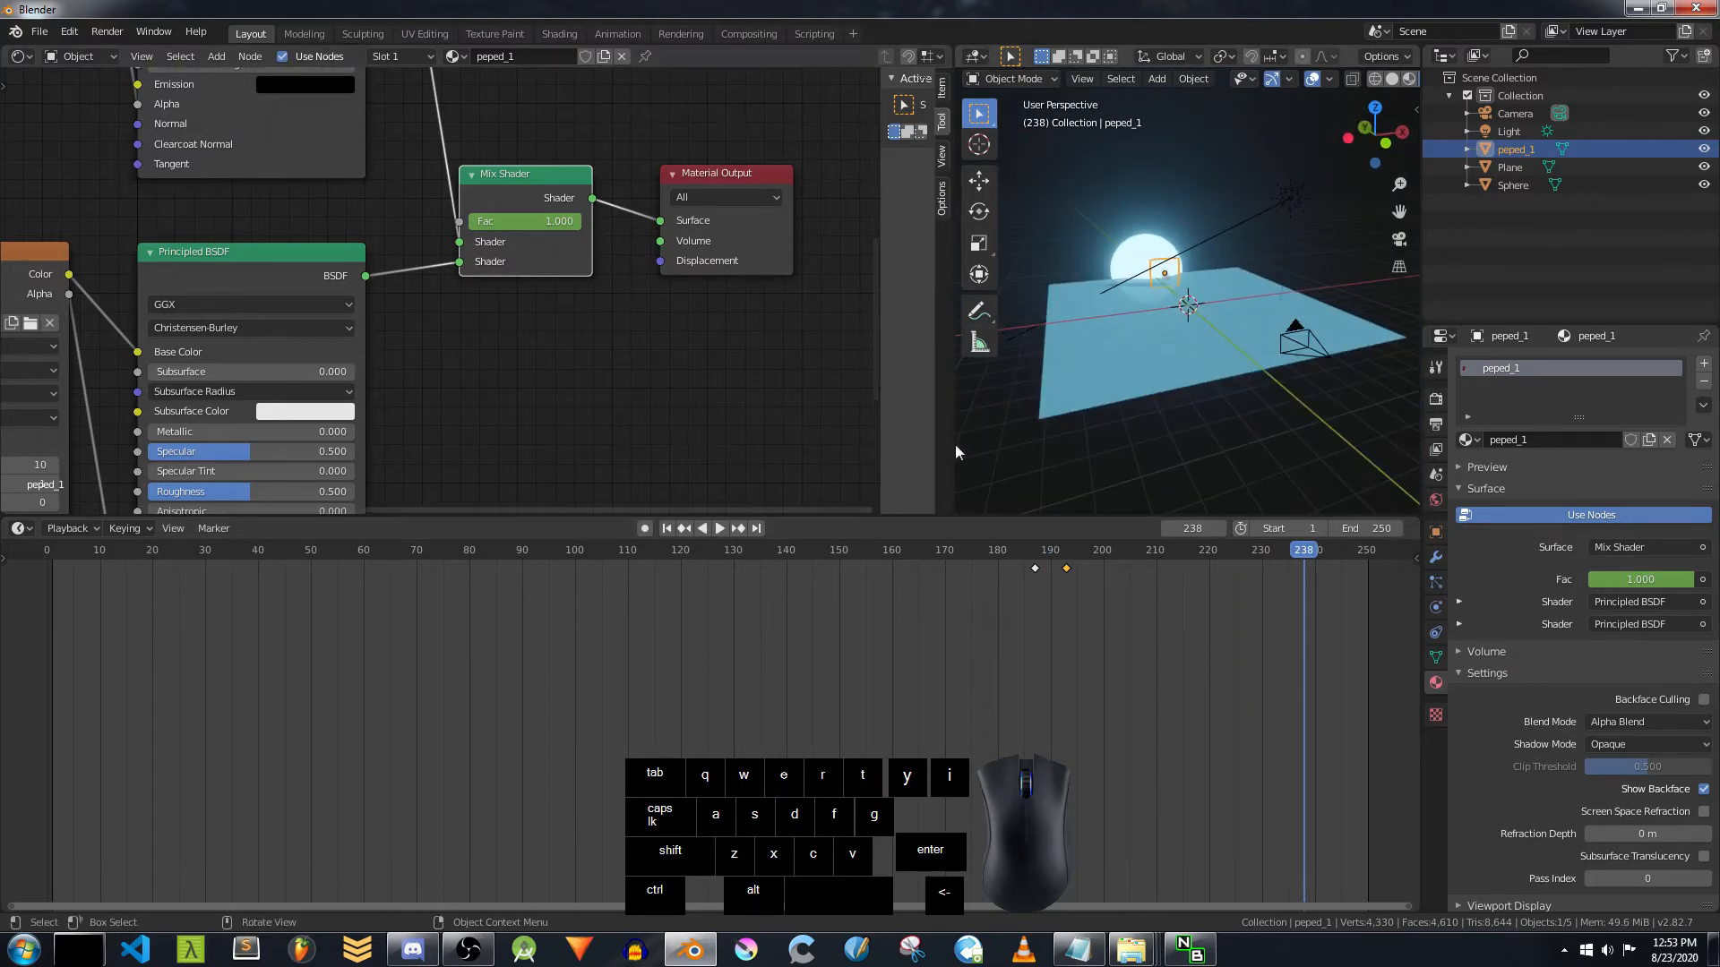
pyautogui.moveTo(955, 444); pyautogui.dragTo(266, 444)
pyautogui.moveTo(484, 518); pyautogui.dragTo(749, 777)
pyautogui.hotkey('shift', 'a')
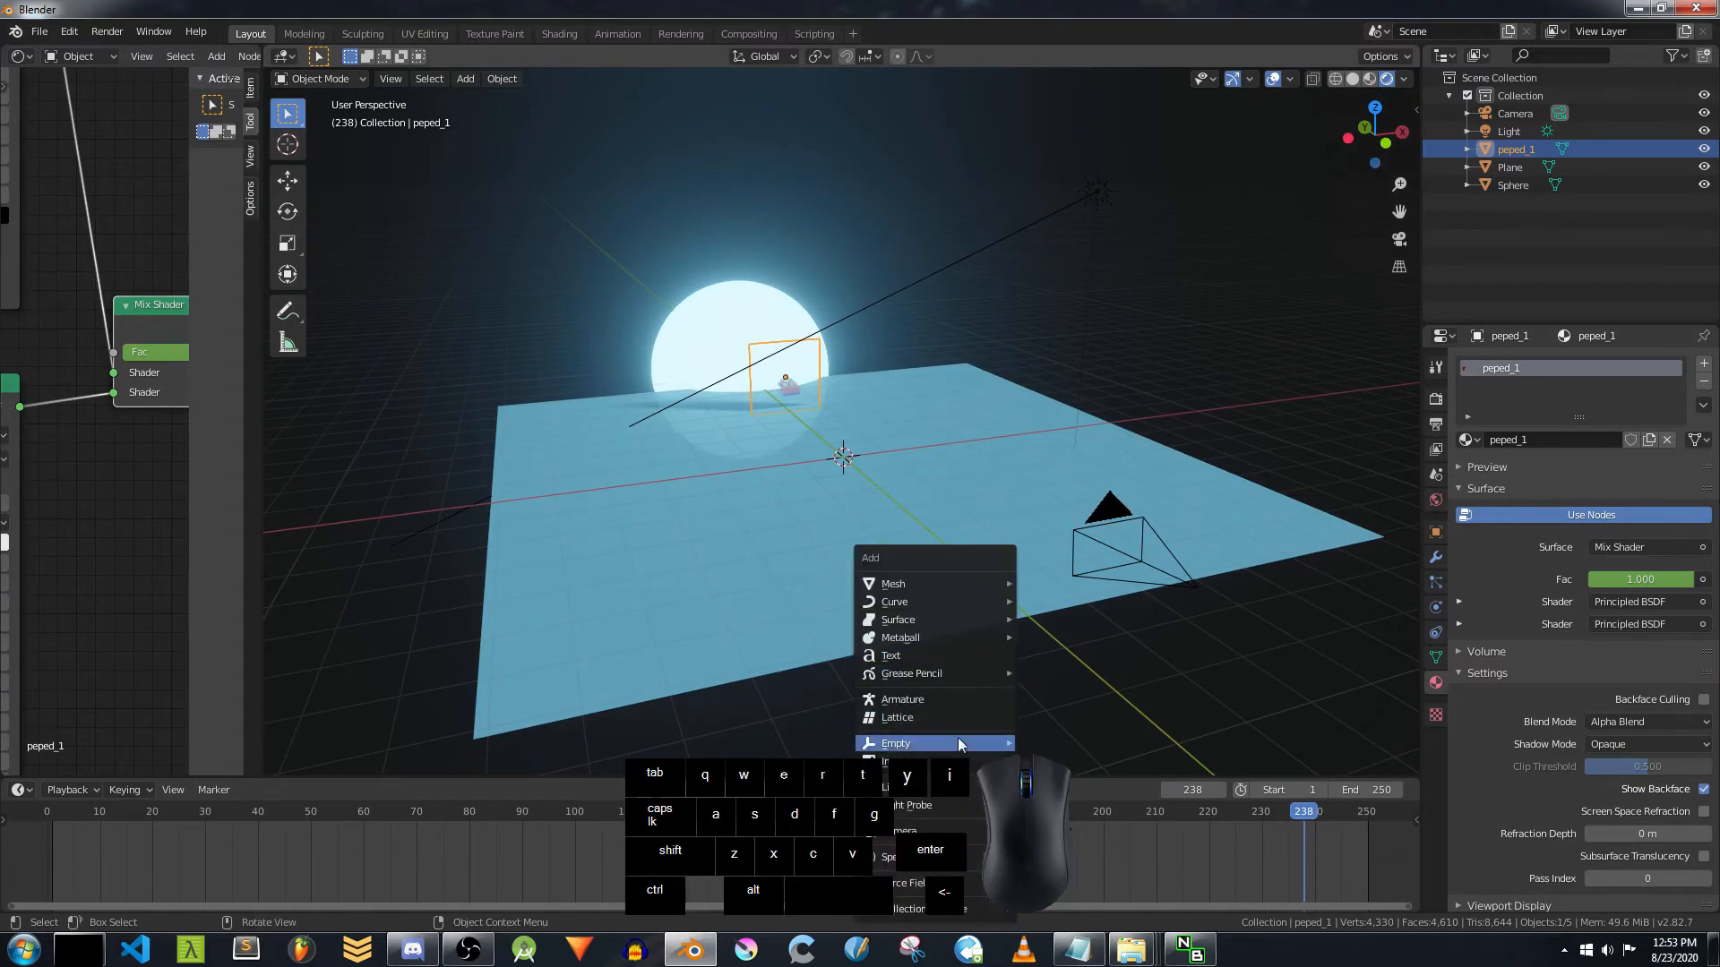
pyautogui.moveTo(958, 740)
pyautogui.click(1075, 820)
pyautogui.press('g')
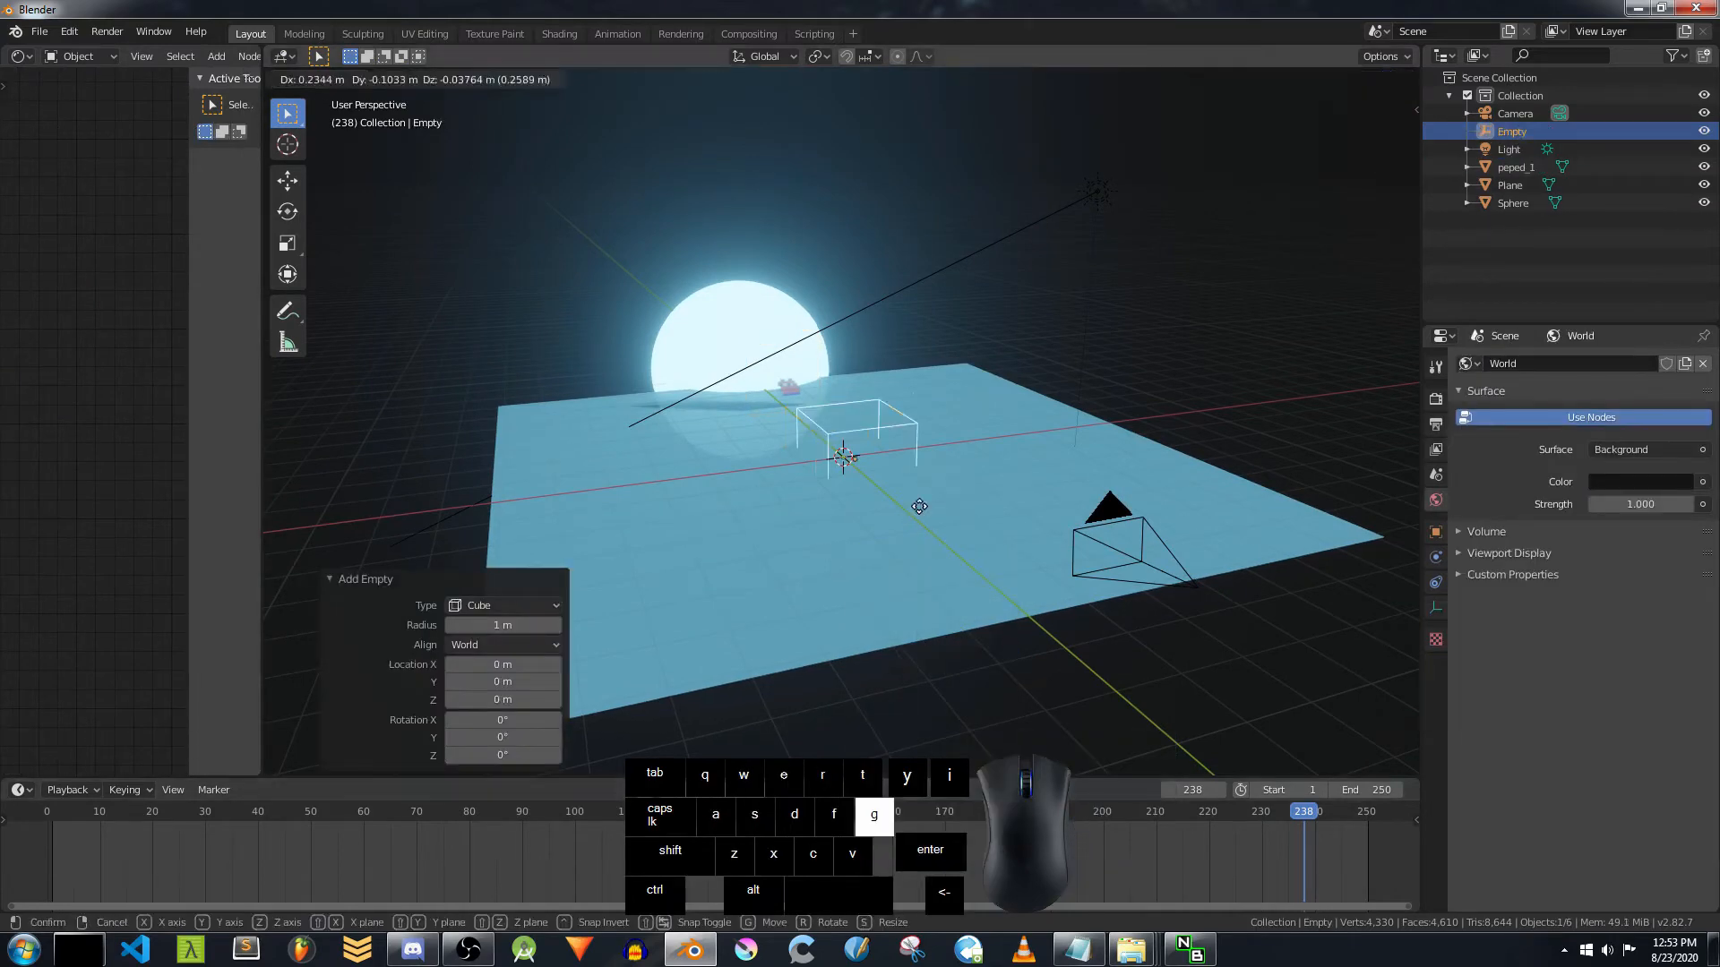
pyautogui.press('x')
pyautogui.press('y')
pyautogui.click(1332, 745)
pyautogui.scroll(-3, 1201, 653)
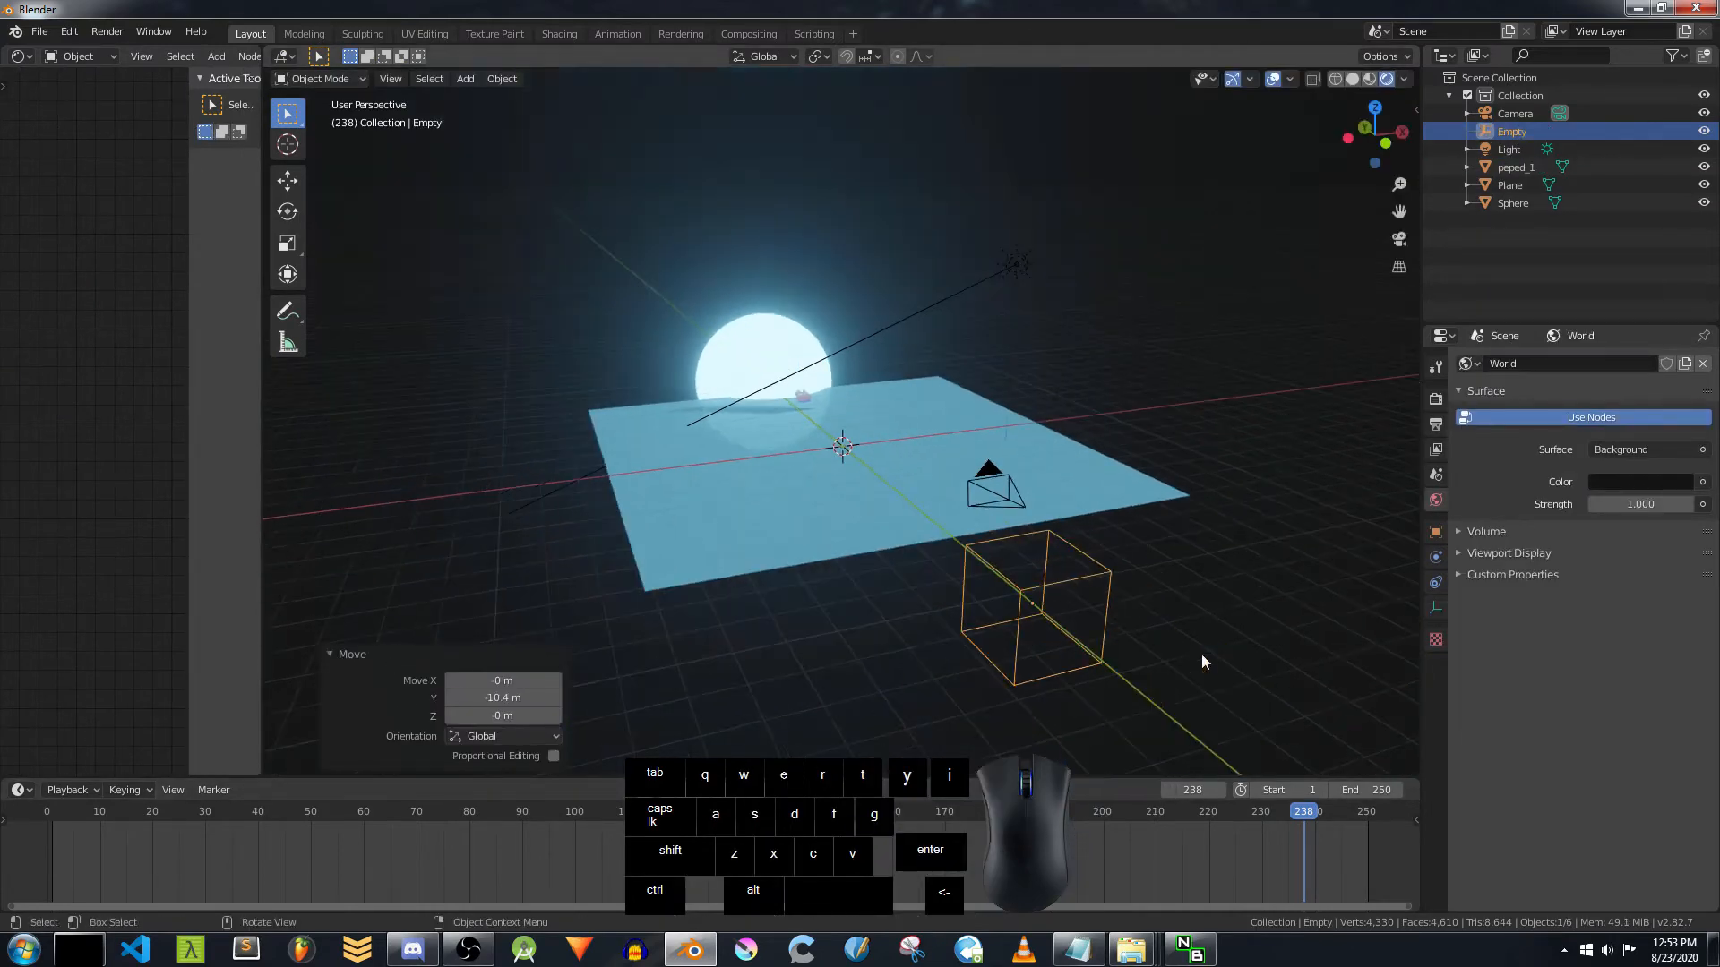
# Step: Rename the cube empty as drum bass driver
pyautogui.doubleClick(1521, 131)
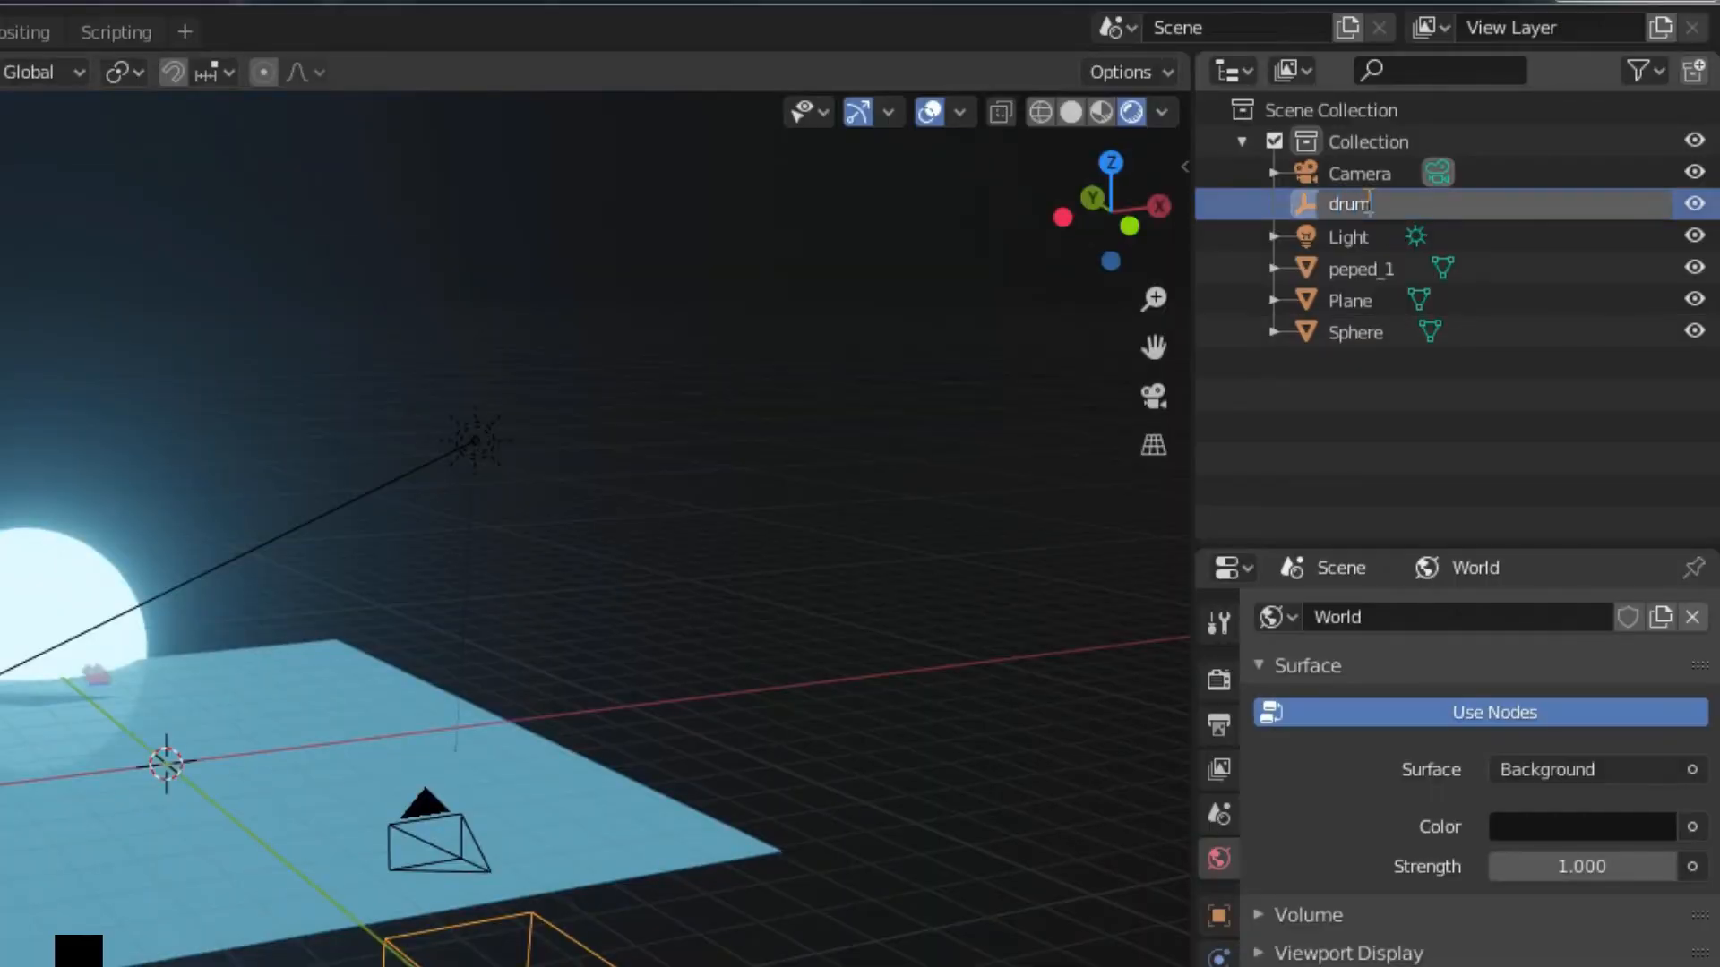
pyautogui.write('drum bass driver')
pyautogui.press('Return')
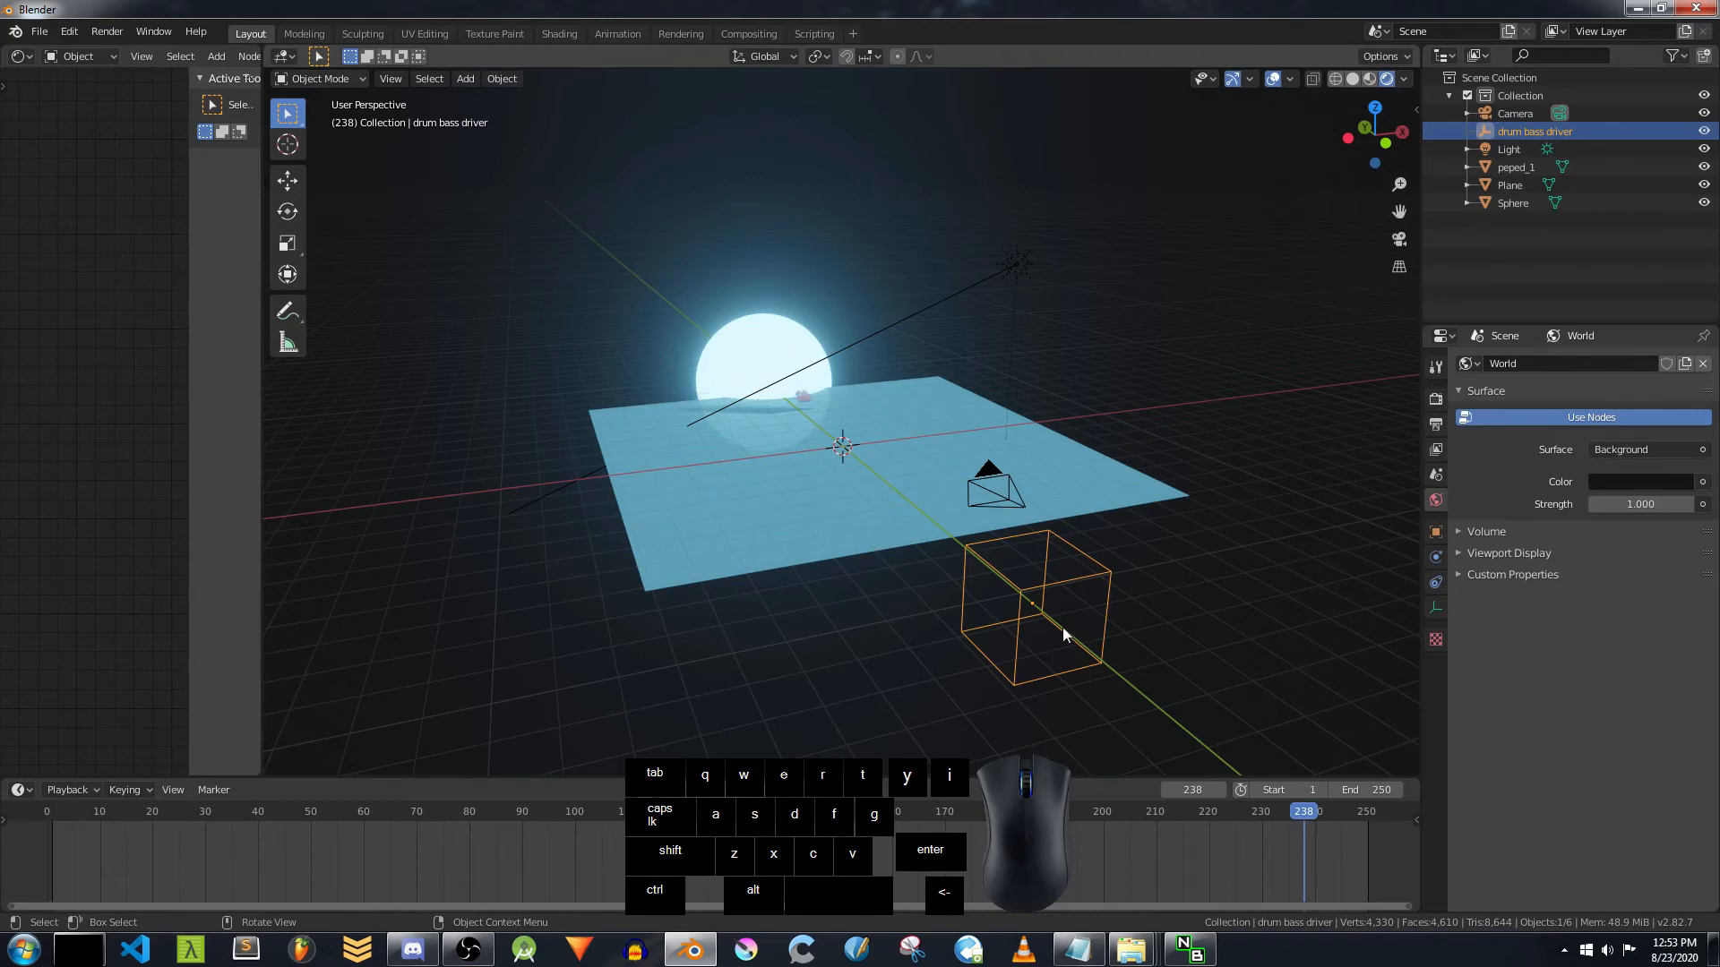
# Step: Insert a location keyframe for the drum bass driver empty at frame 1
pyautogui.moveTo(955, 777); pyautogui.dragTo(980, 584)
pyautogui.click(1436, 532)
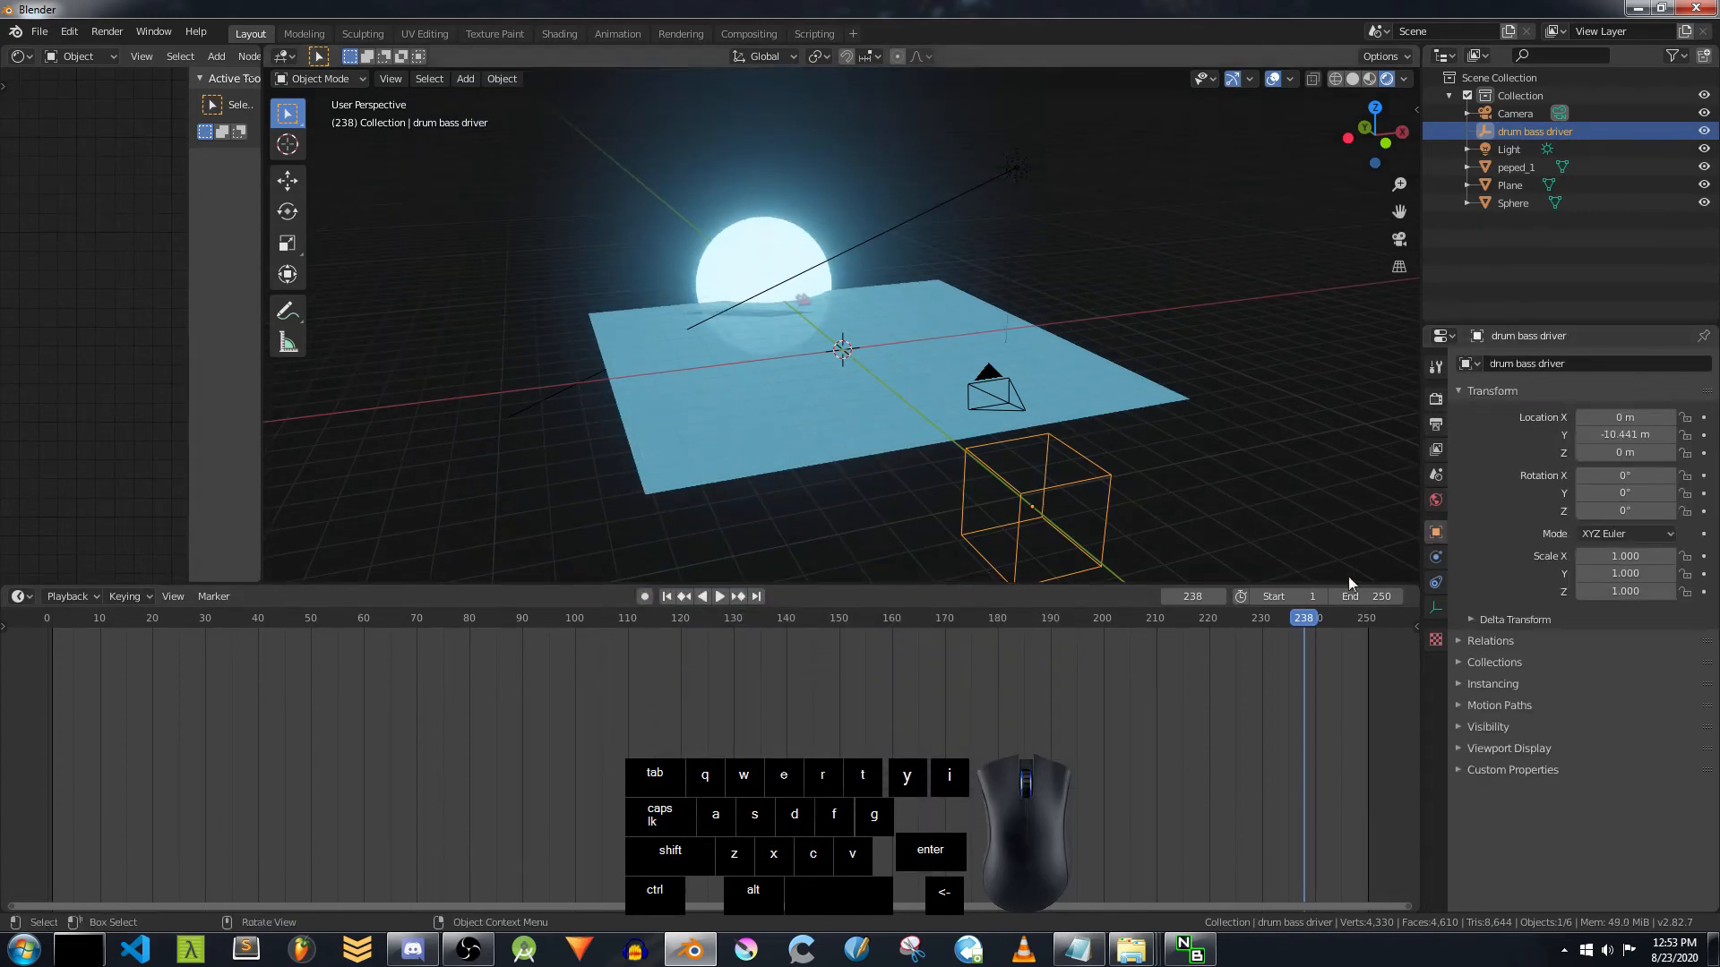
pyautogui.hotkey('shift', 'Left')
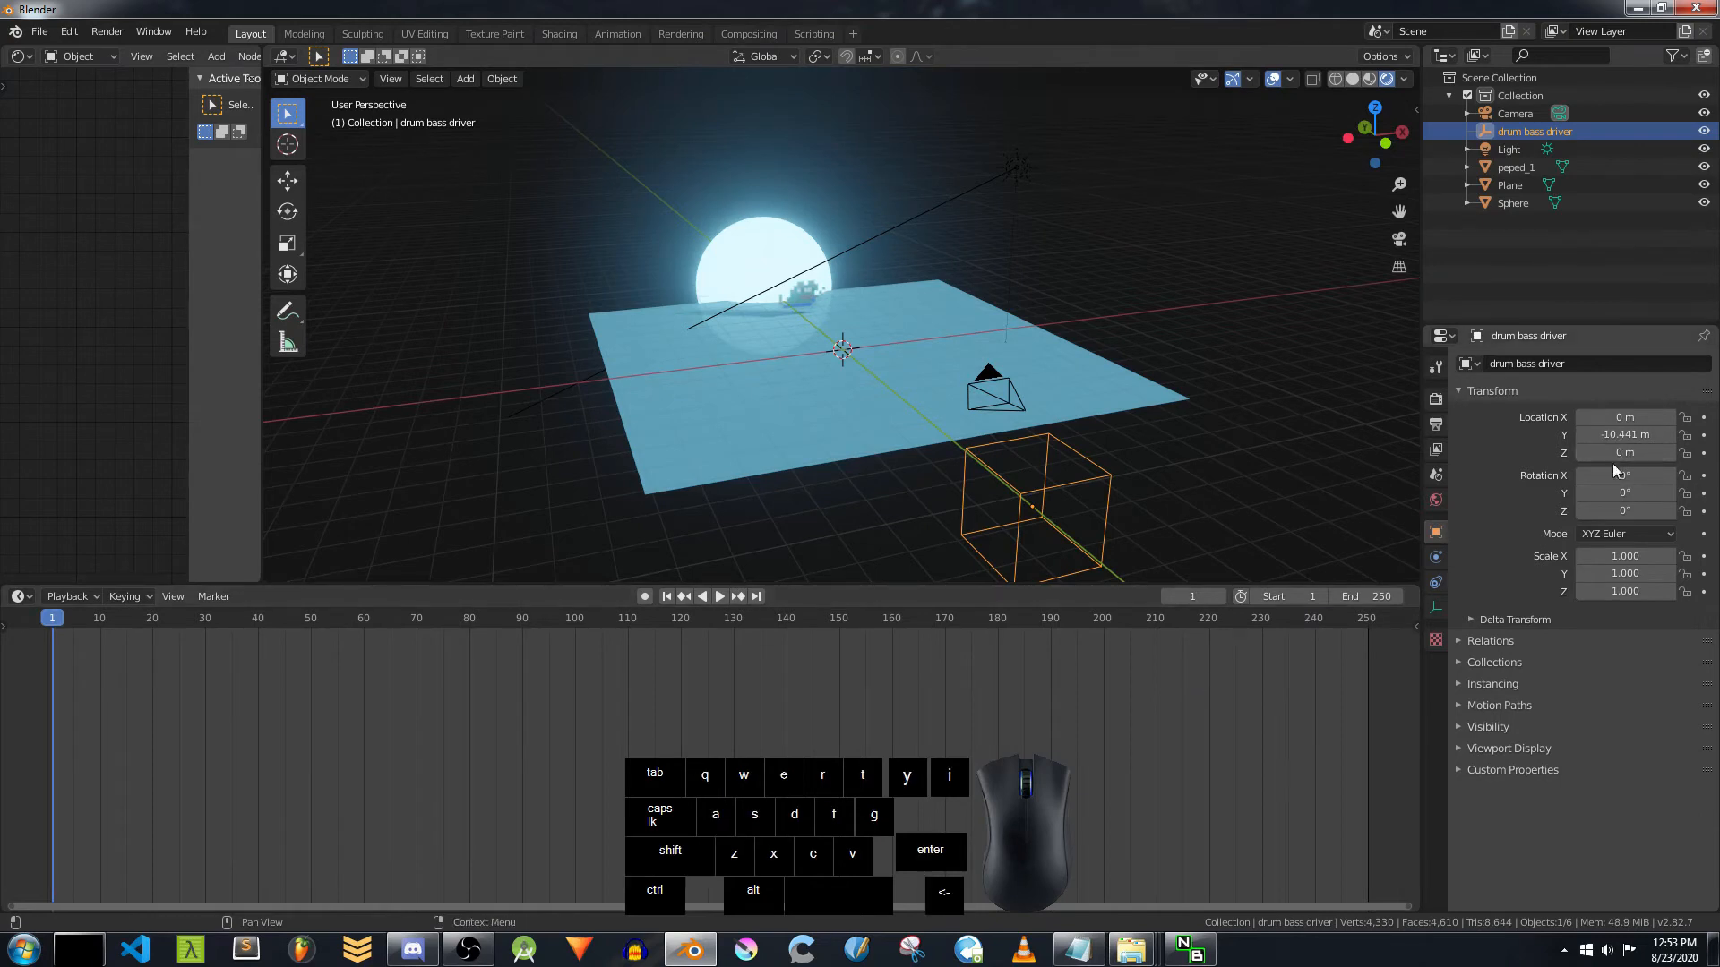
pyautogui.press('i')
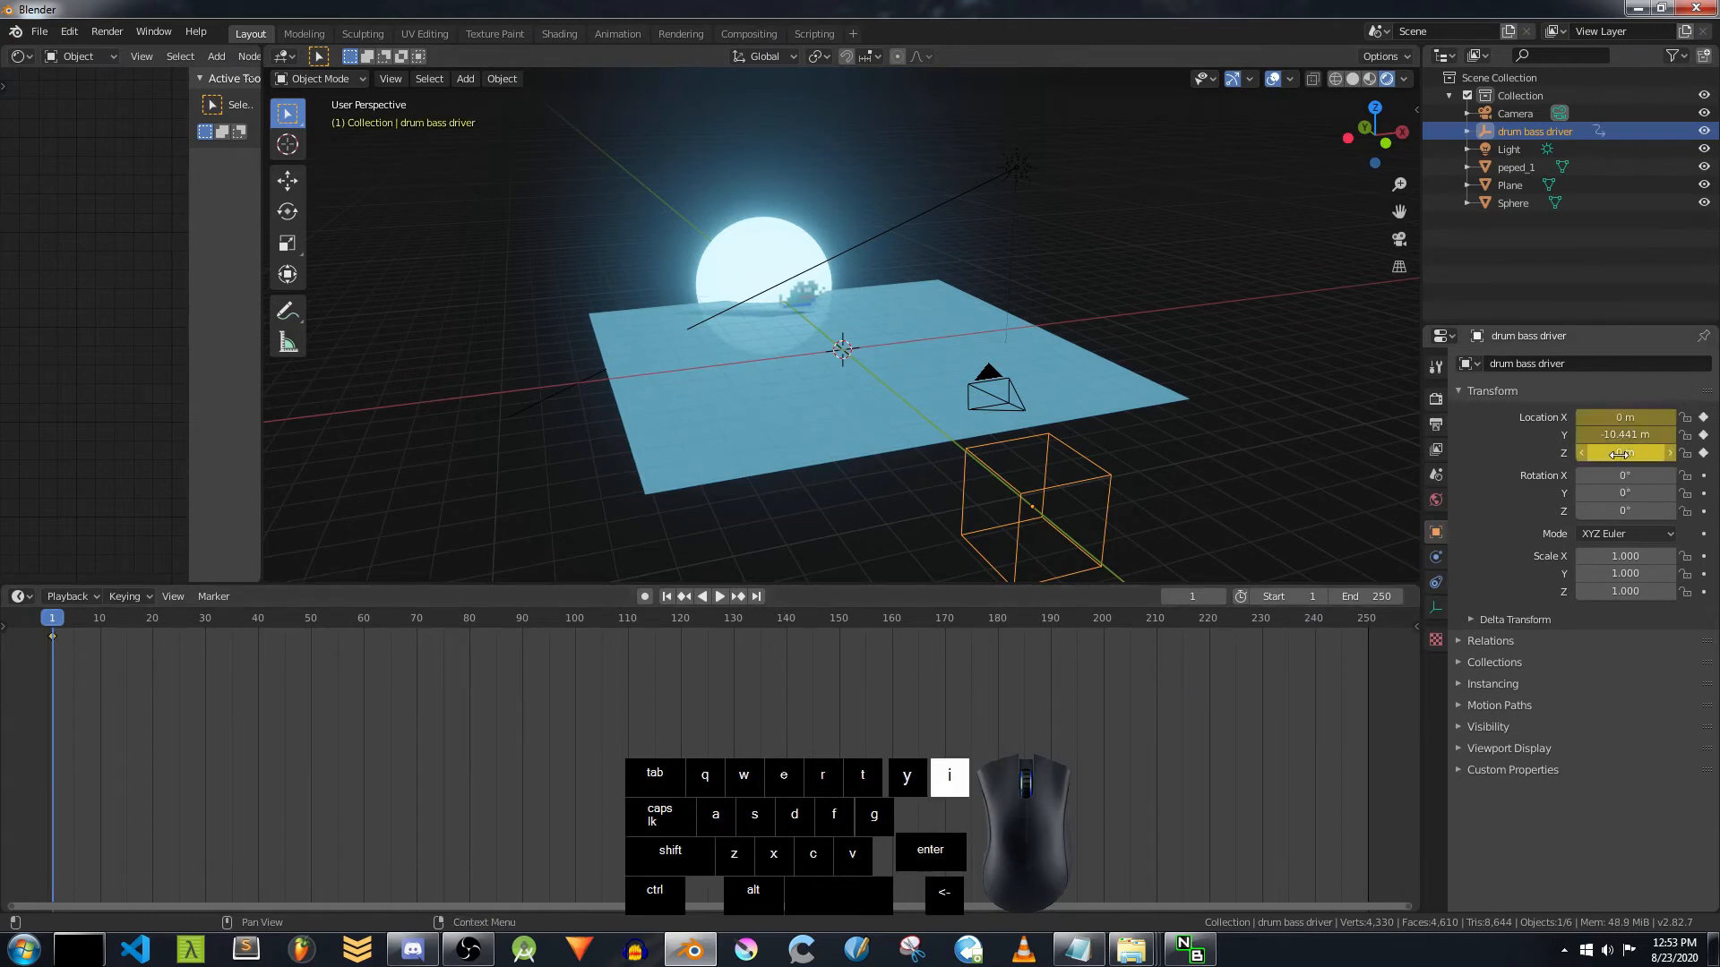
# Step: In the Graph Editor, bake a sound file to the Z Location F-curve of the drum bass driver
pyautogui.click(23, 597)
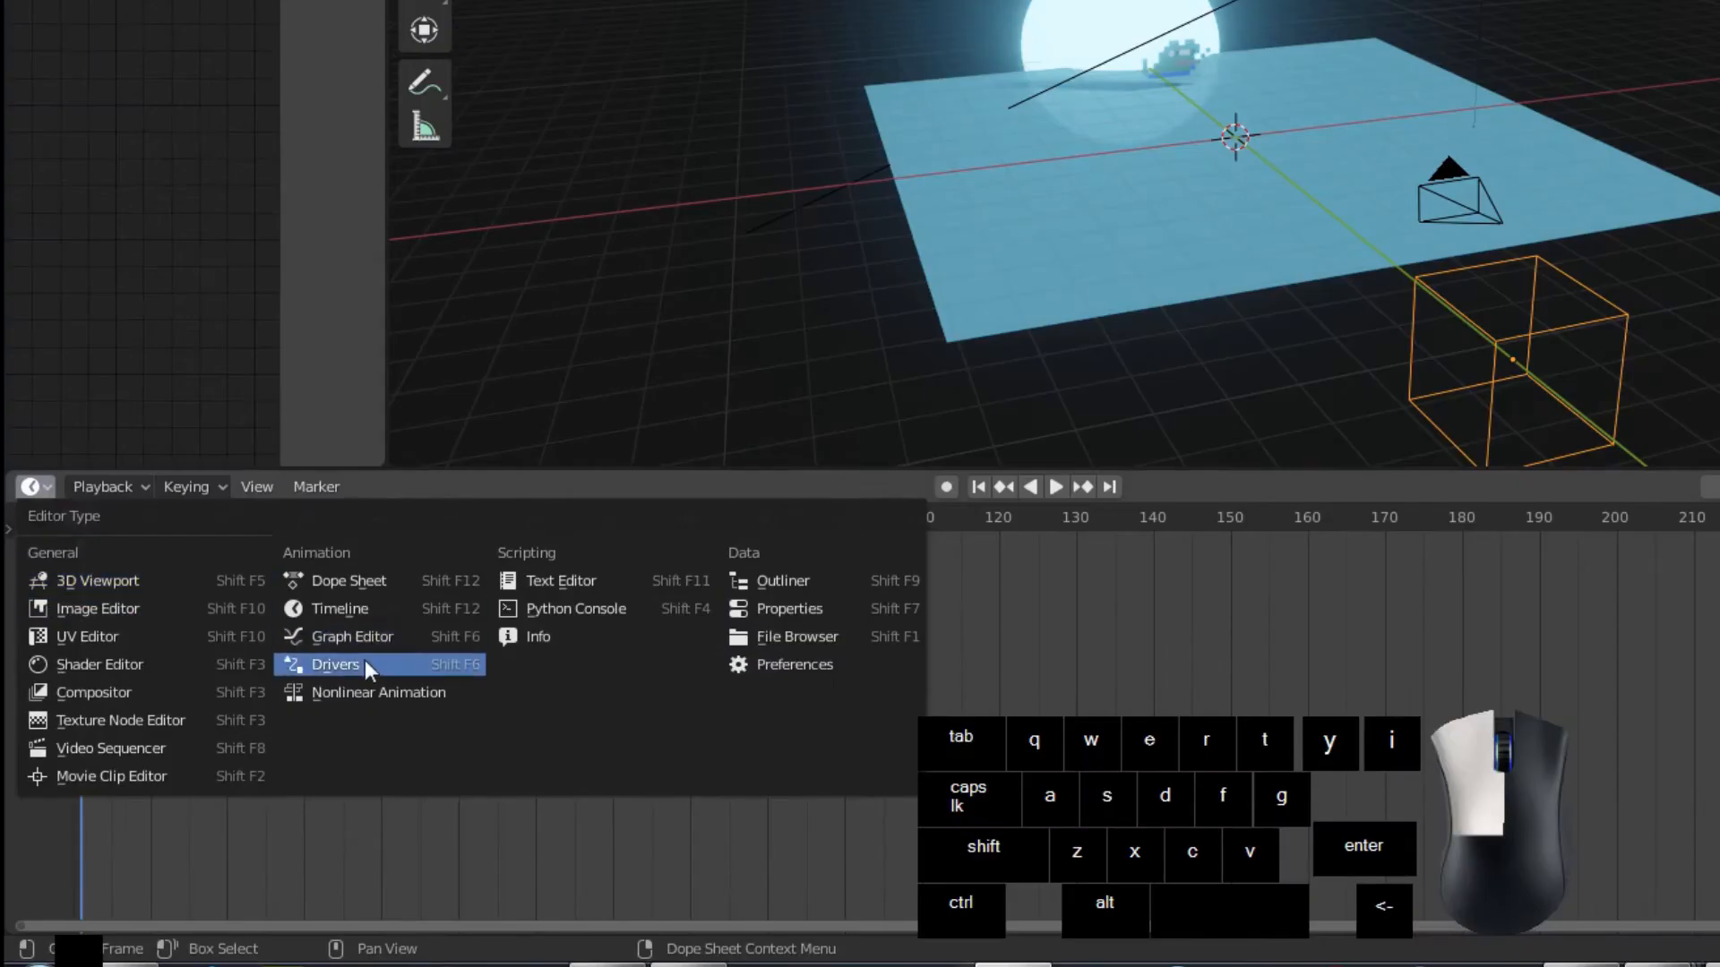
pyautogui.click(364, 664)
pyautogui.click(32, 487)
pyautogui.click(336, 635)
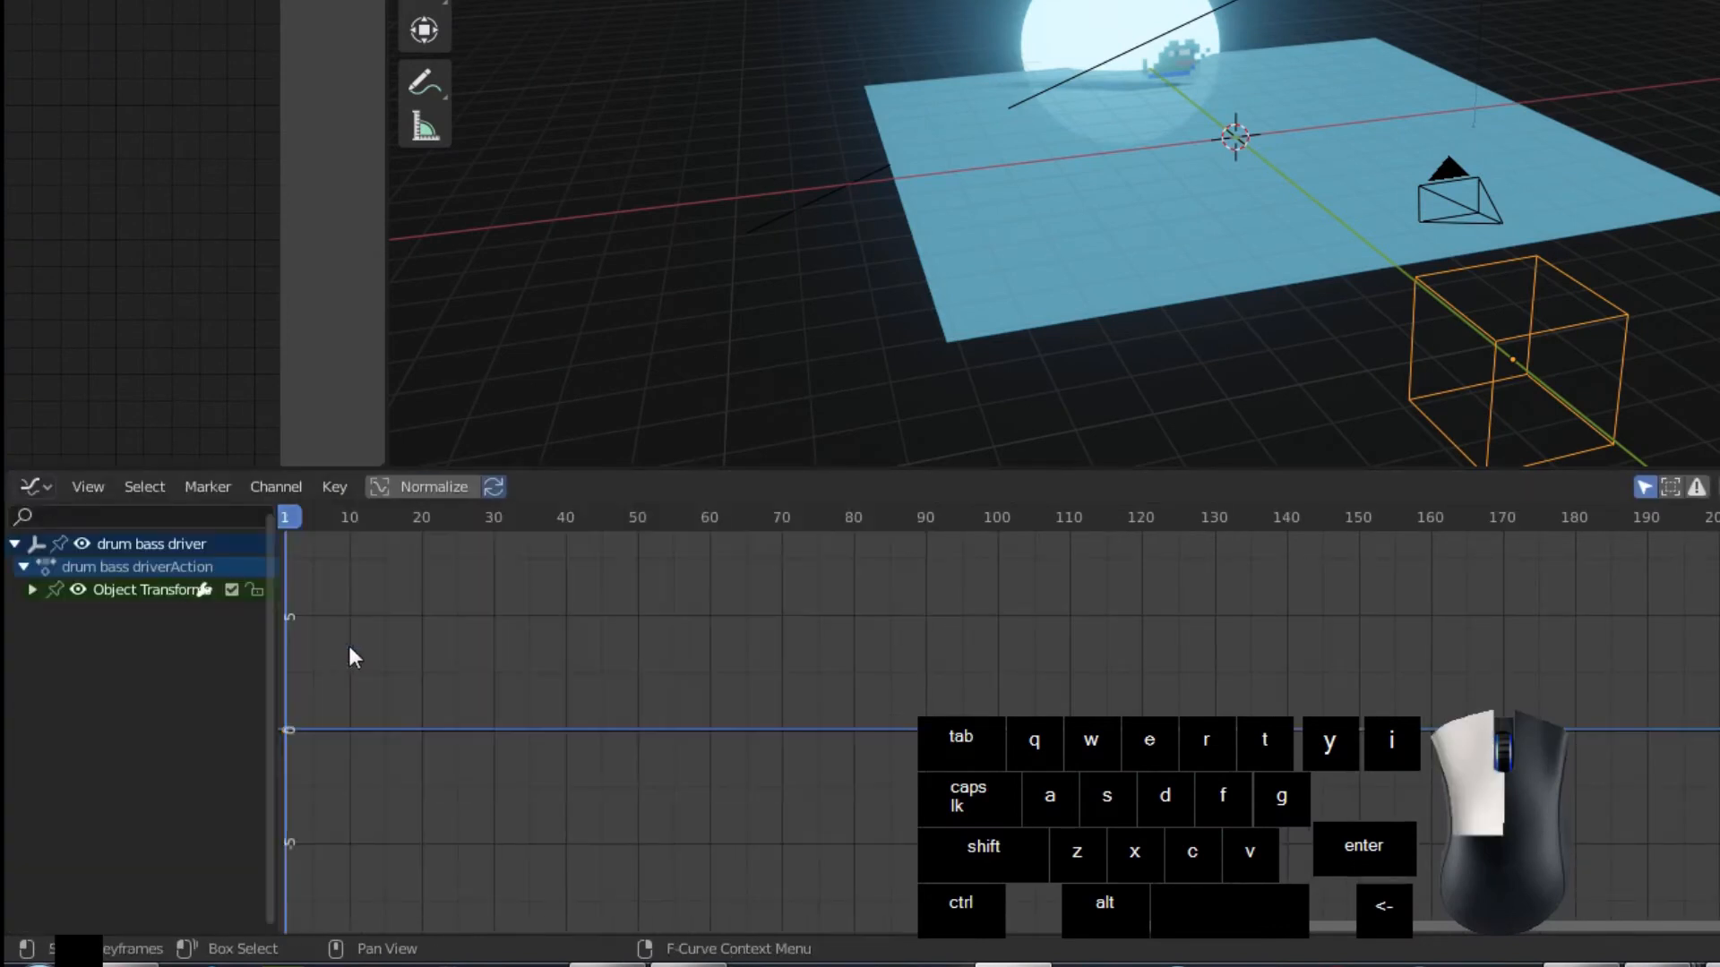
pyautogui.click(32, 589)
pyautogui.click(131, 658)
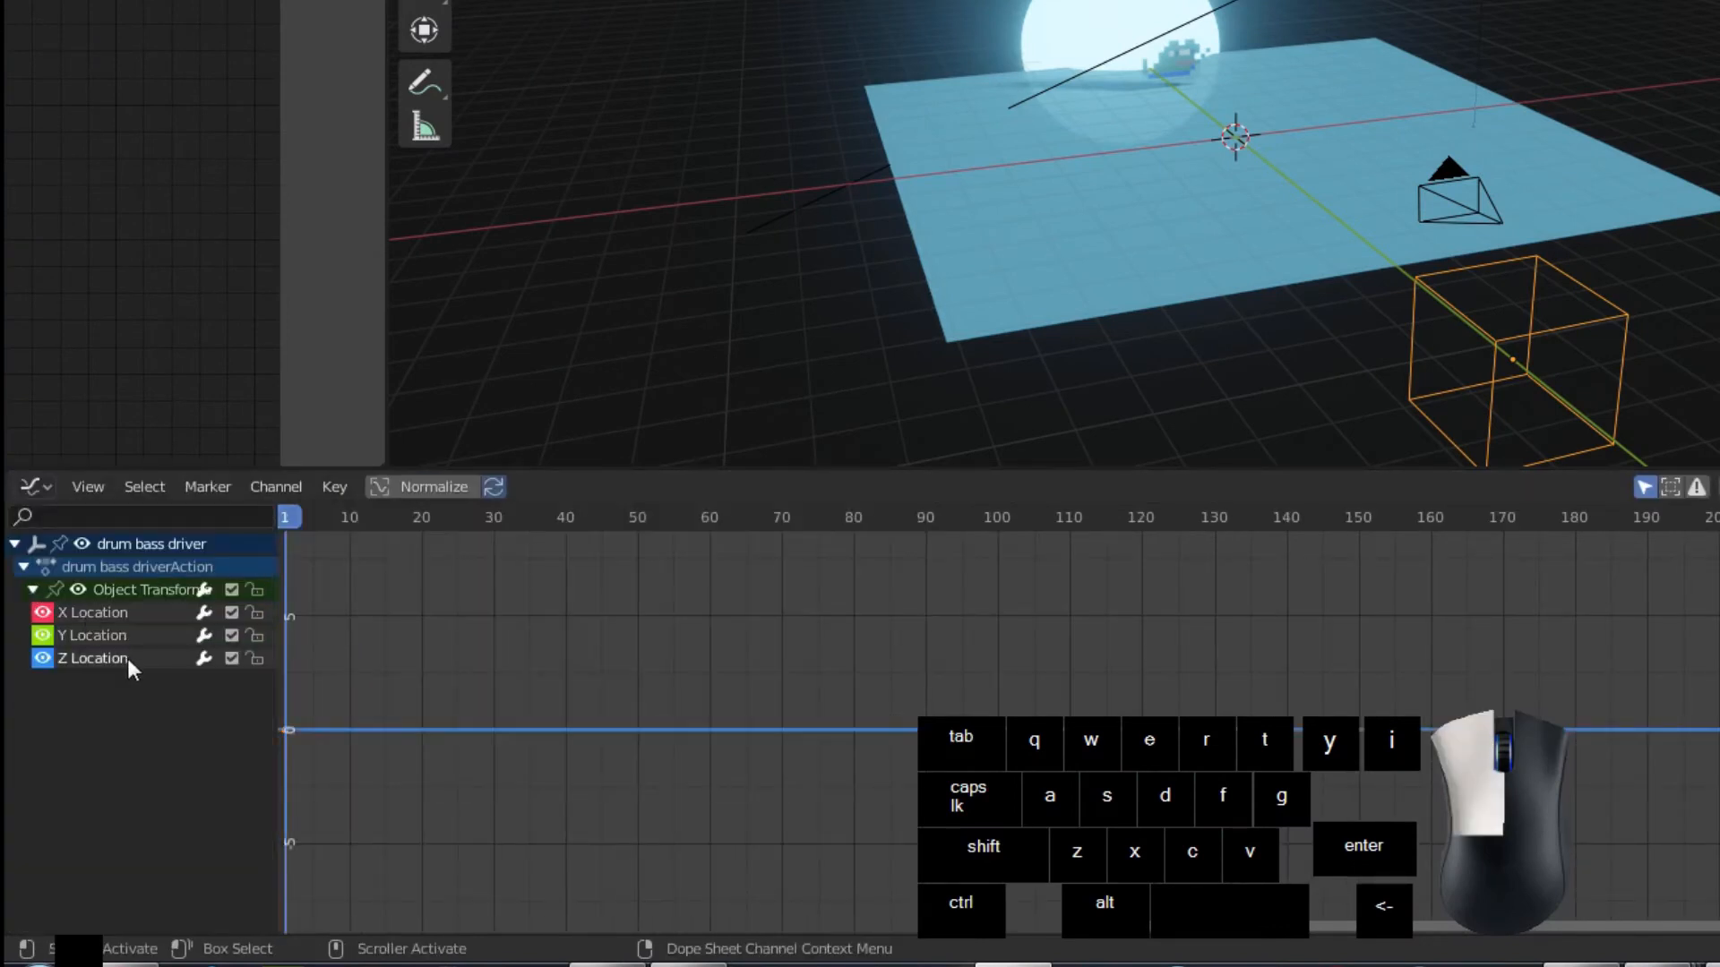
pyautogui.click(336, 491)
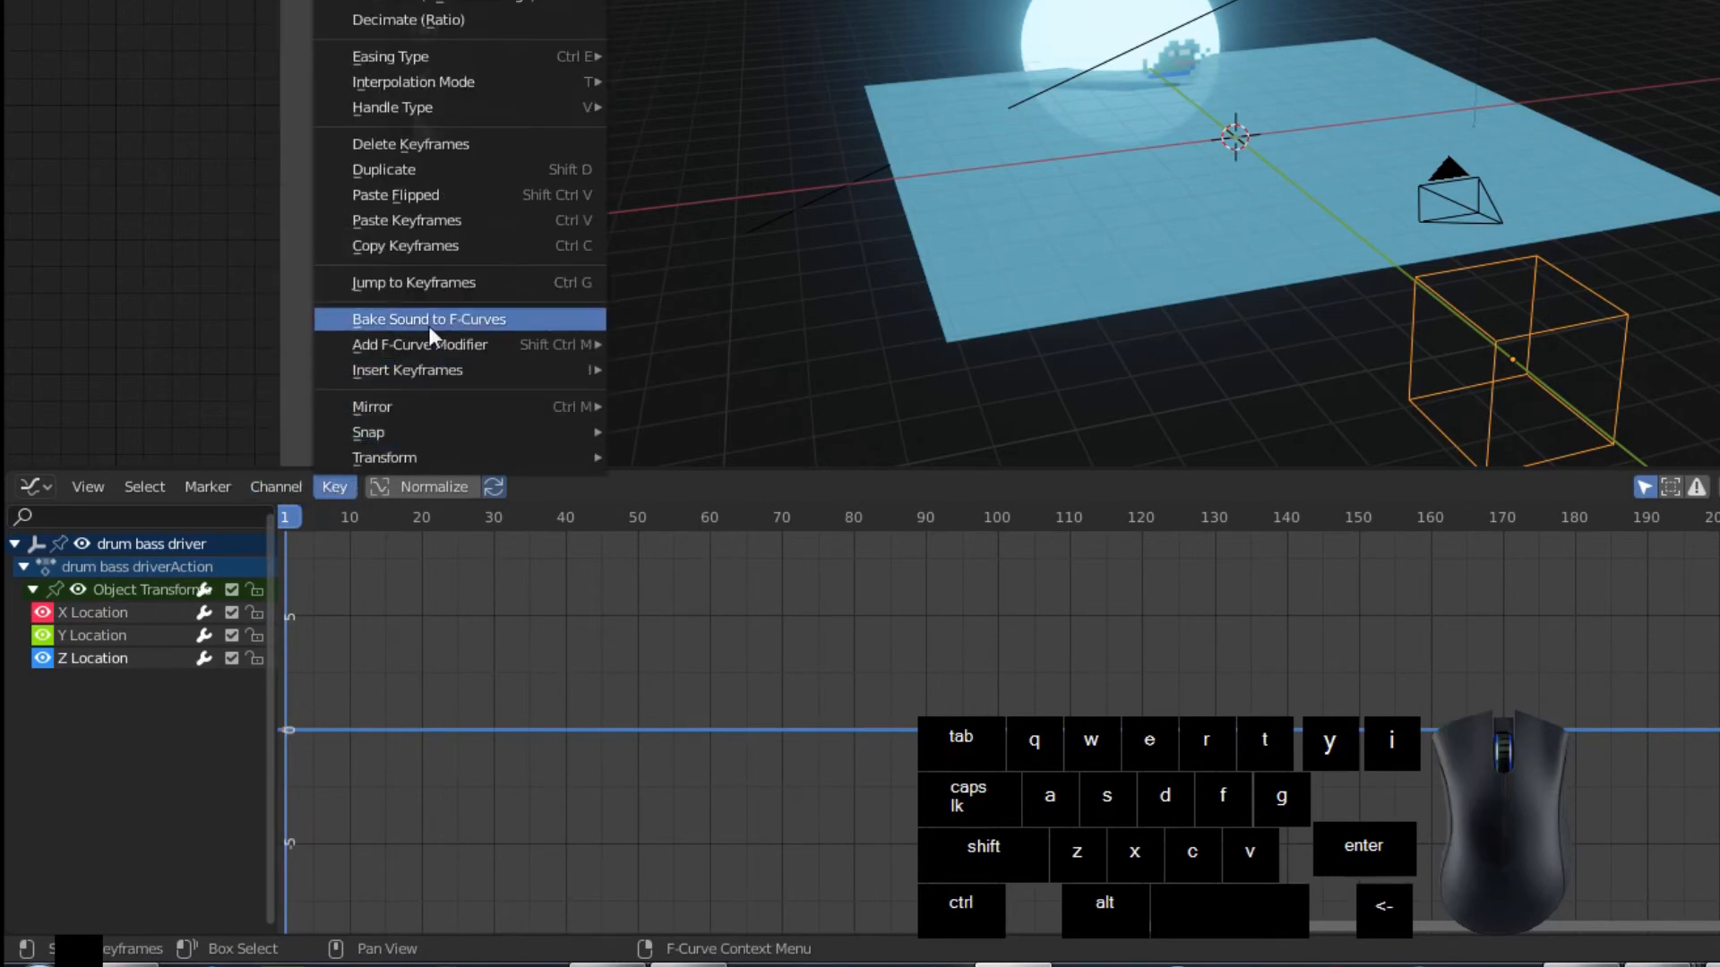
pyautogui.click(428, 325)
pyautogui.doubleClick(700, 321)
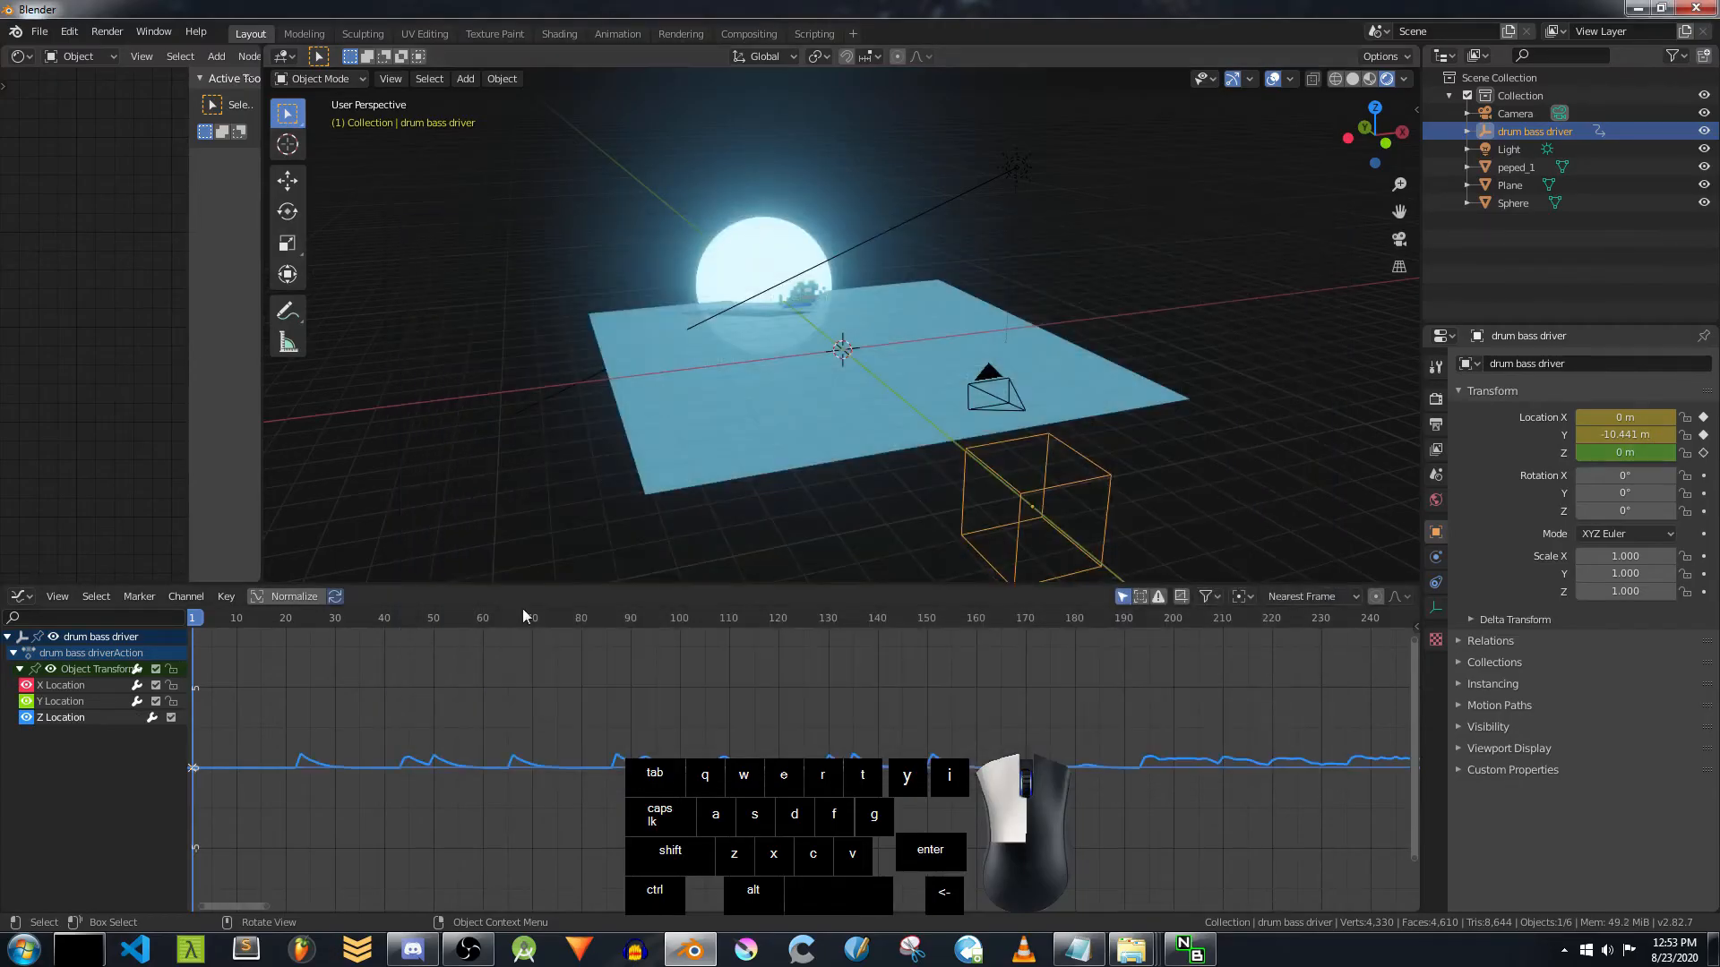
# Step: Drive the sphere's X scale with the drum bass driver's Z Location, using the expression var + 2.787, and play the animation
pyautogui.press('space')
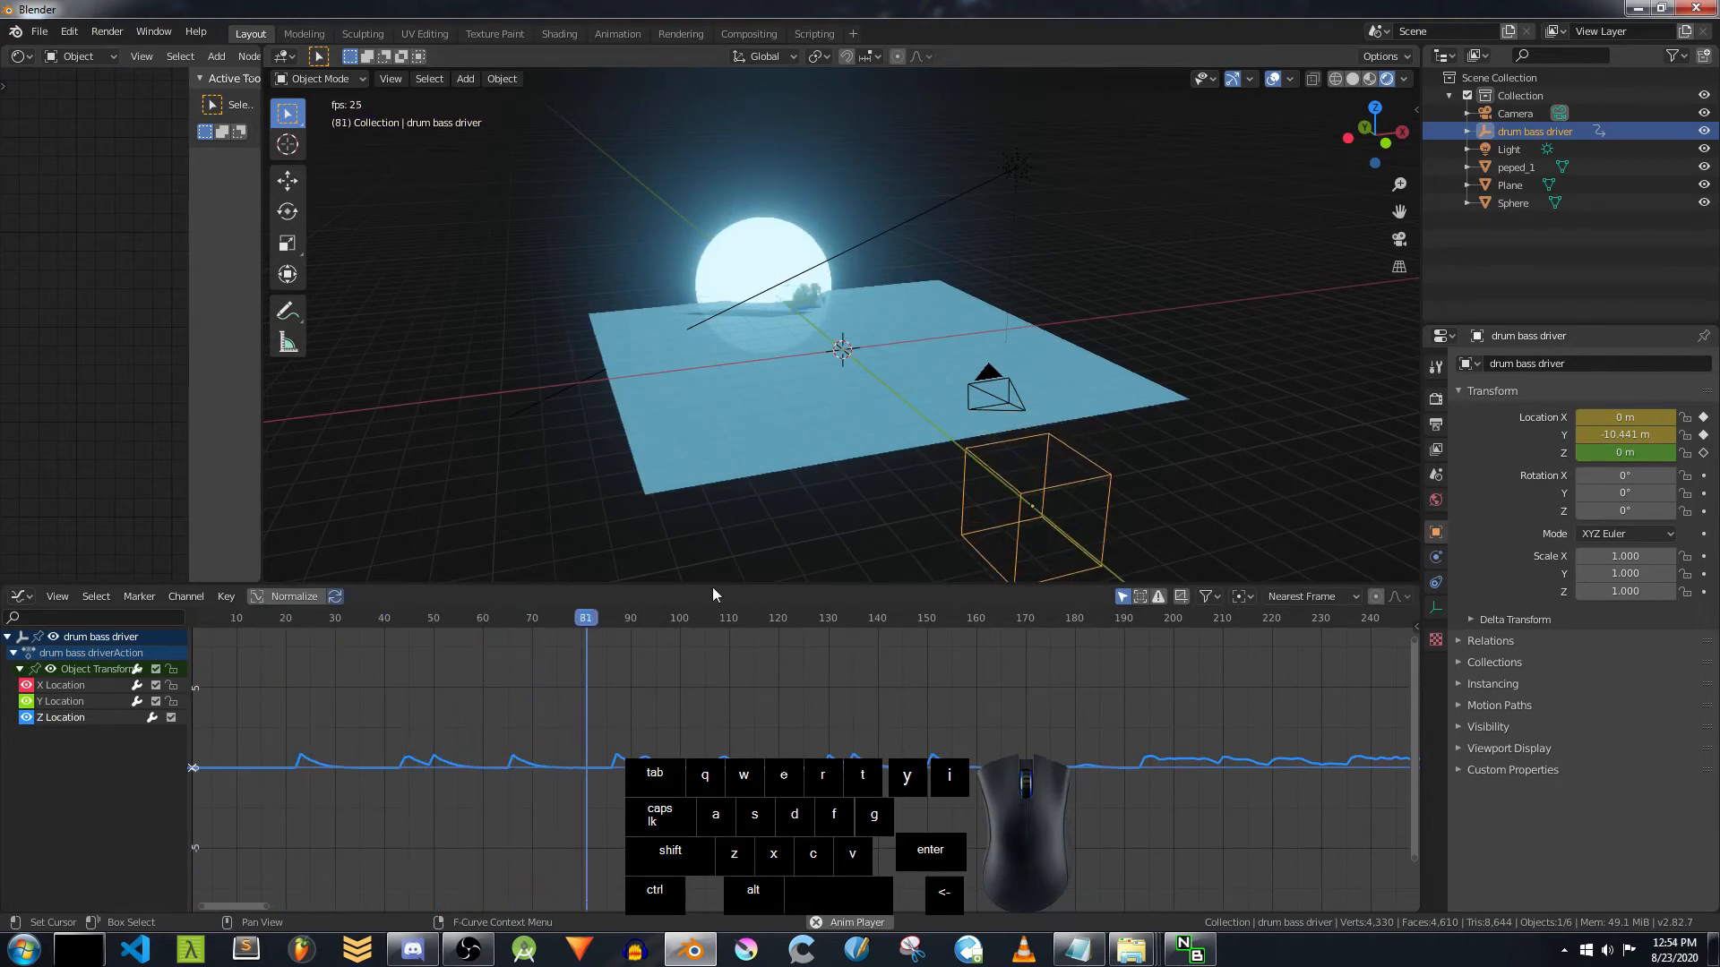
pyautogui.press('space')
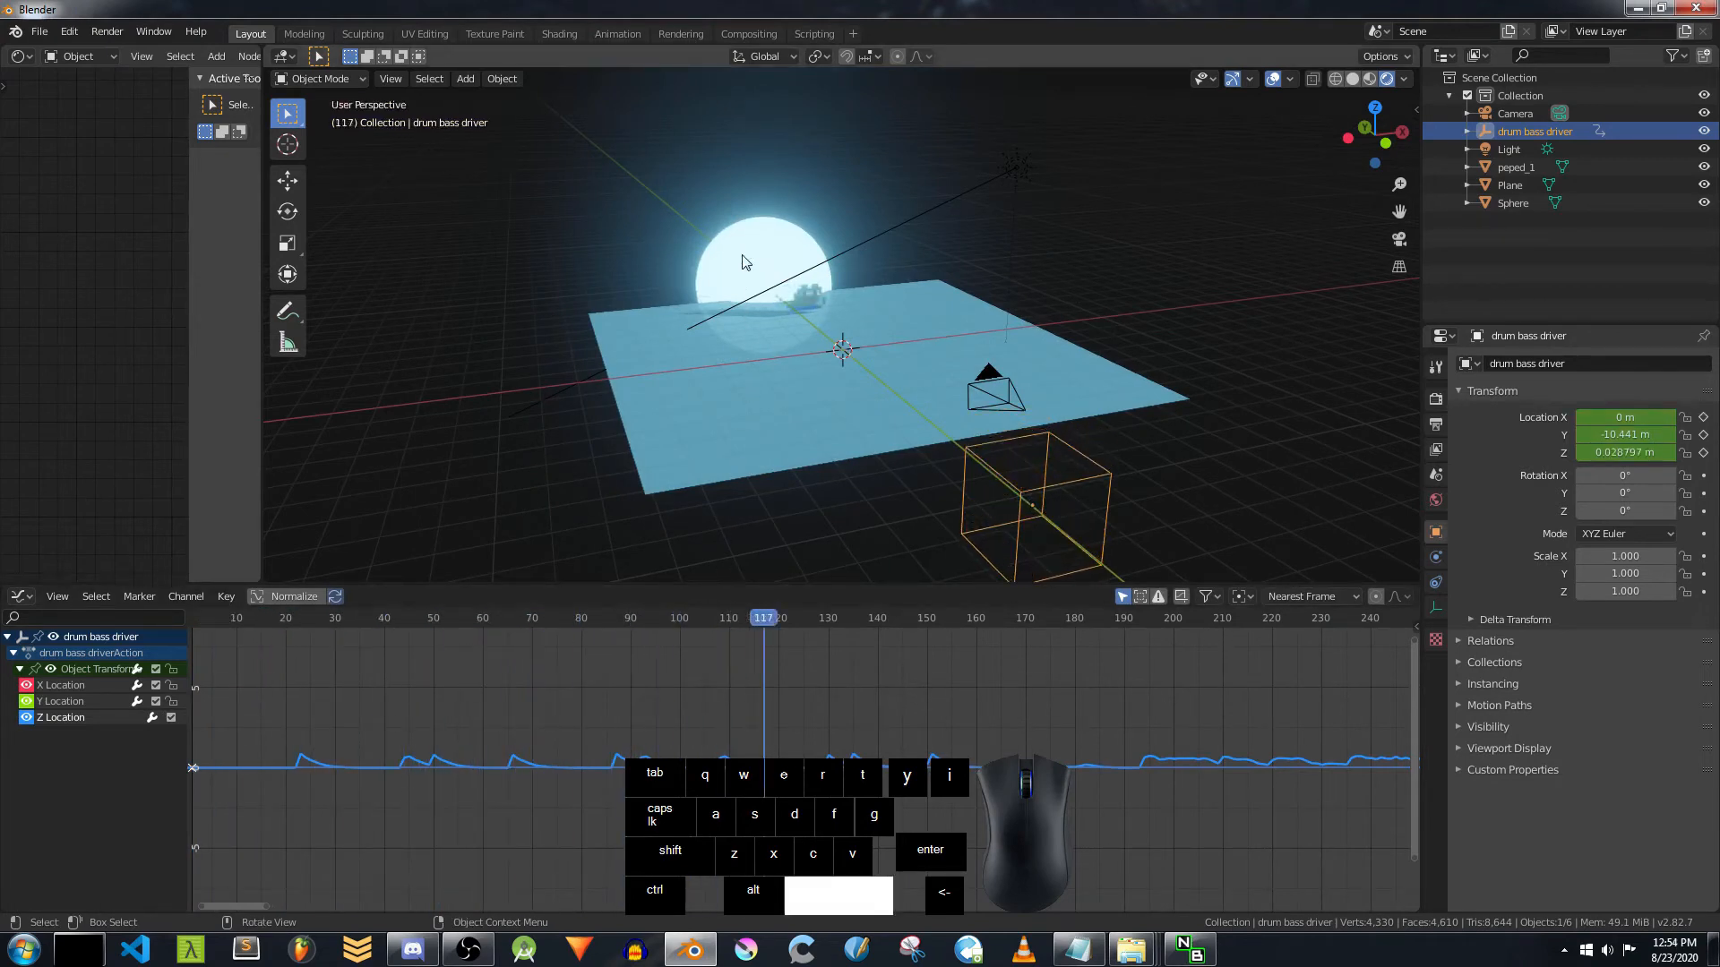
pyautogui.click(742, 261)
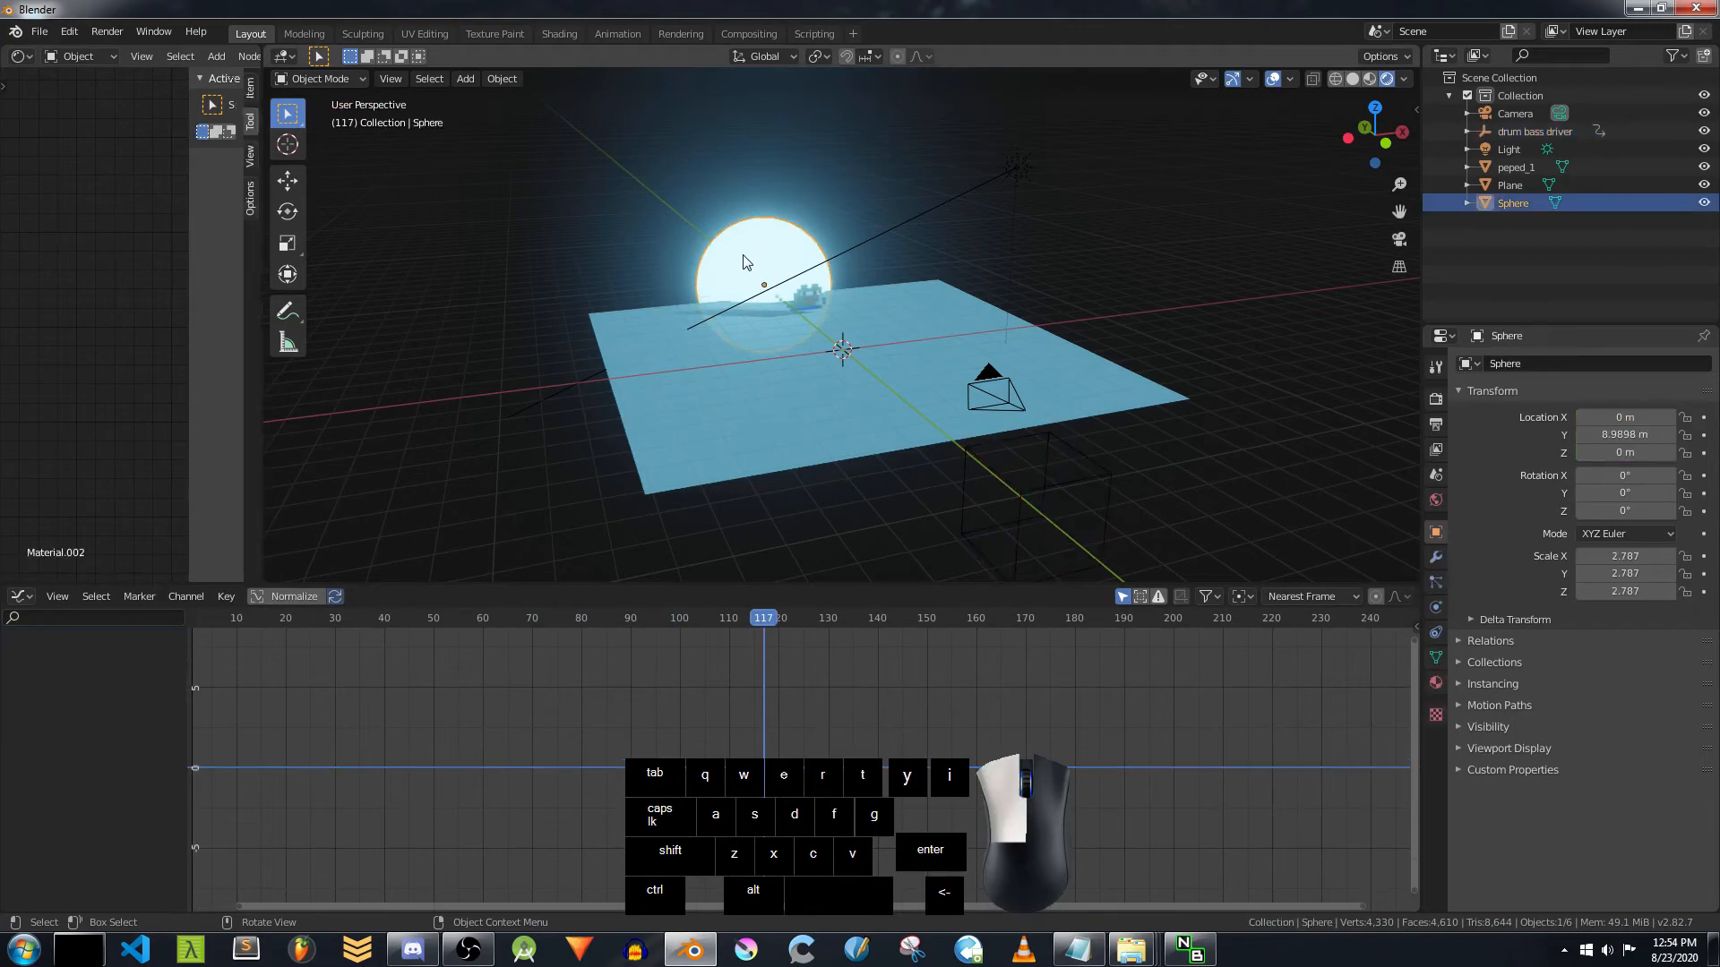
pyautogui.rightClick(1626, 556)
pyautogui.click(1582, 598)
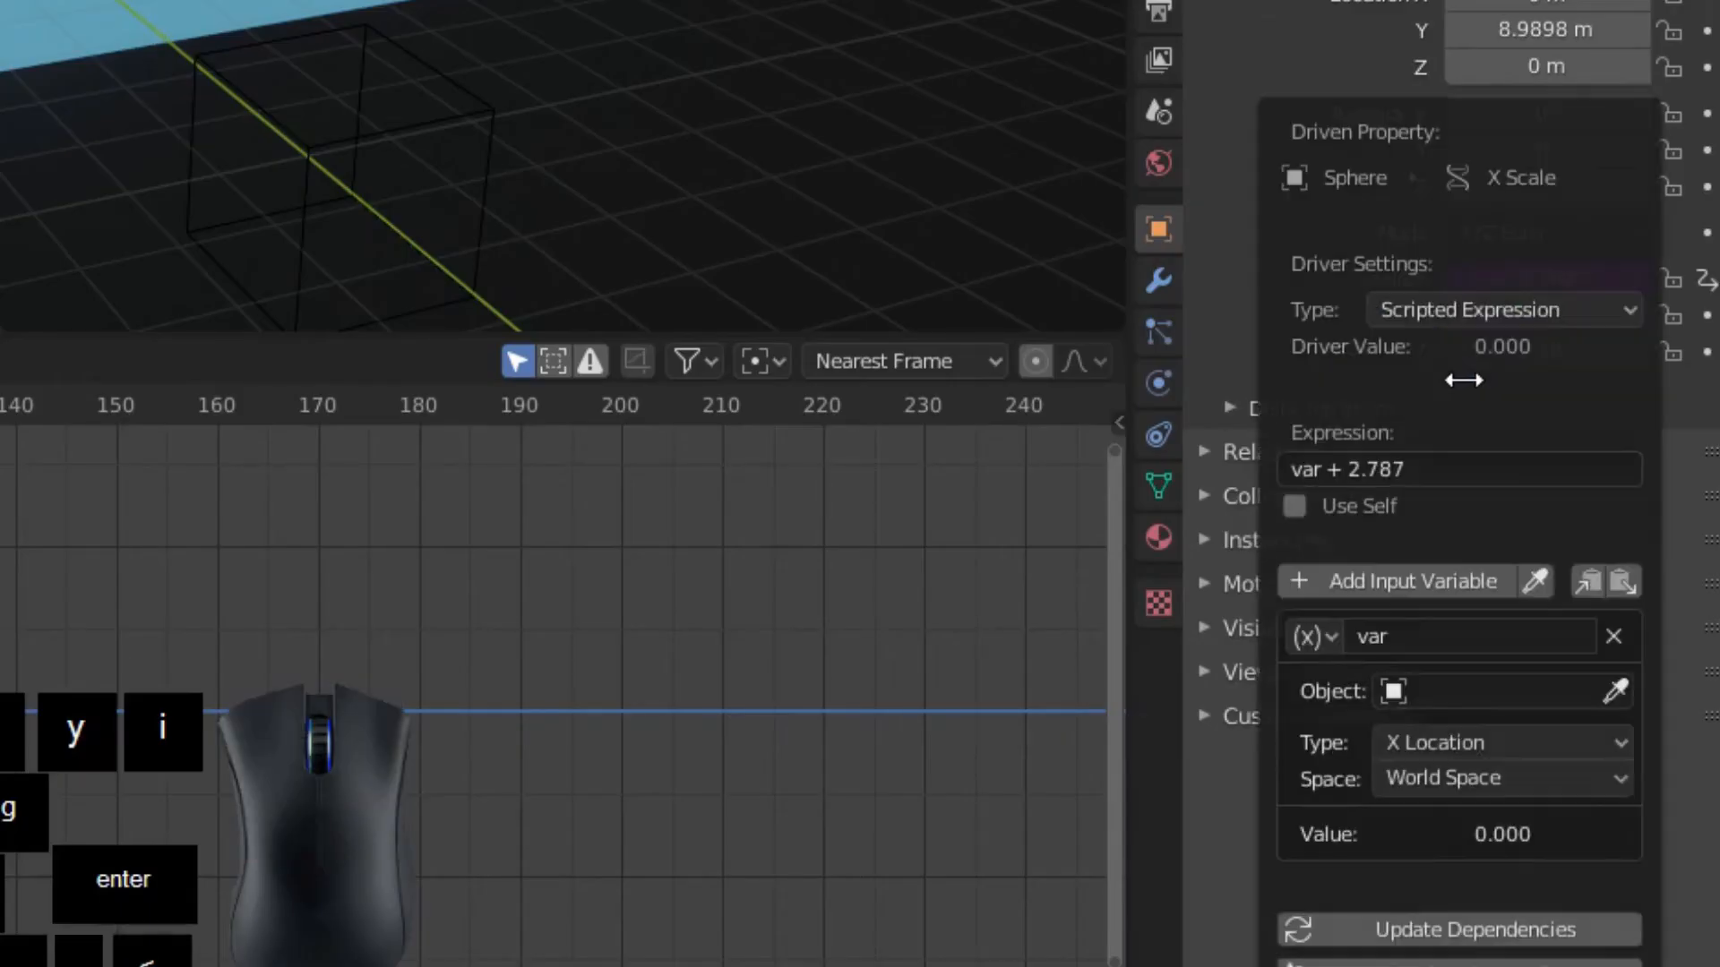
pyautogui.click(1495, 692)
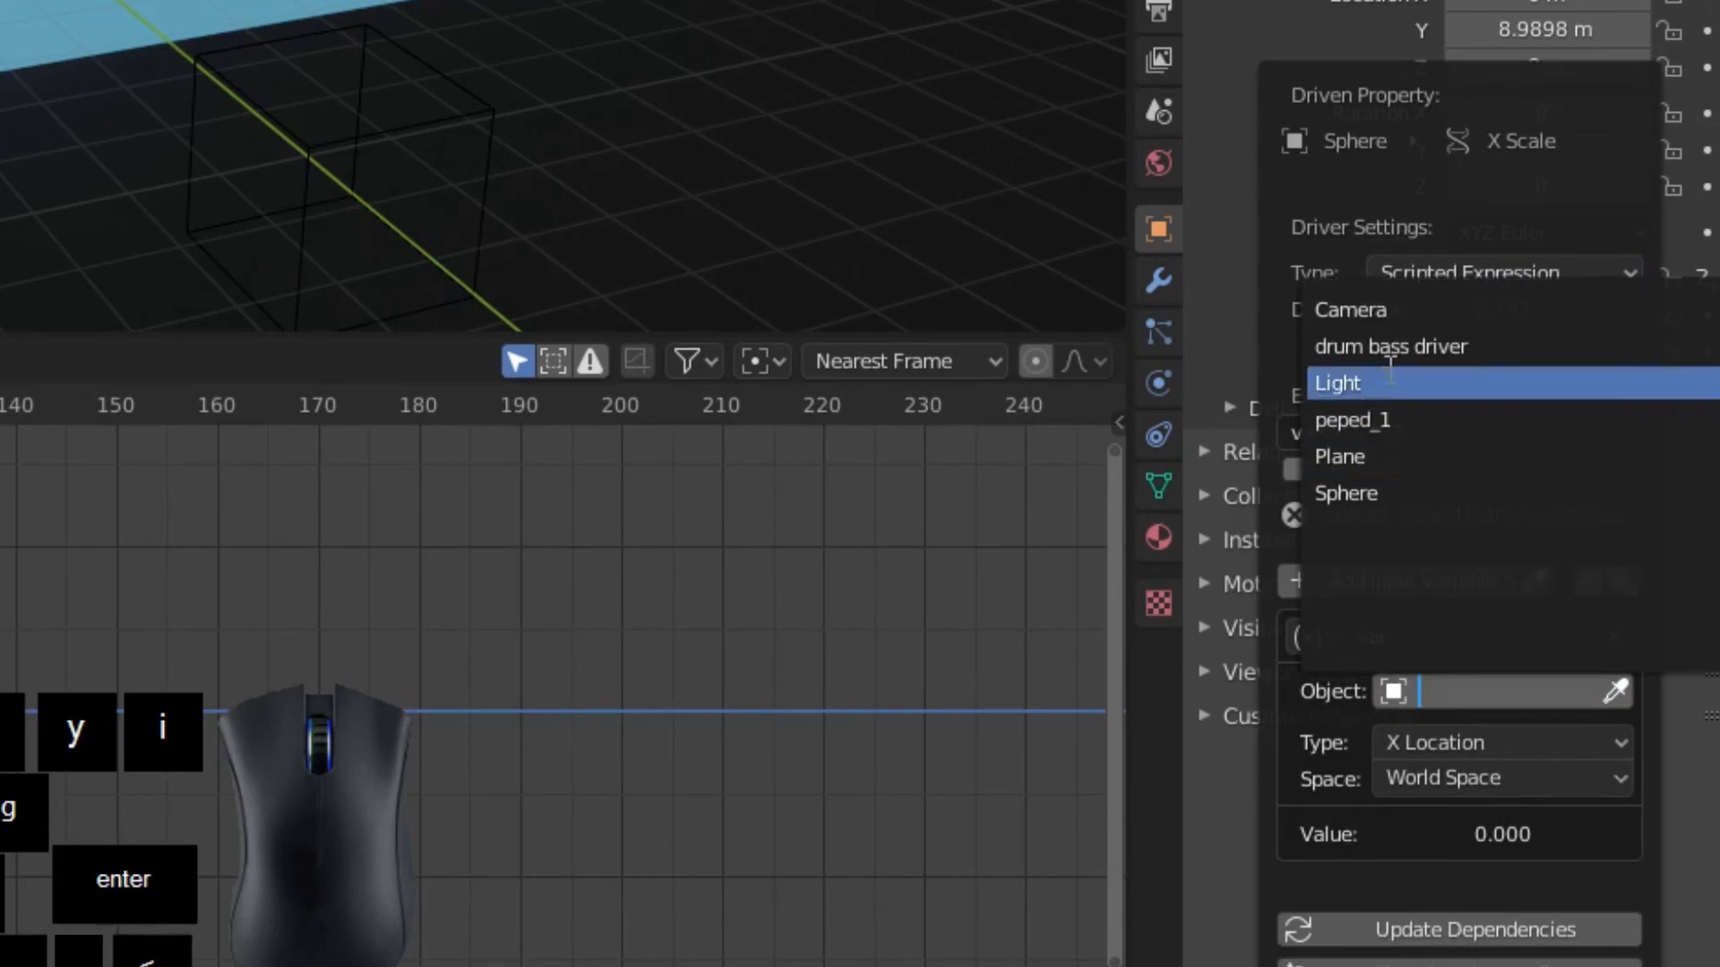
pyautogui.click(1389, 347)
pyautogui.click(1442, 708)
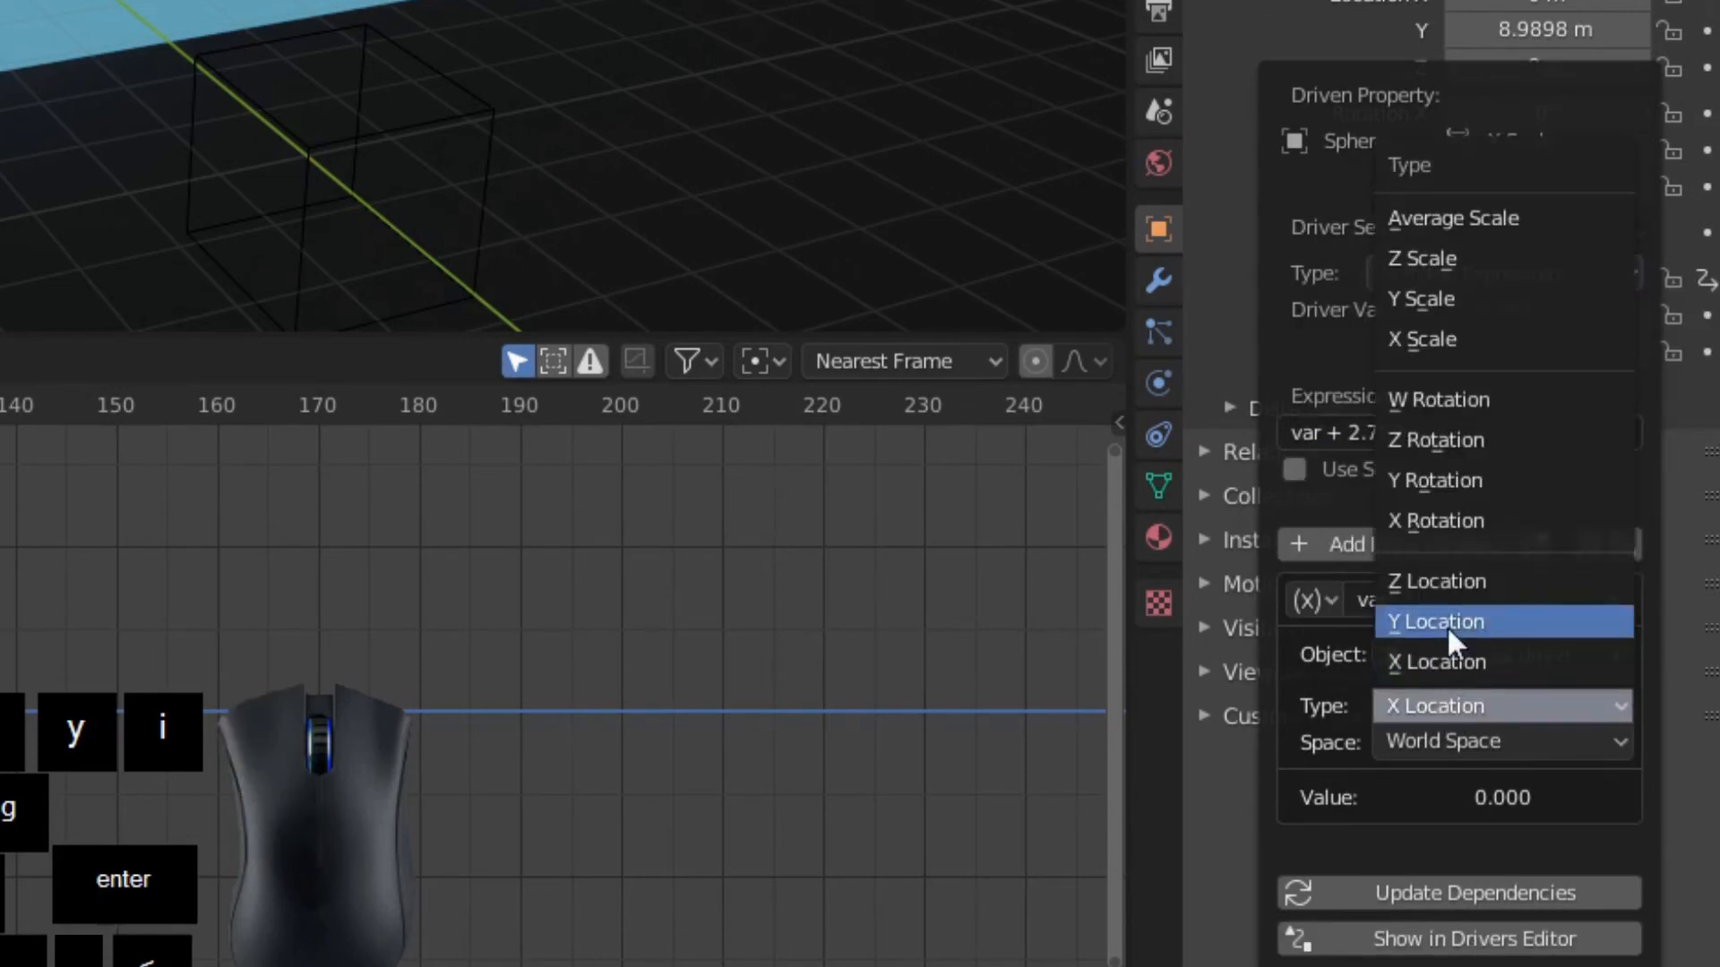
pyautogui.click(1451, 582)
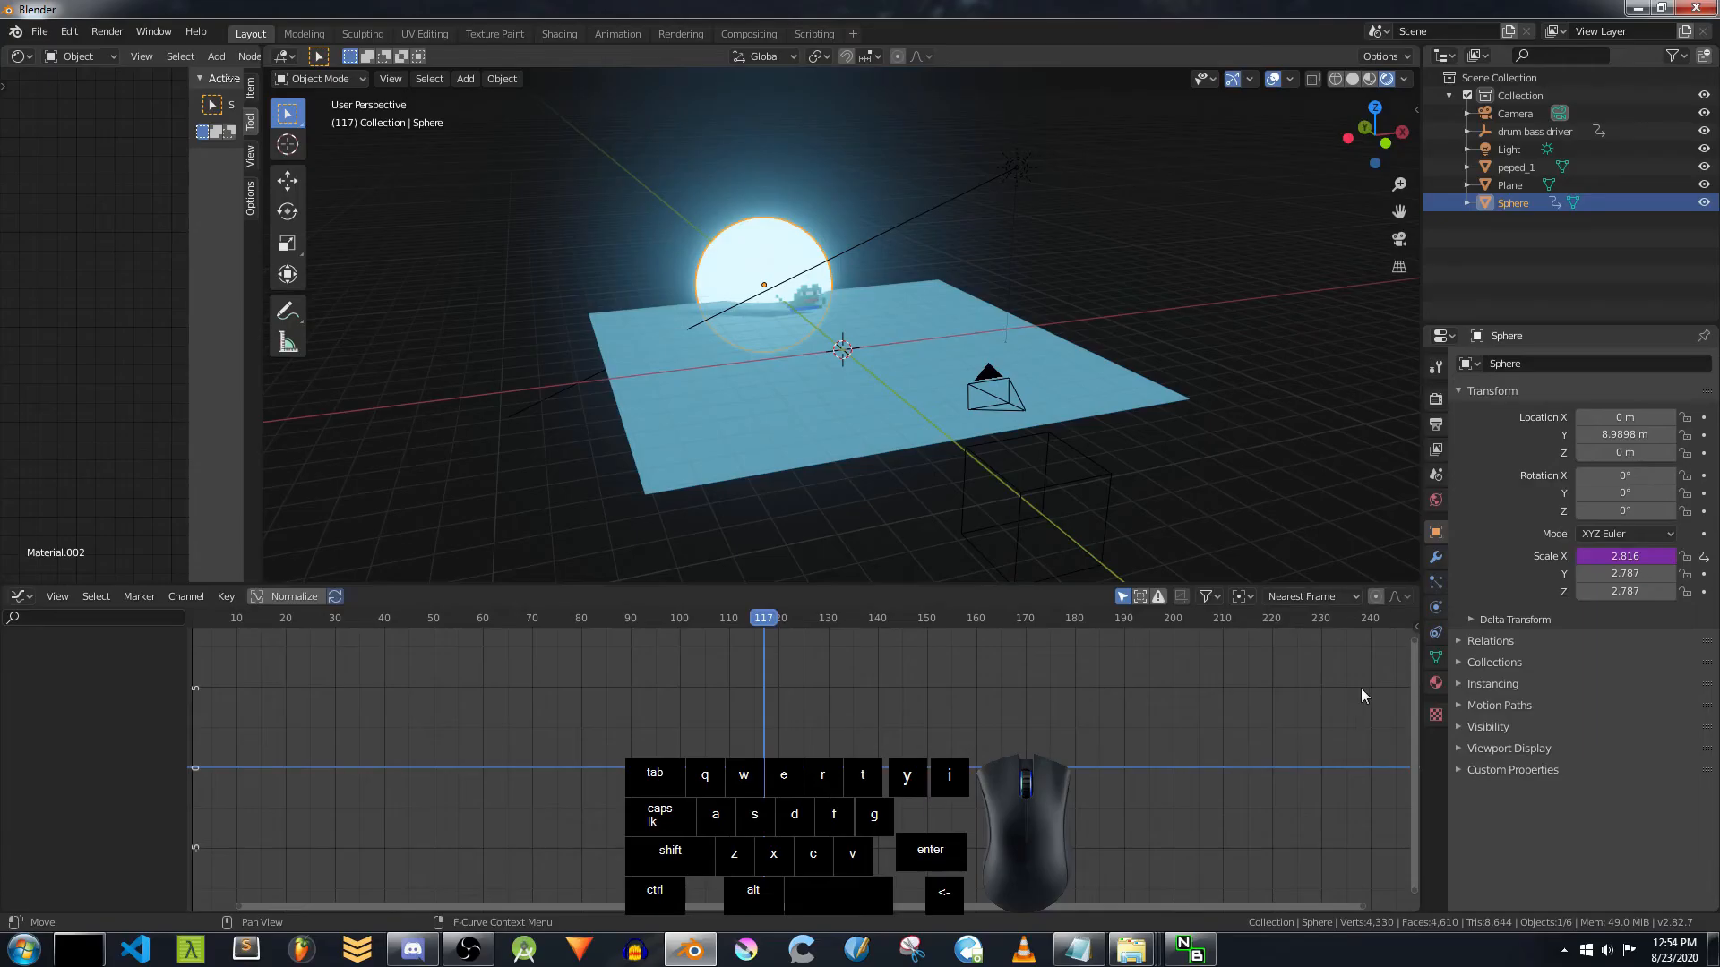
pyautogui.press('space')
pyautogui.press('space')
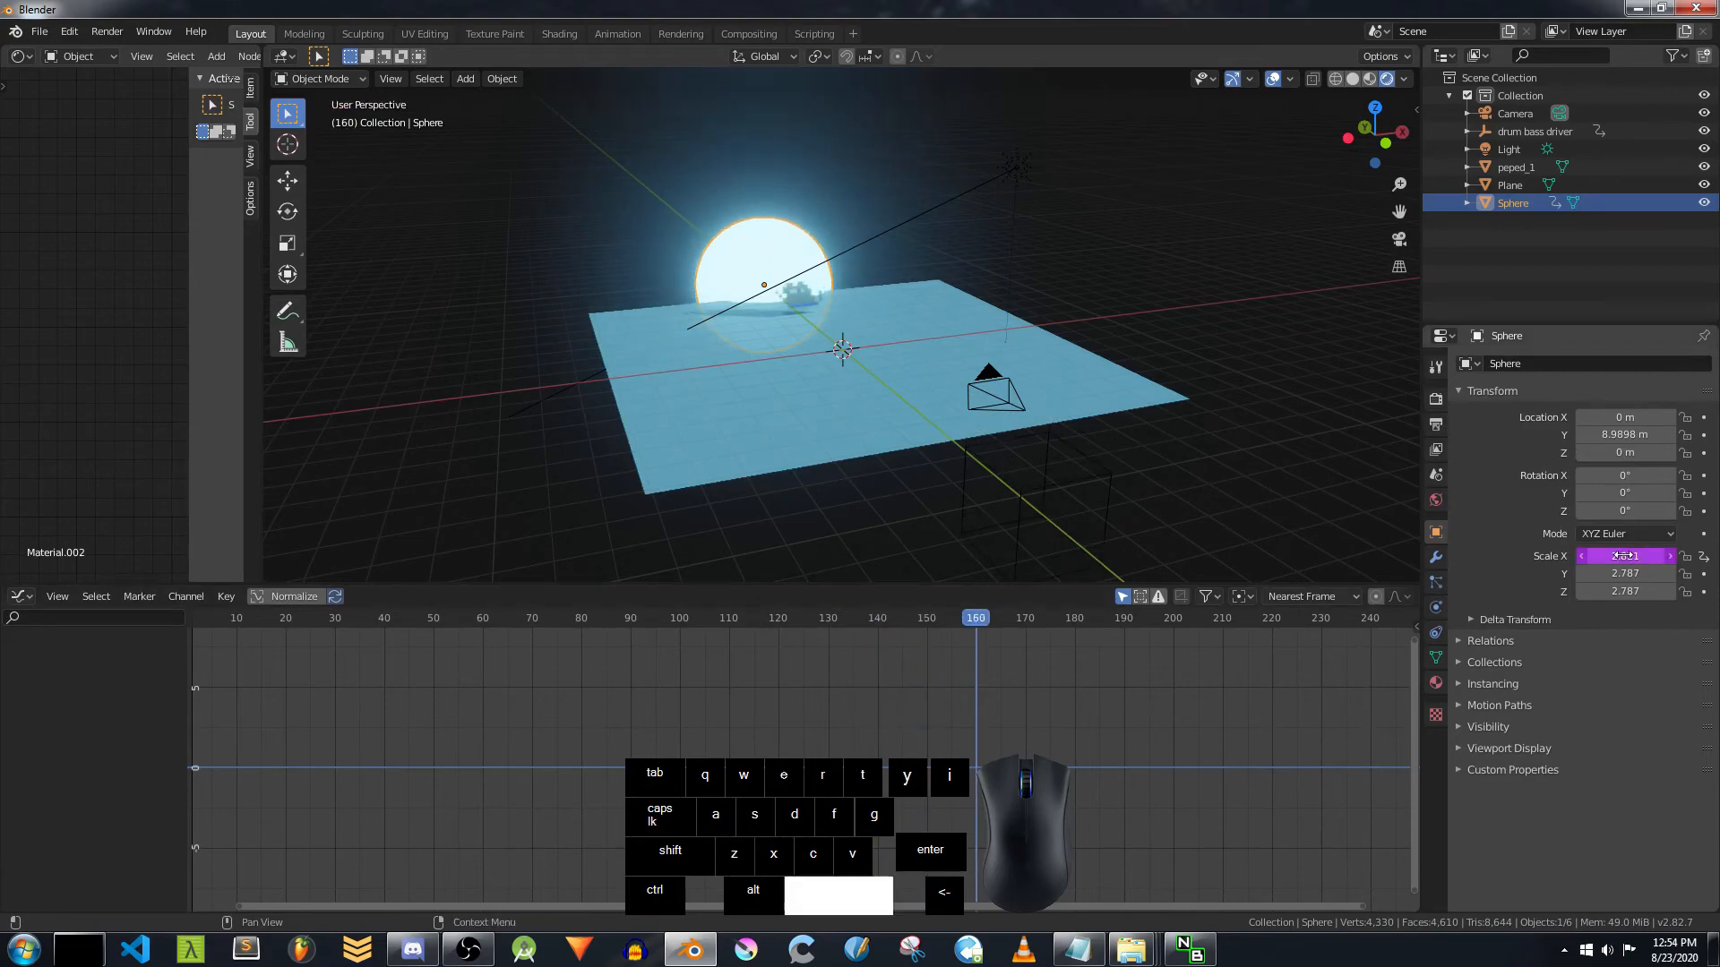
# Step: Copy the sphere's X scale driver to its Y and Z scale, and preview the animation through the camera
pyautogui.rightClick(1624, 556)
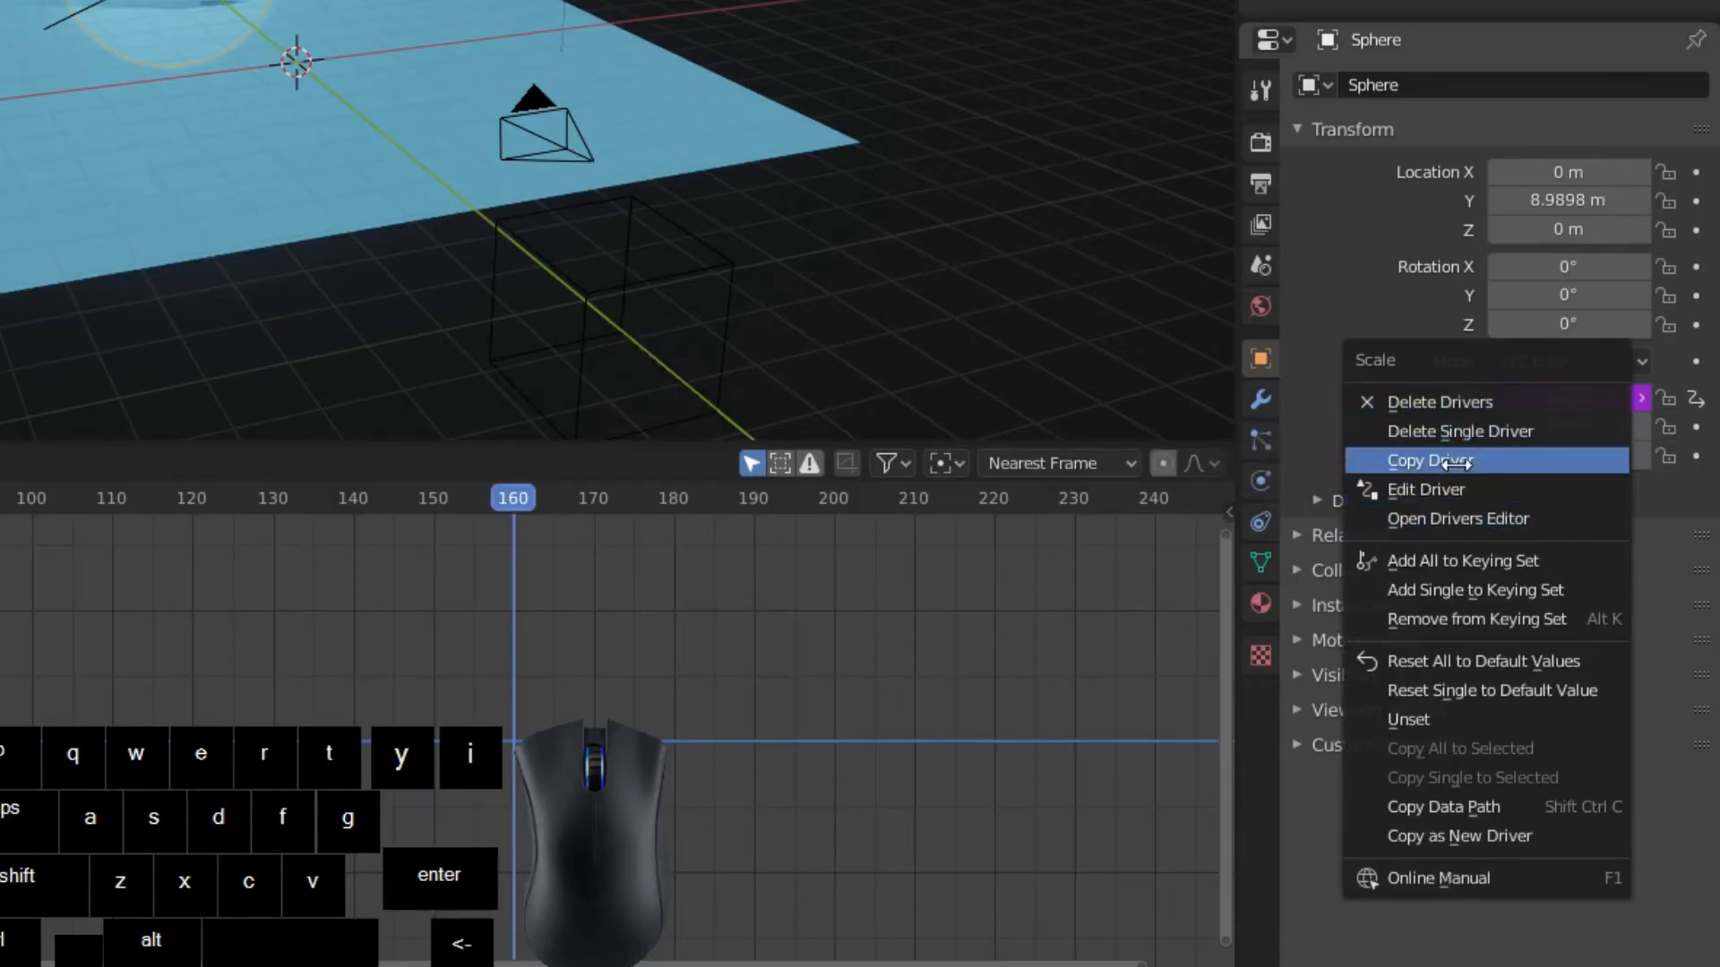
pyautogui.click(1444, 460)
pyautogui.rightClick(1456, 426)
pyautogui.click(1468, 525)
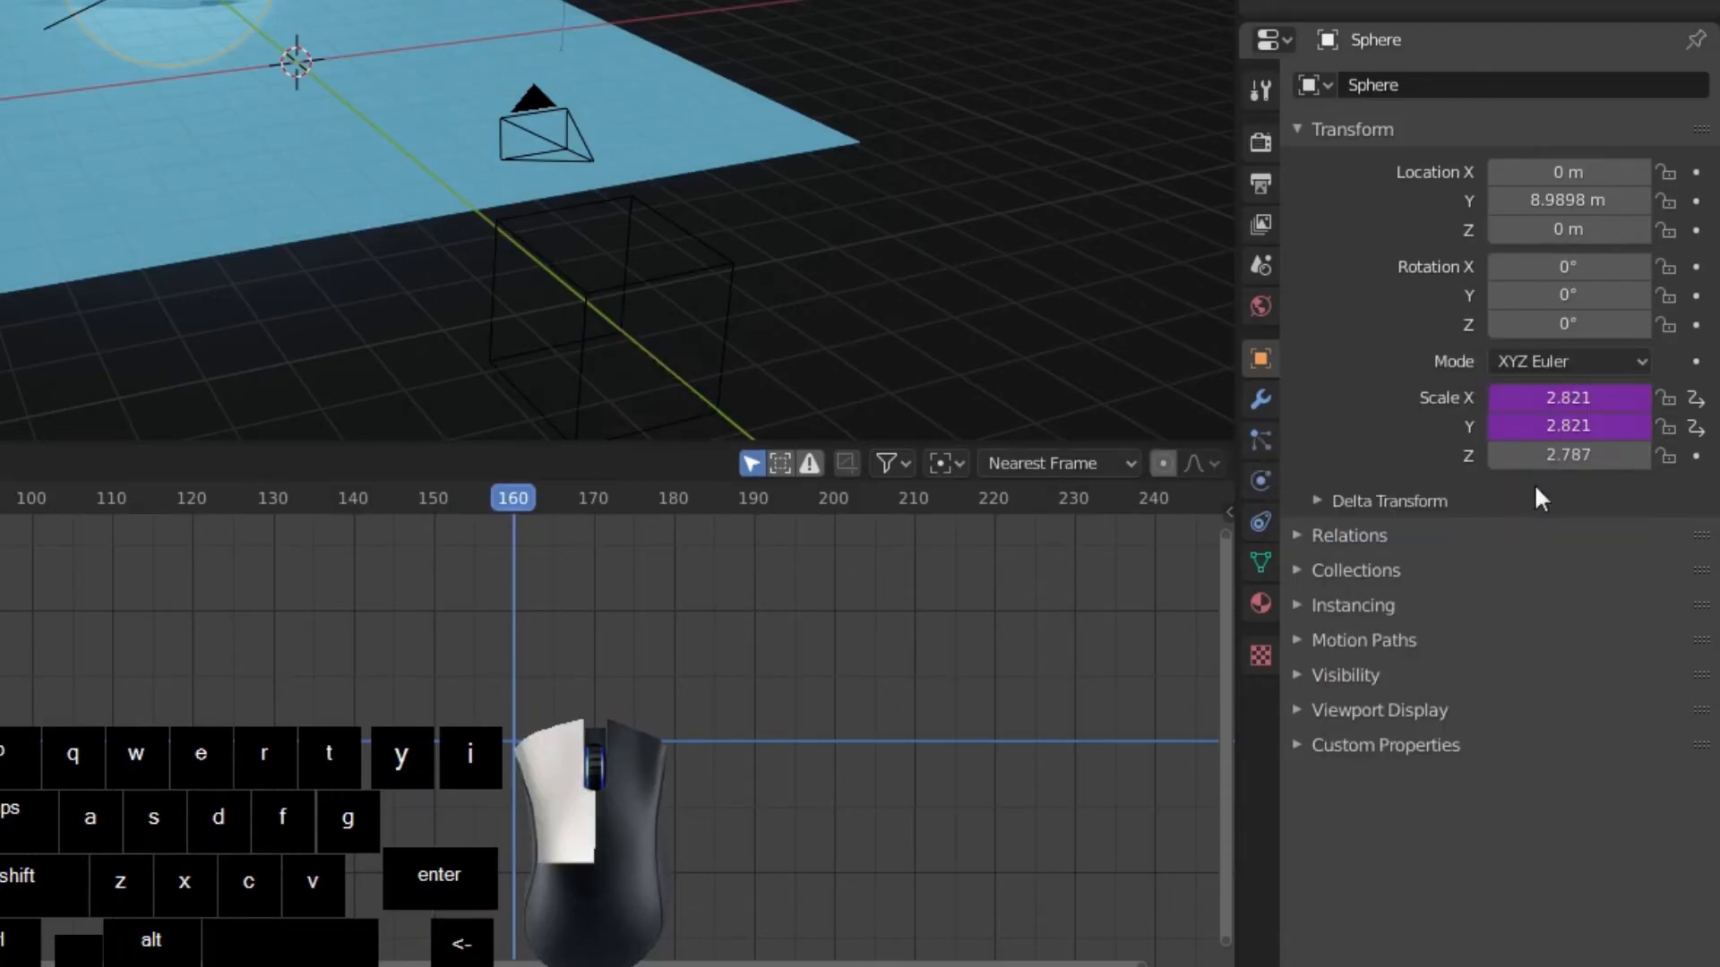
pyautogui.rightClick(1523, 455)
pyautogui.click(1523, 456)
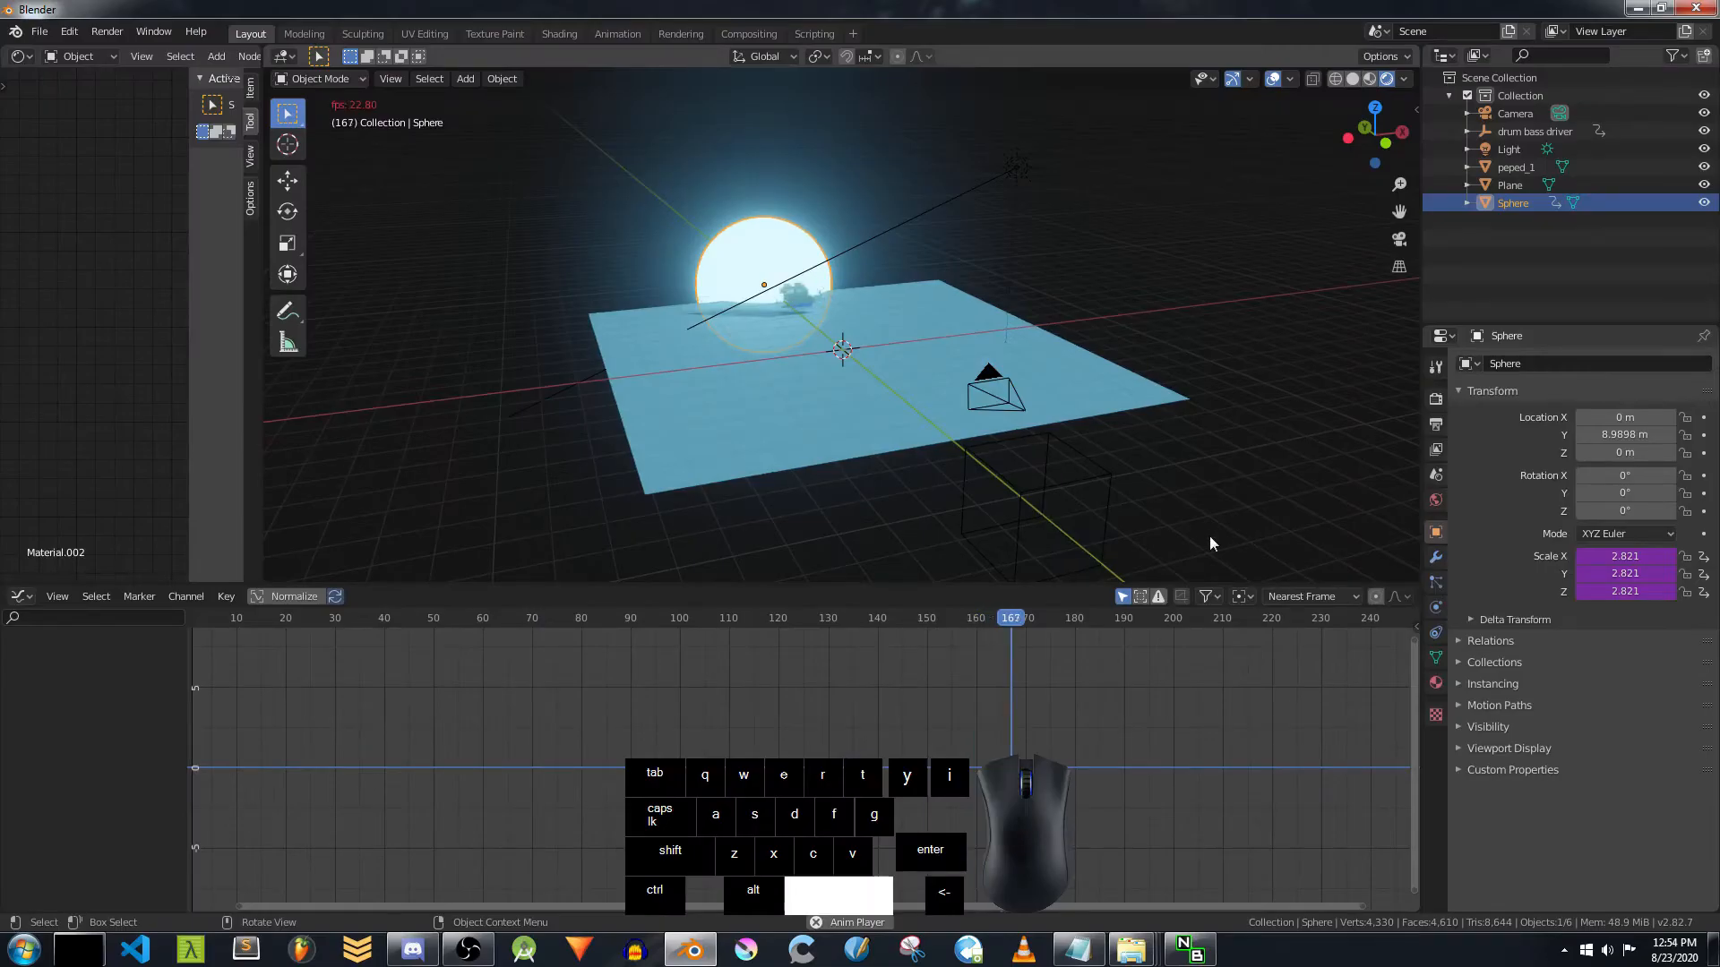
pyautogui.click(1398, 239)
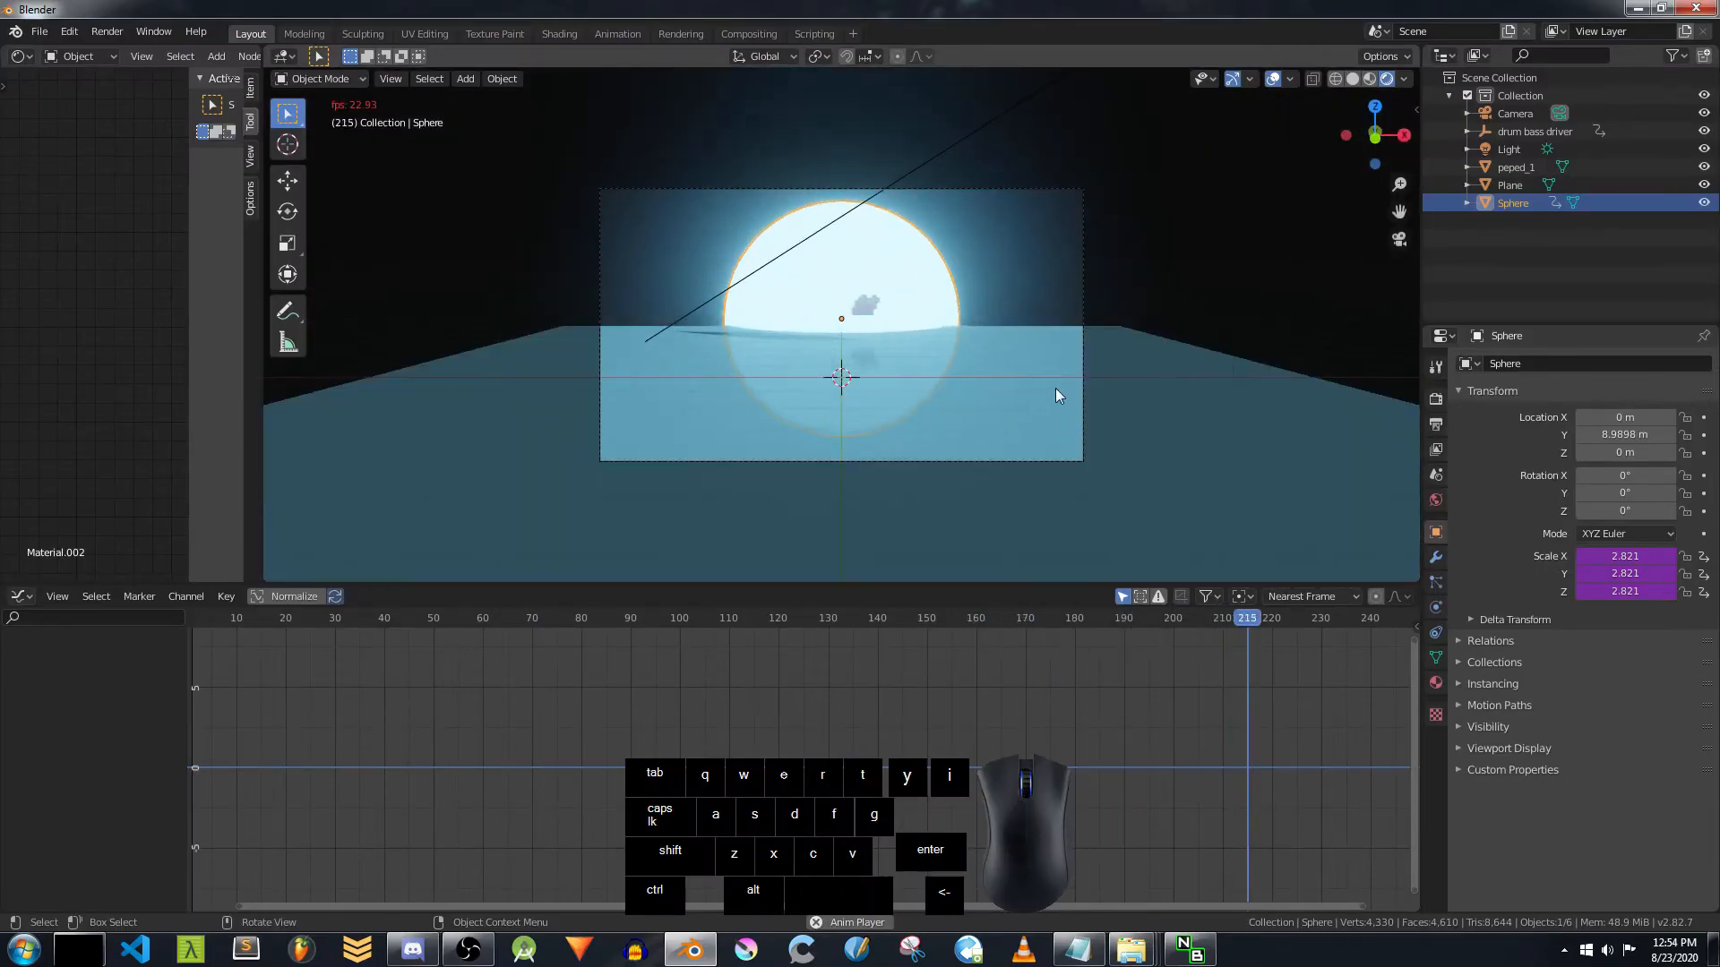
pyautogui.press('space')
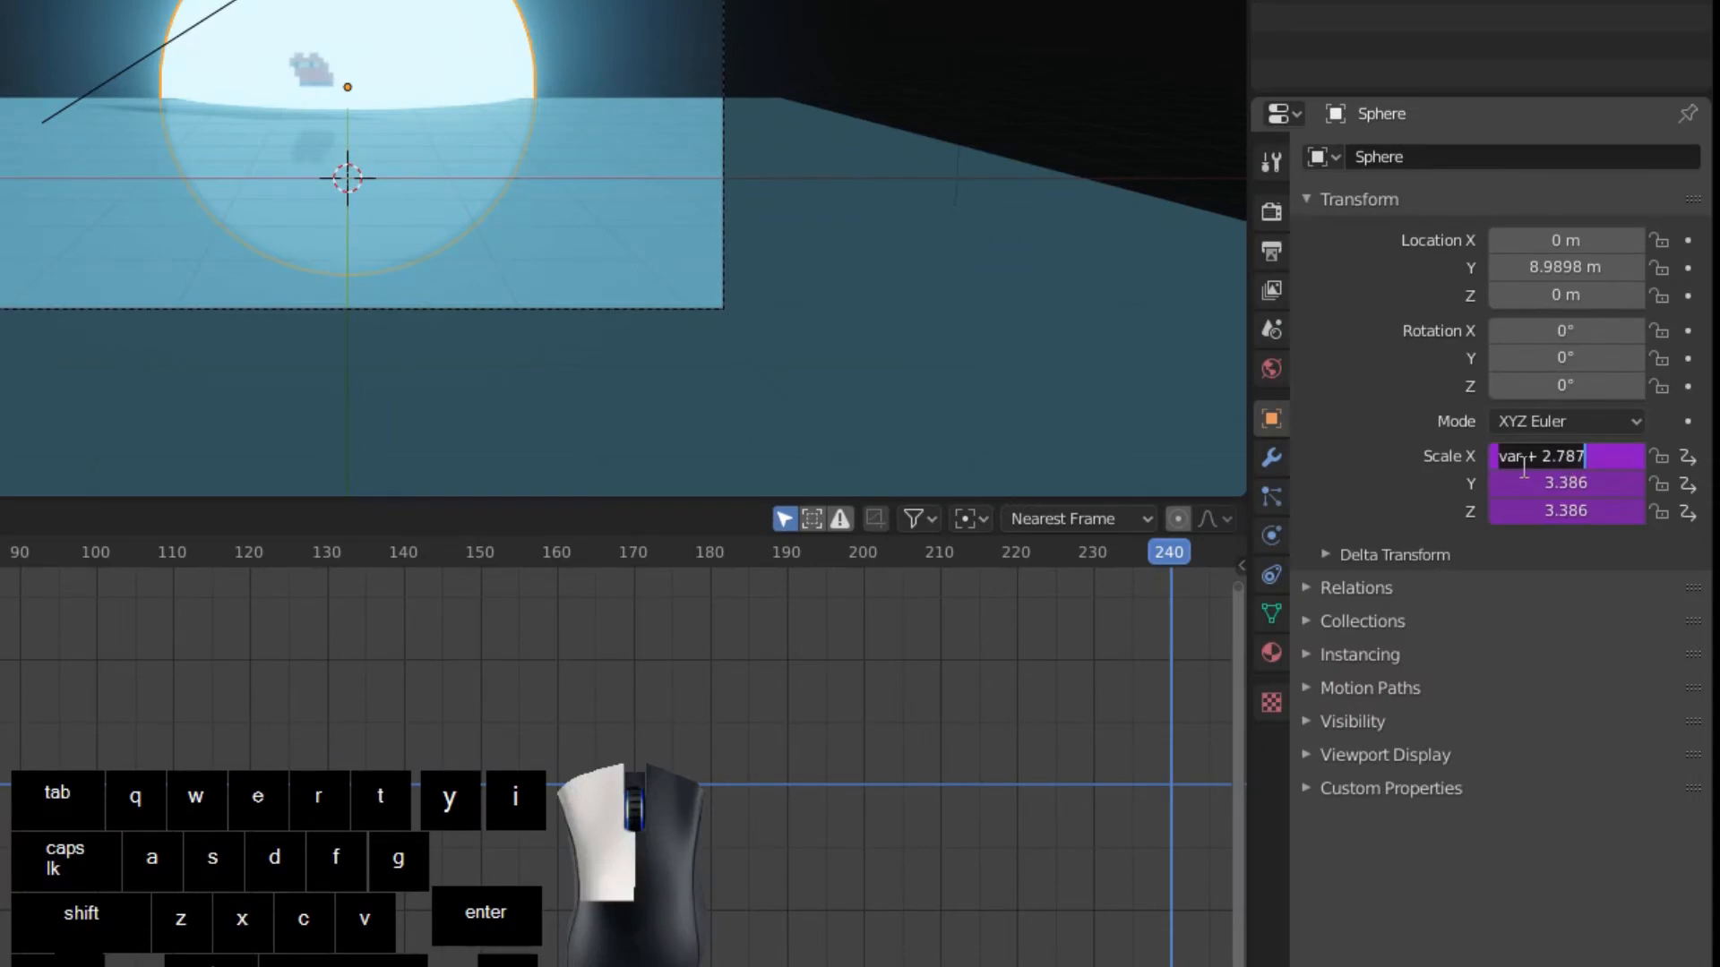
# Step: Change the driver expressions of the sphere's X, Y and Z scale to var/2 + 2.787
pyautogui.press('Return')
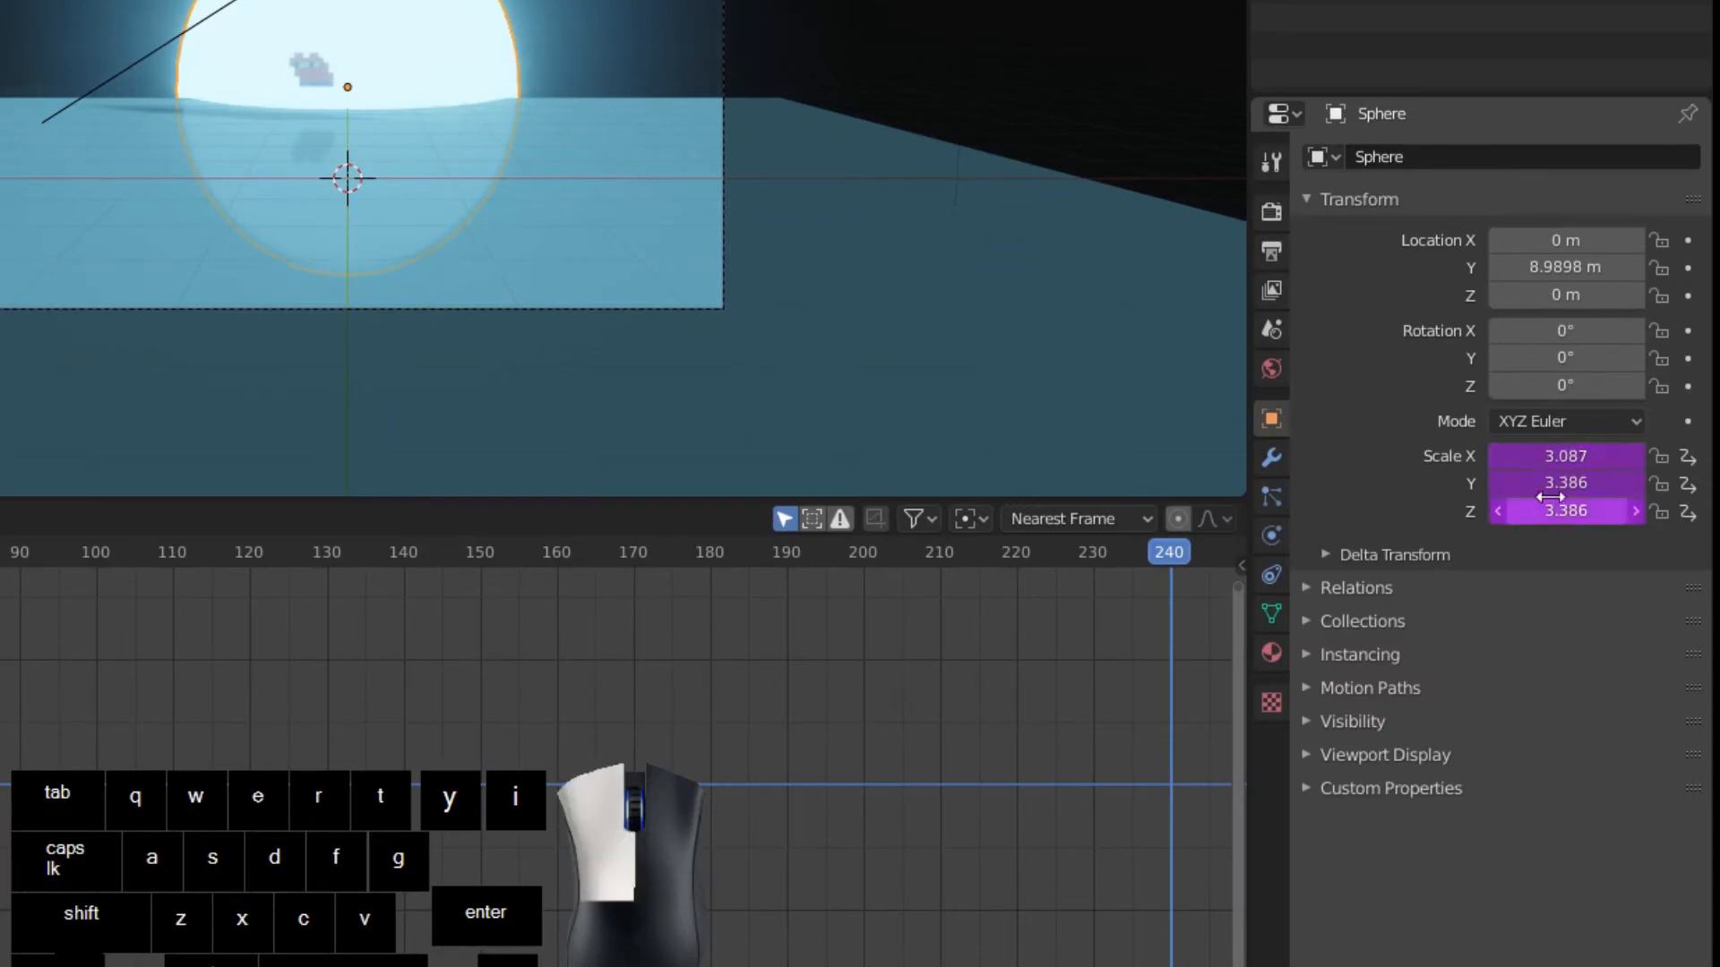
pyautogui.click(1540, 484)
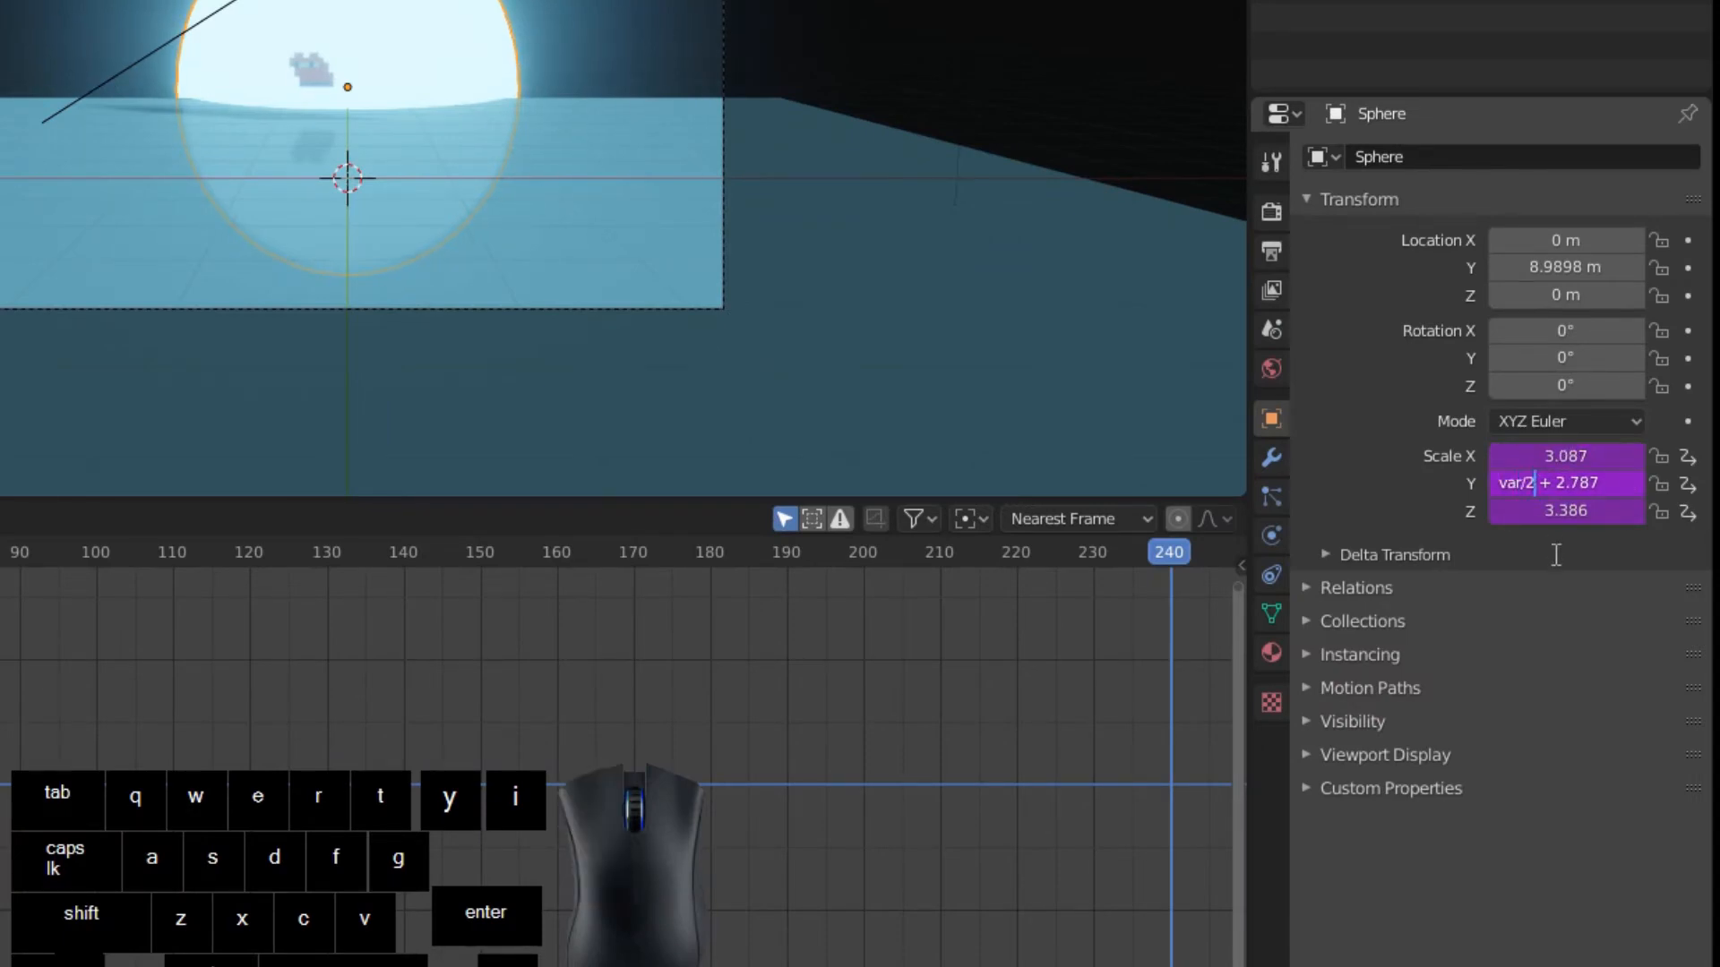
pyautogui.click(1607, 522)
pyautogui.click(1523, 511)
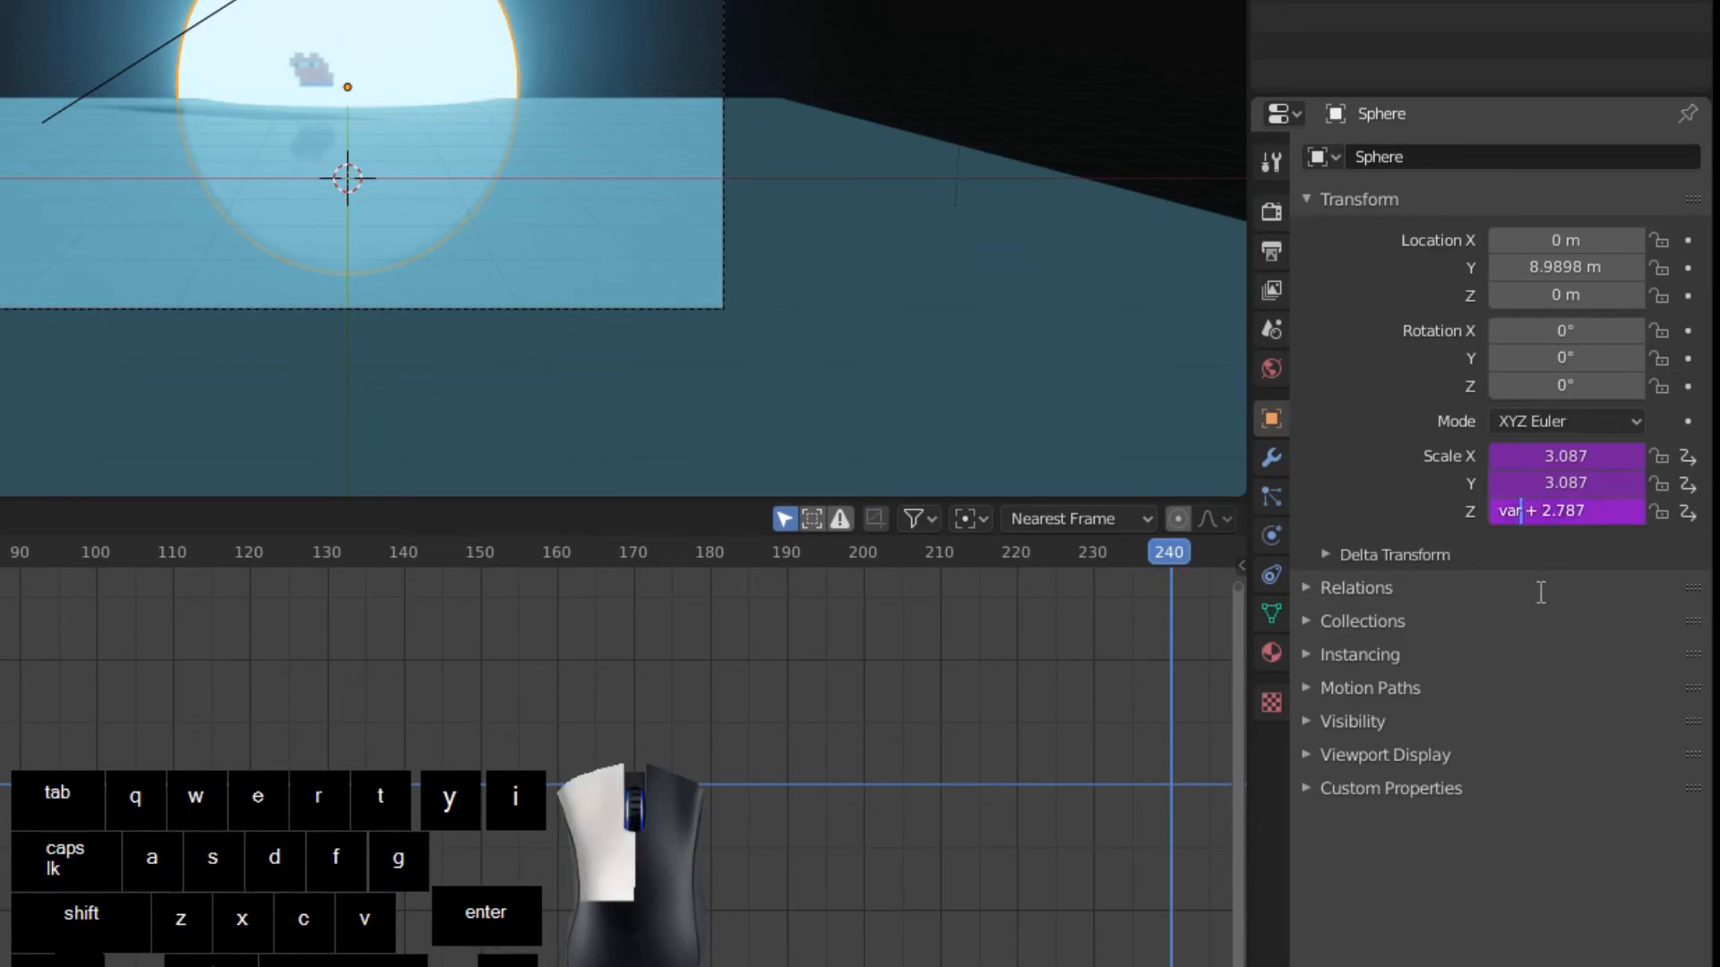
pyautogui.click(1136, 240)
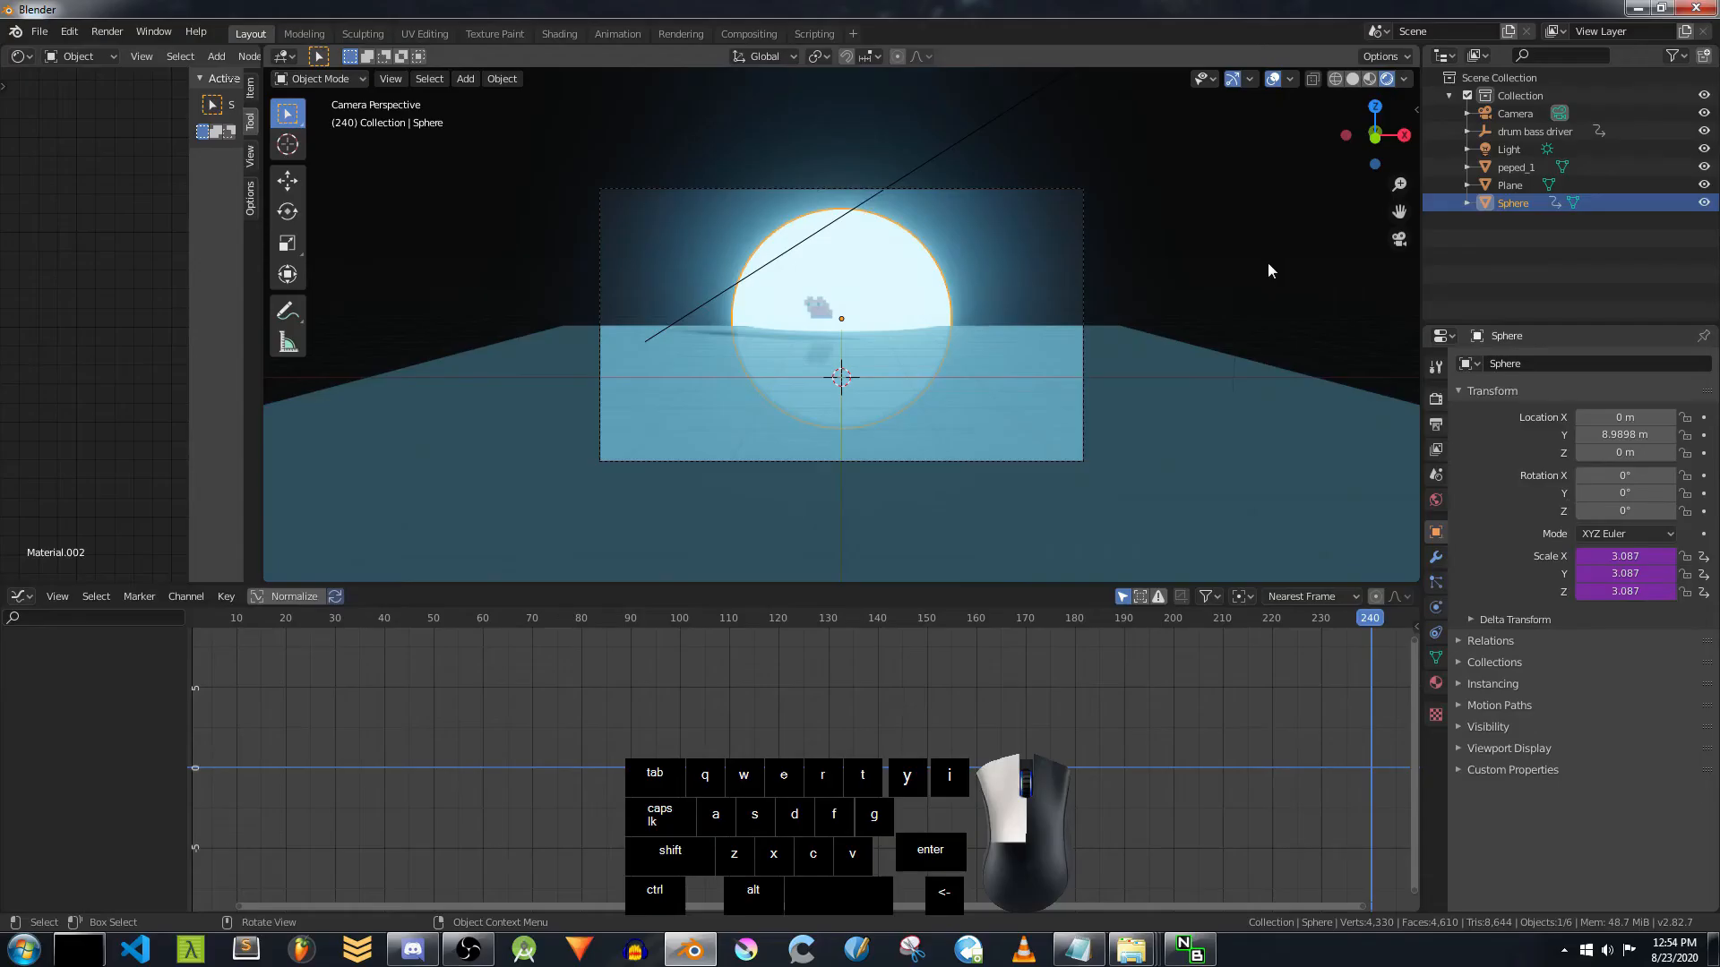
# Step: Play the animation and move the camera about -2.74 m along the global Y axis, away from the sphere
pyautogui.press('space')
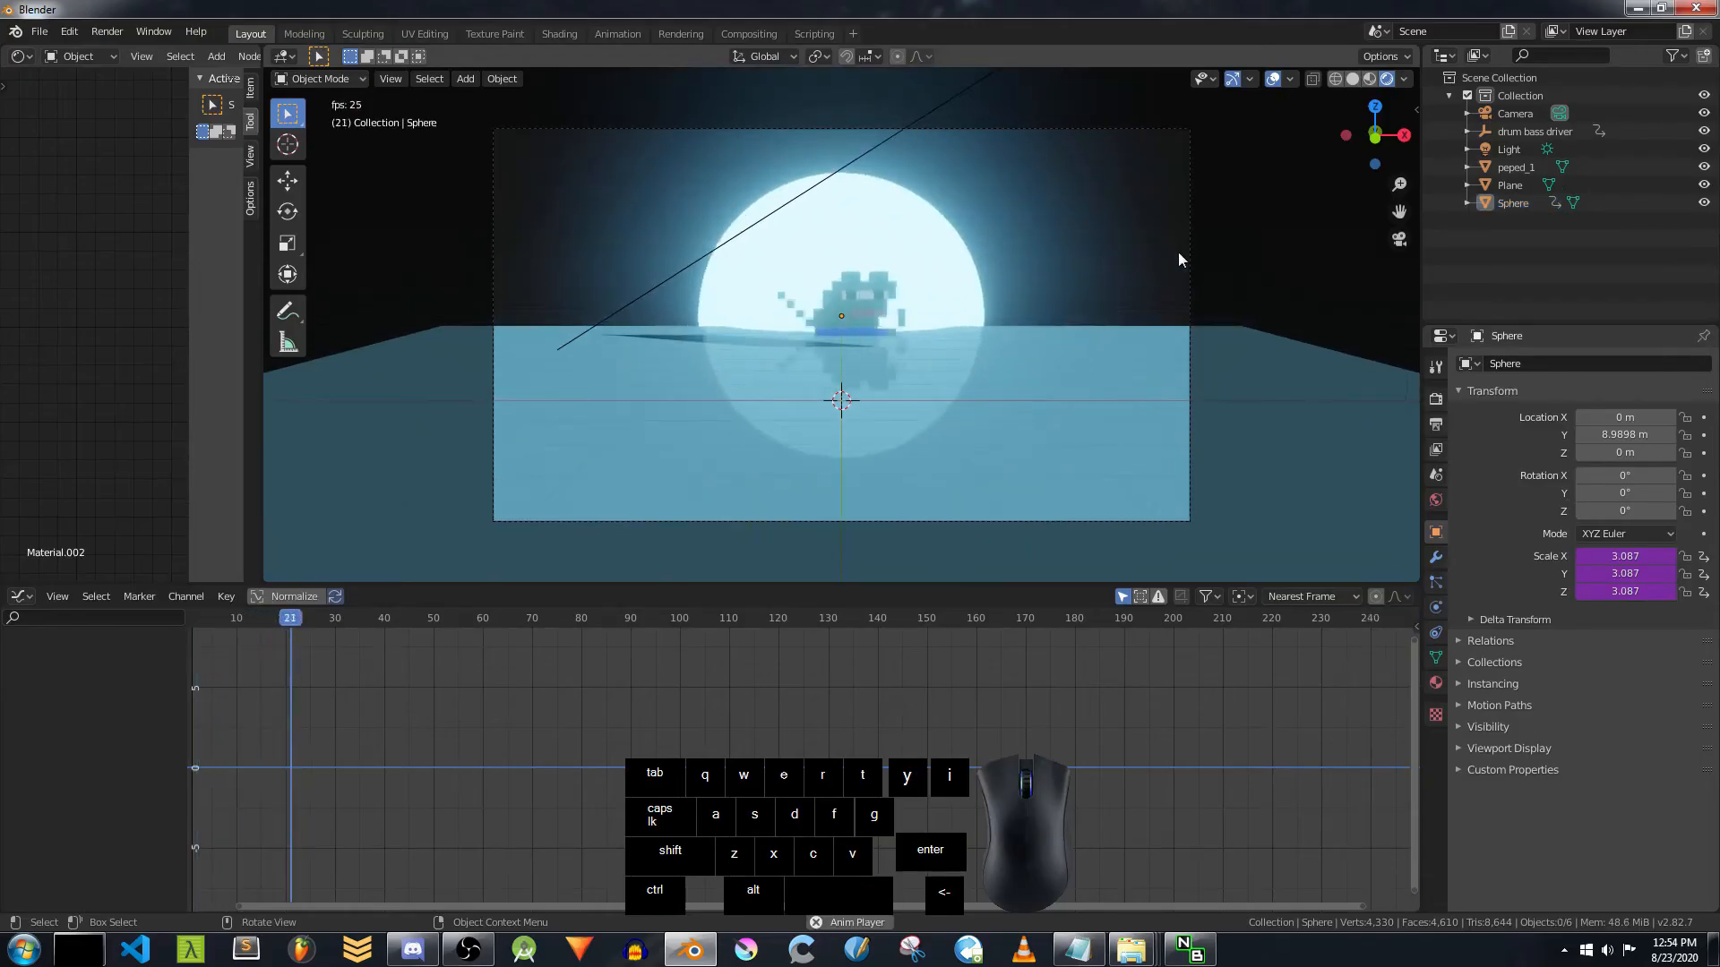
pyautogui.click(1190, 249)
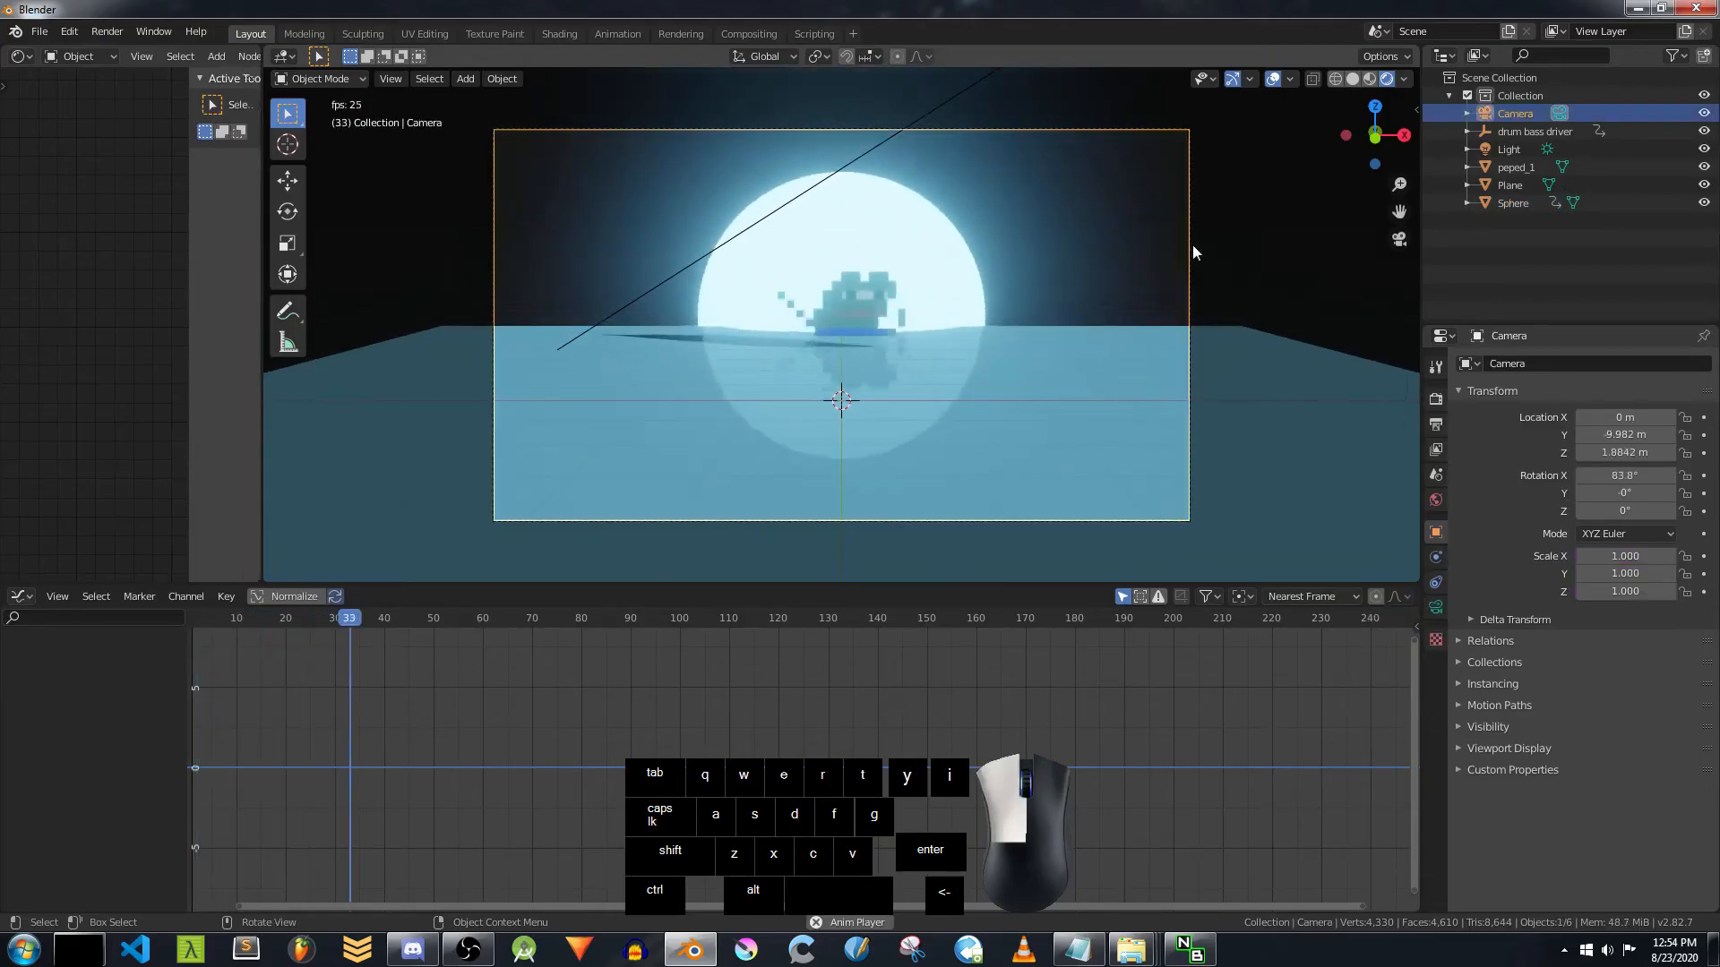
pyautogui.press('g')
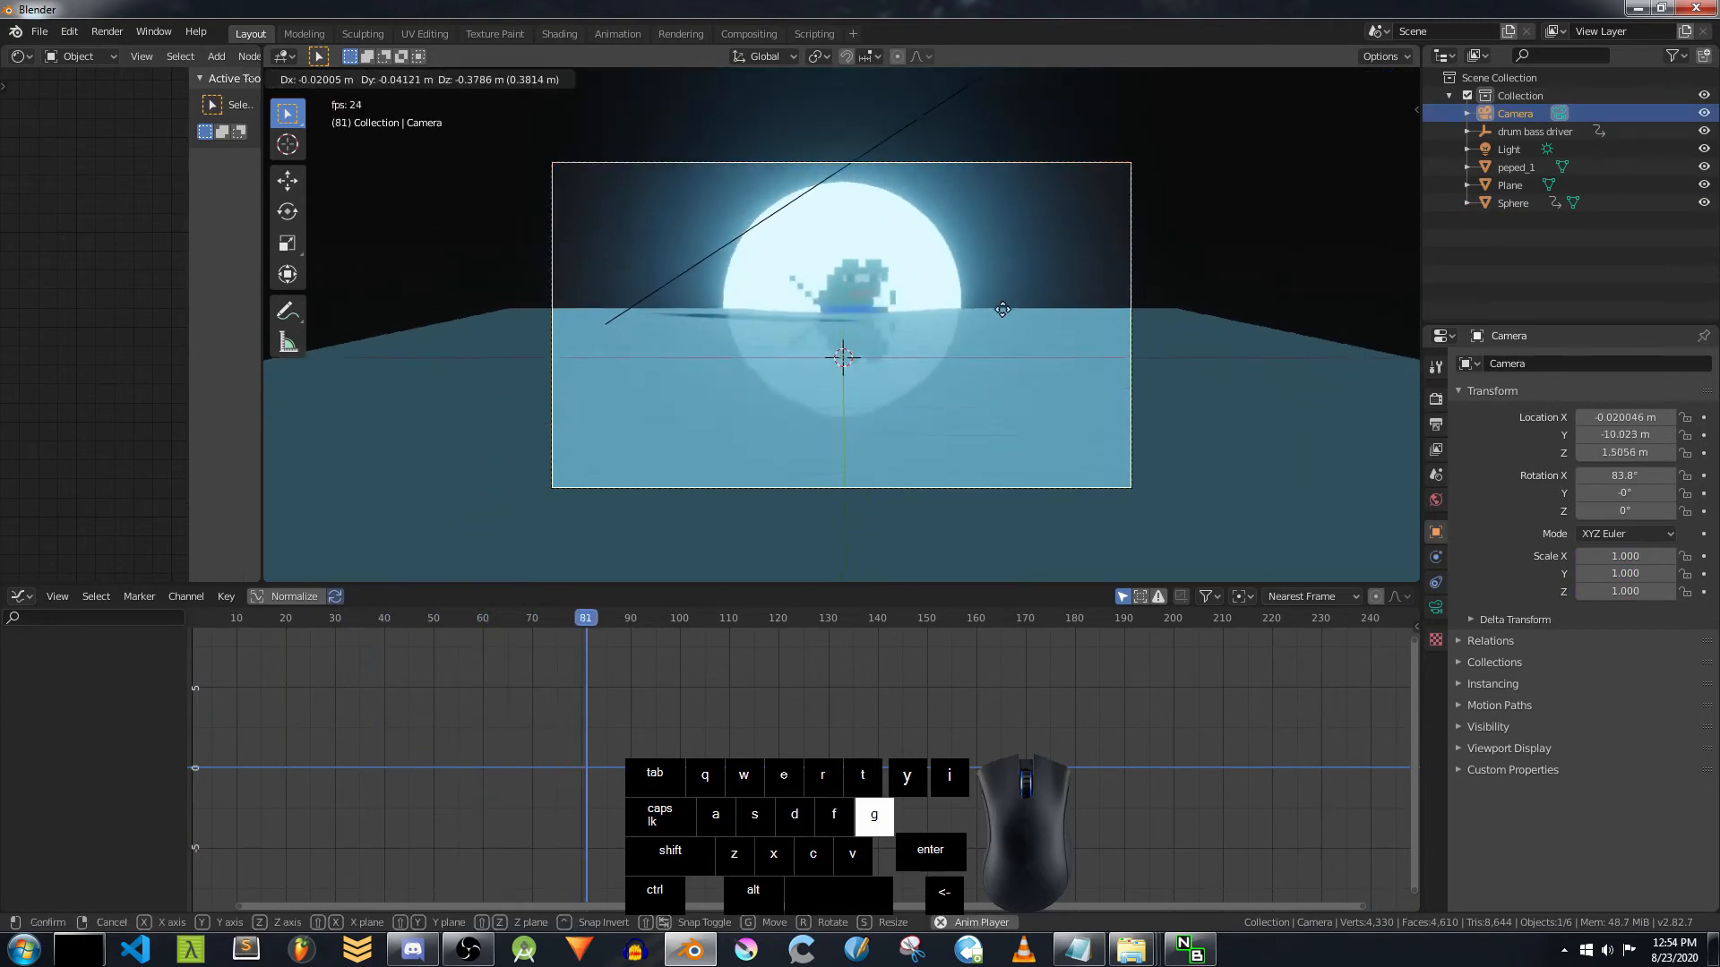
pyautogui.press('y')
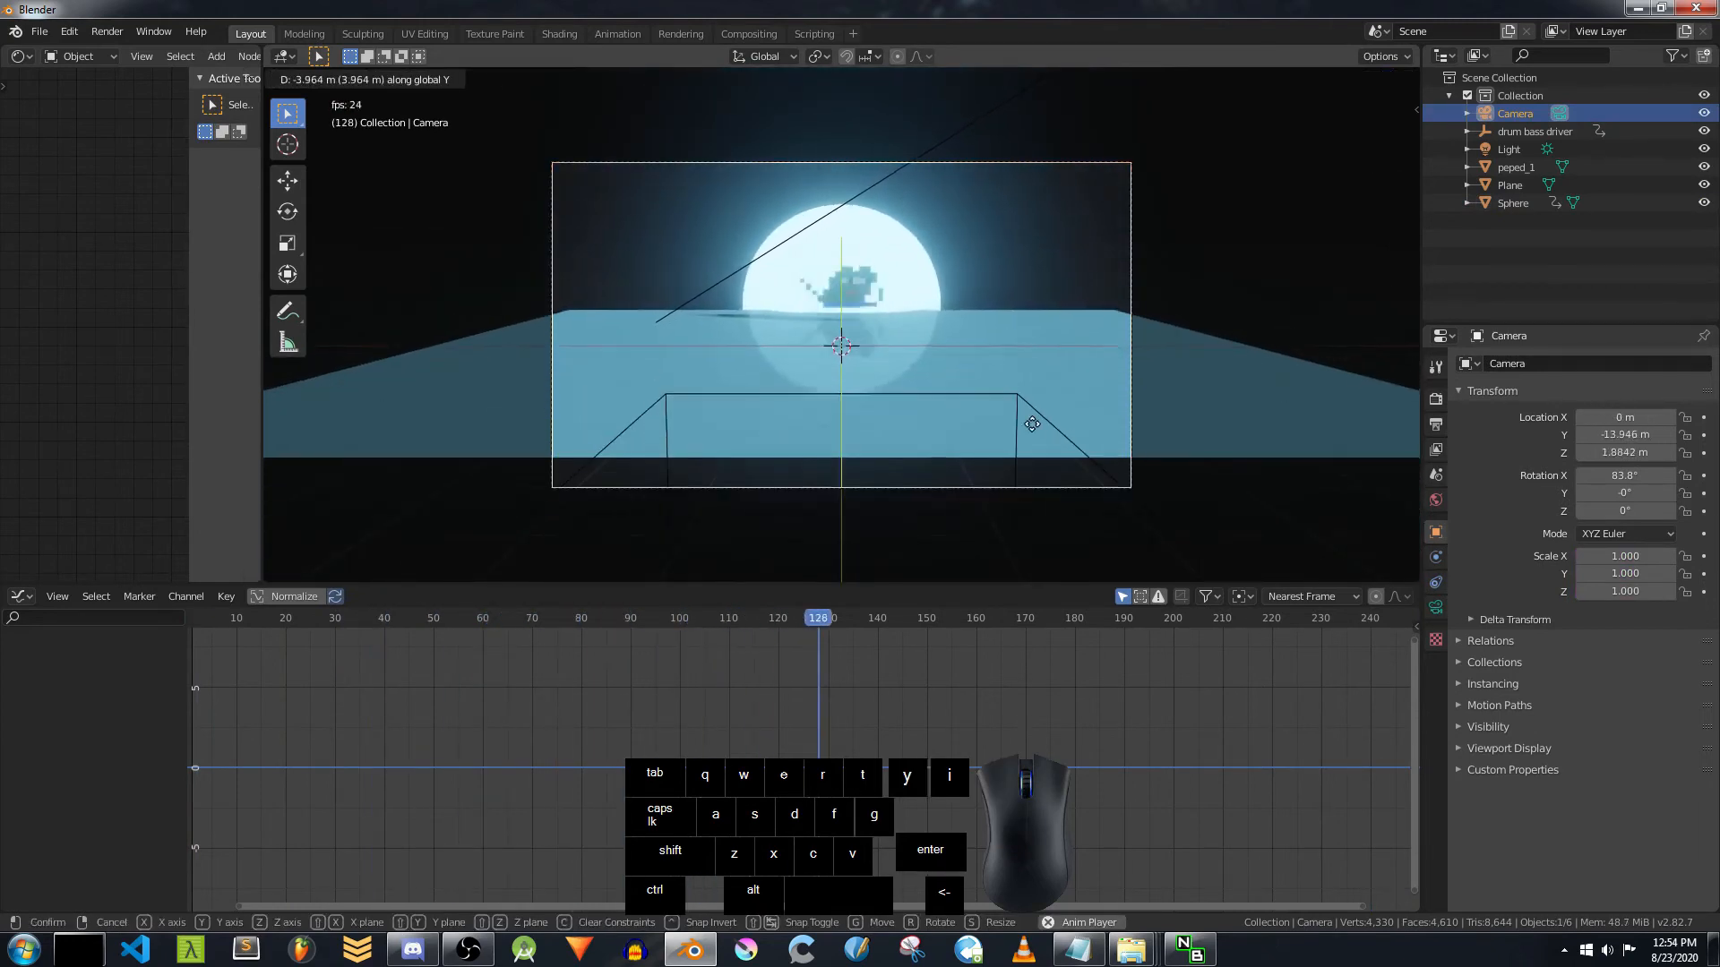
pyautogui.click(1033, 336)
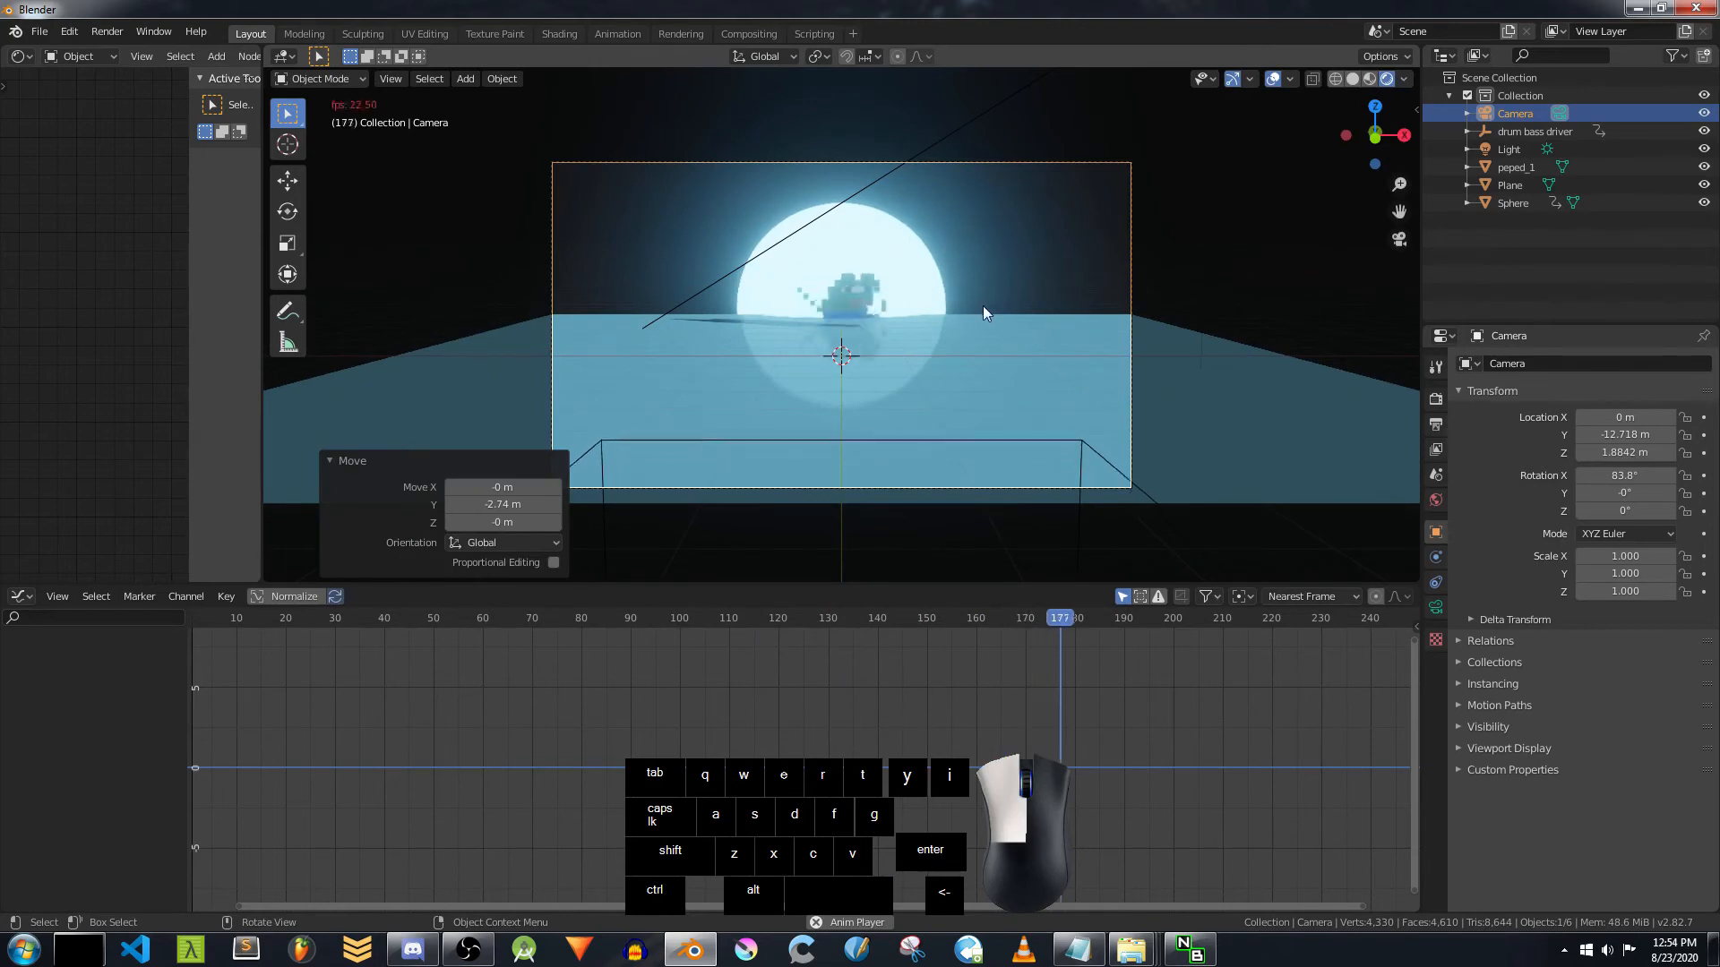
# Step: Rotate the camera about 1.64° around the global X axis and check the framing through the camera during playback
pyautogui.press('r')
pyautogui.press('x')
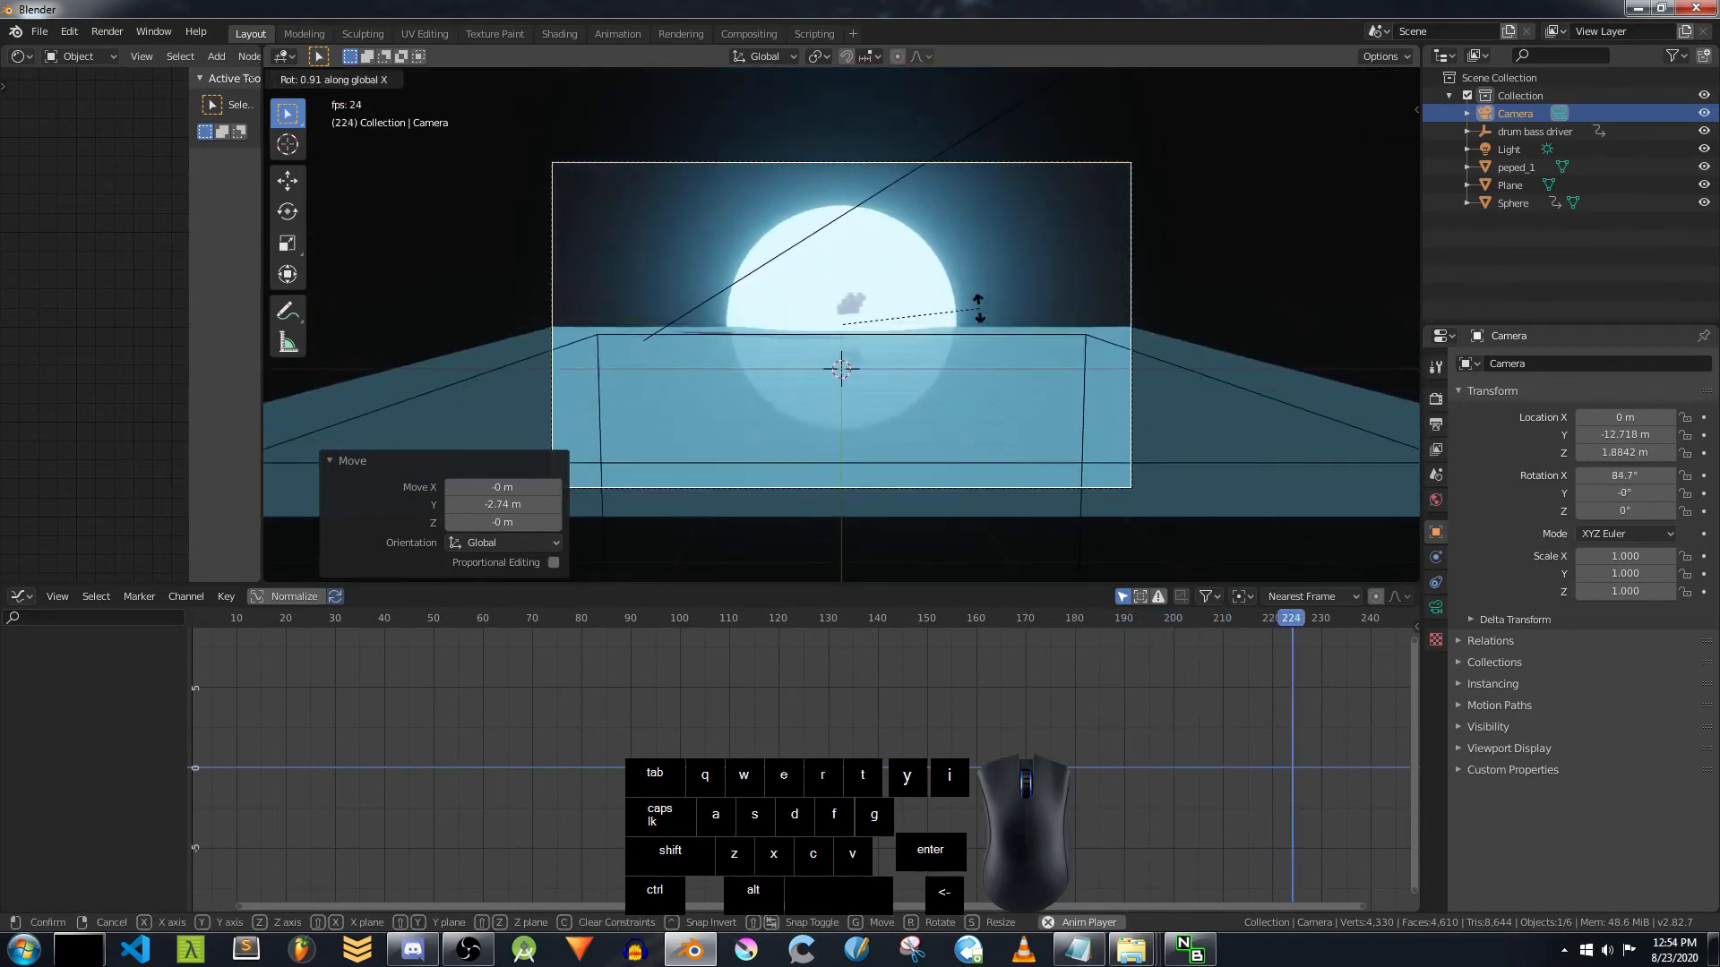
pyautogui.click(981, 311)
pyautogui.click(1399, 239)
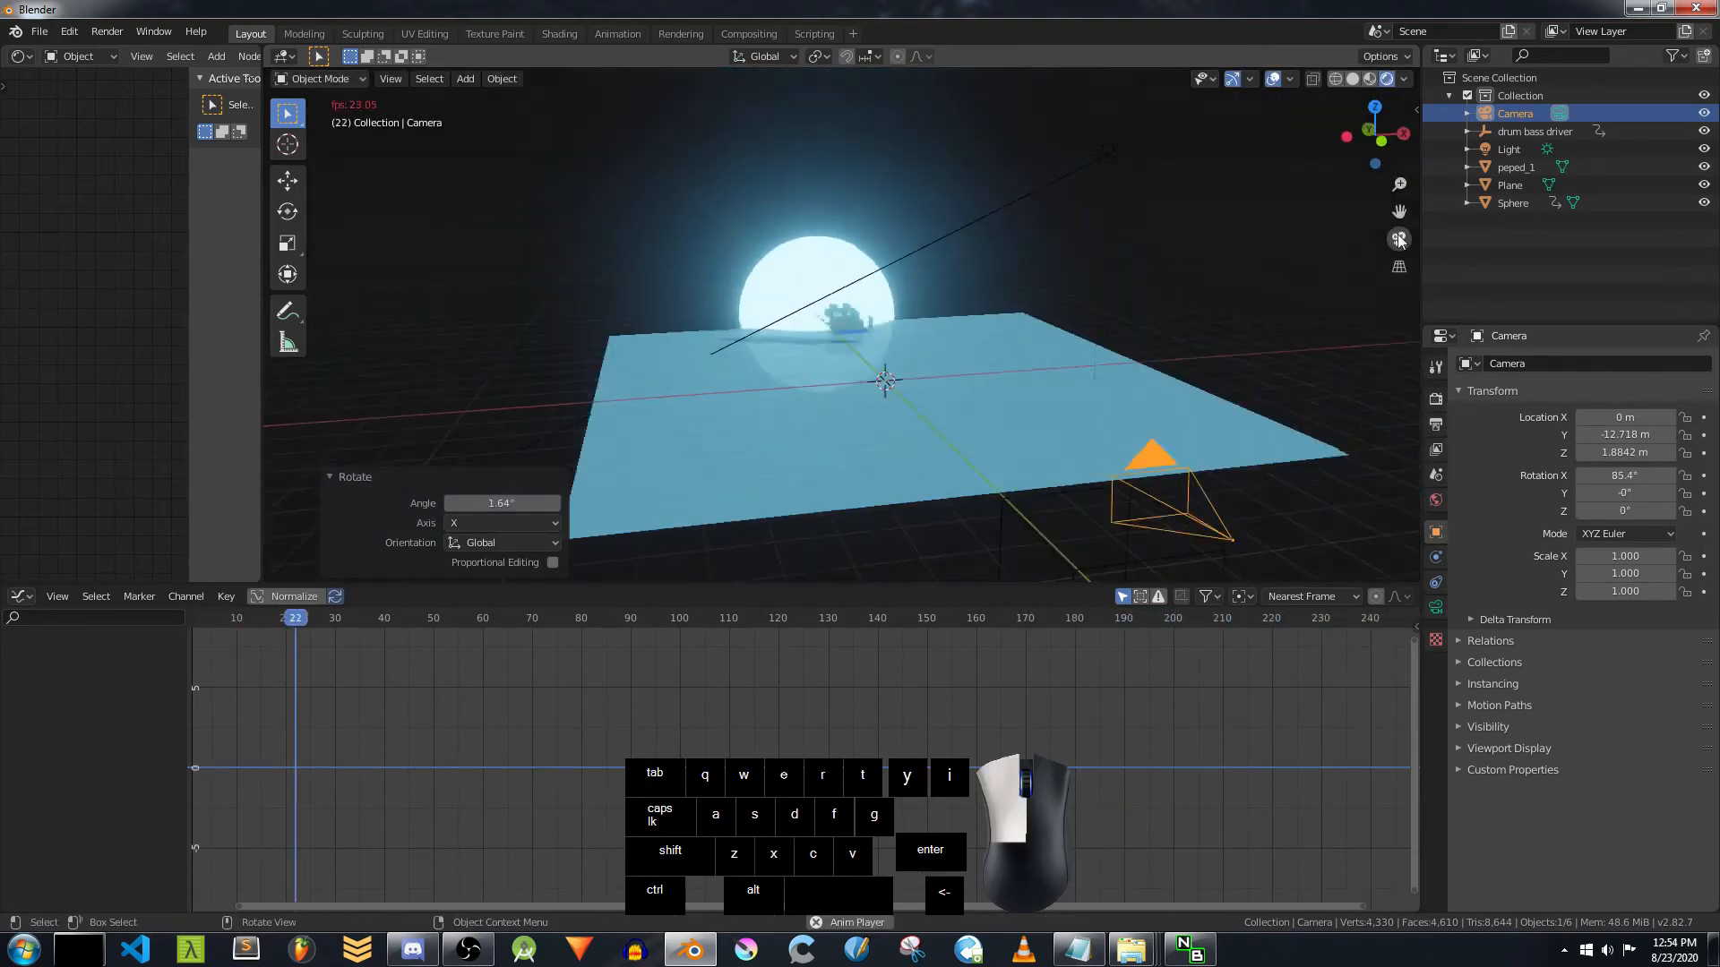
pyautogui.click(1396, 242)
pyautogui.click(1220, 274)
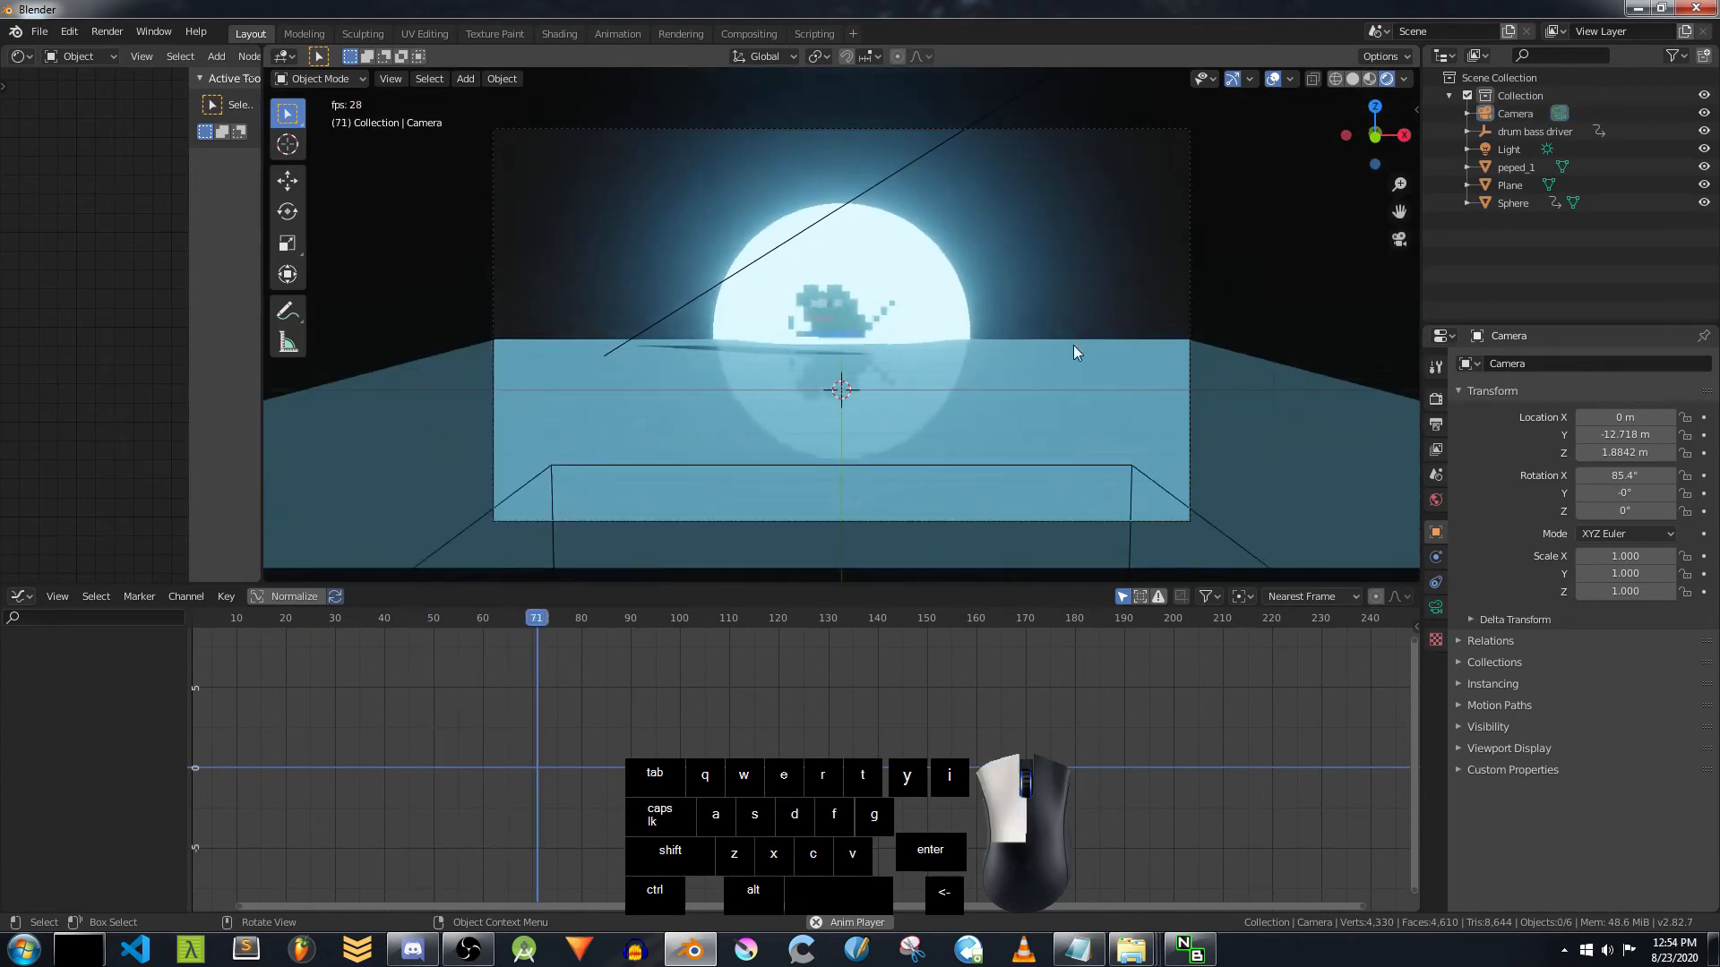
pyautogui.press('space')
# Step: Select the peped_1 frog plane, return to frame 1, and switch the Graph Editor area to a Timeline
pyautogui.click(855, 321)
pyautogui.scroll(-2, 922, 693)
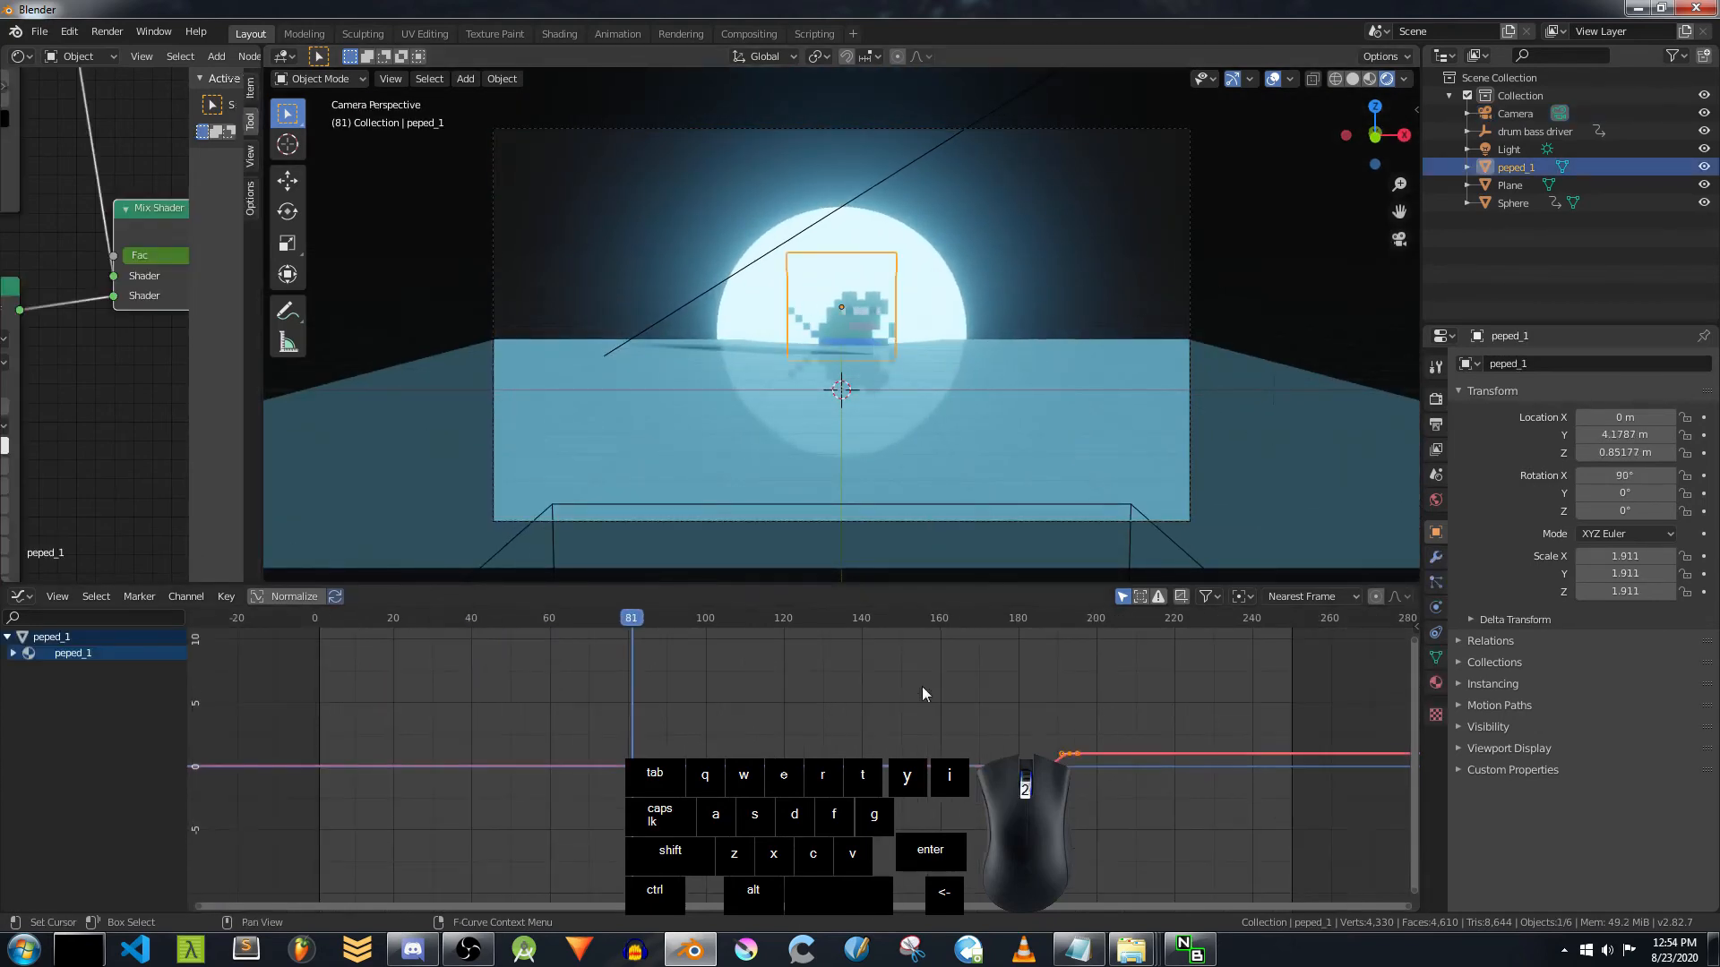
pyautogui.hotkey('shift', 'Left')
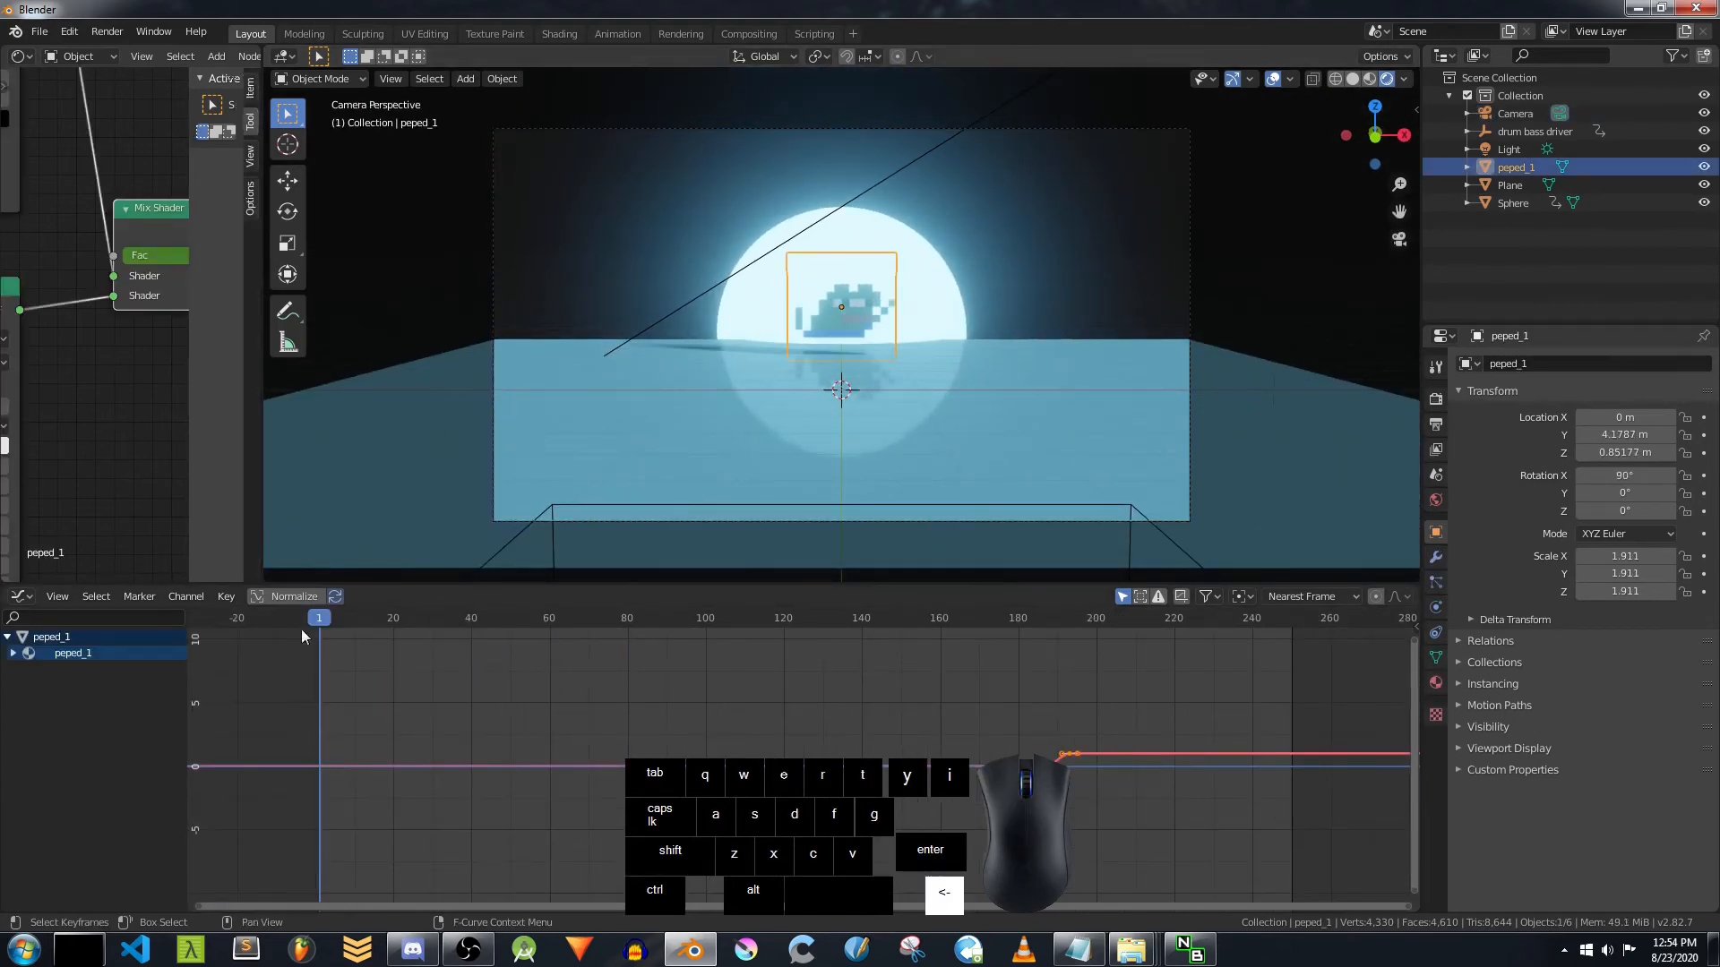
pyautogui.click(23, 598)
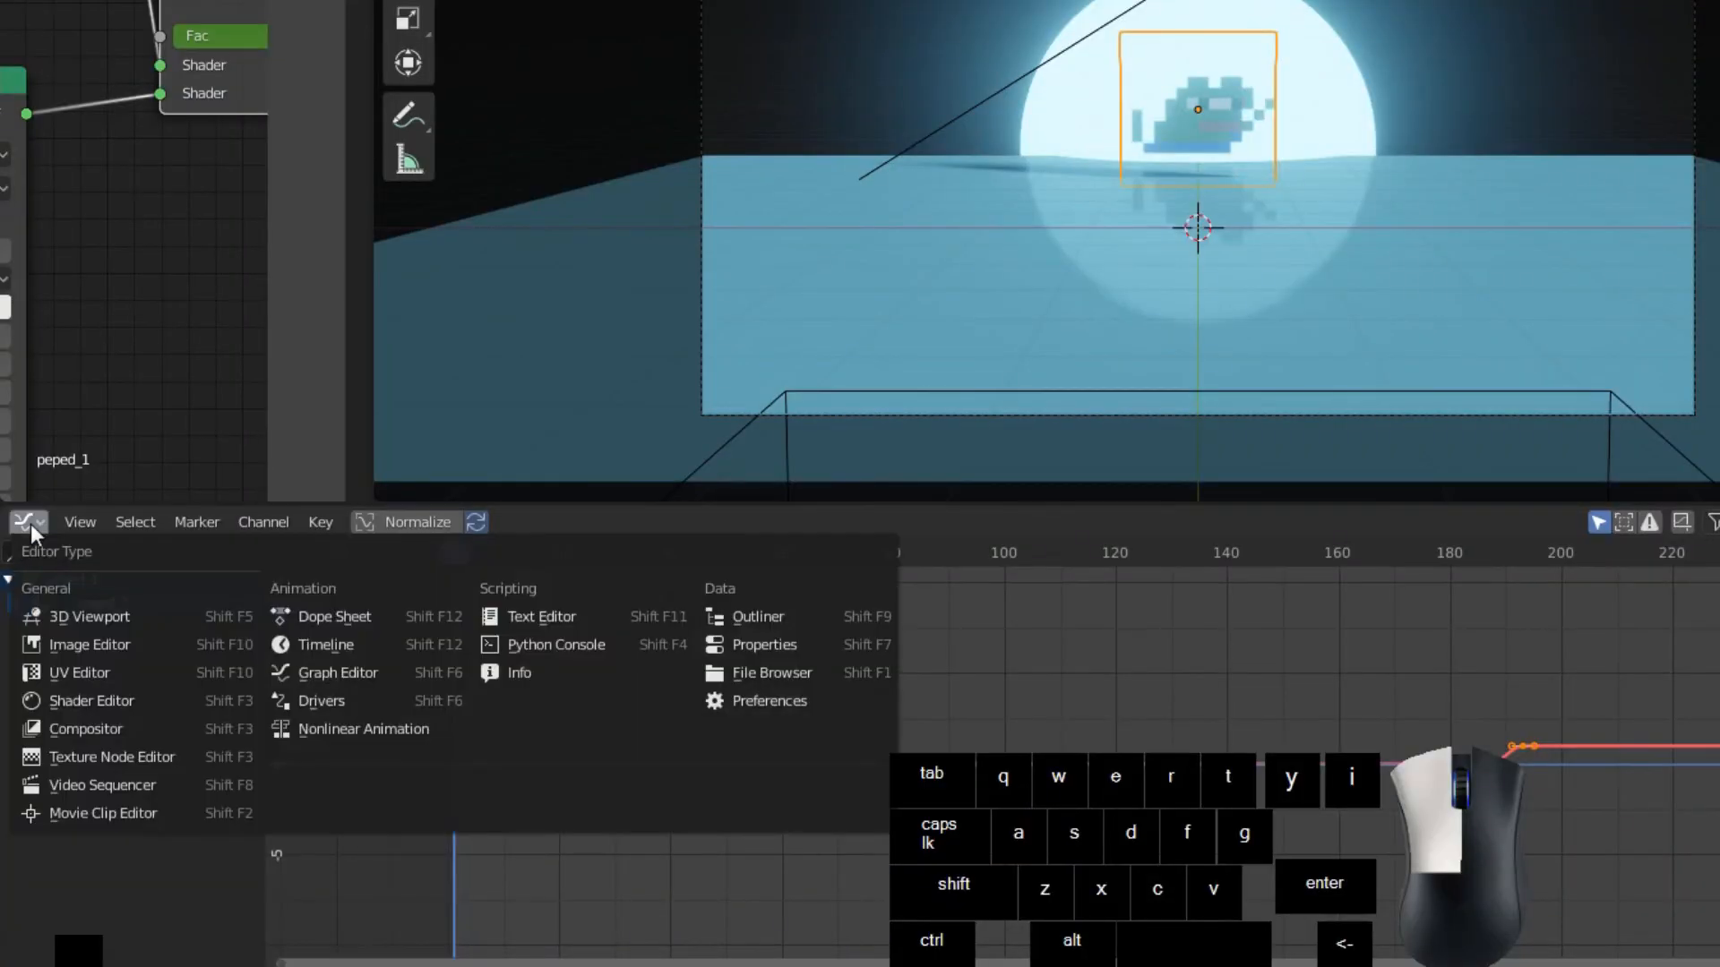
pyautogui.click(347, 653)
pyautogui.press('Home')
# Step: Move the frog plane along X to about -7.46 m, outside the camera frame, and keyframe it at frame 1
pyautogui.press('g')
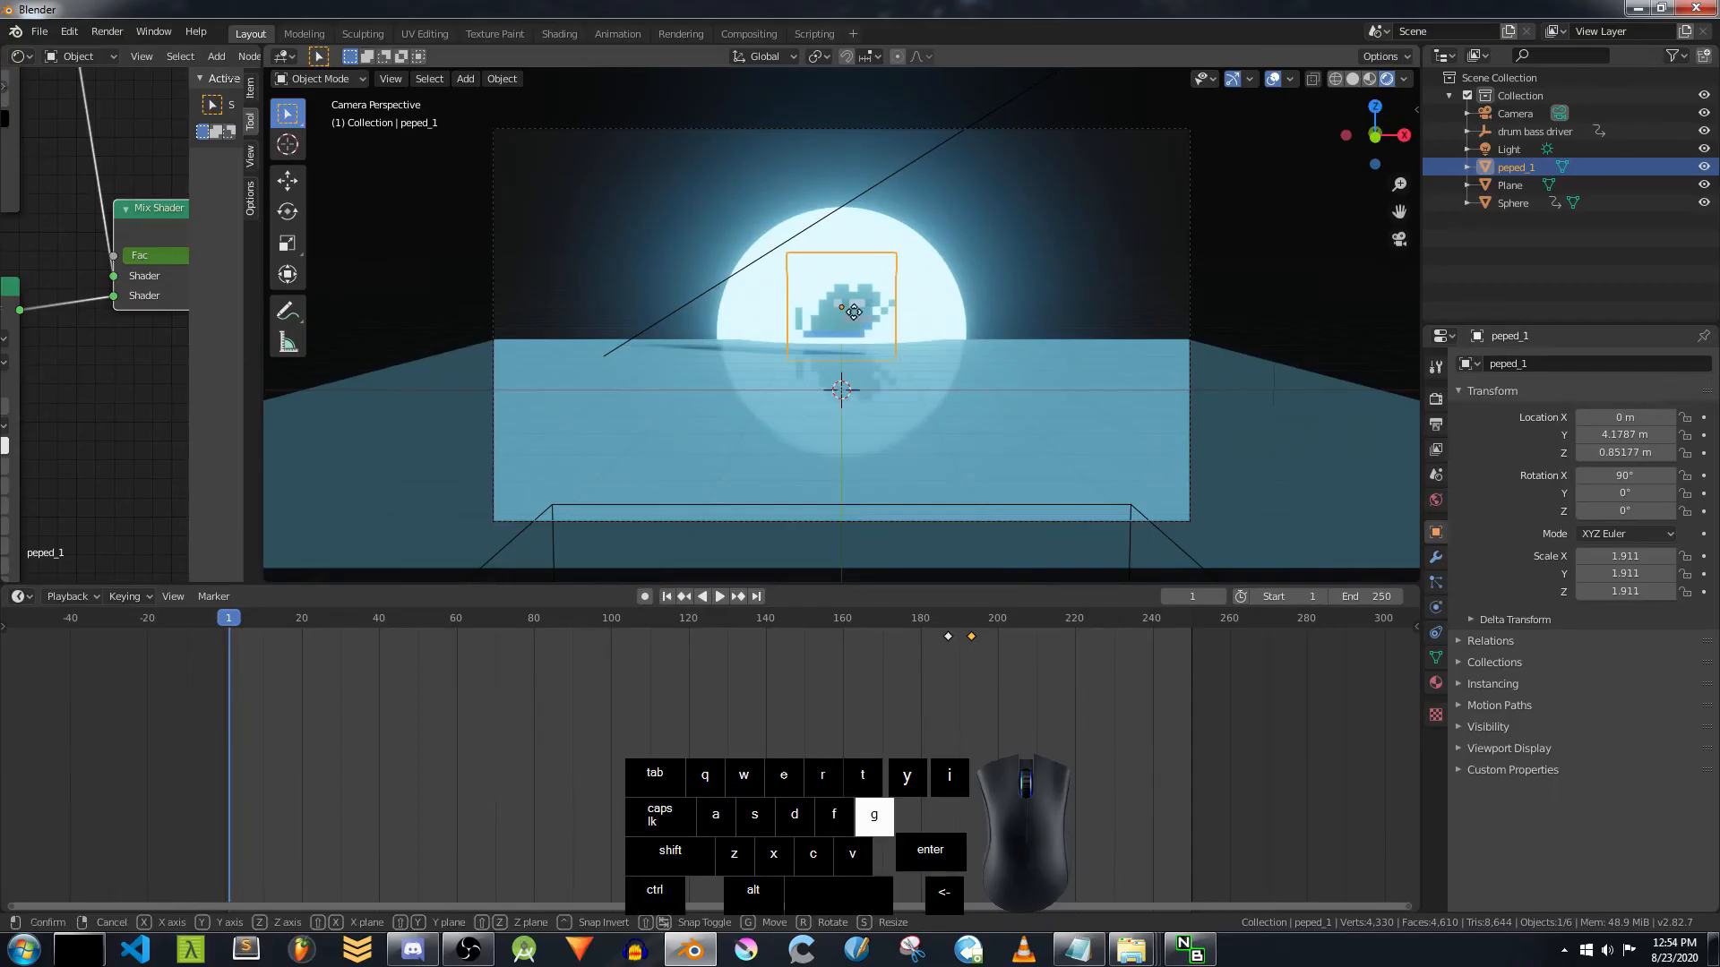
pyautogui.press('x')
pyautogui.click(428, 313)
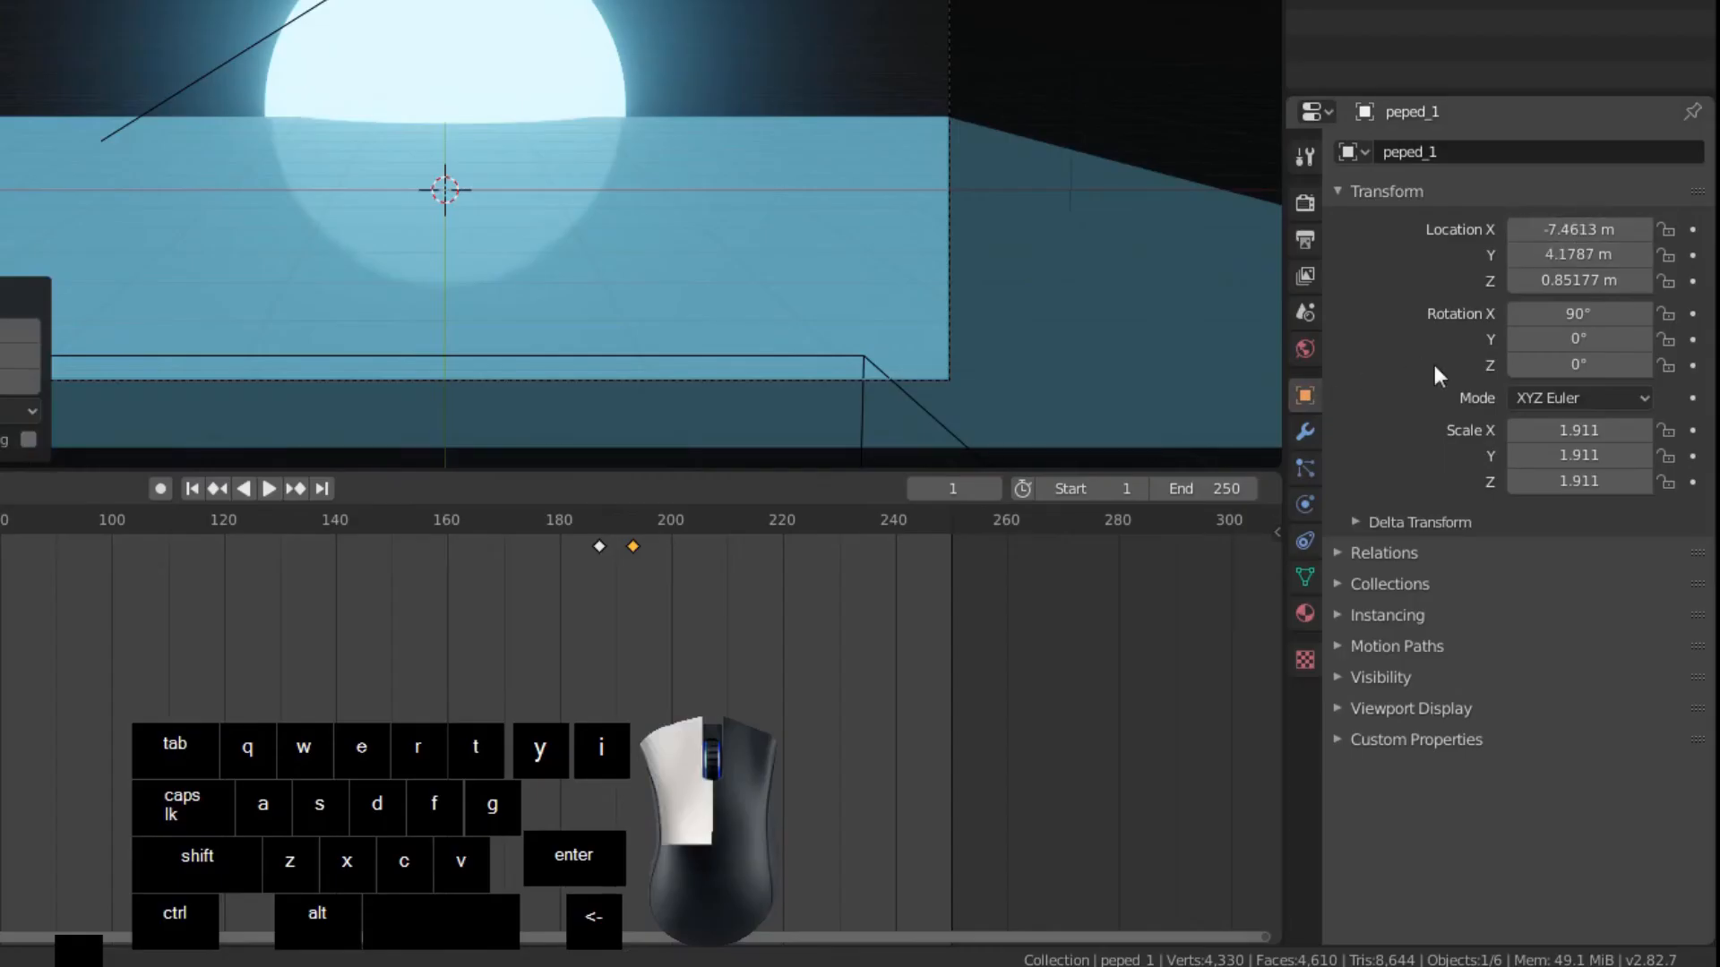
pyautogui.press('i')
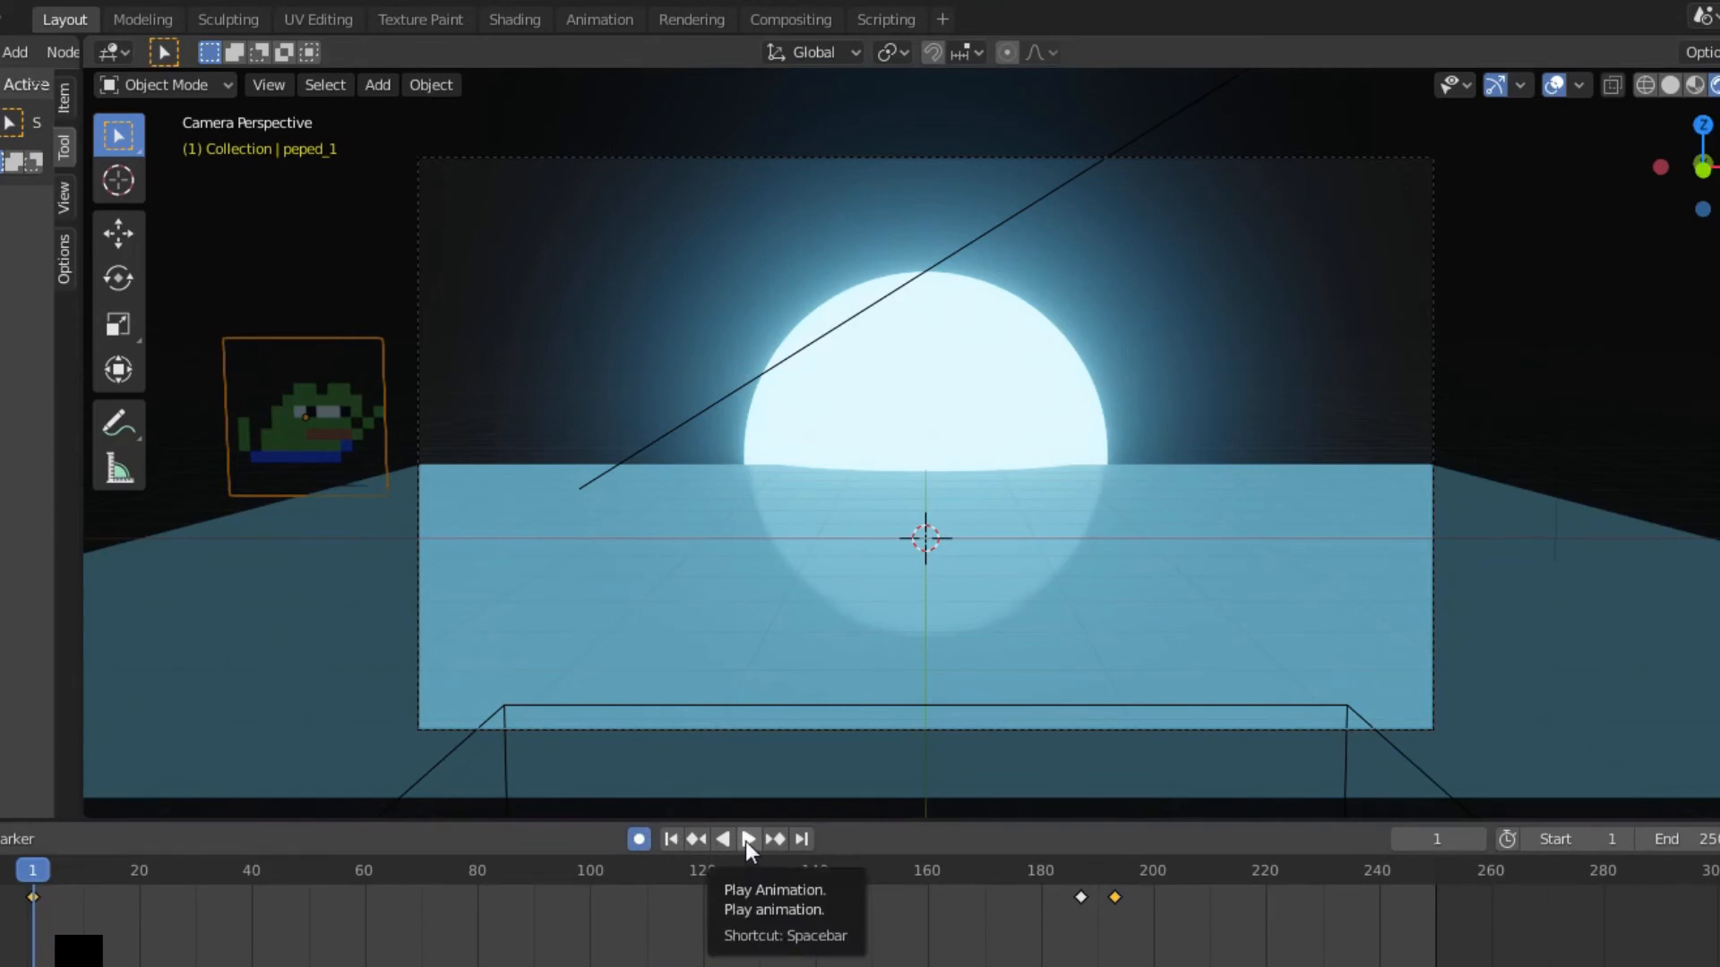
# Step: With auto keying on, record the frog plane moving about 7.43 m along X to the front of the sphere during playback
pyautogui.click(745, 841)
pyautogui.press('g')
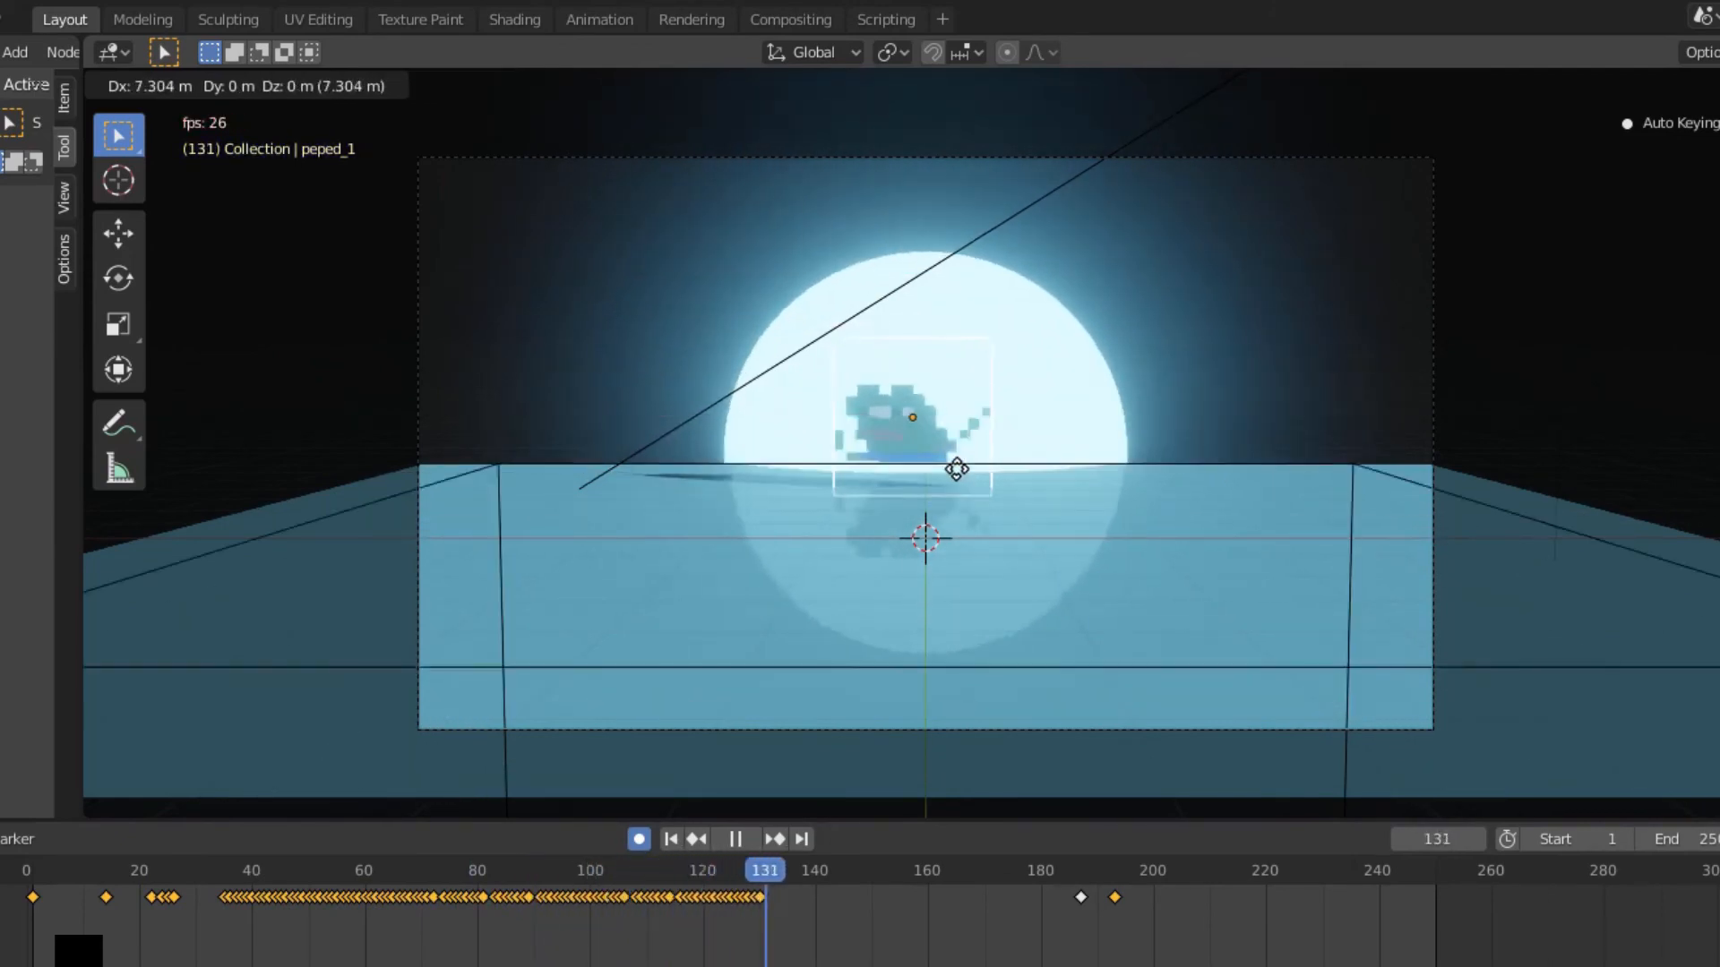
pyautogui.click(968, 468)
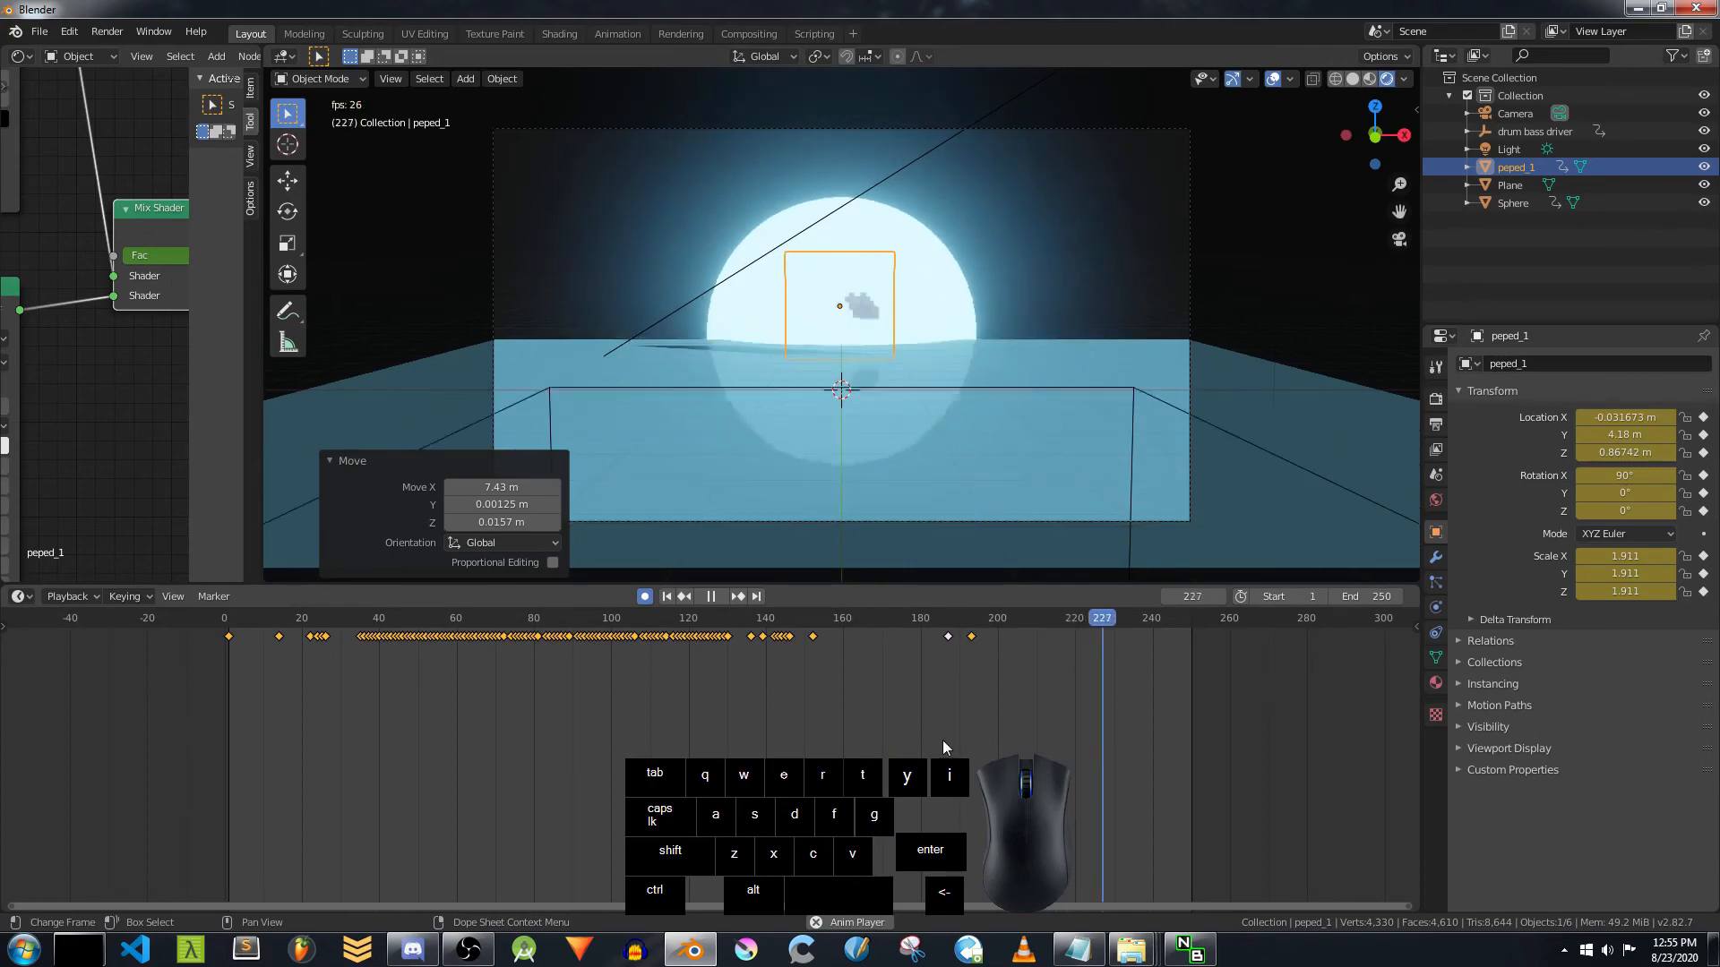
pyautogui.press('space')
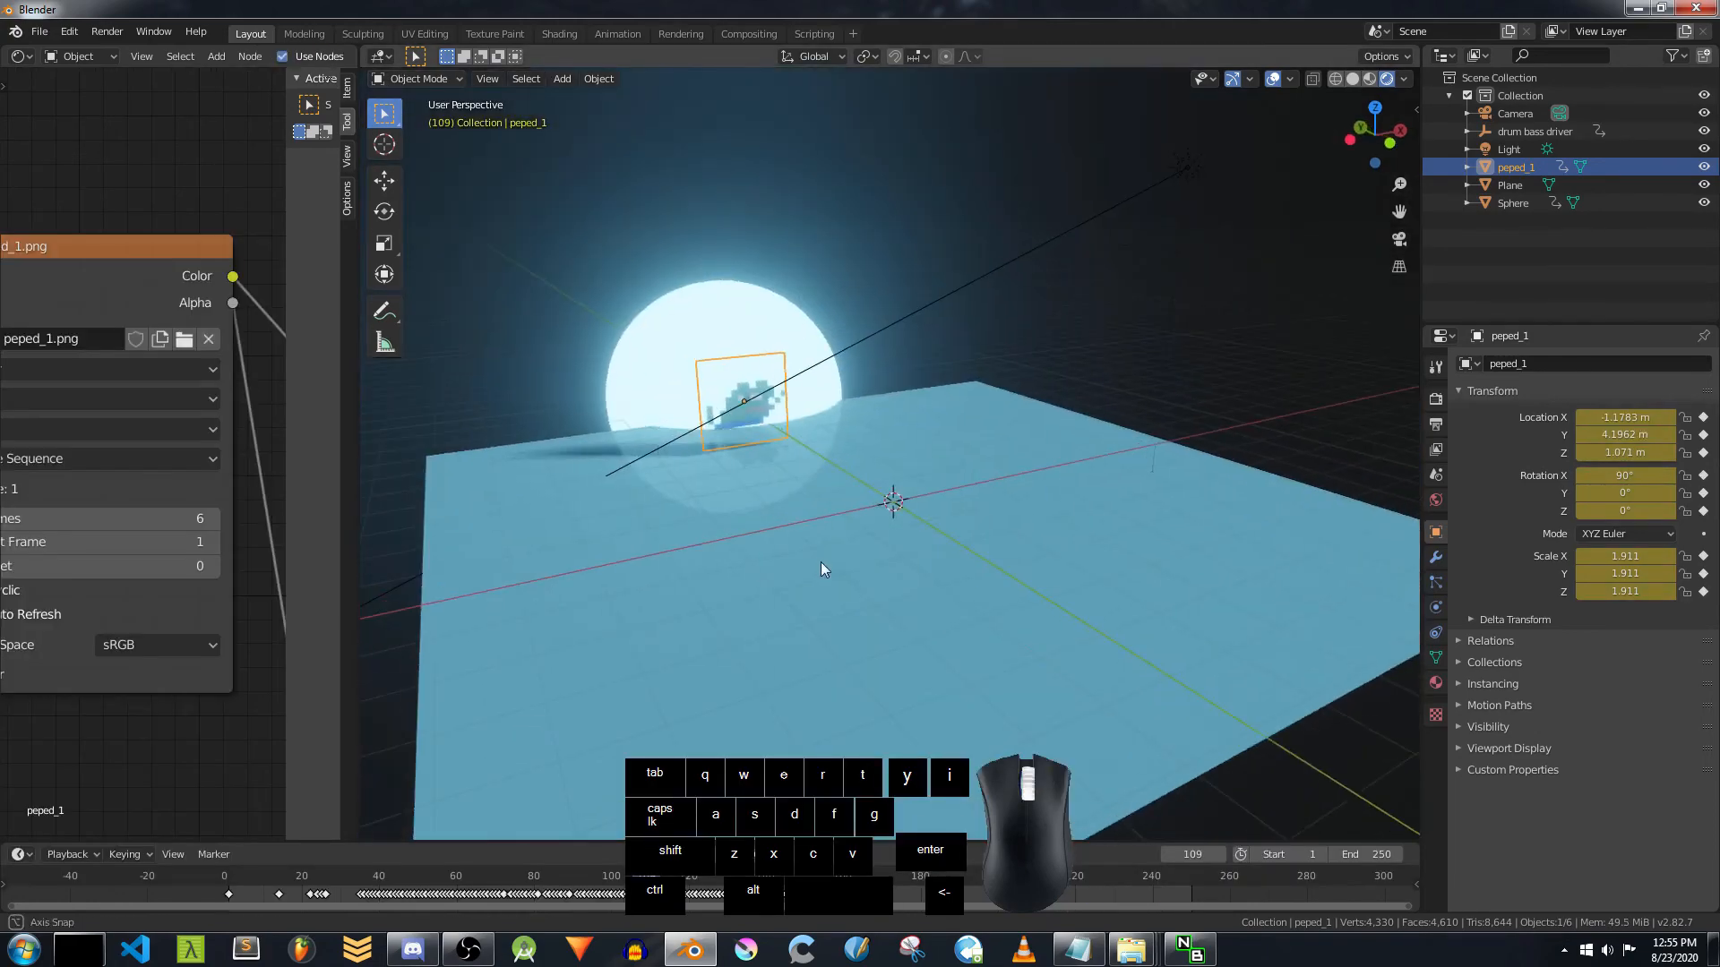
# Step: Add a cube empty and move it beside the camera, to about -4.30 m in X and -9.77 m in Y
pyautogui.hotkey('shift', 'a')
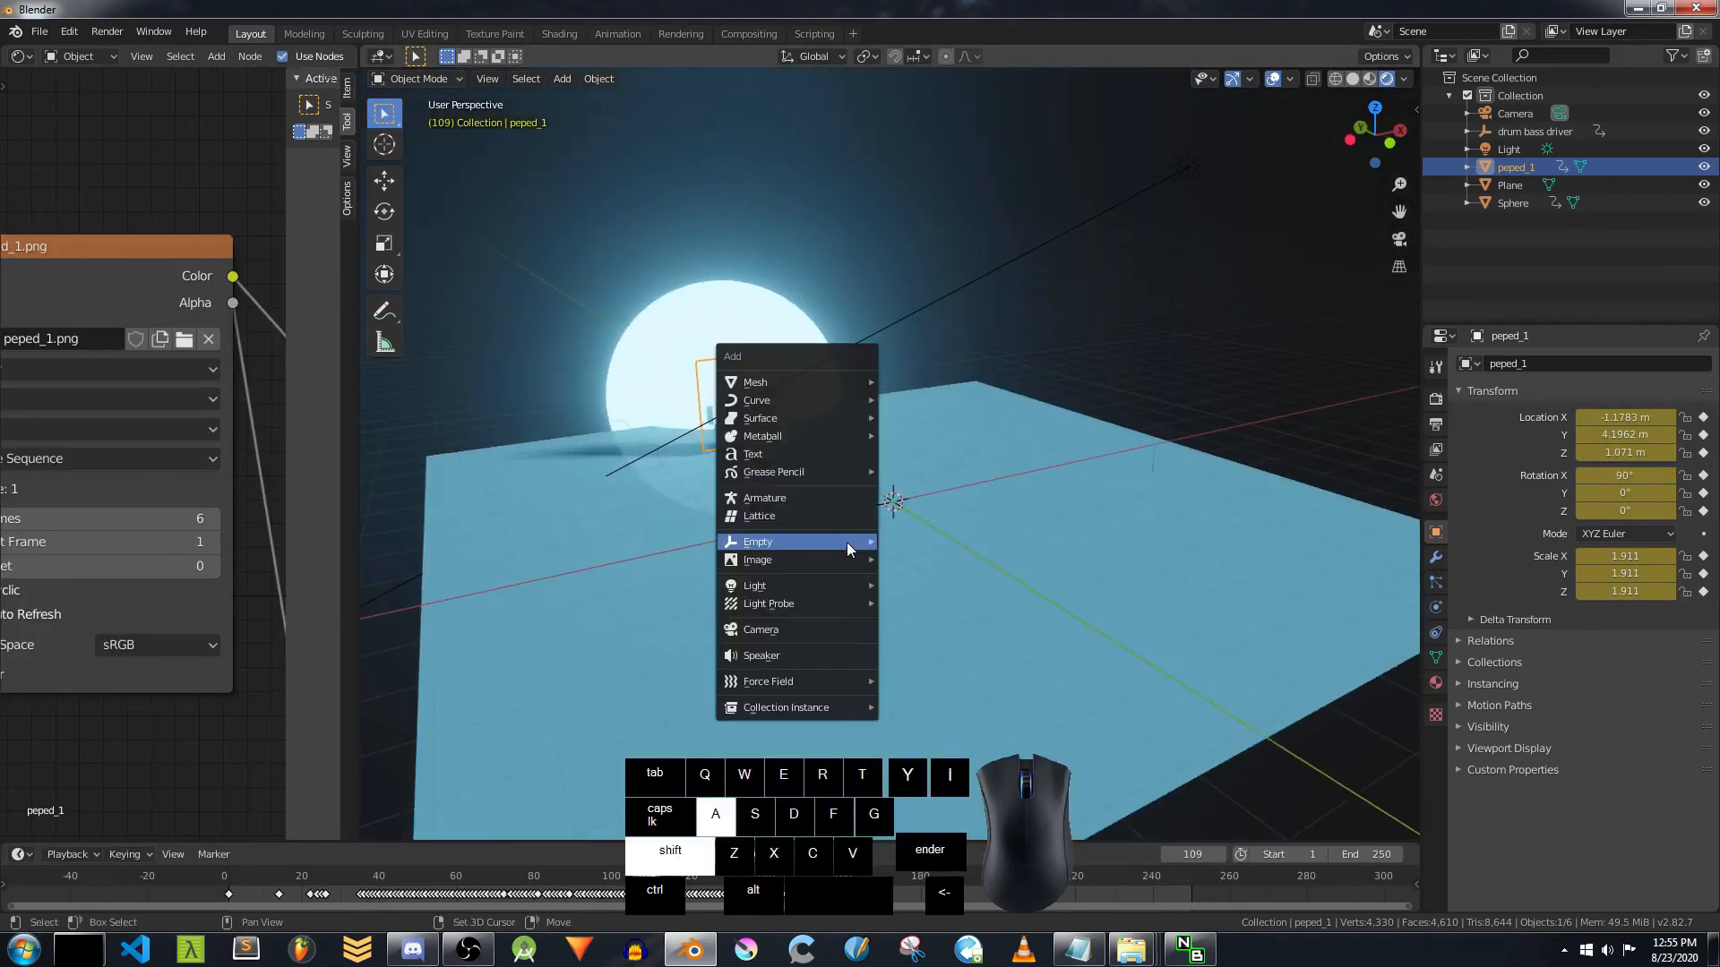
pyautogui.moveTo(847, 541)
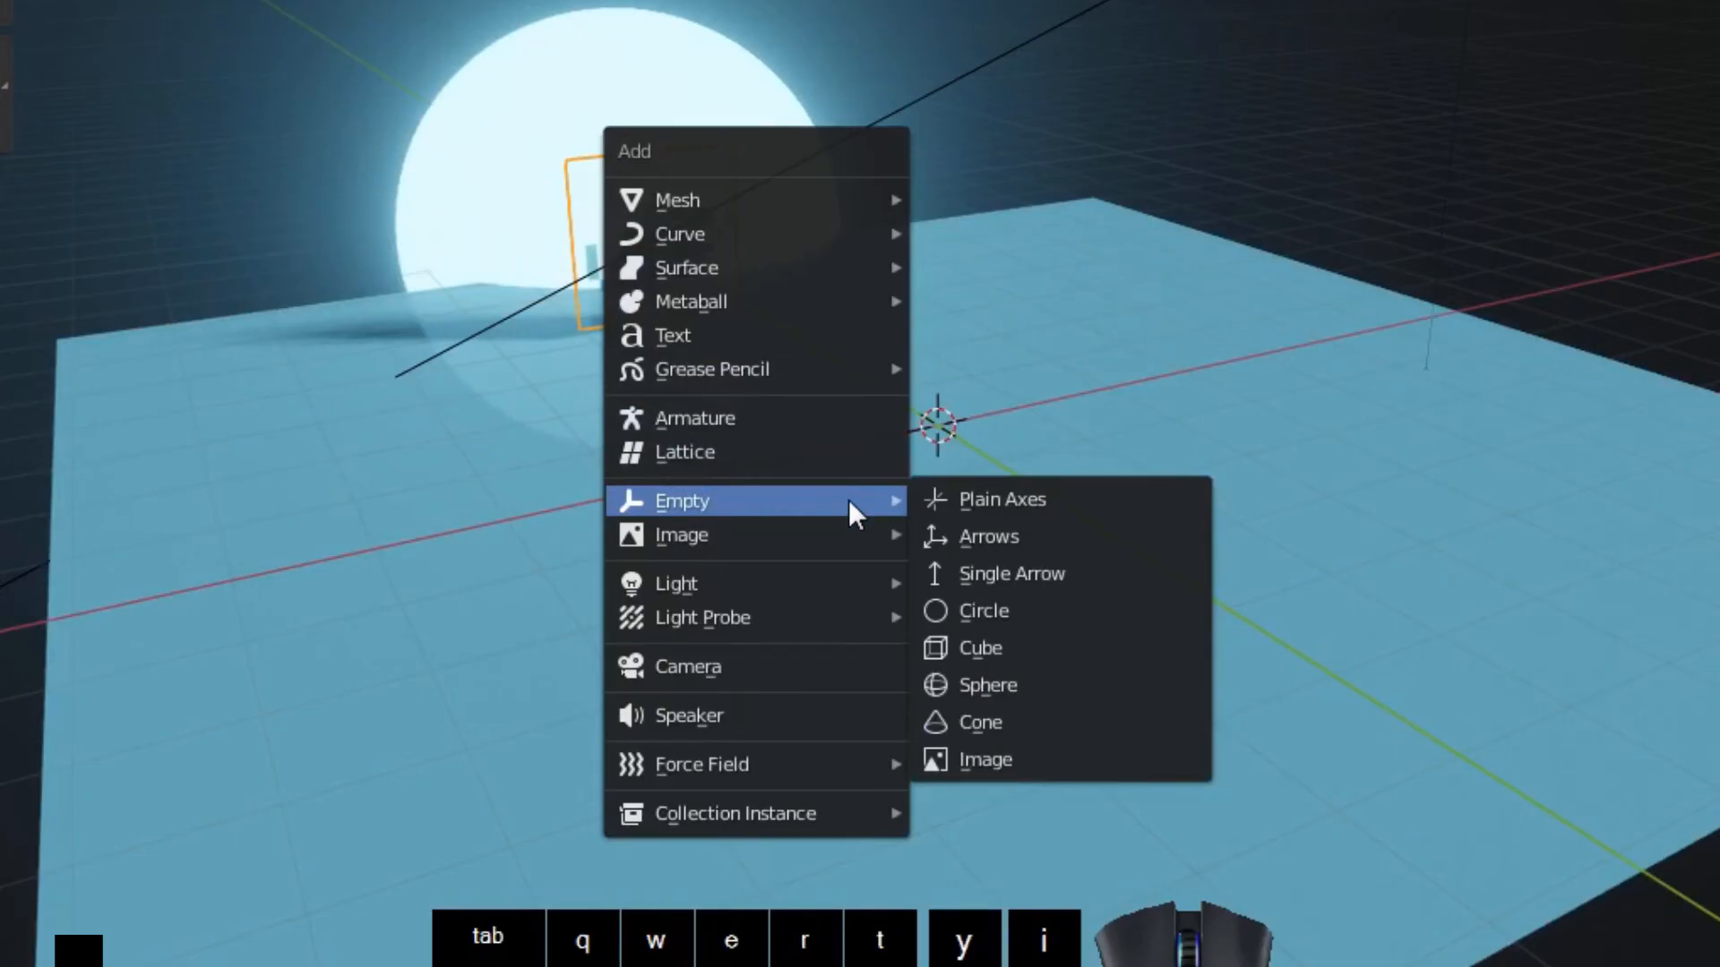
pyautogui.click(1034, 647)
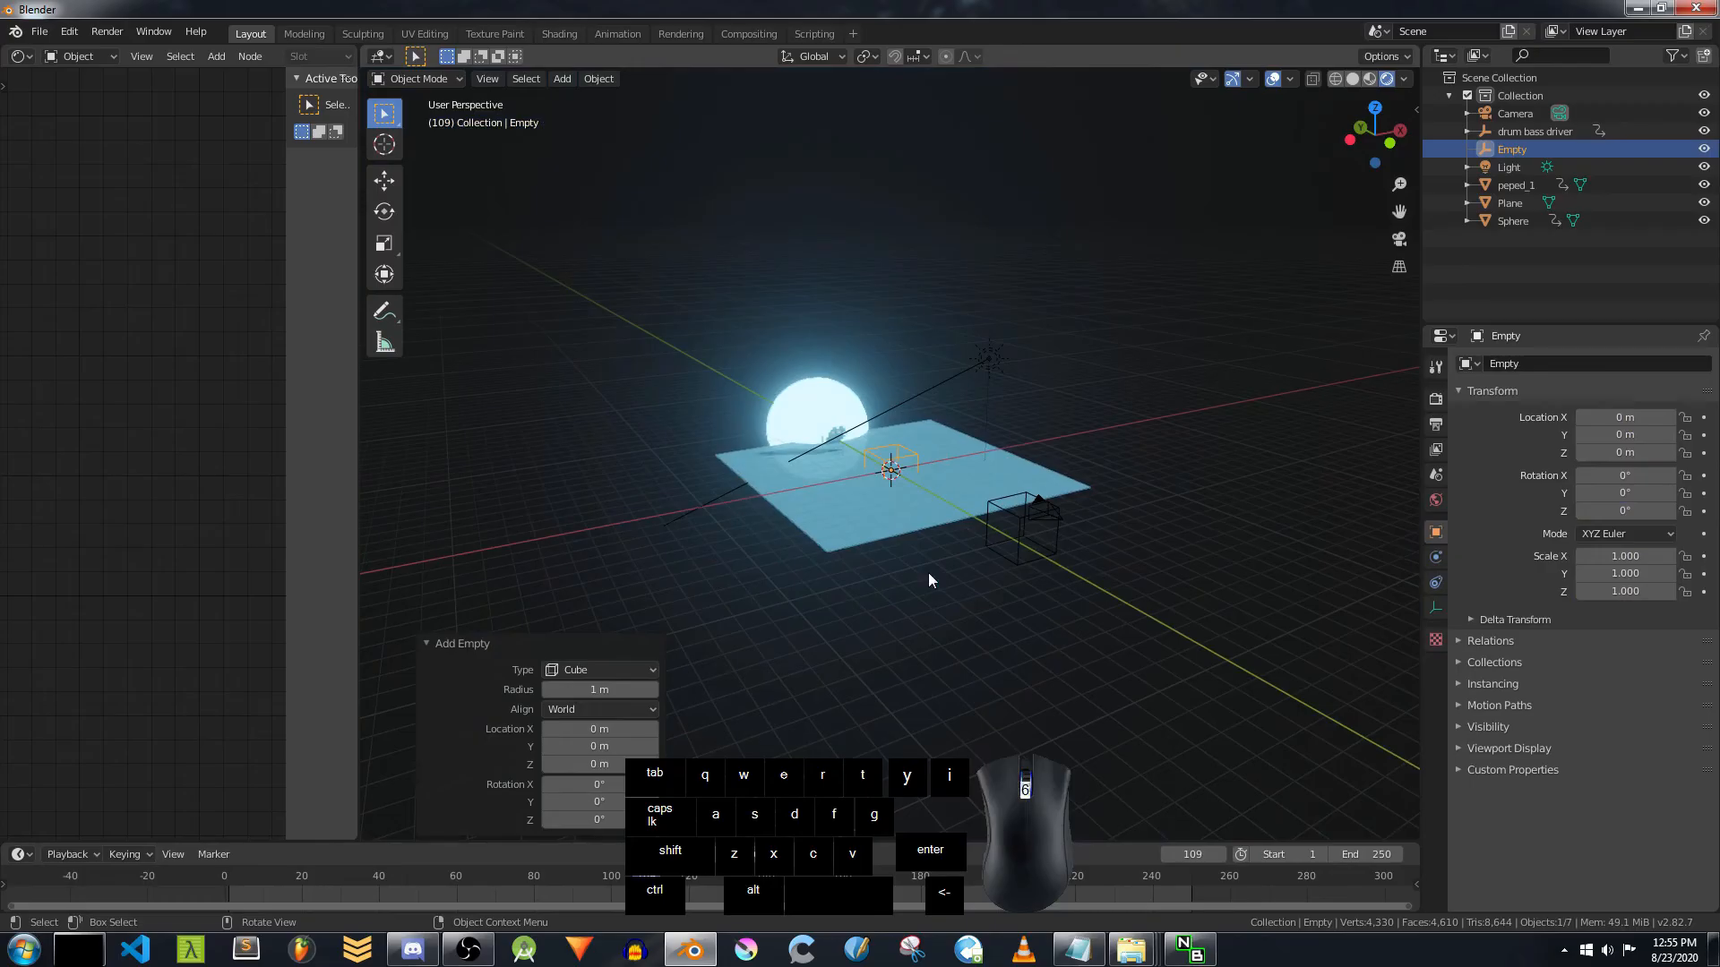
pyautogui.press('g')
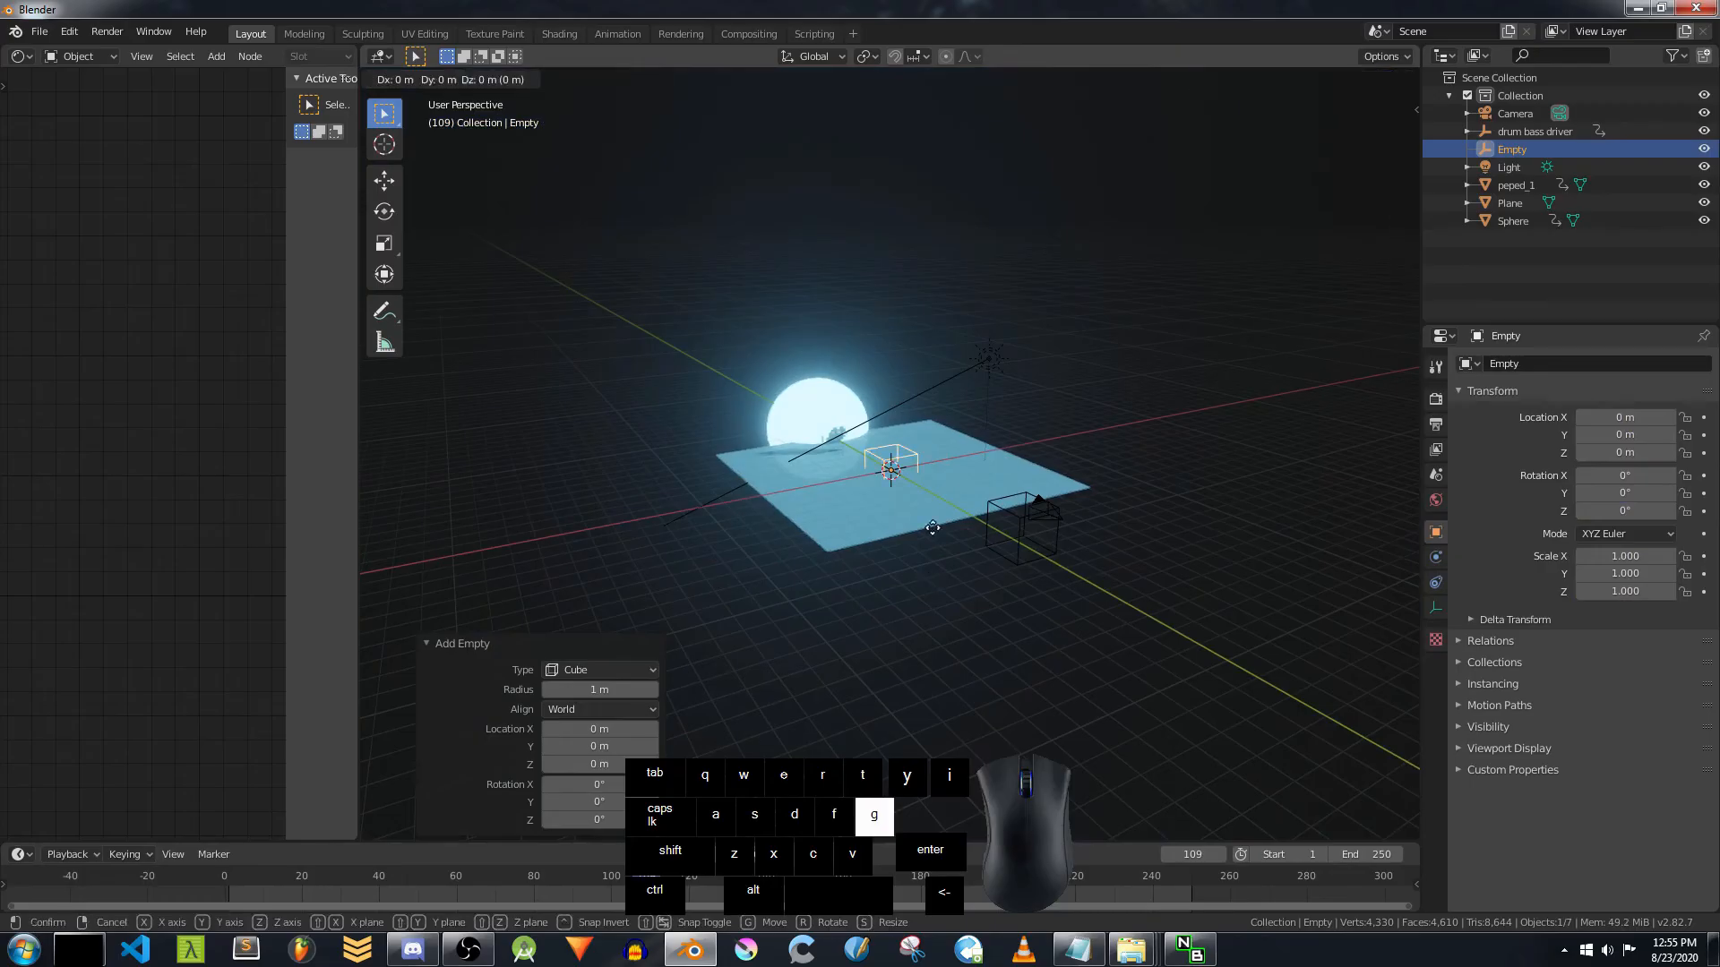
pyautogui.press('y')
pyautogui.click(1056, 595)
pyautogui.press('g')
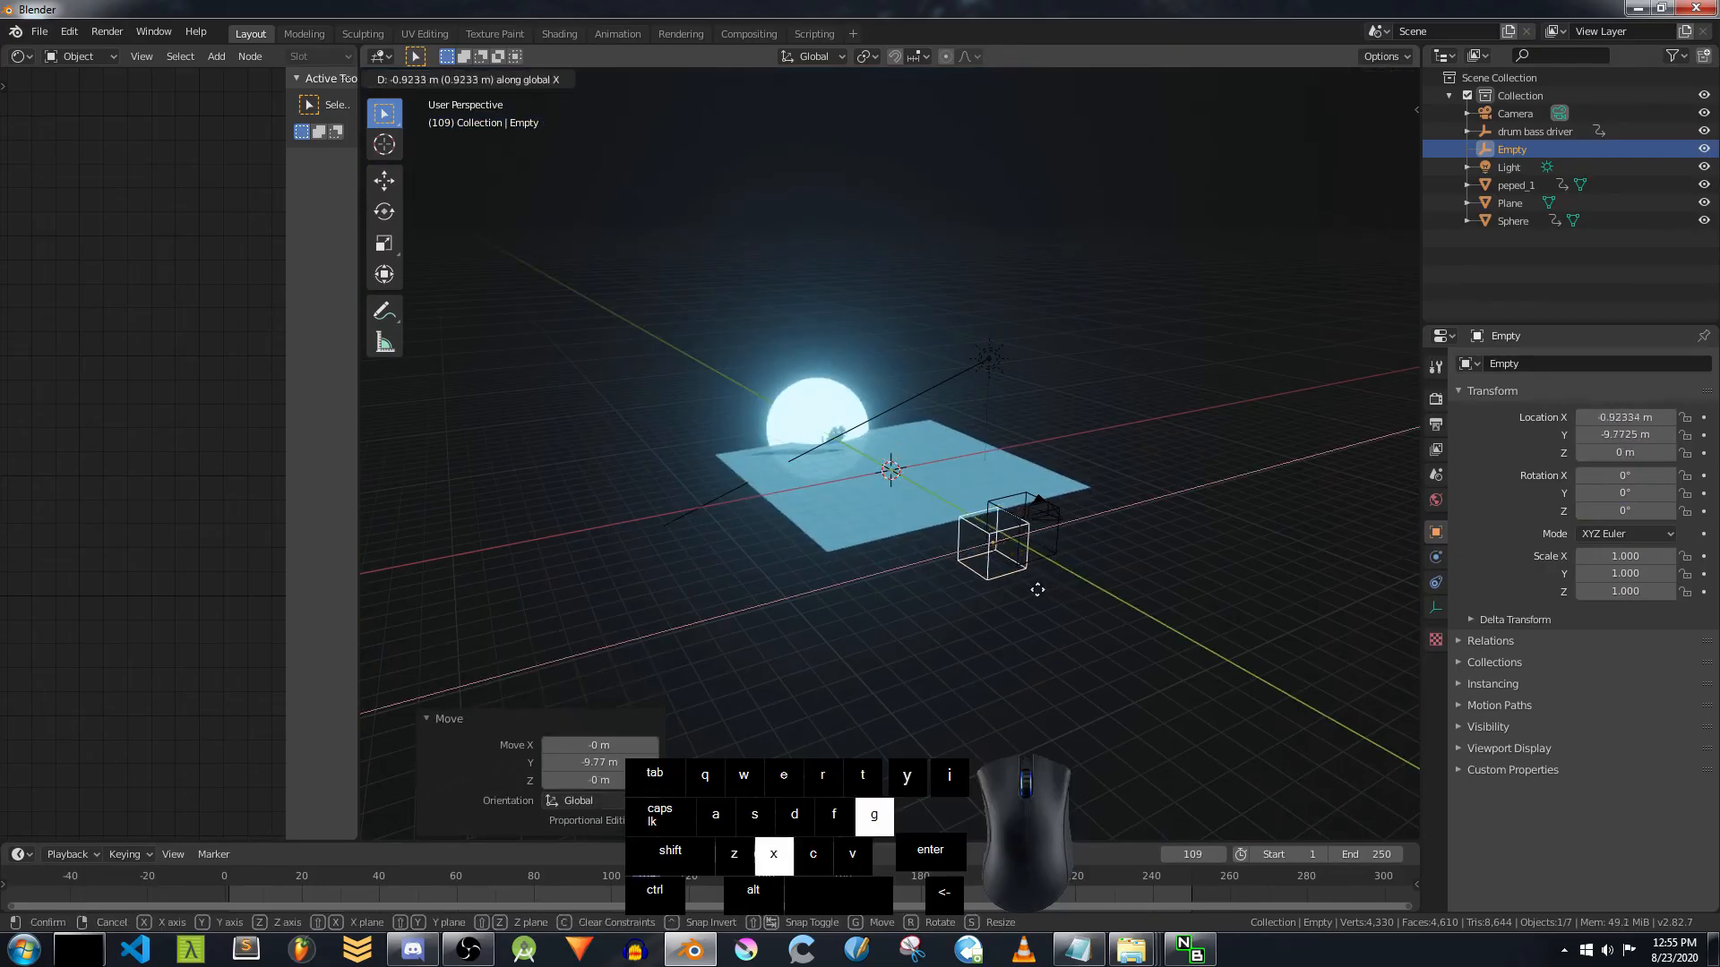
pyautogui.press('x')
pyautogui.click(967, 605)
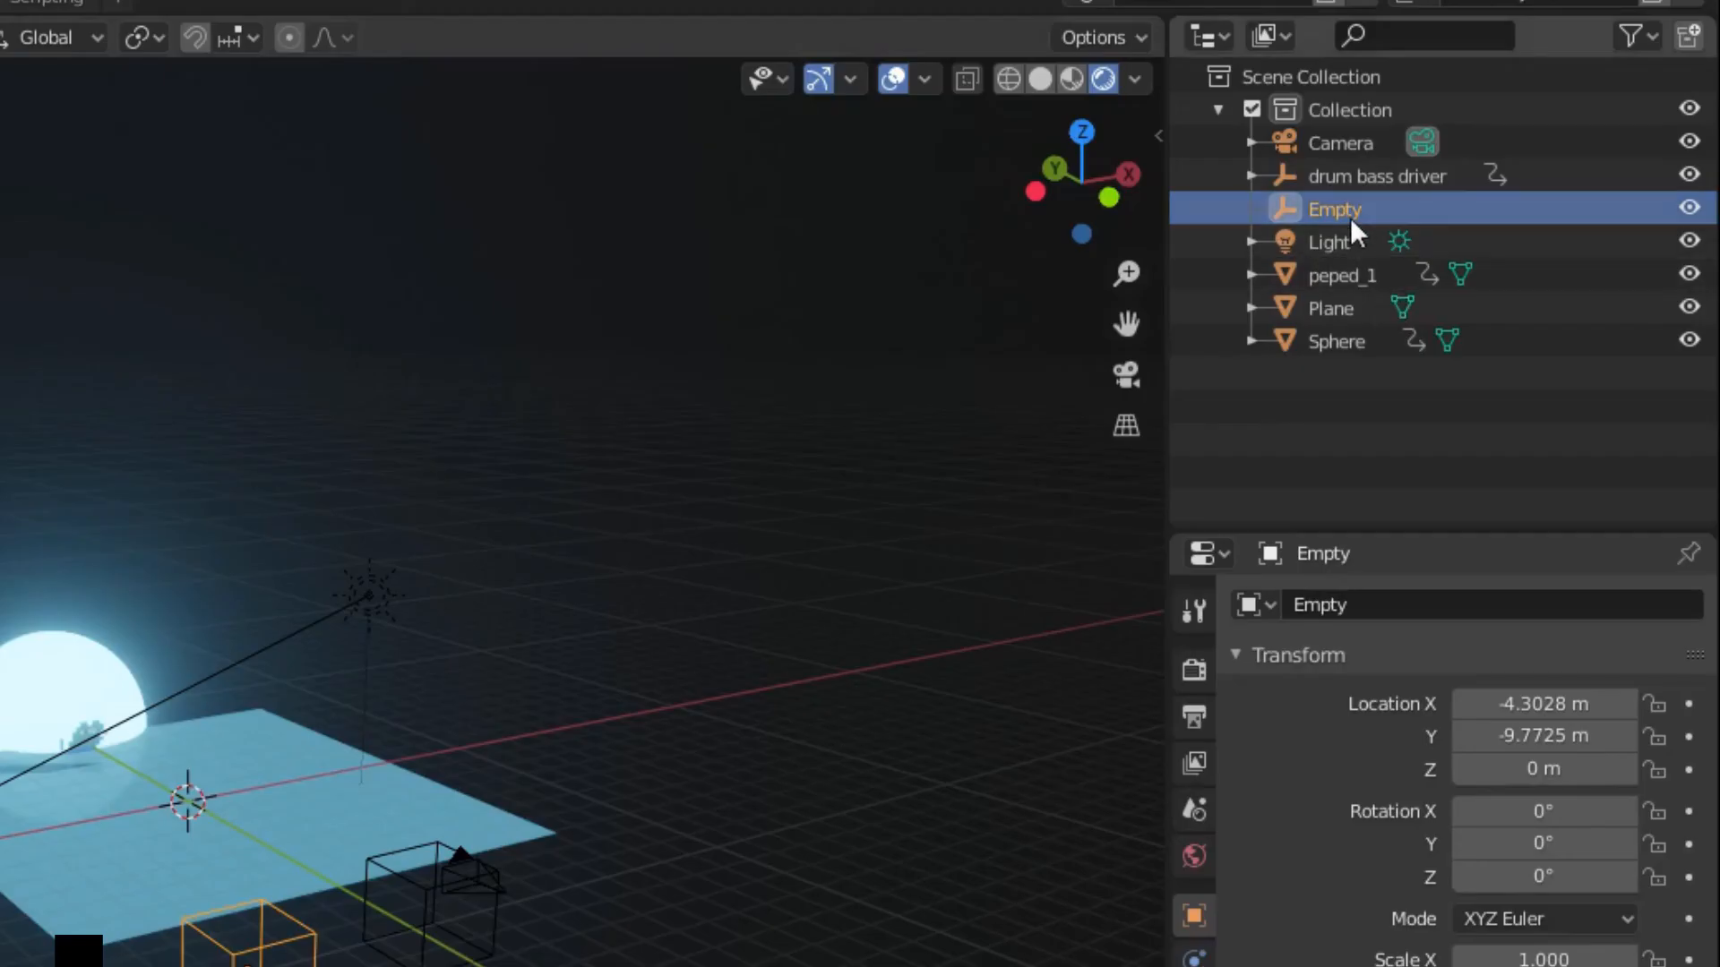
# Step: Rename the empty as frame driver and drive its Z location with the expression #frame
pyautogui.doubleClick(1351, 216)
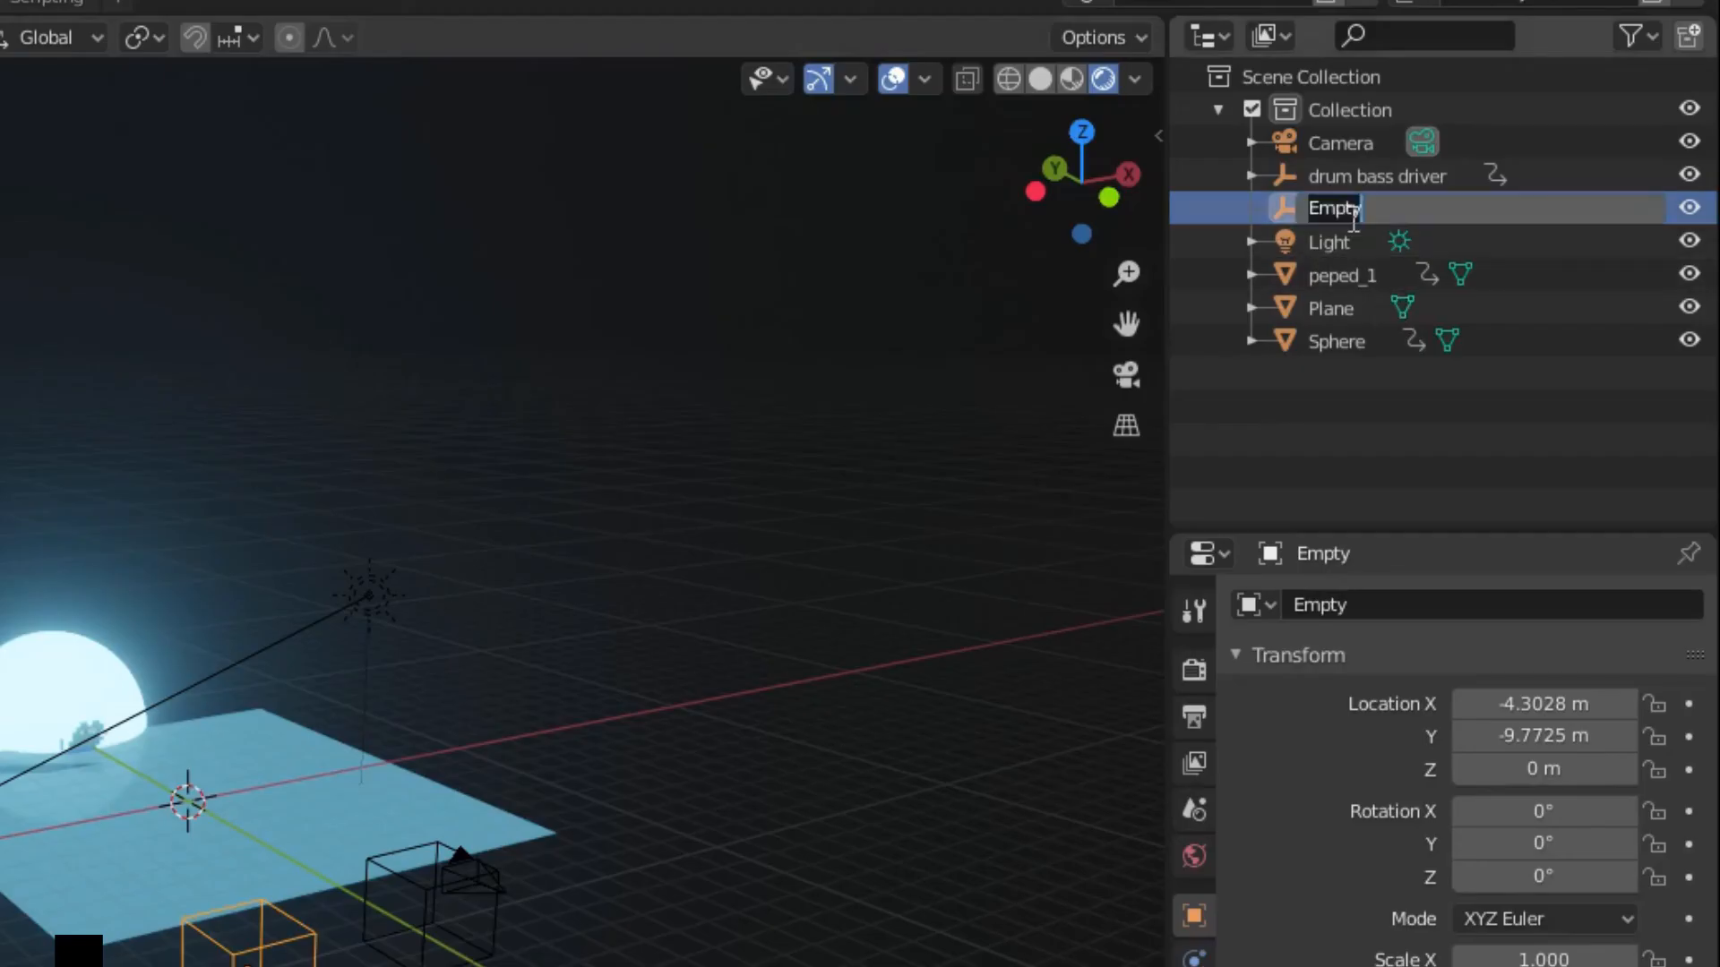
pyautogui.write('frame driver')
pyautogui.press('Return')
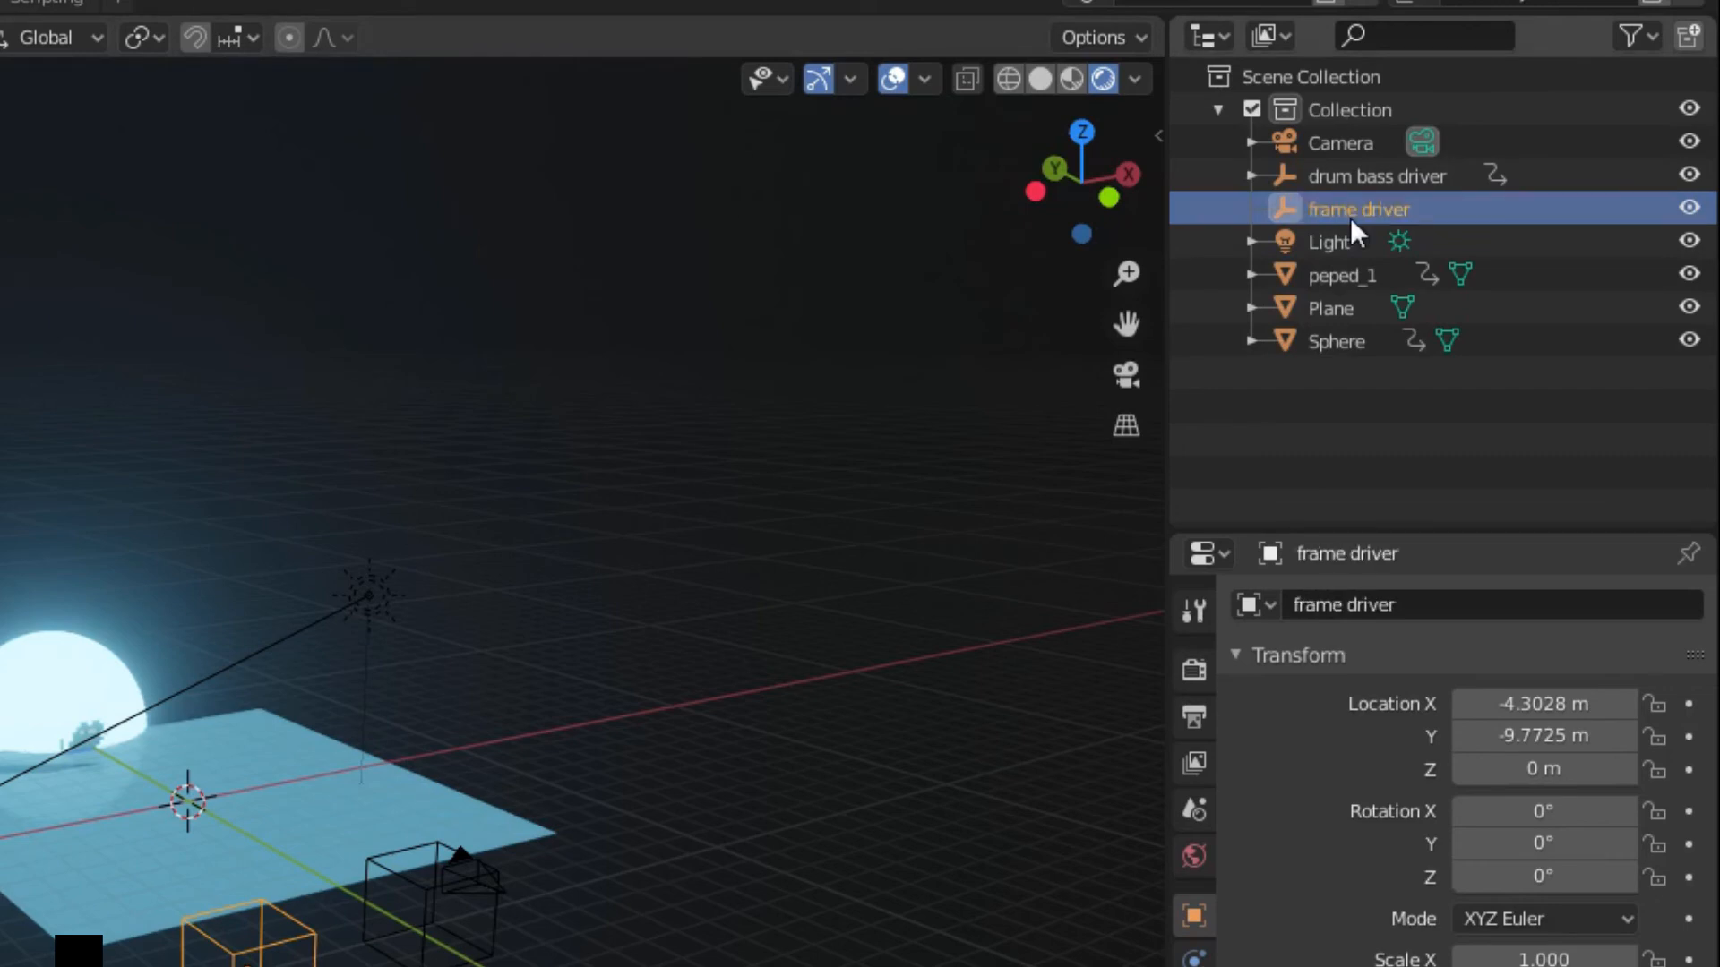
pyautogui.click(1542, 772)
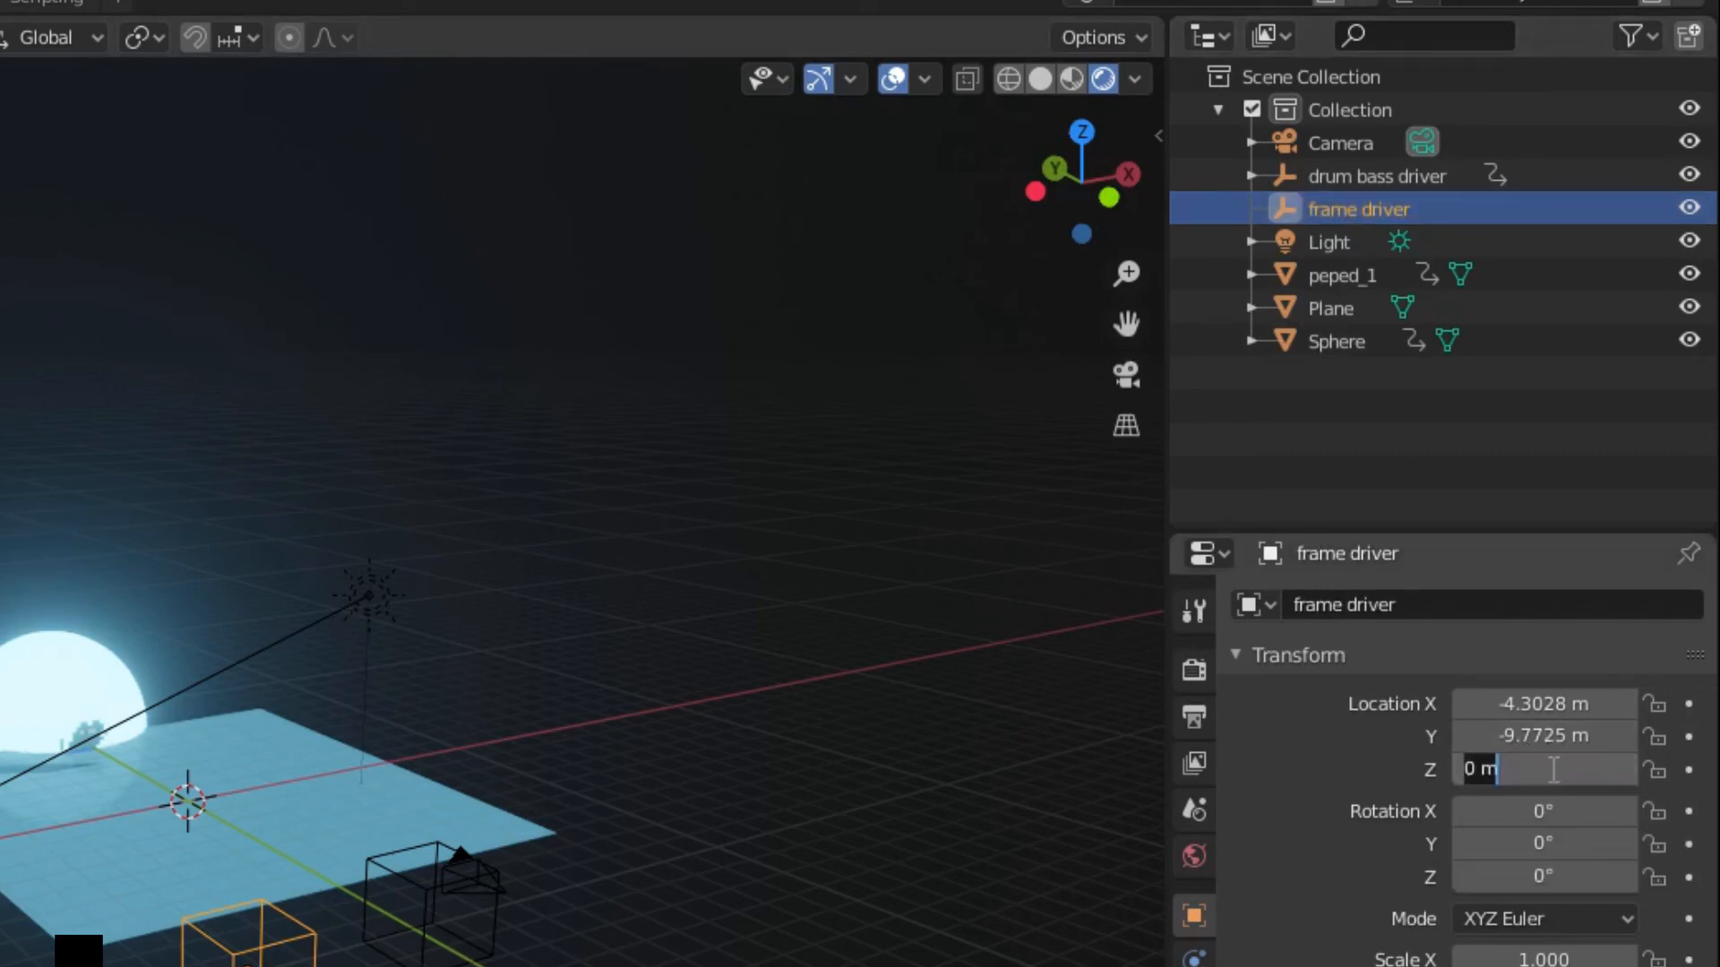
pyautogui.write('#frame')
pyautogui.press('Return')
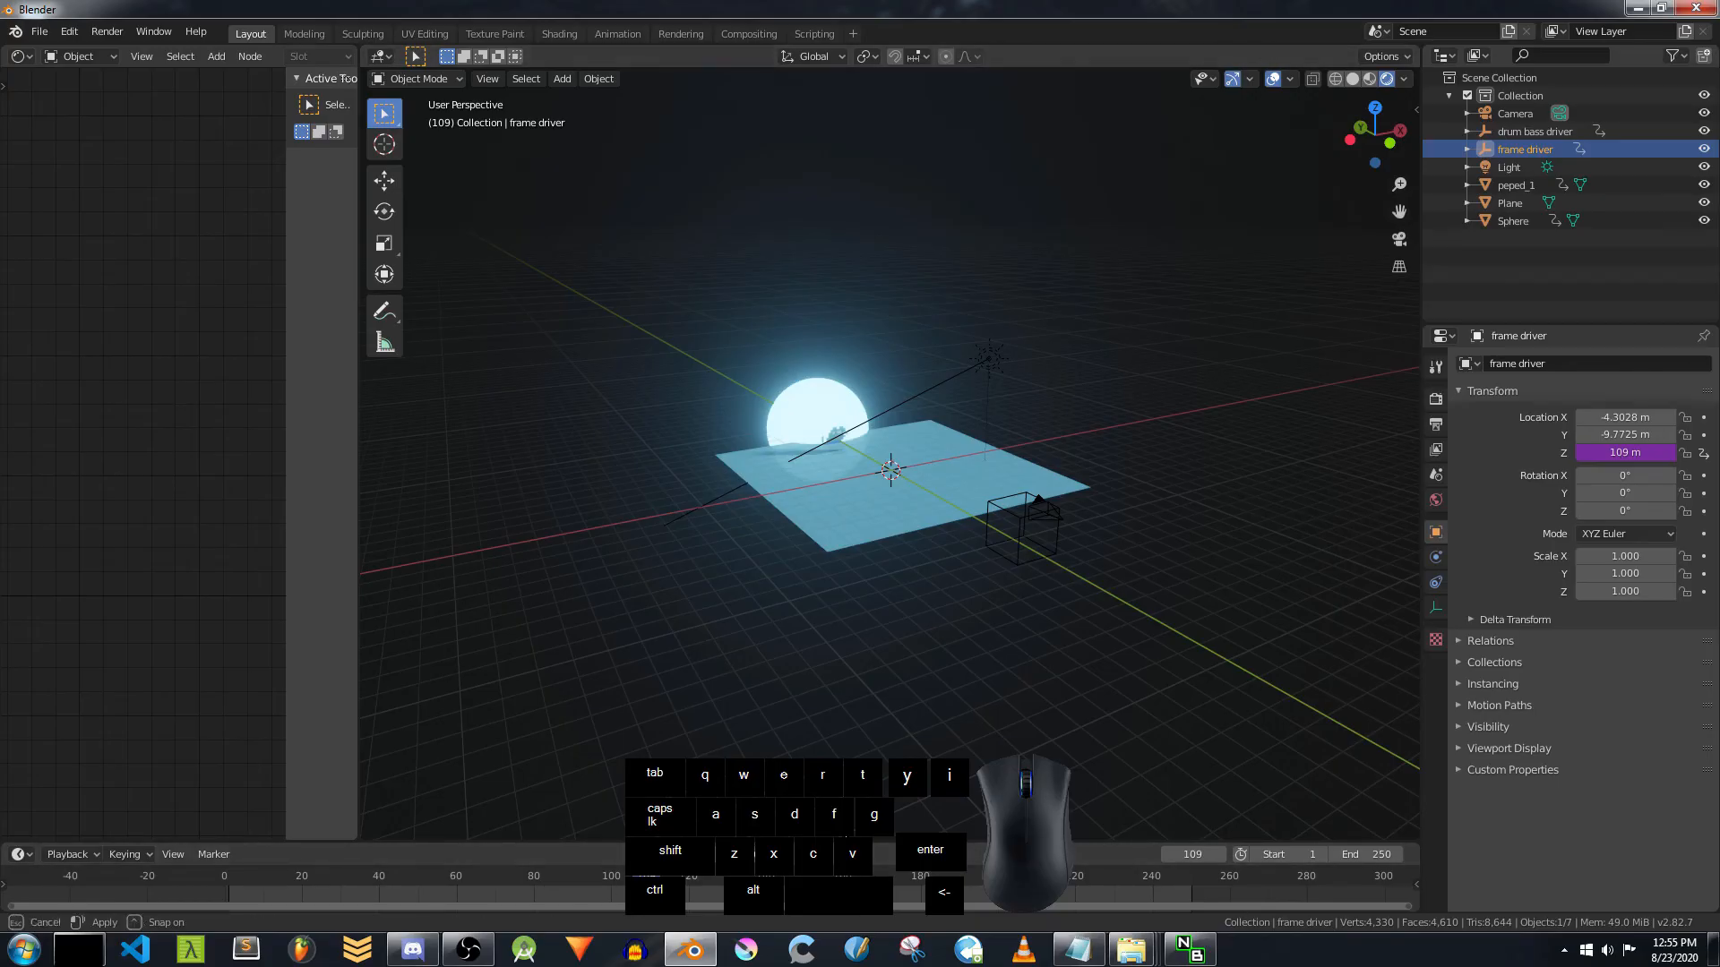
# Step: Enlarge the timeline and play the animation from the start to watch how the frame driver empty moves
pyautogui.moveTo(330, 843); pyautogui.dragTo(330, 622)
pyautogui.click(231, 652)
pyautogui.press('space')
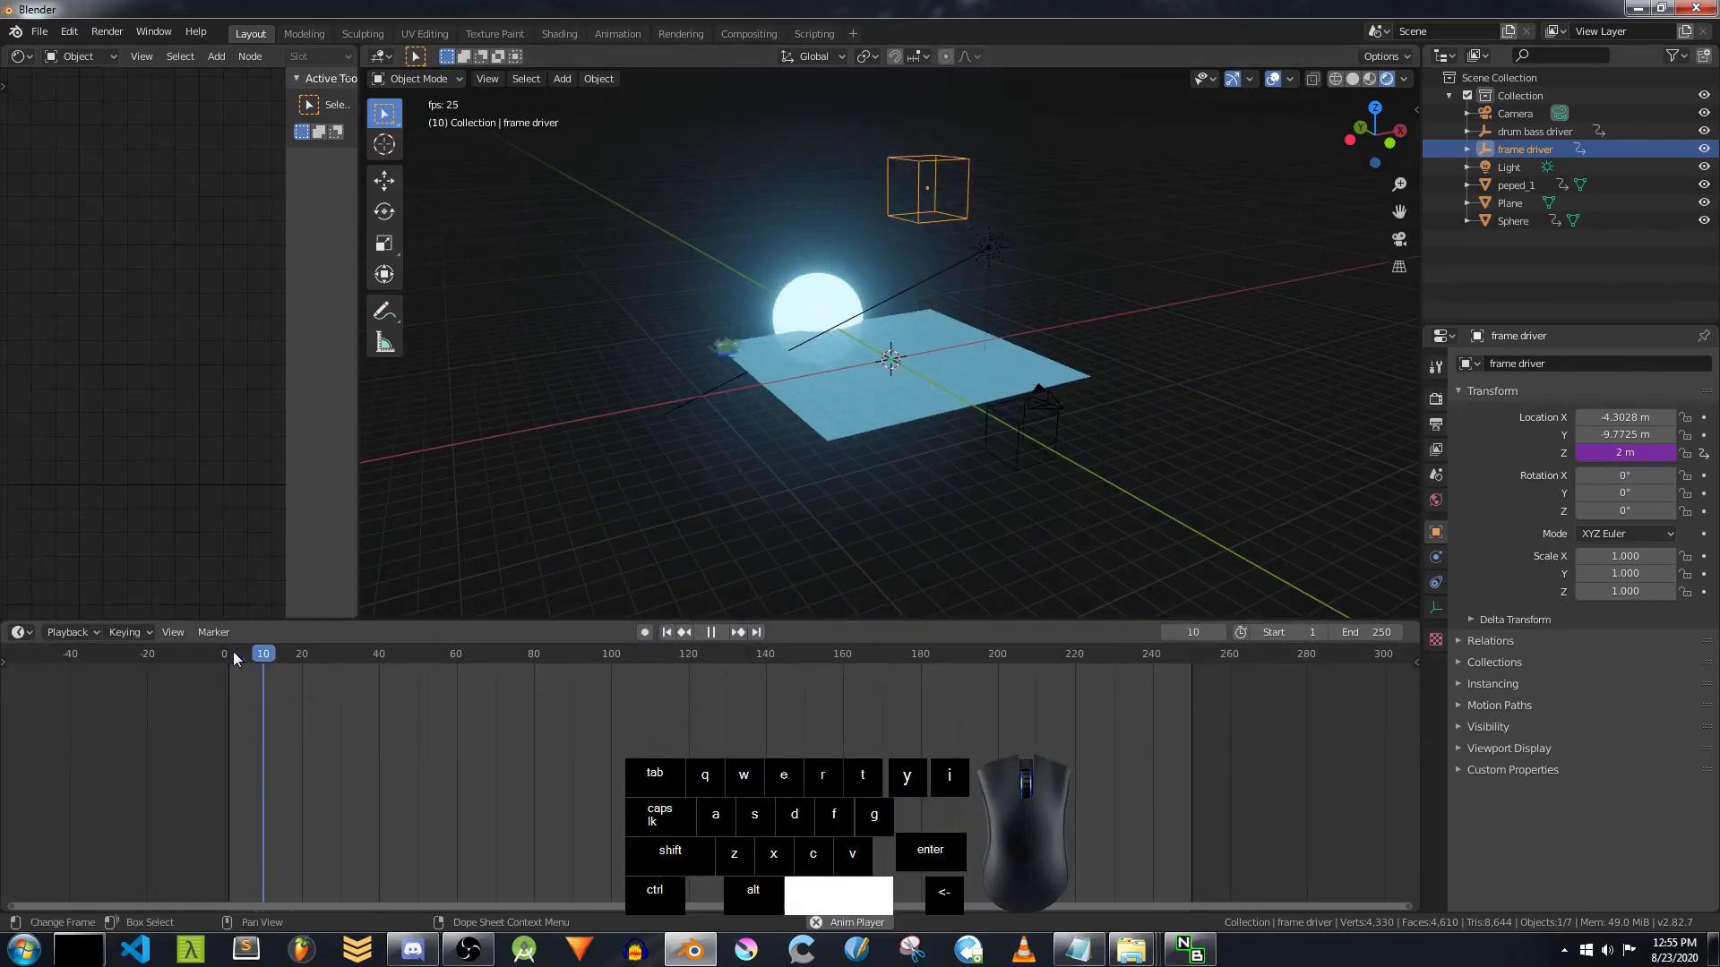
pyautogui.scroll(-1, 306, 695)
pyautogui.scroll(-10, 573, 506)
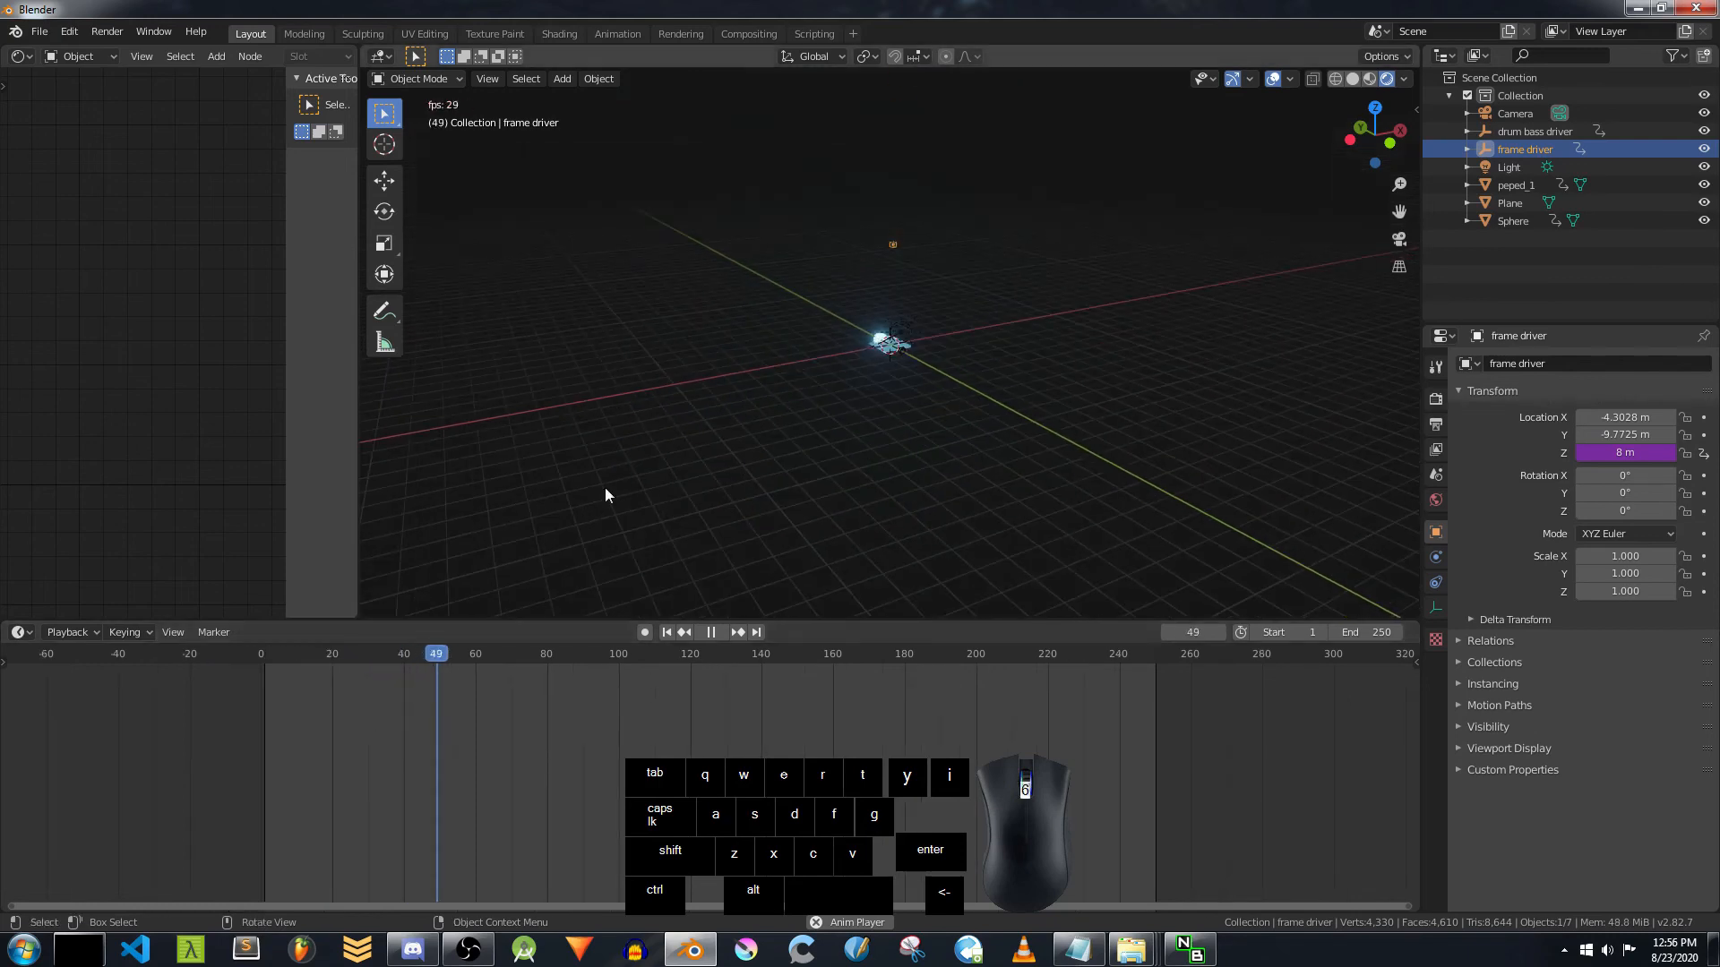
pyautogui.press('space')
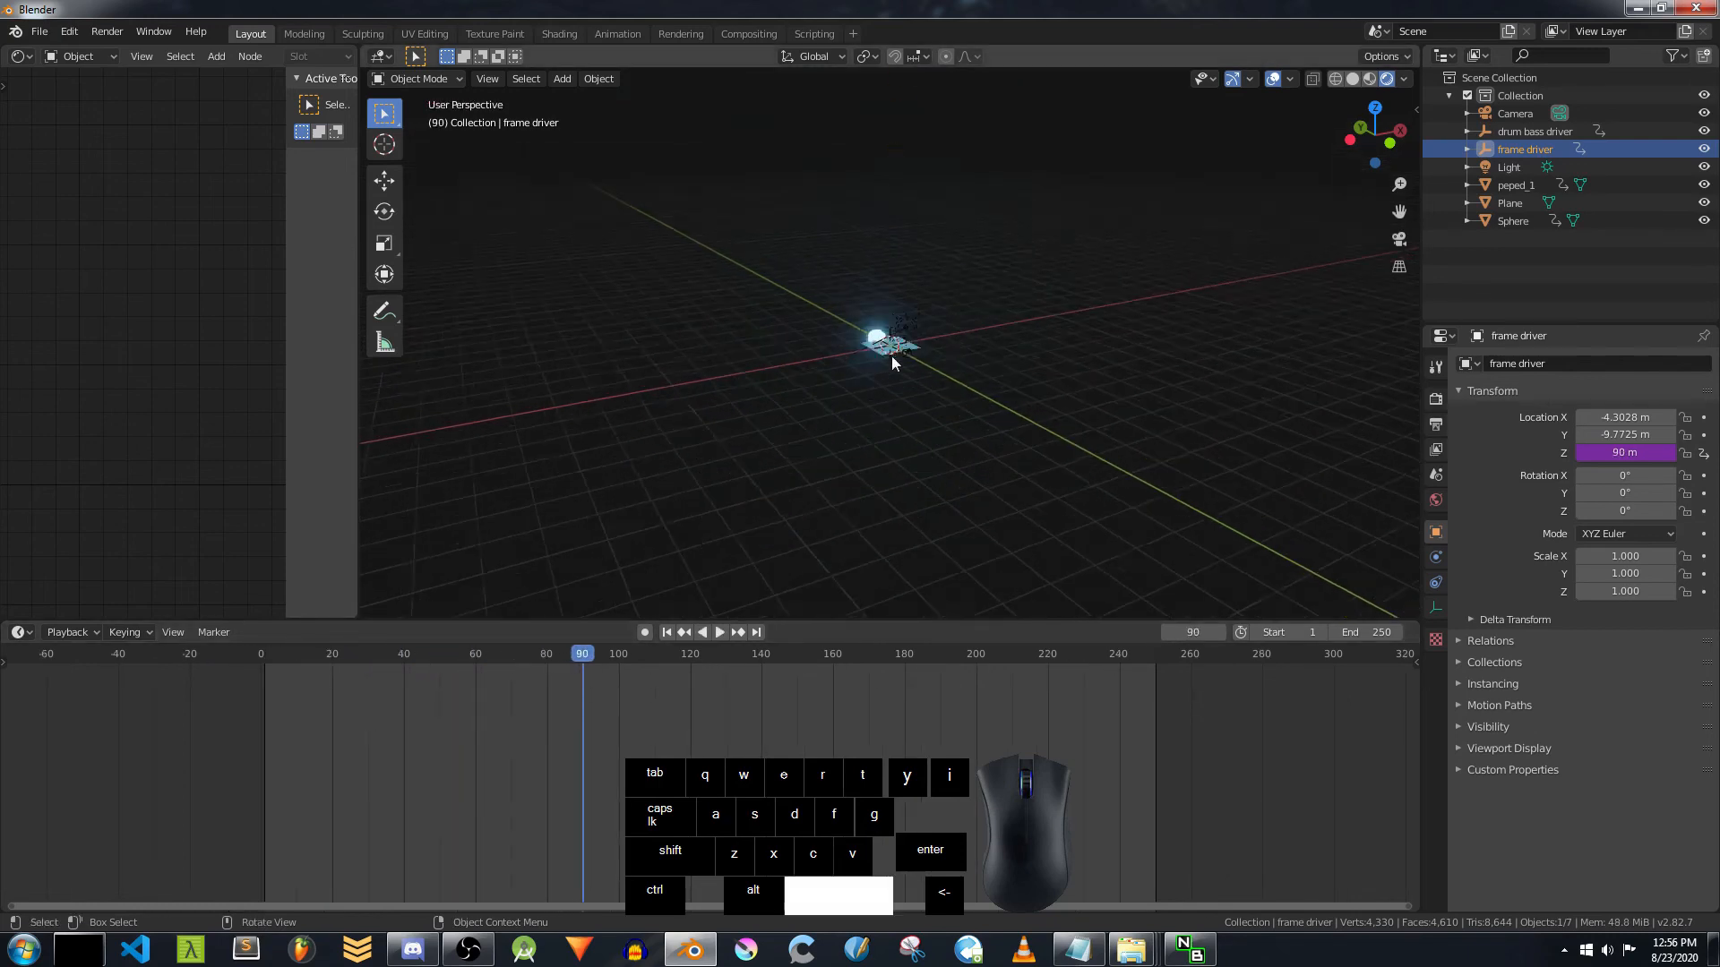
# Step: Select the peped_1 frog plane and enlarge the node editor to expose its full image texture node
pyautogui.scroll(10, 890, 357)
pyautogui.click(634, 308)
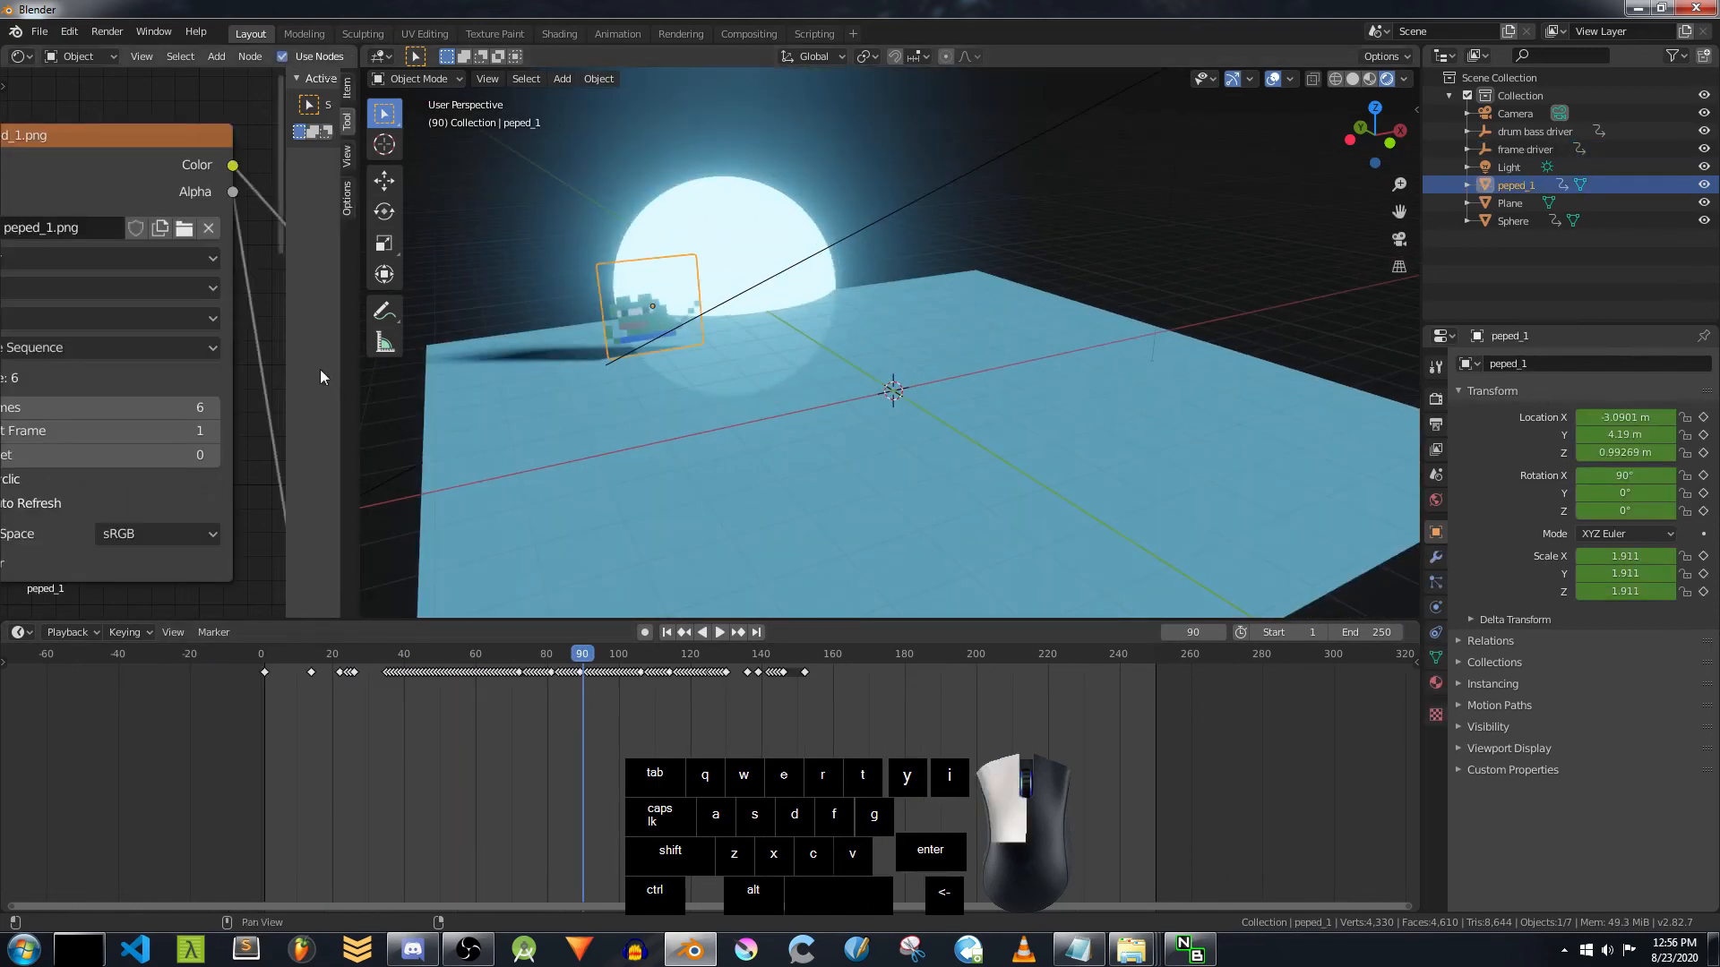
pyautogui.moveTo(286, 374); pyautogui.dragTo(354, 384)
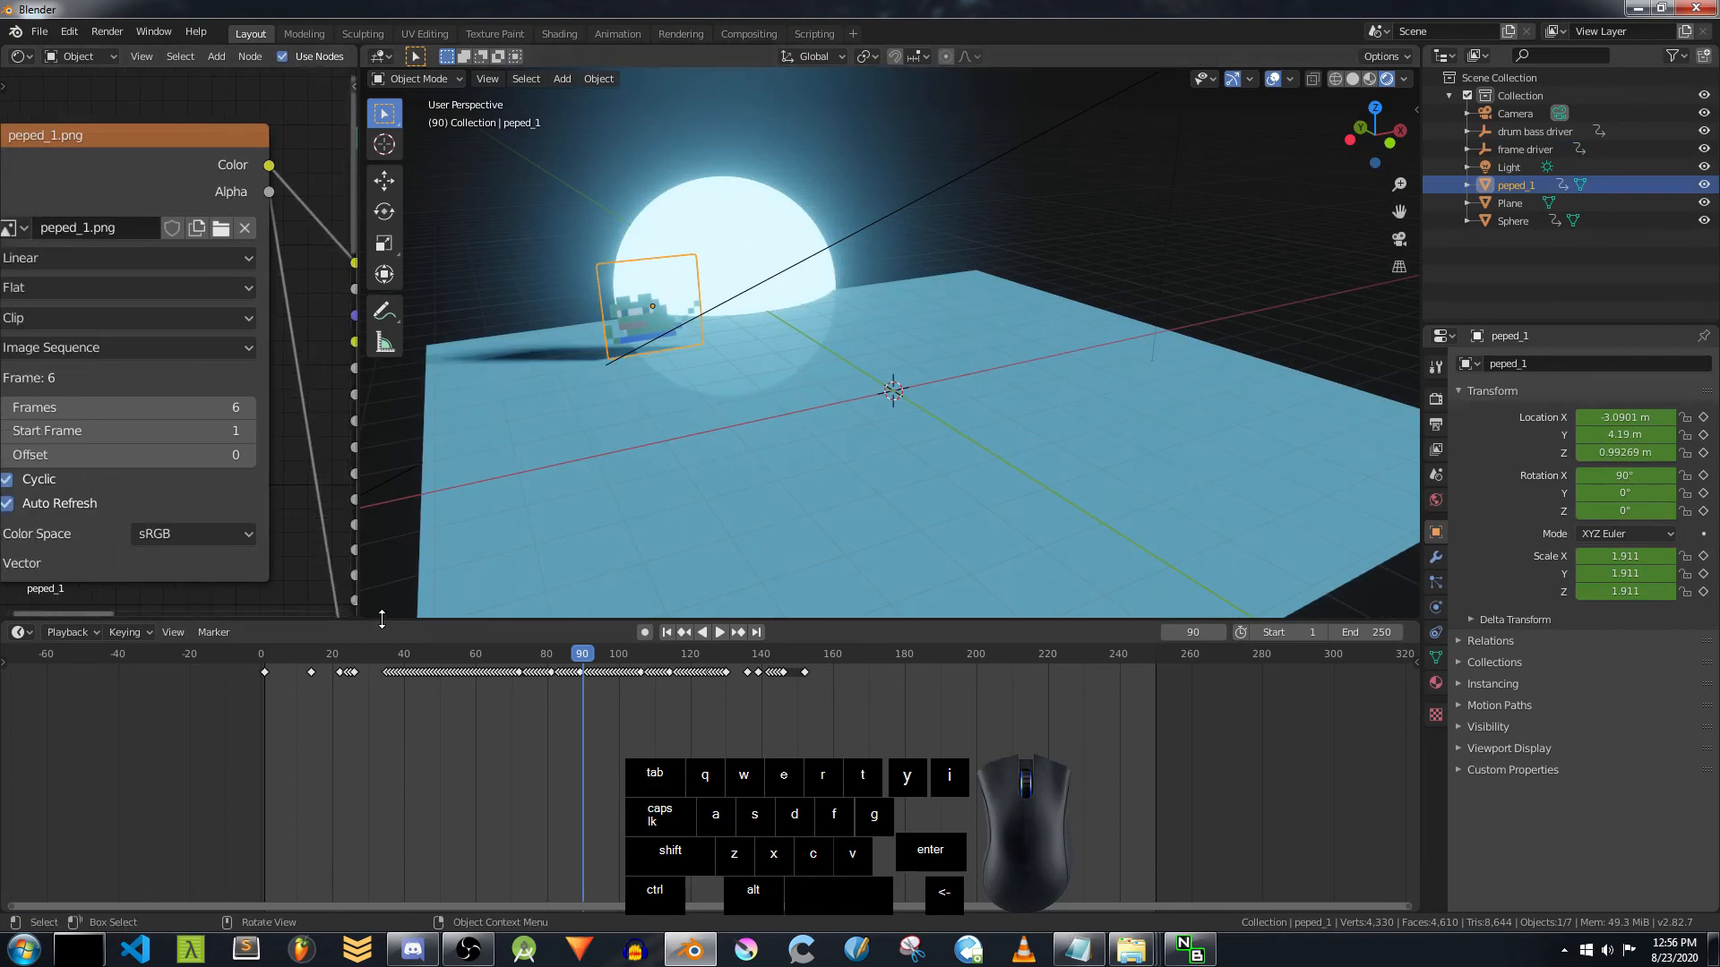
pyautogui.moveTo(557, 618); pyautogui.dragTo(542, 766)
pyautogui.moveTo(358, 690); pyautogui.dragTo(816, 688)
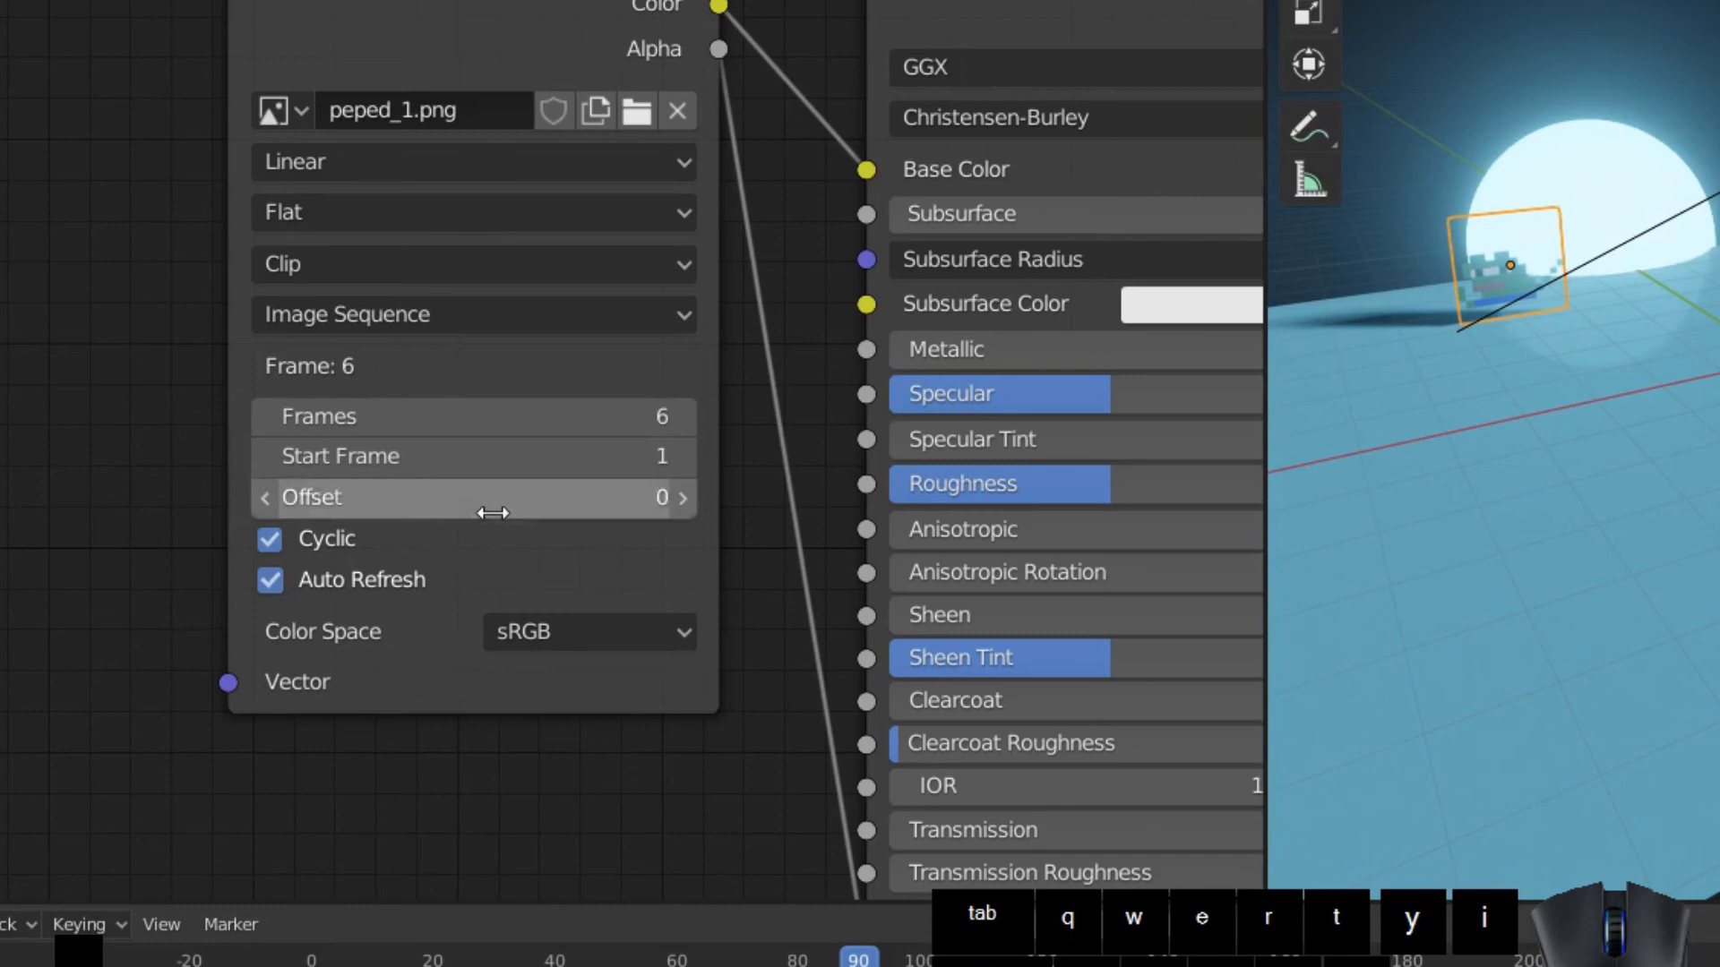
# Step: Add a driver to the image sequence's Offset that reads the Z Location of the frame driver object
pyautogui.rightClick(492, 513)
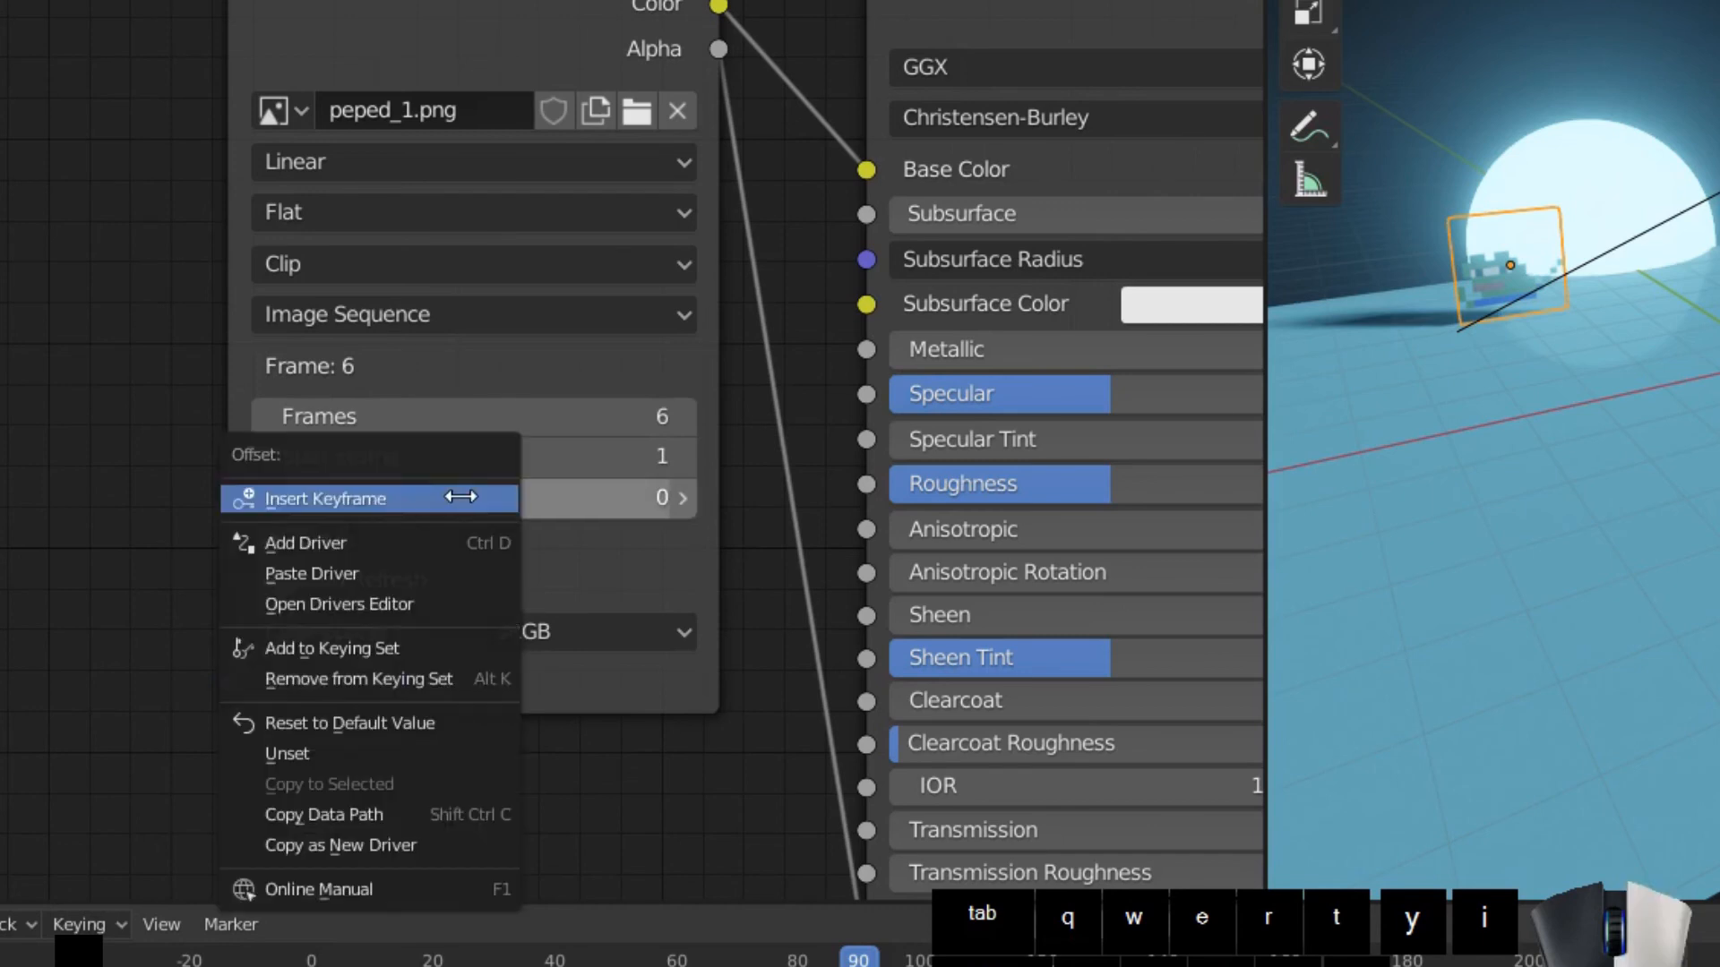
pyautogui.click(350, 548)
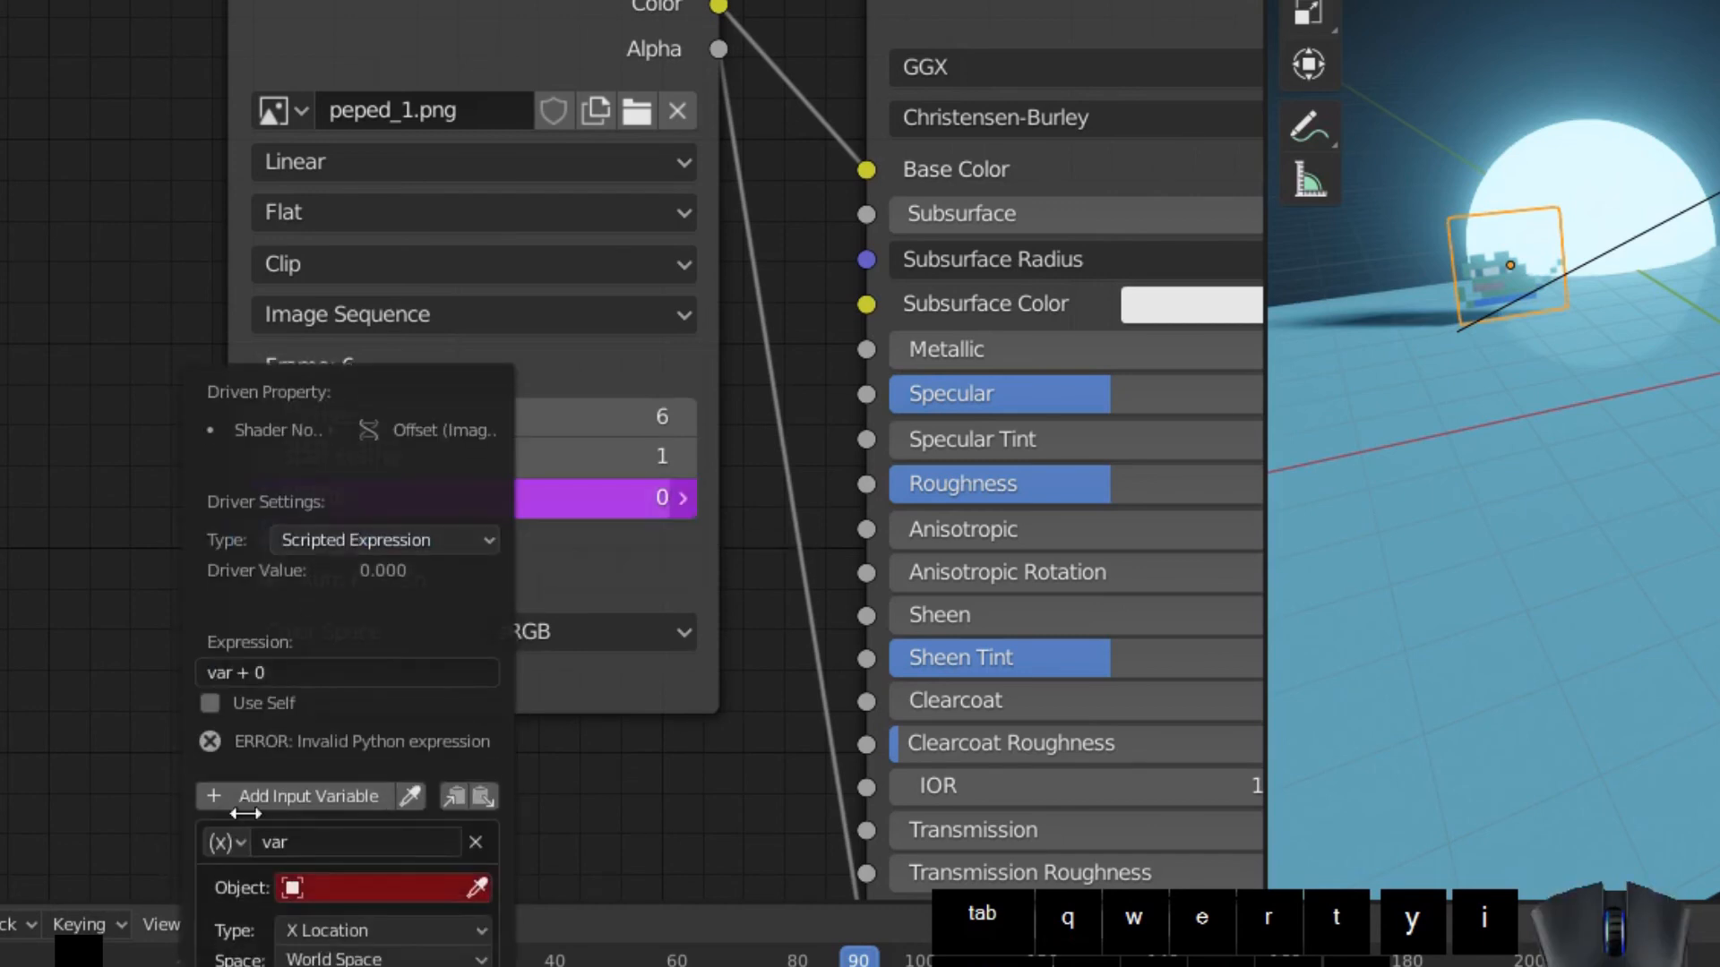
pyautogui.click(285, 889)
pyautogui.click(334, 638)
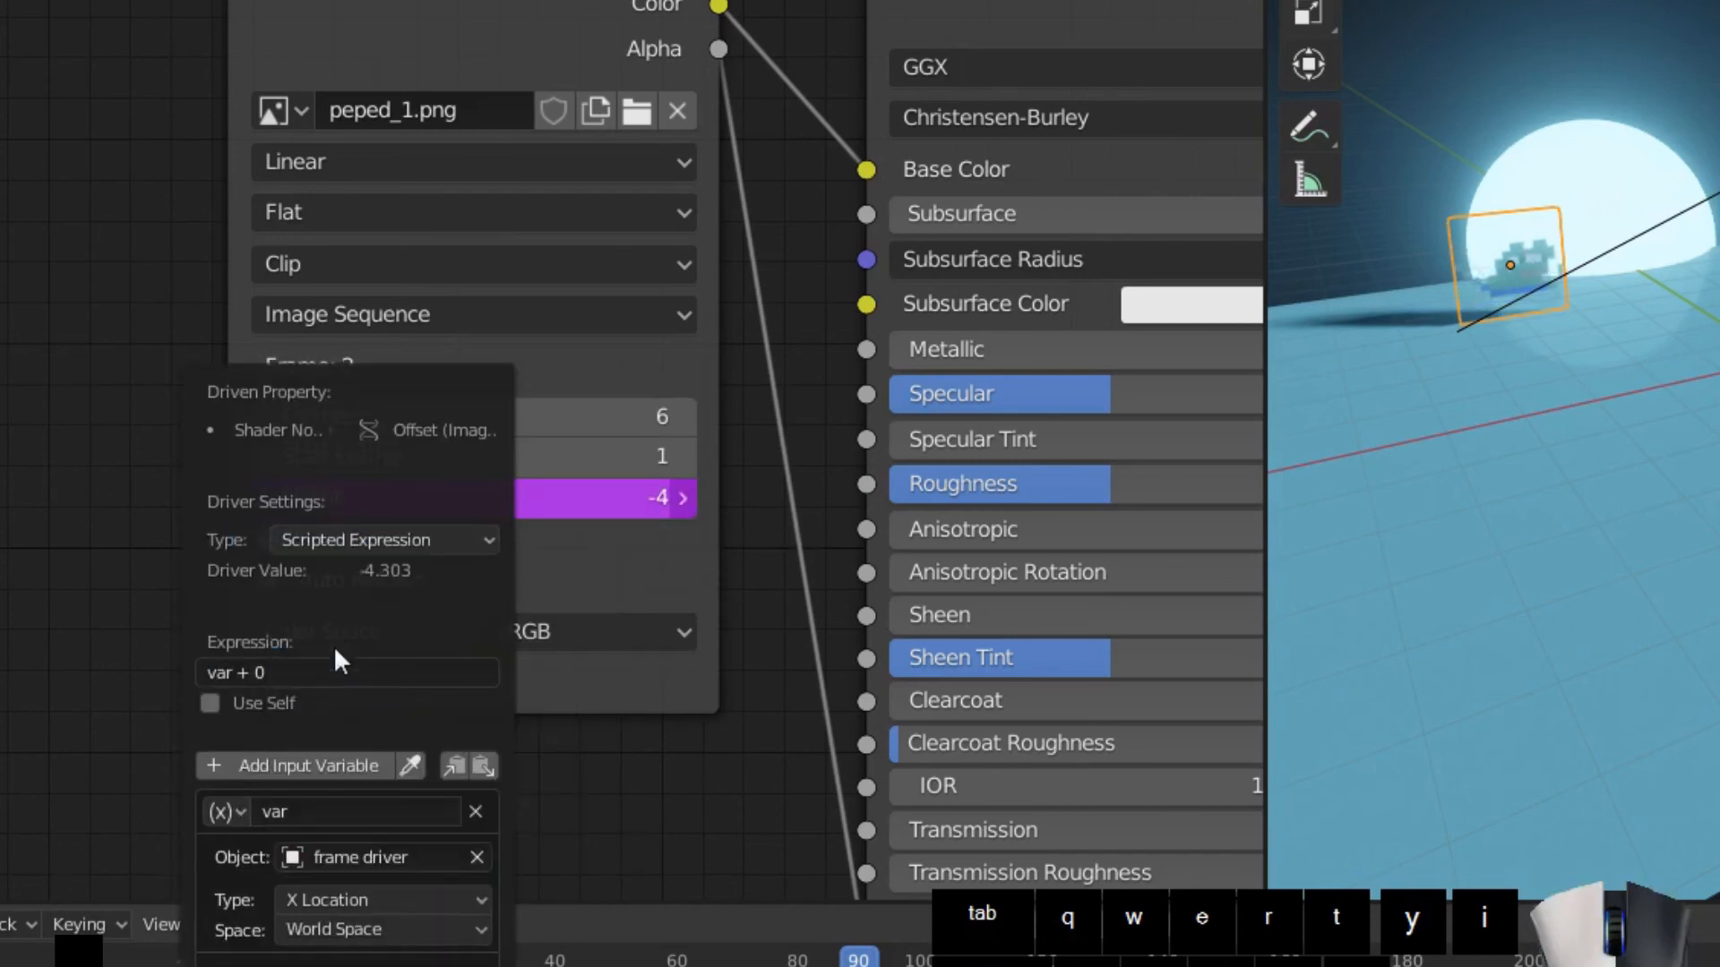
pyautogui.click(329, 901)
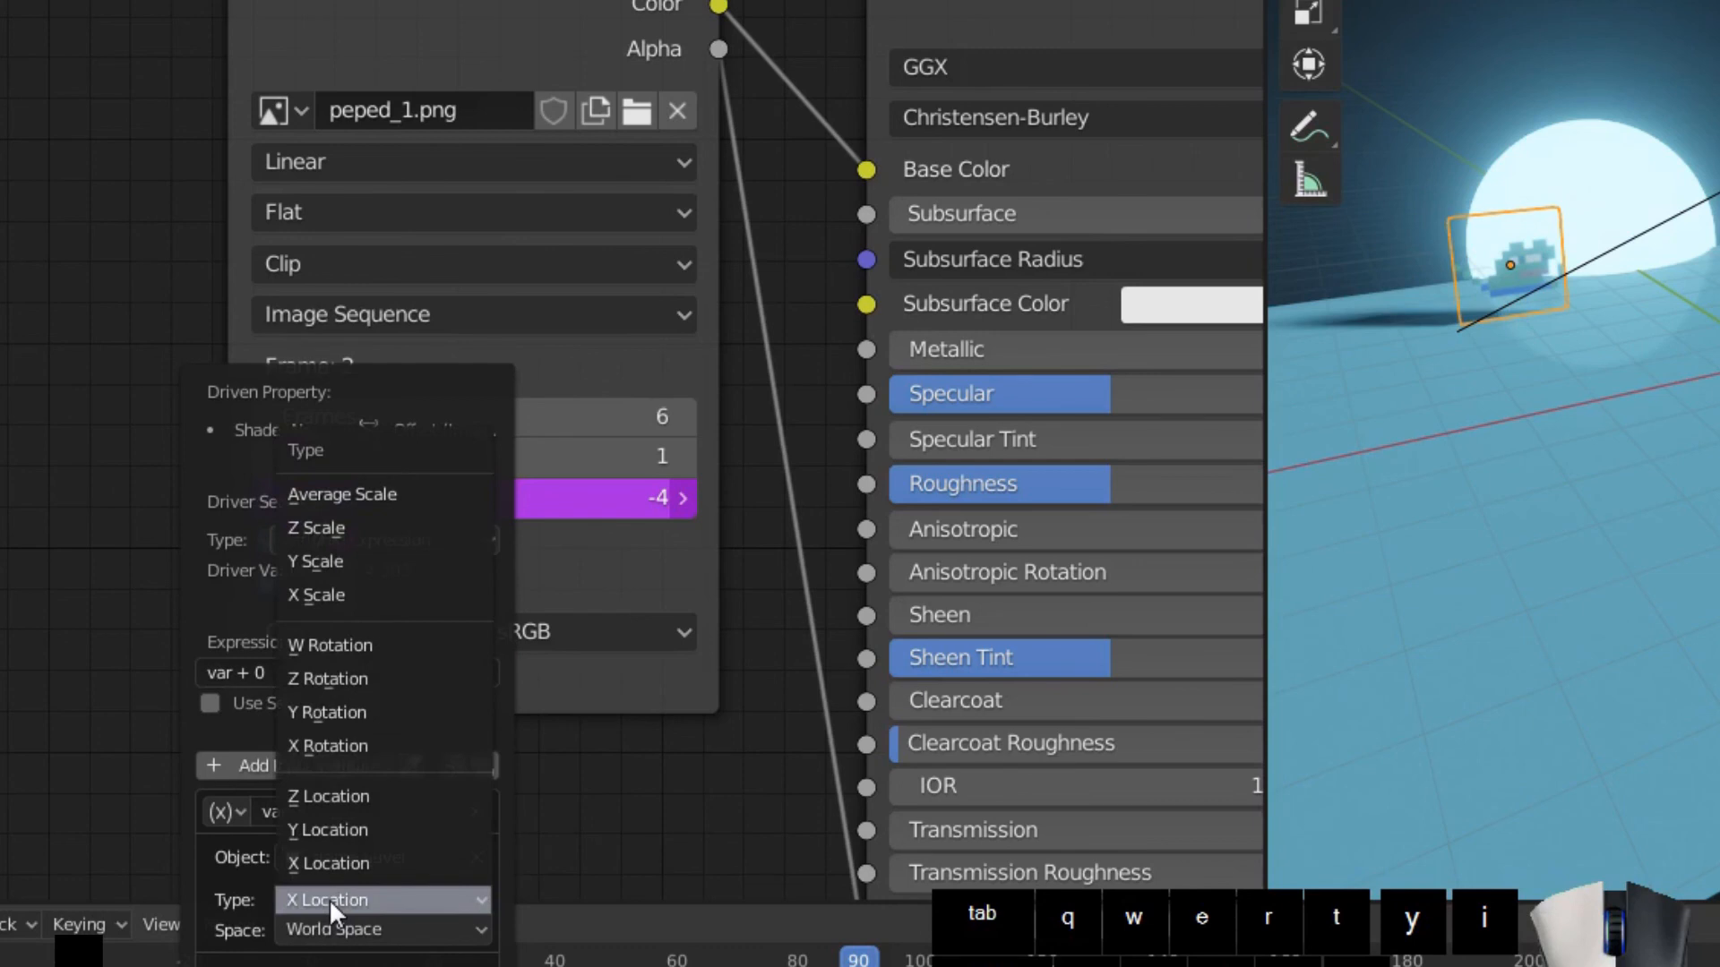
pyautogui.click(347, 800)
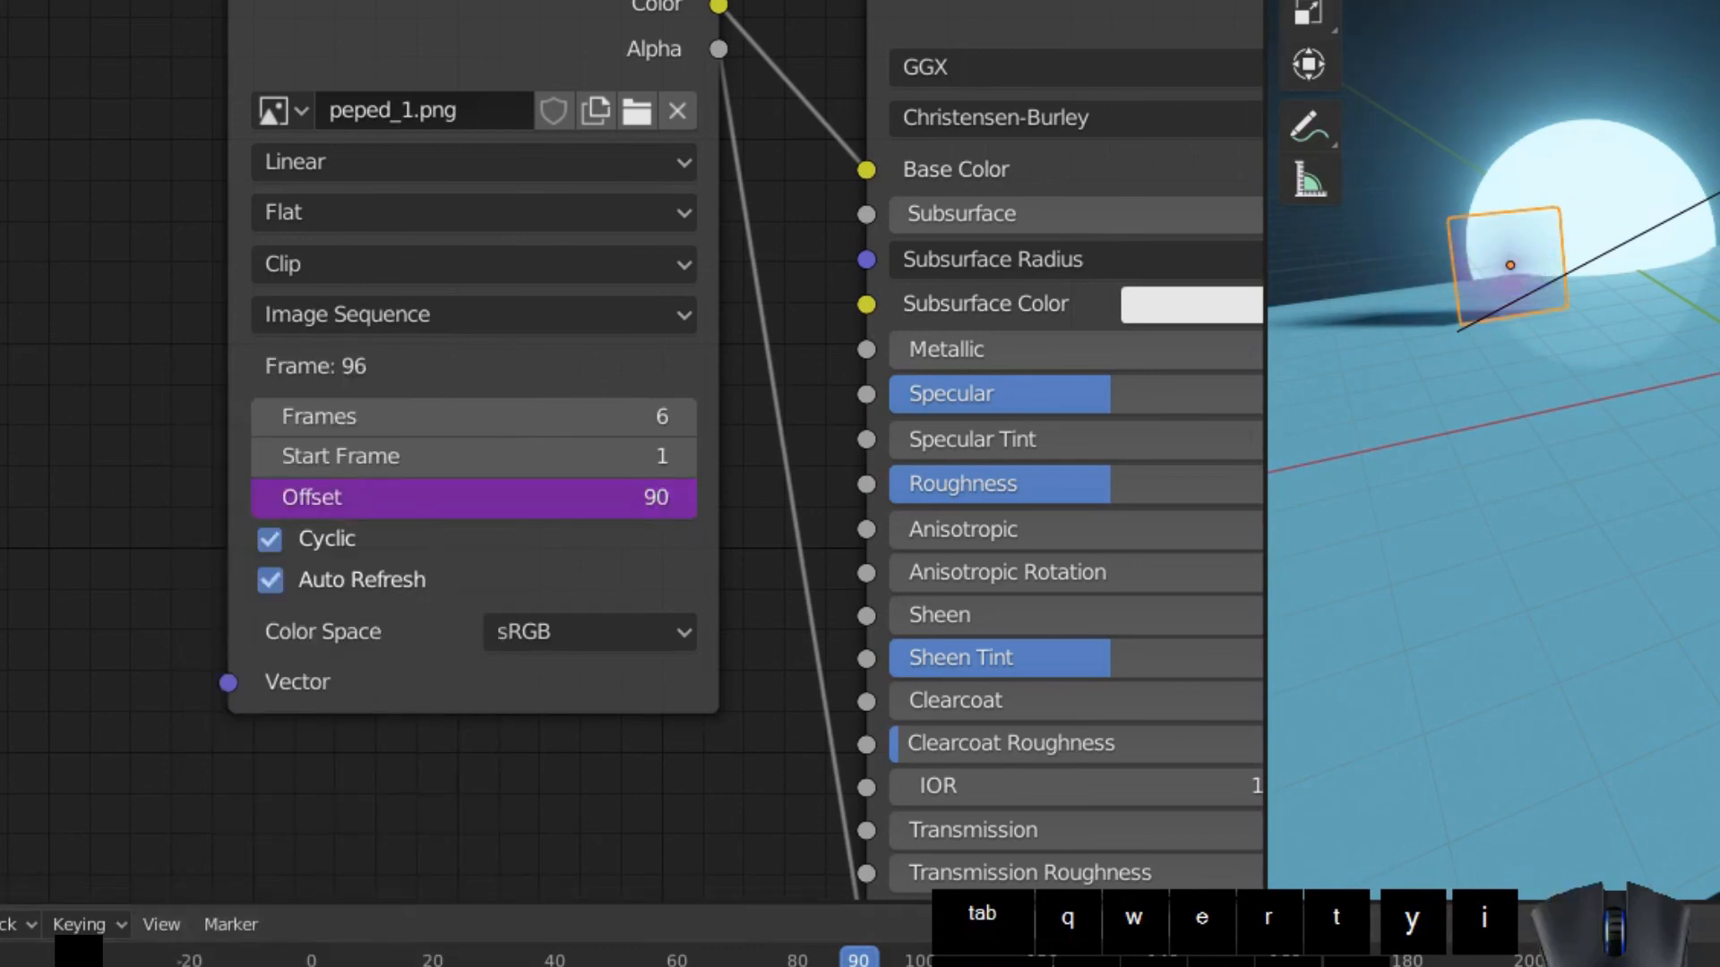
# Step: Copy the formula ((var-1)%12)/2-(var-1)%6 from Notepad into the Offset driver's expression and check the playback in an enlarged camera view
pyautogui.hotkey('alt', 'Tab')
pyautogui.hotkey('ctrl', 'a')
pyautogui.hotkey('ctrl', 'c')
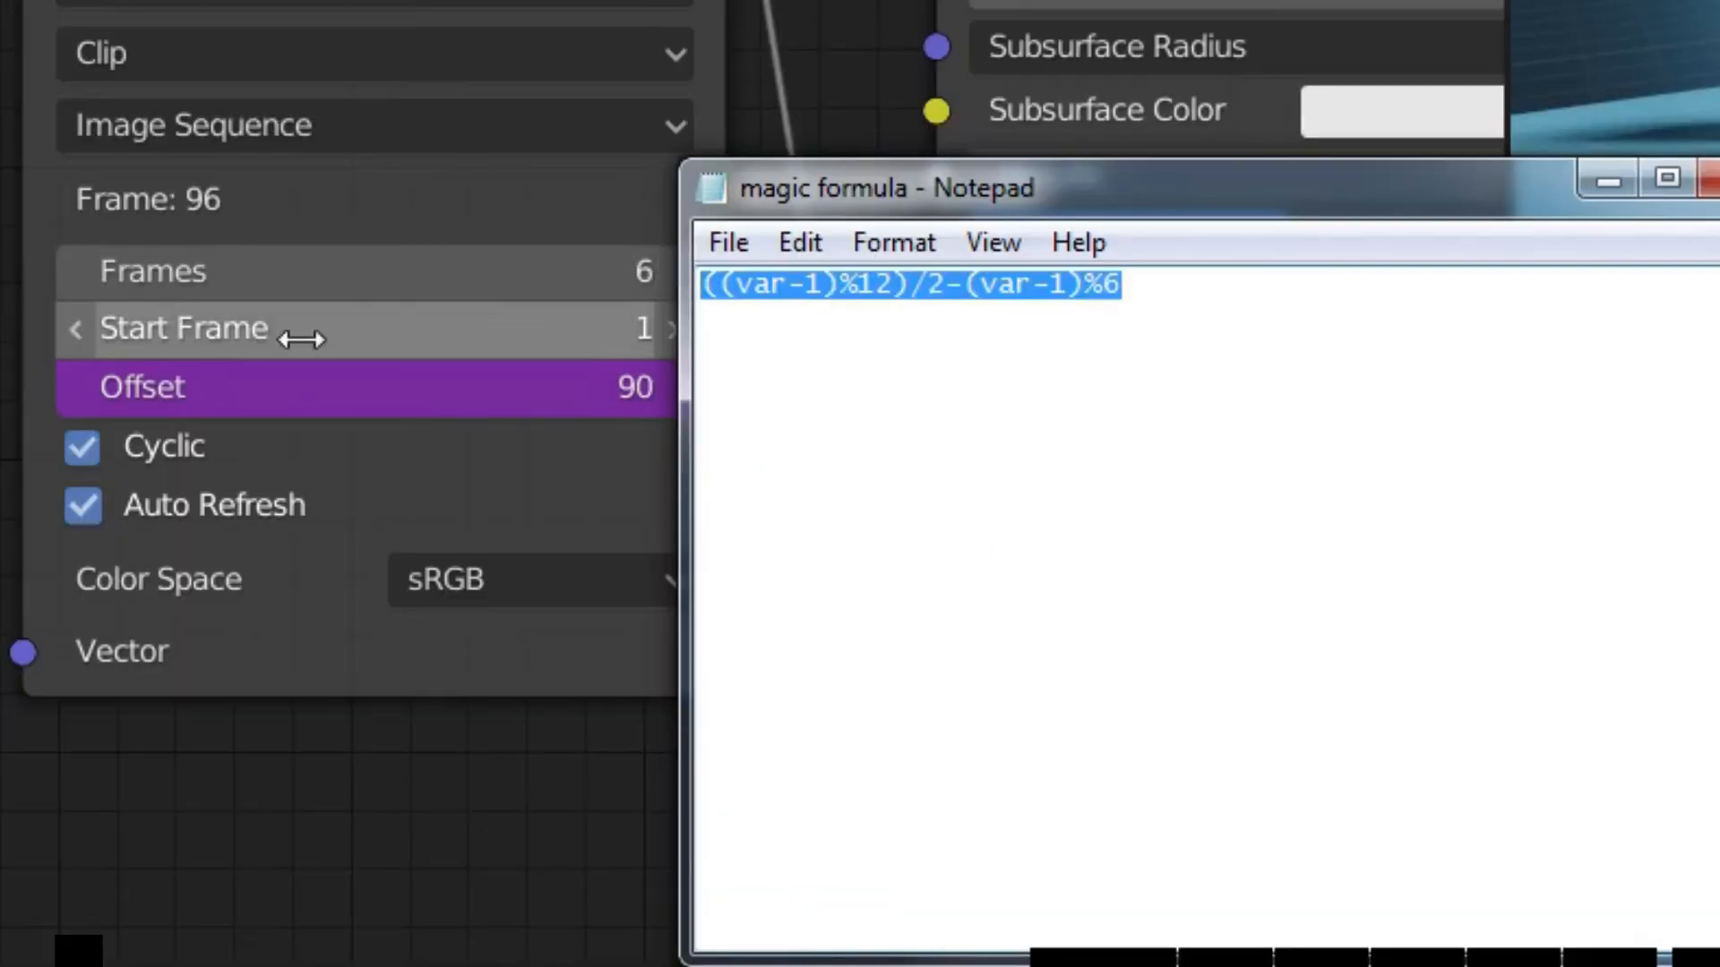
pyautogui.doubleClick(269, 387)
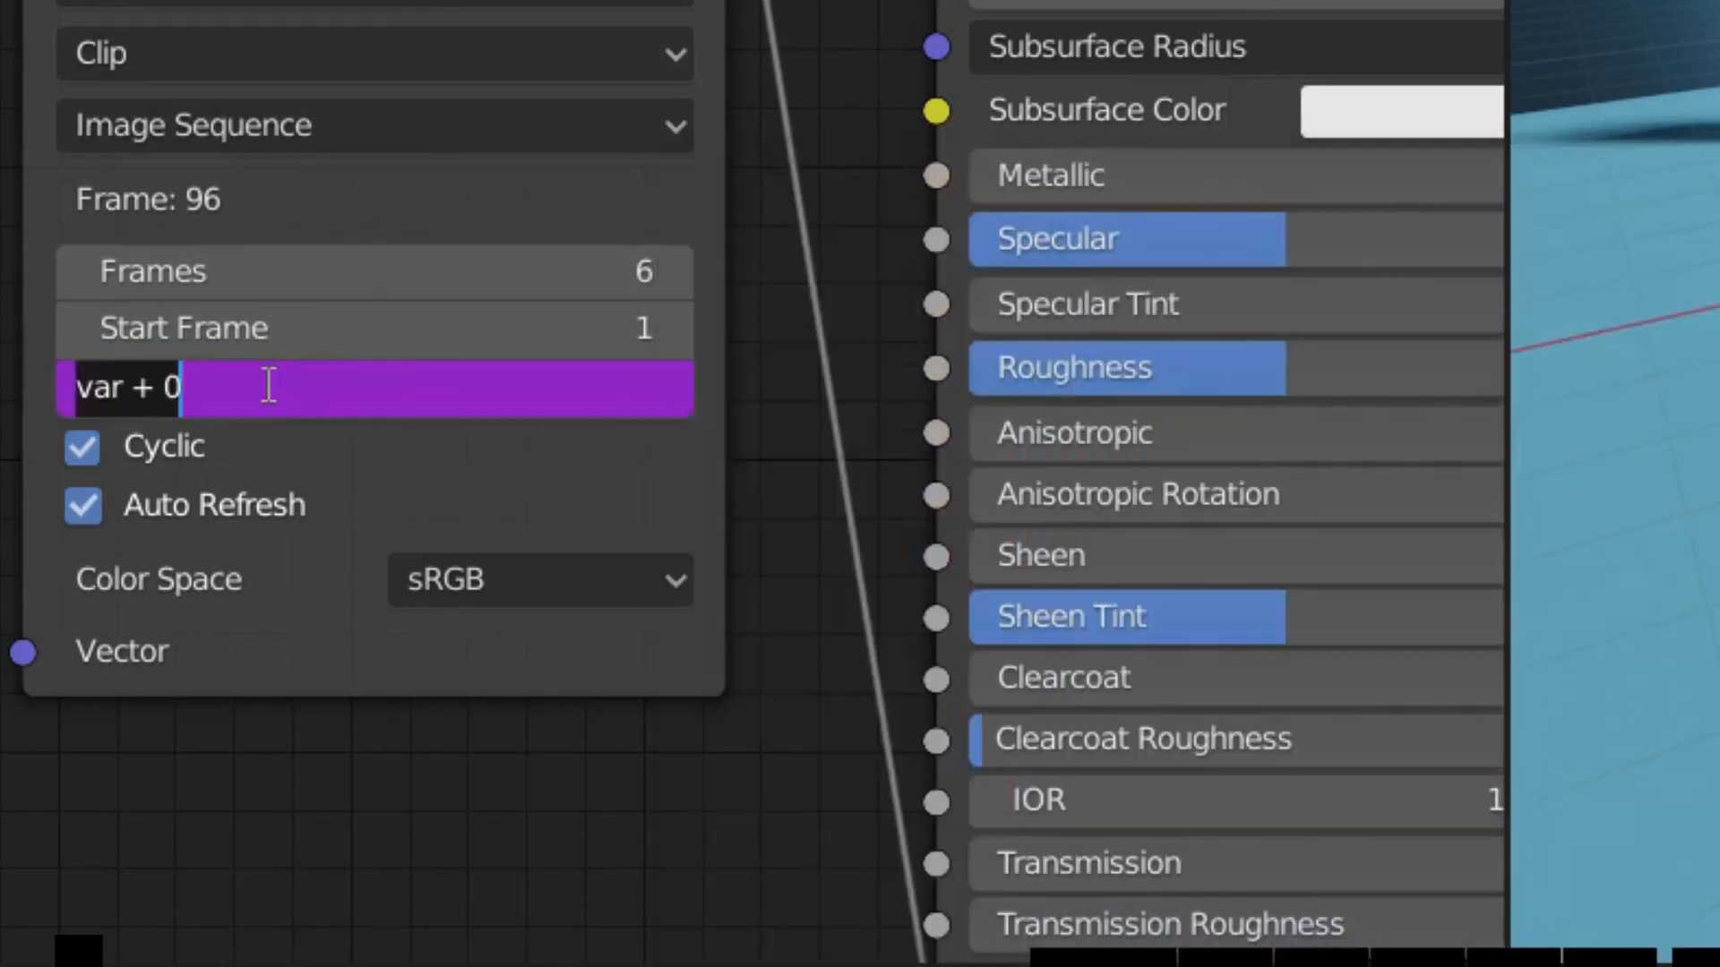
pyautogui.hotkey('ctrl', 'v')
pyautogui.press('Return')
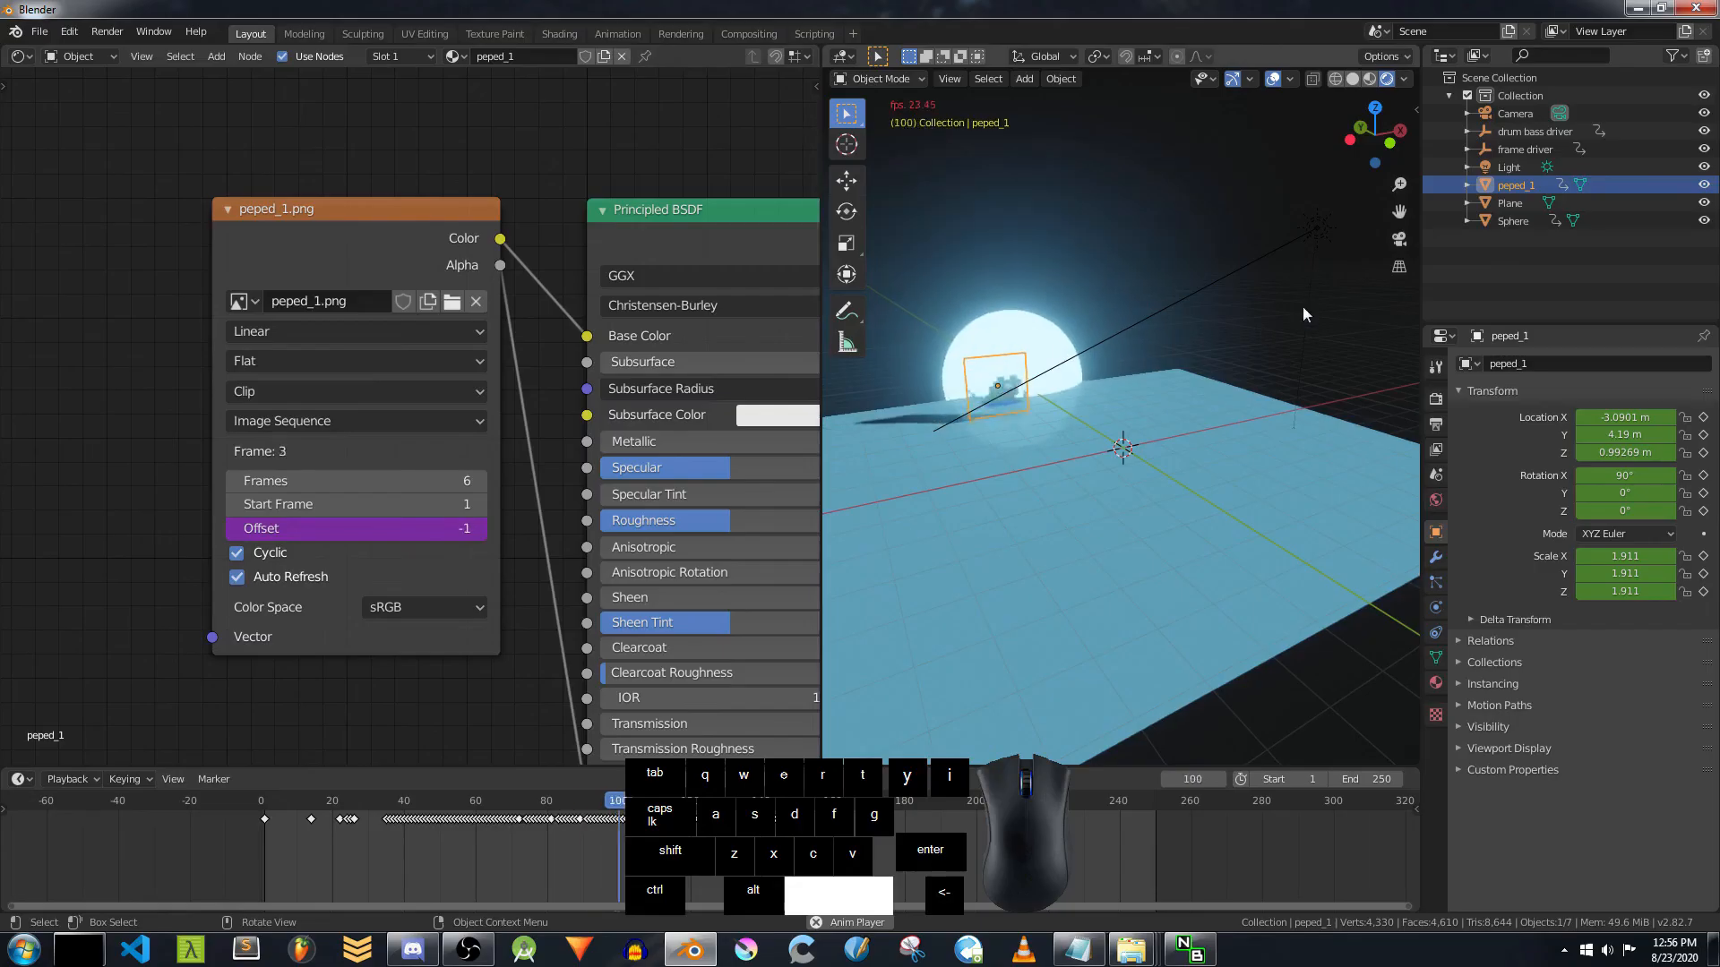
pyautogui.click(1398, 240)
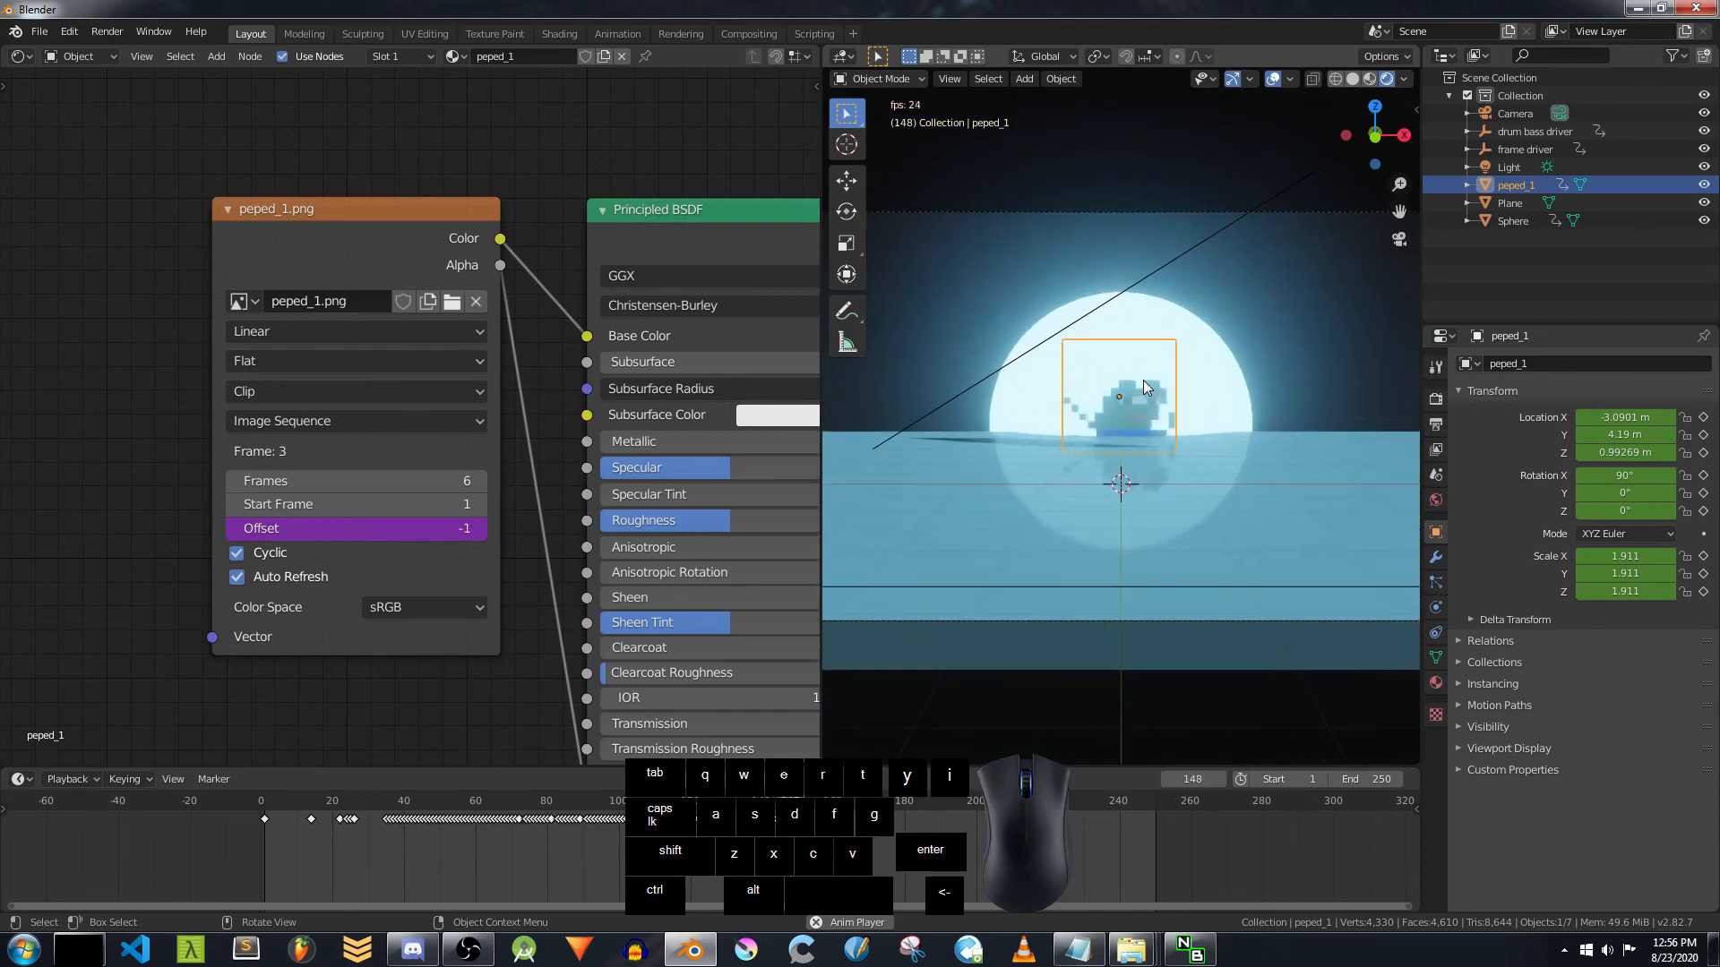
pyautogui.moveTo(820, 394); pyautogui.dragTo(61, 395)
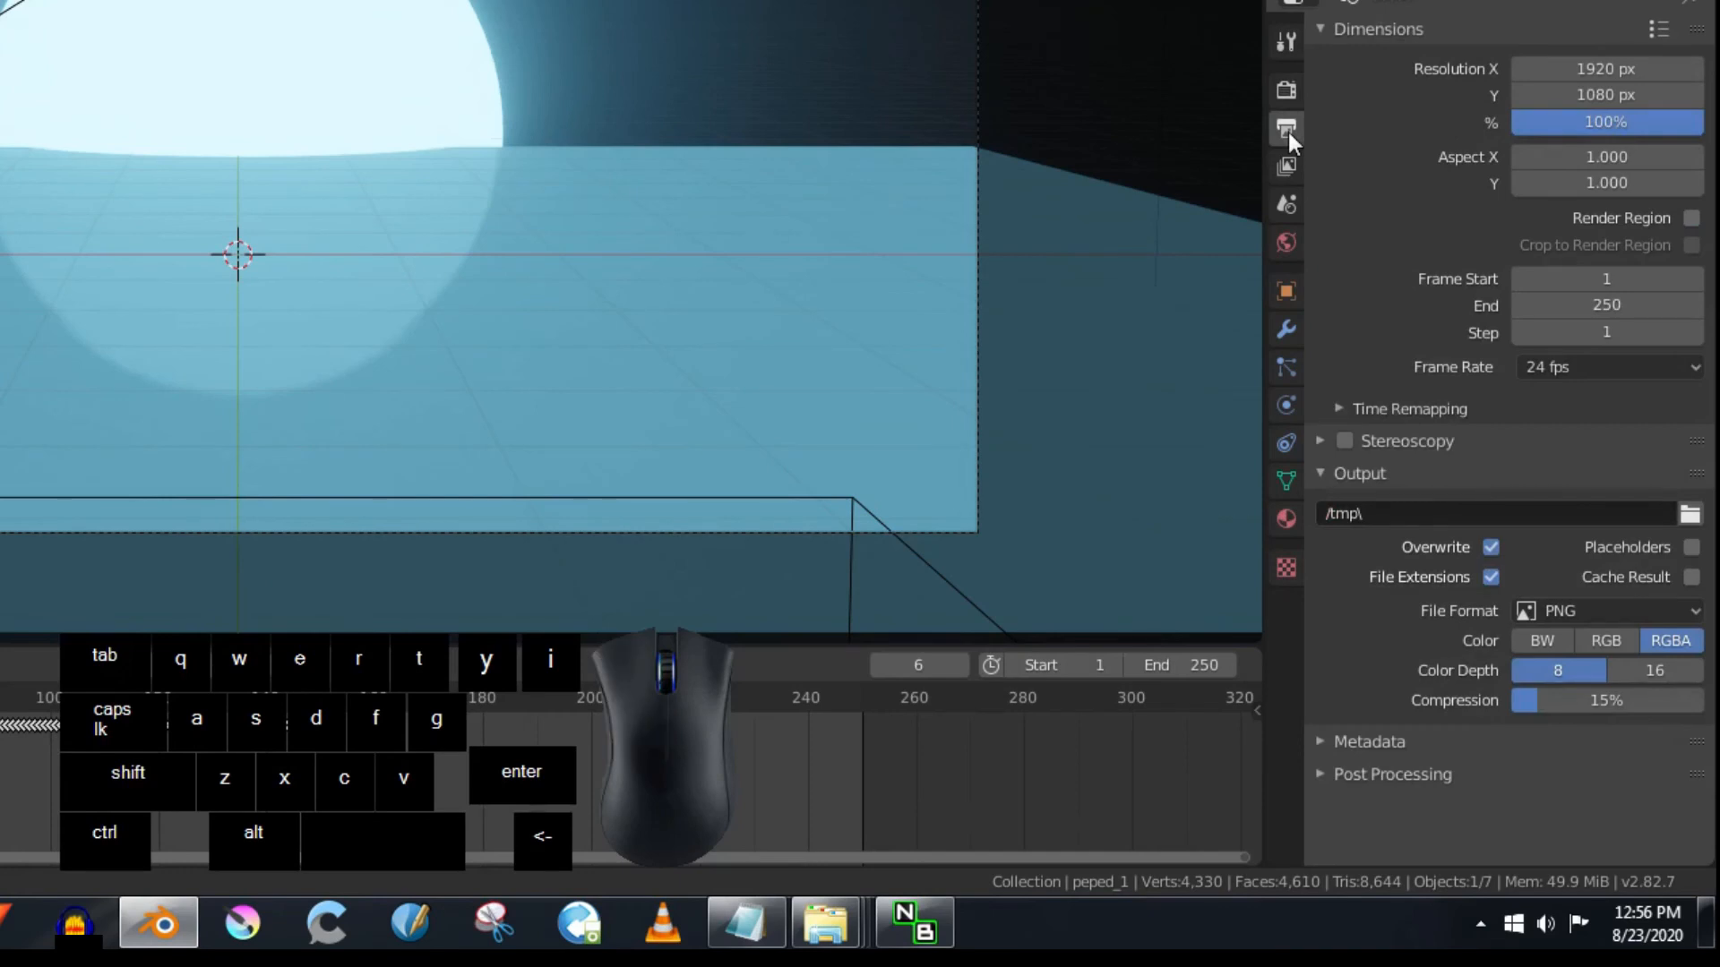
# Step: Set the PNG color depth to 16, and change the render output to FFmpeg video with an MPEG-4 container
pyautogui.click(1653, 669)
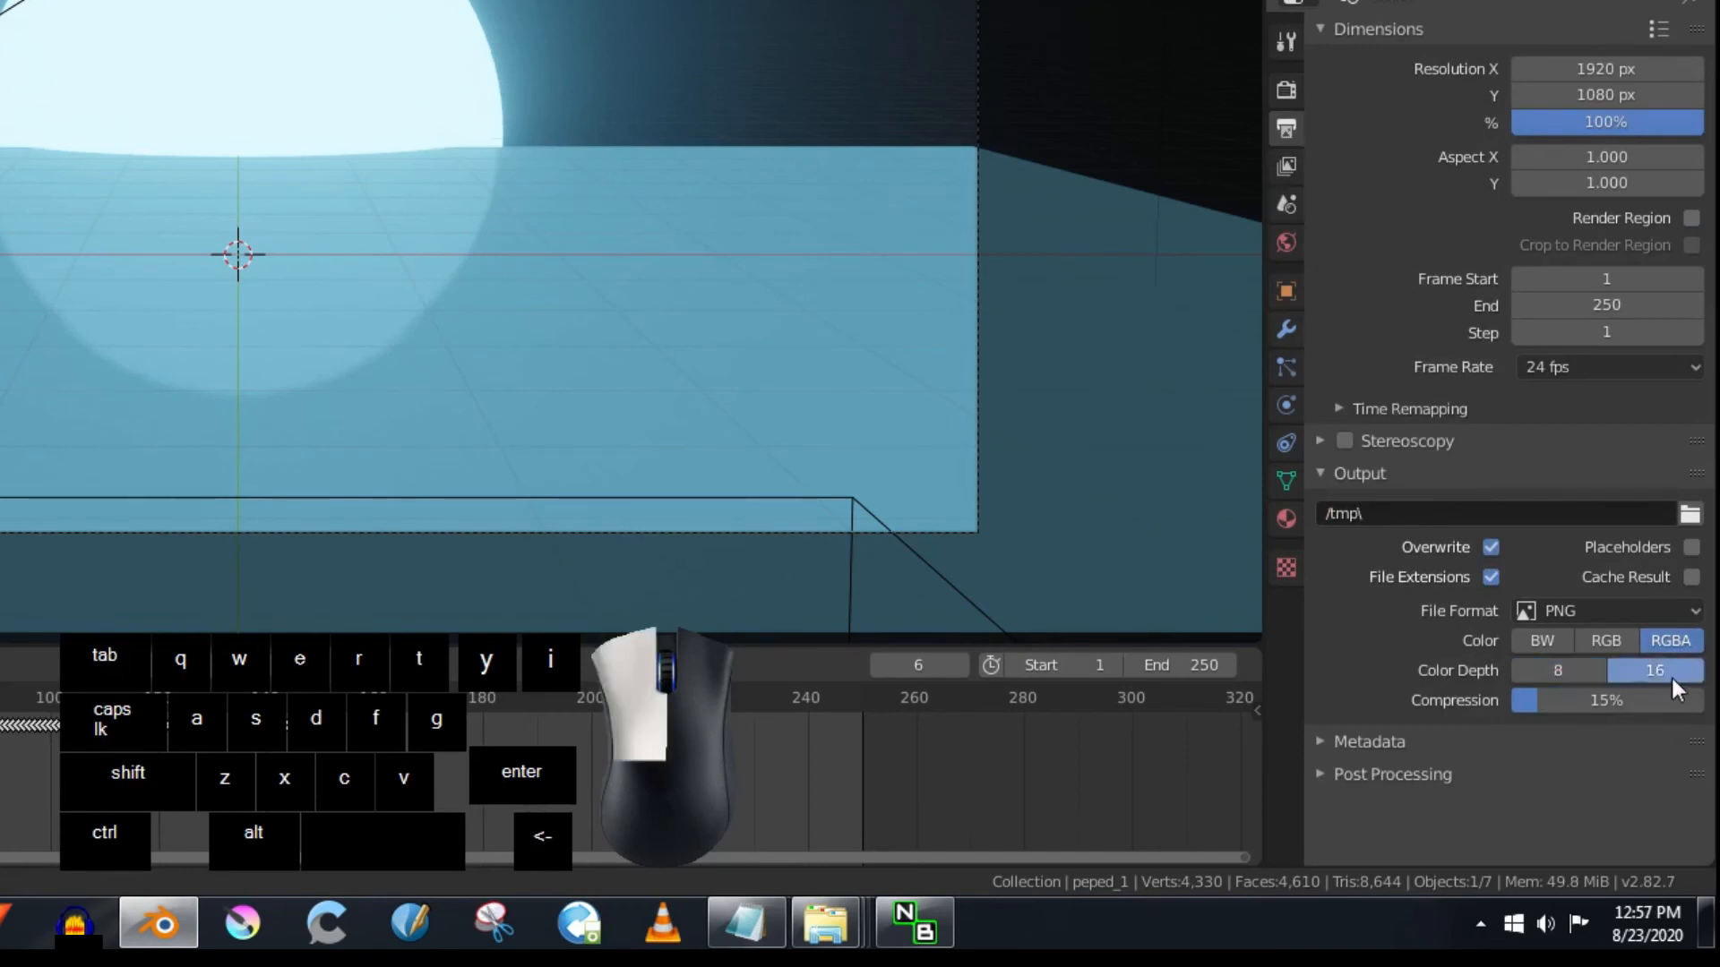
pyautogui.click(1671, 609)
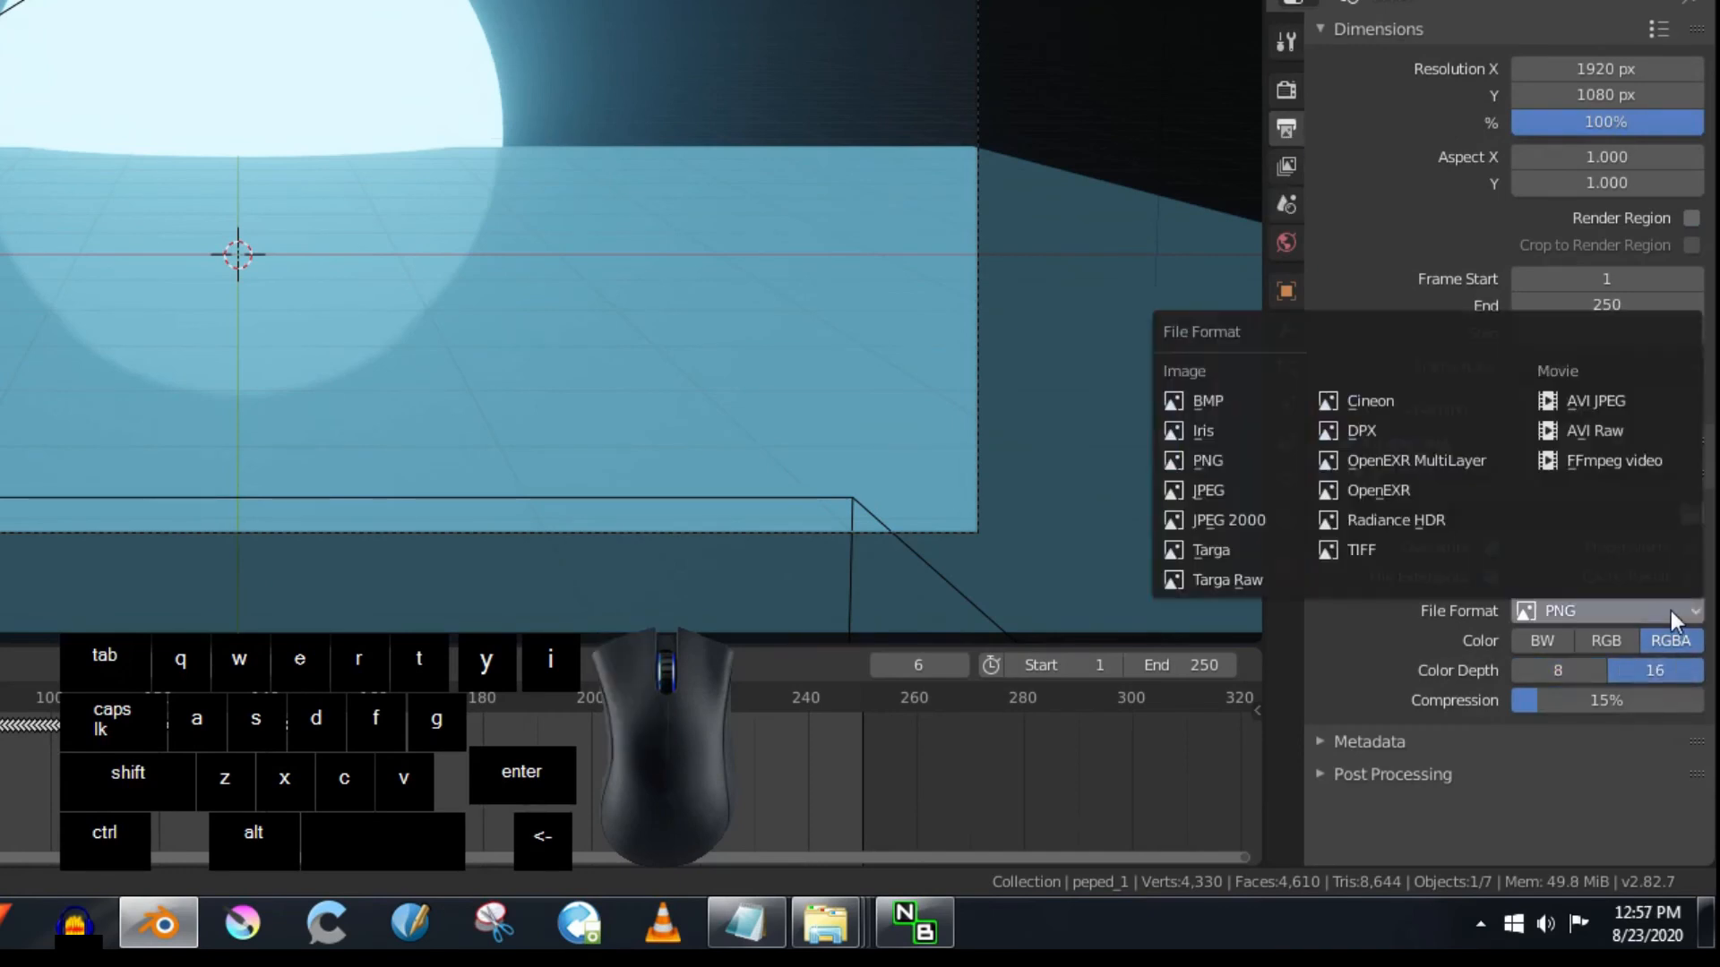
pyautogui.click(1639, 466)
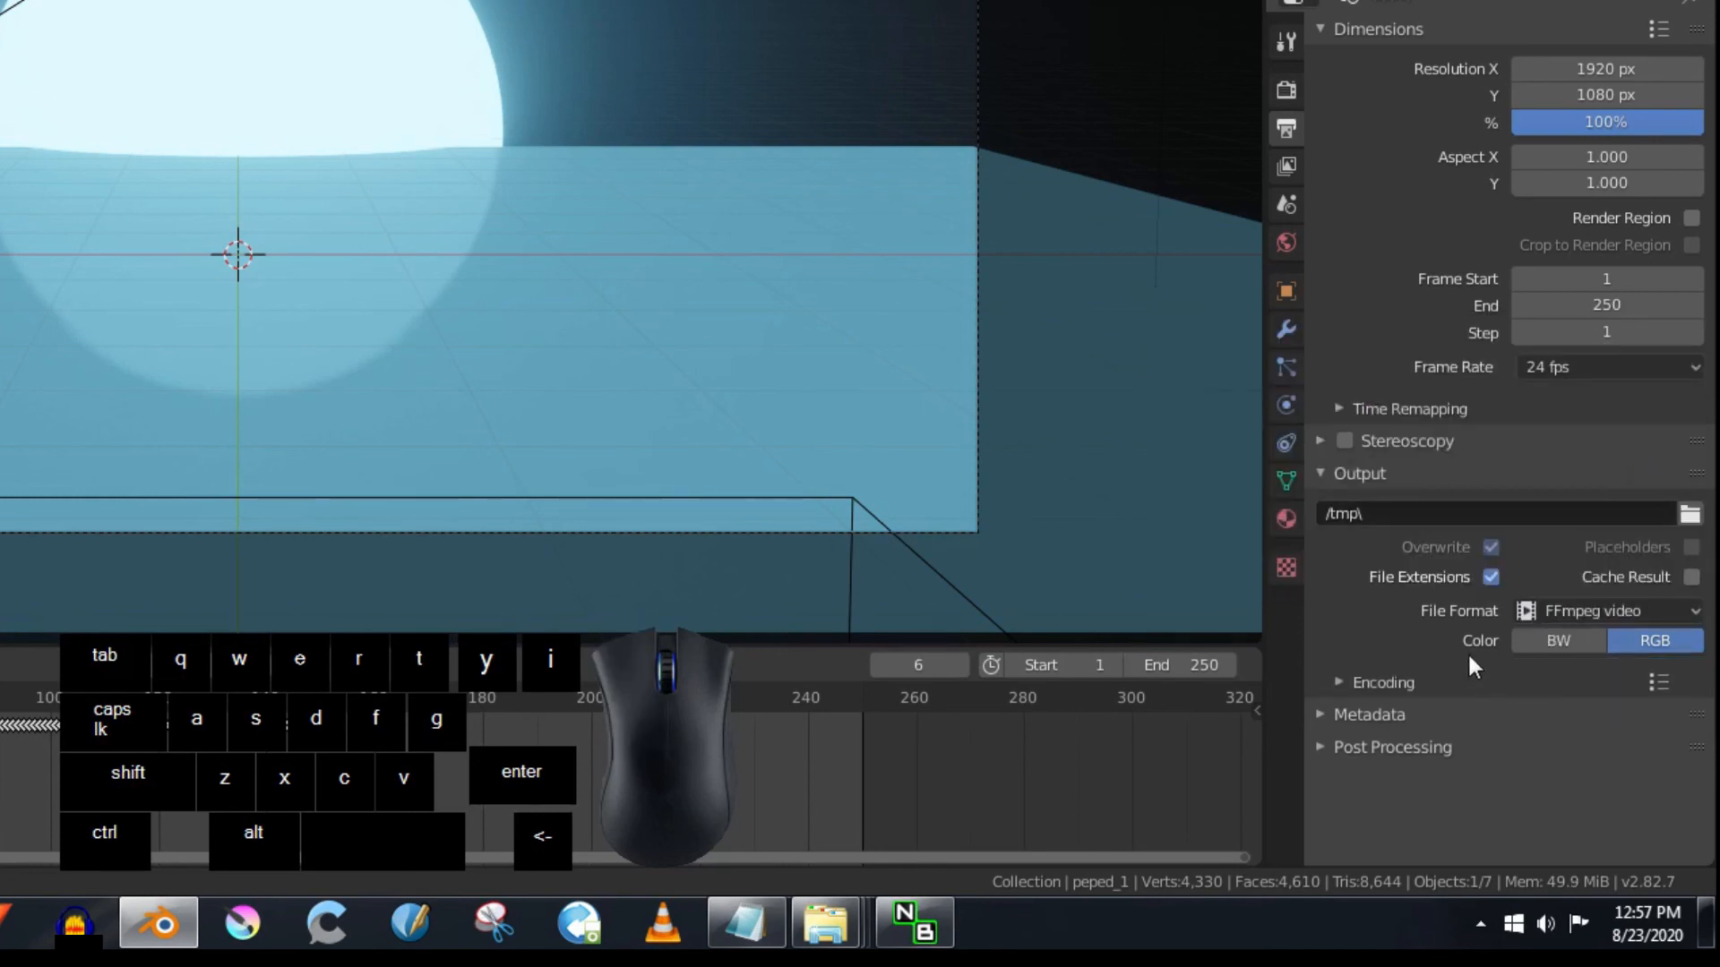
pyautogui.click(1382, 682)
pyautogui.scroll(-5, 1433, 661)
pyautogui.click(1603, 505)
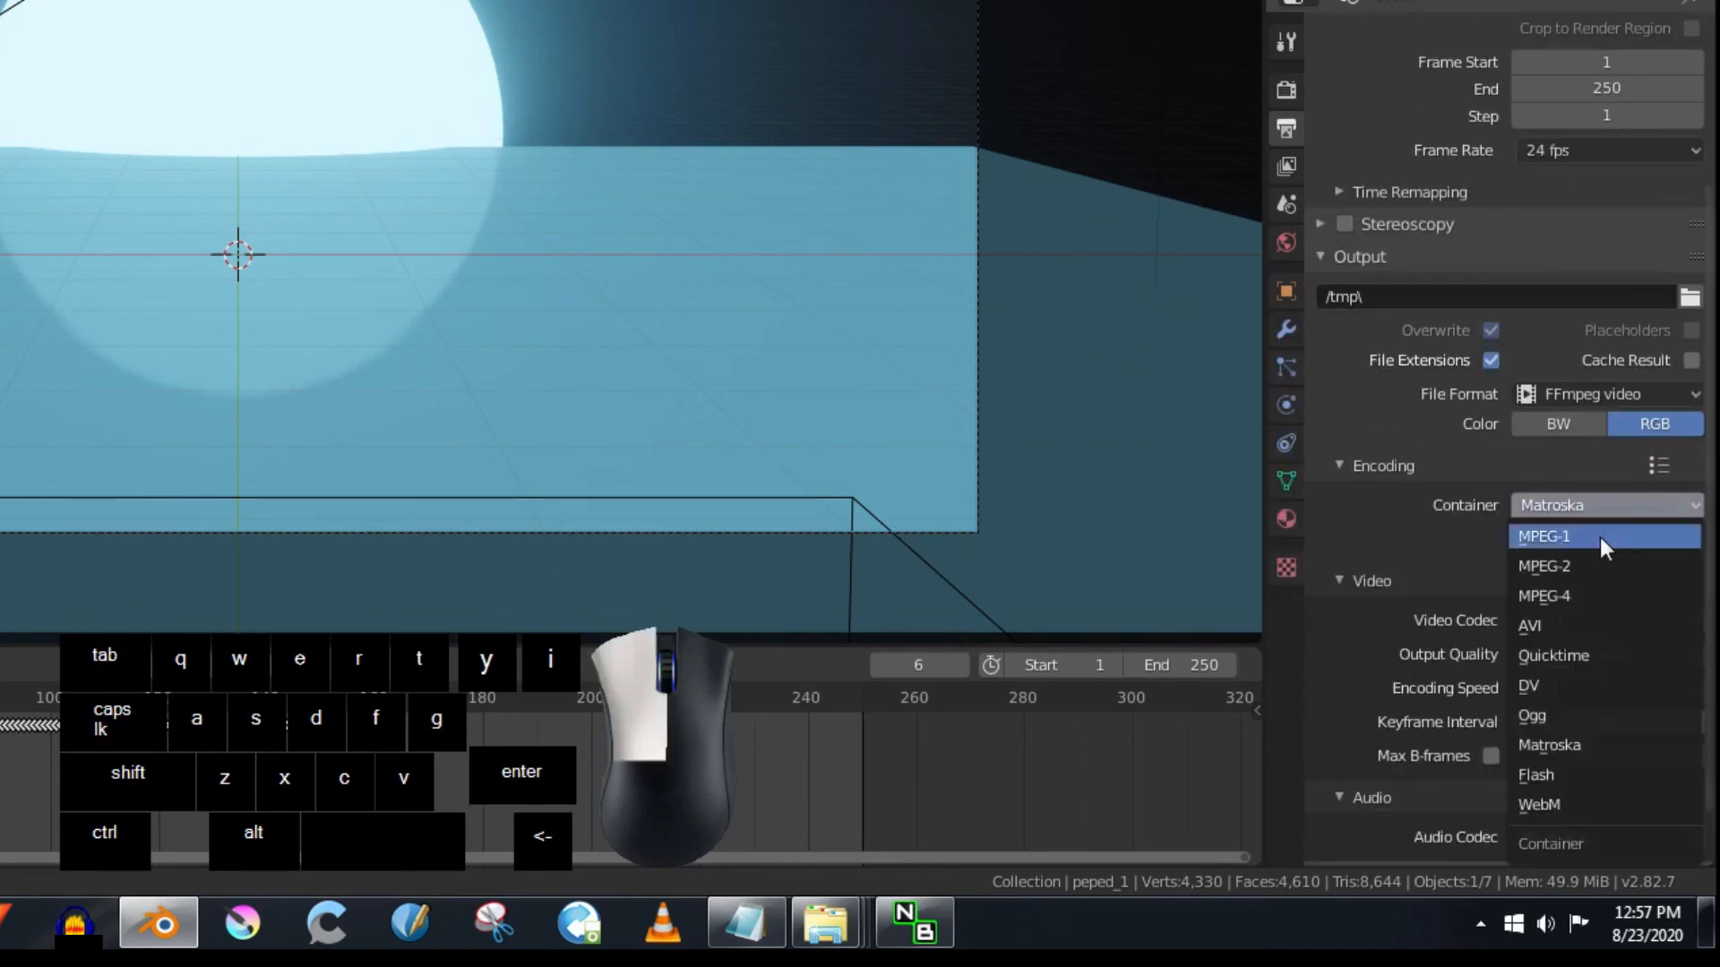
pyautogui.click(1581, 593)
# Step: Set the video output quality to Perceptually lossless and the audio codec to AAC
pyautogui.scroll(-2, 1433, 554)
pyautogui.click(1616, 596)
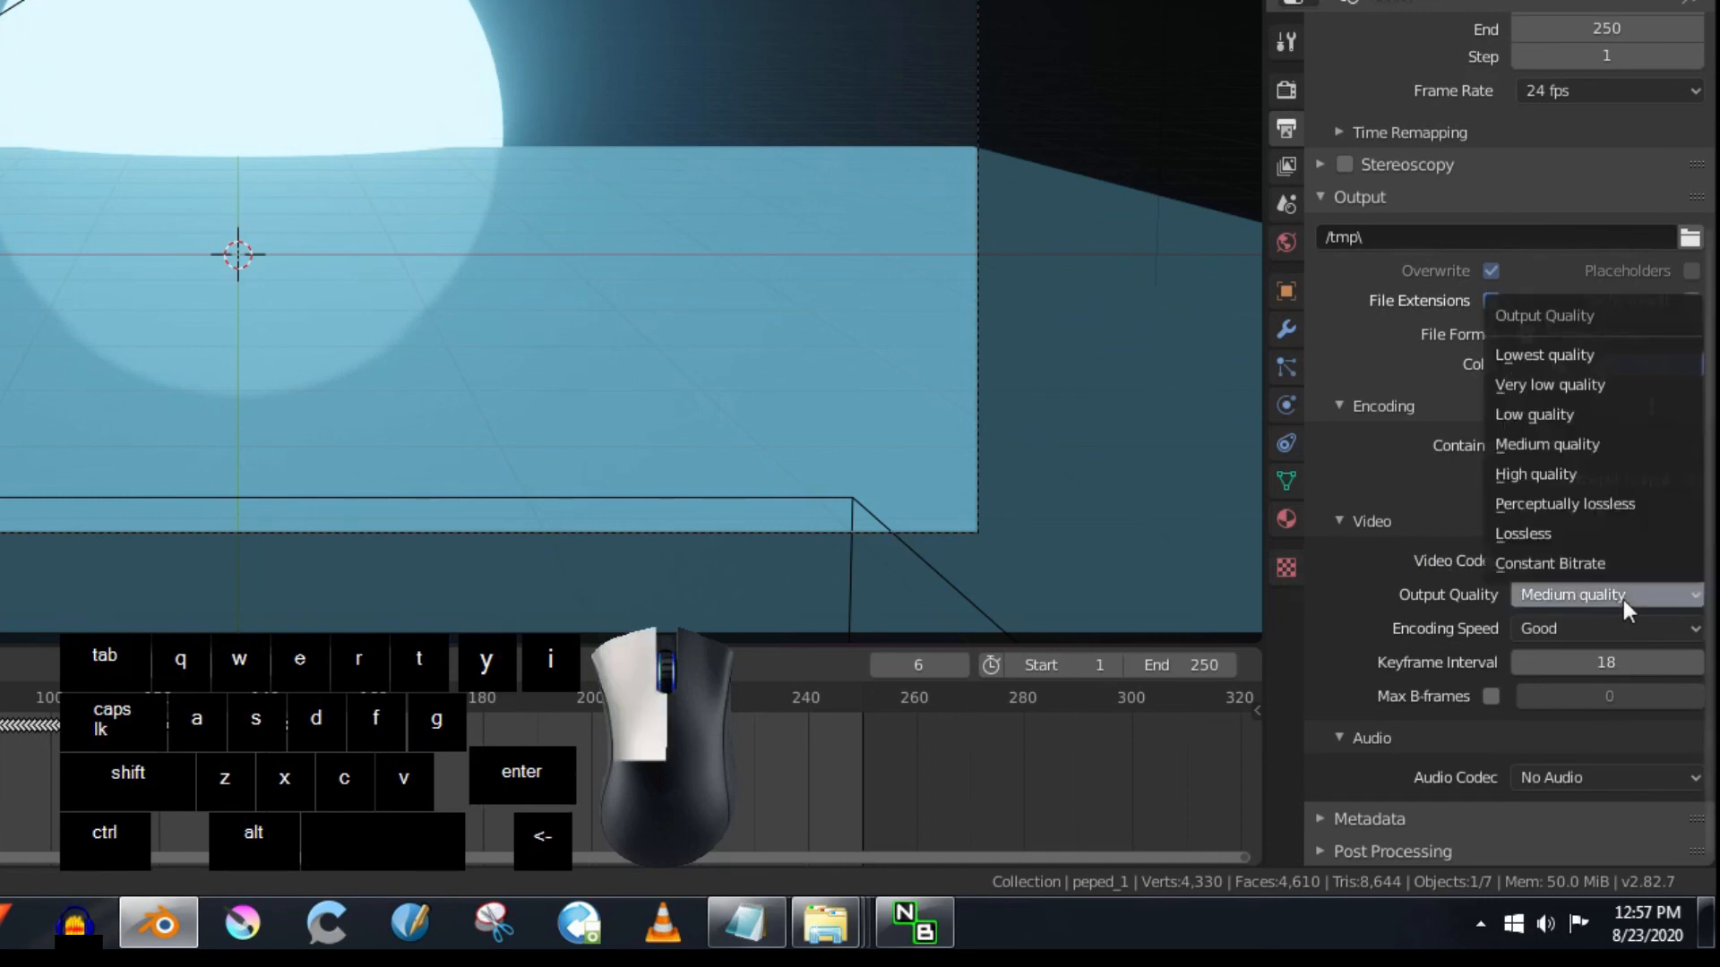
pyautogui.click(1615, 505)
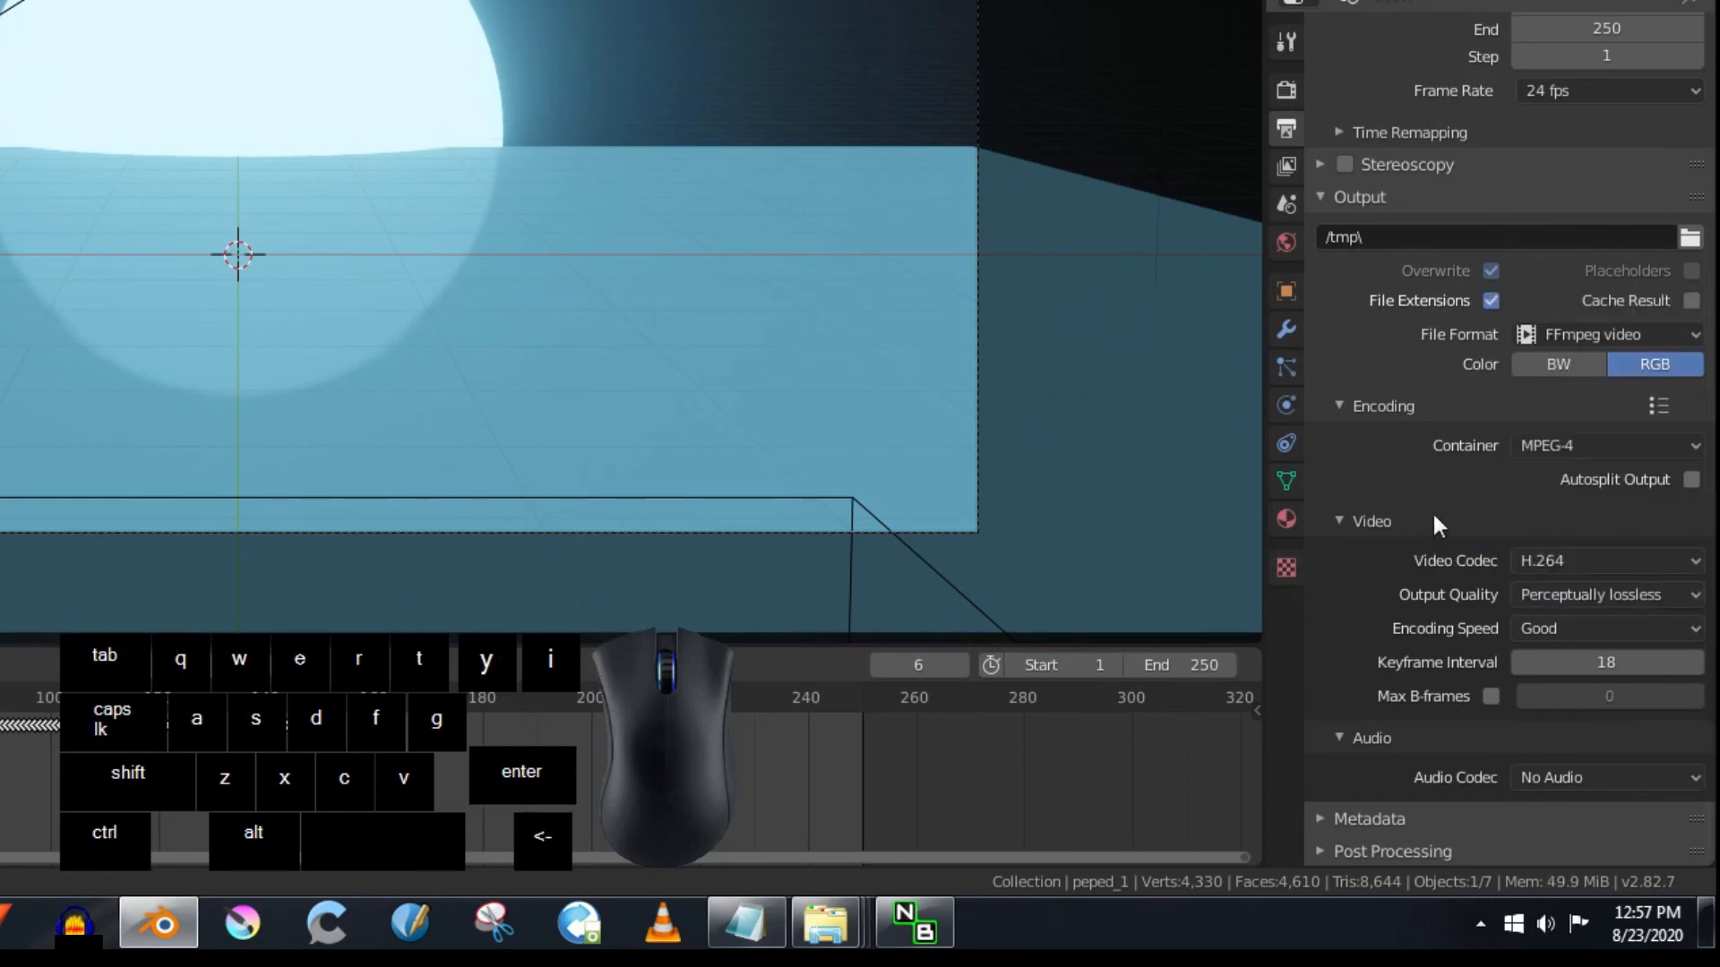
pyautogui.click(1560, 775)
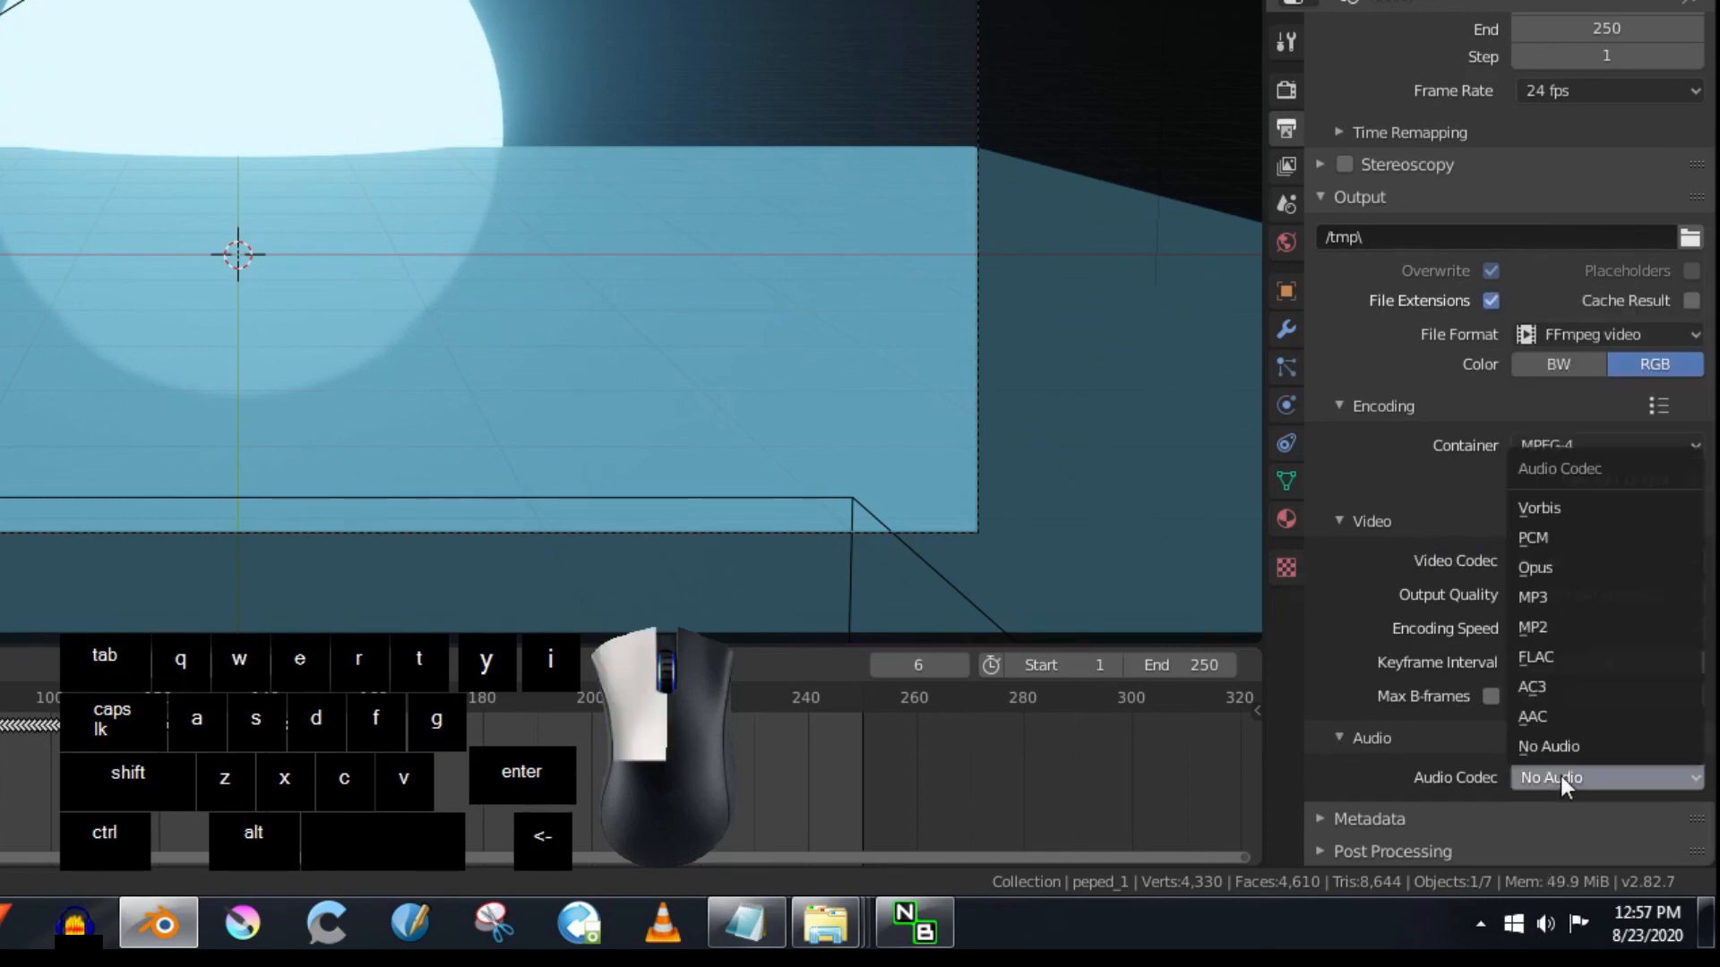
pyautogui.click(1569, 714)
pyautogui.scroll(-2, 1384, 661)
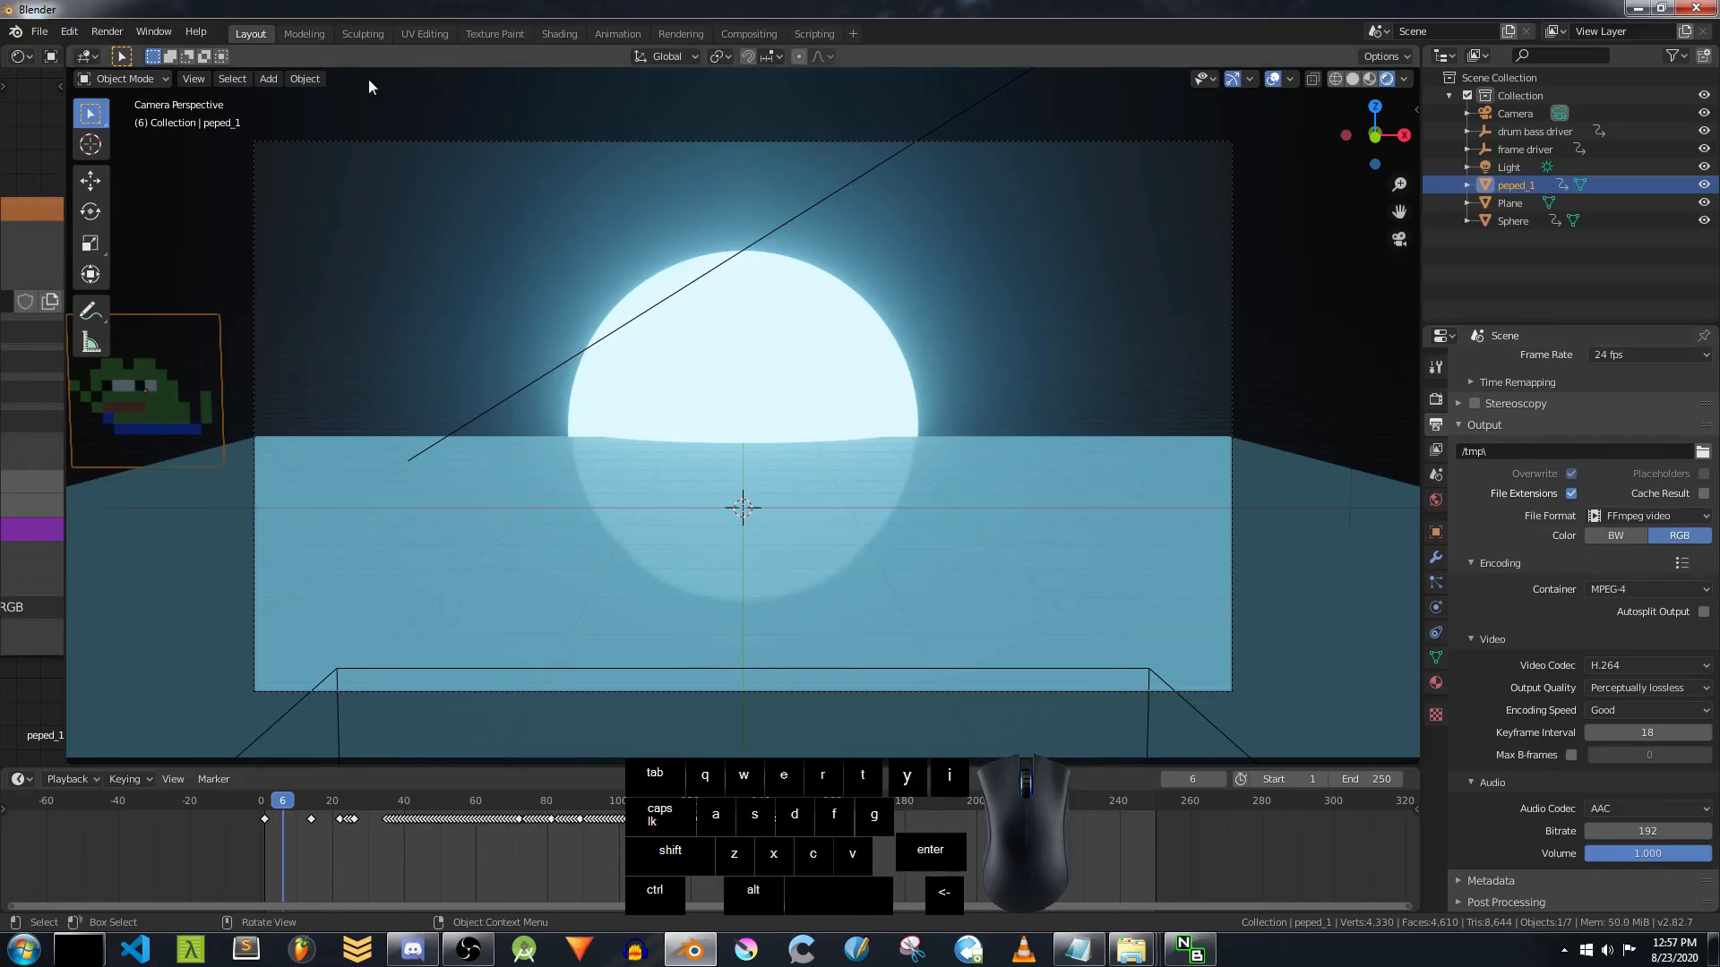
# Step: Open the rendering commands for the scene
pyautogui.click(119, 34)
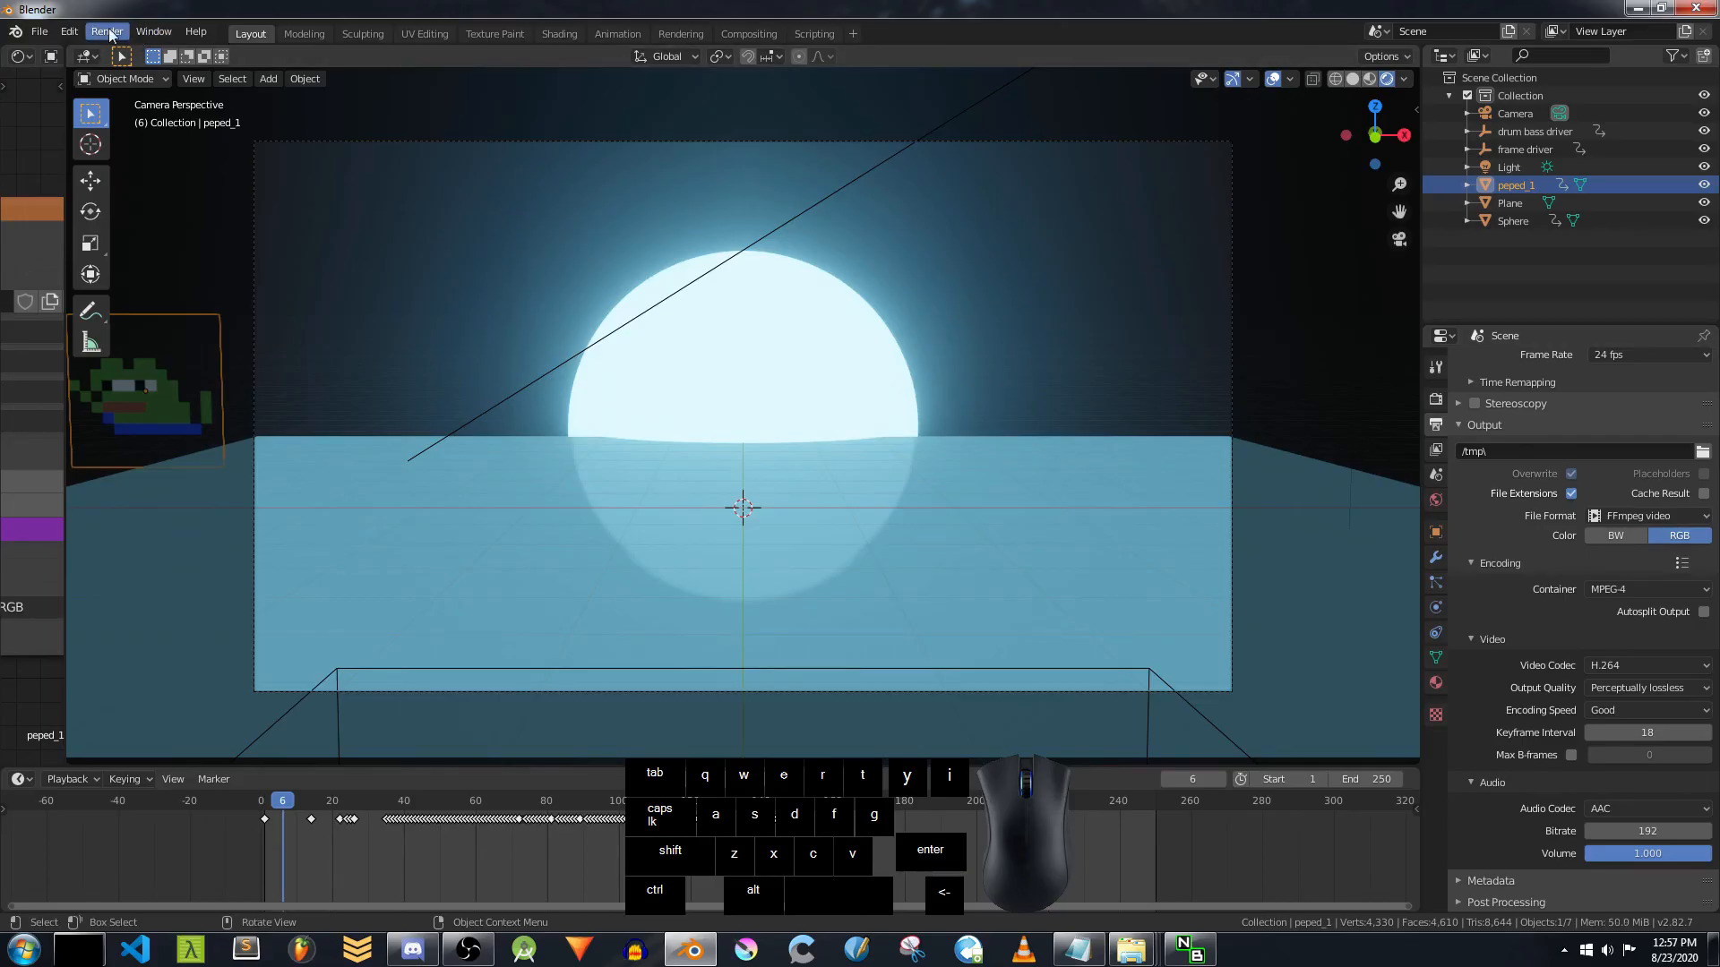